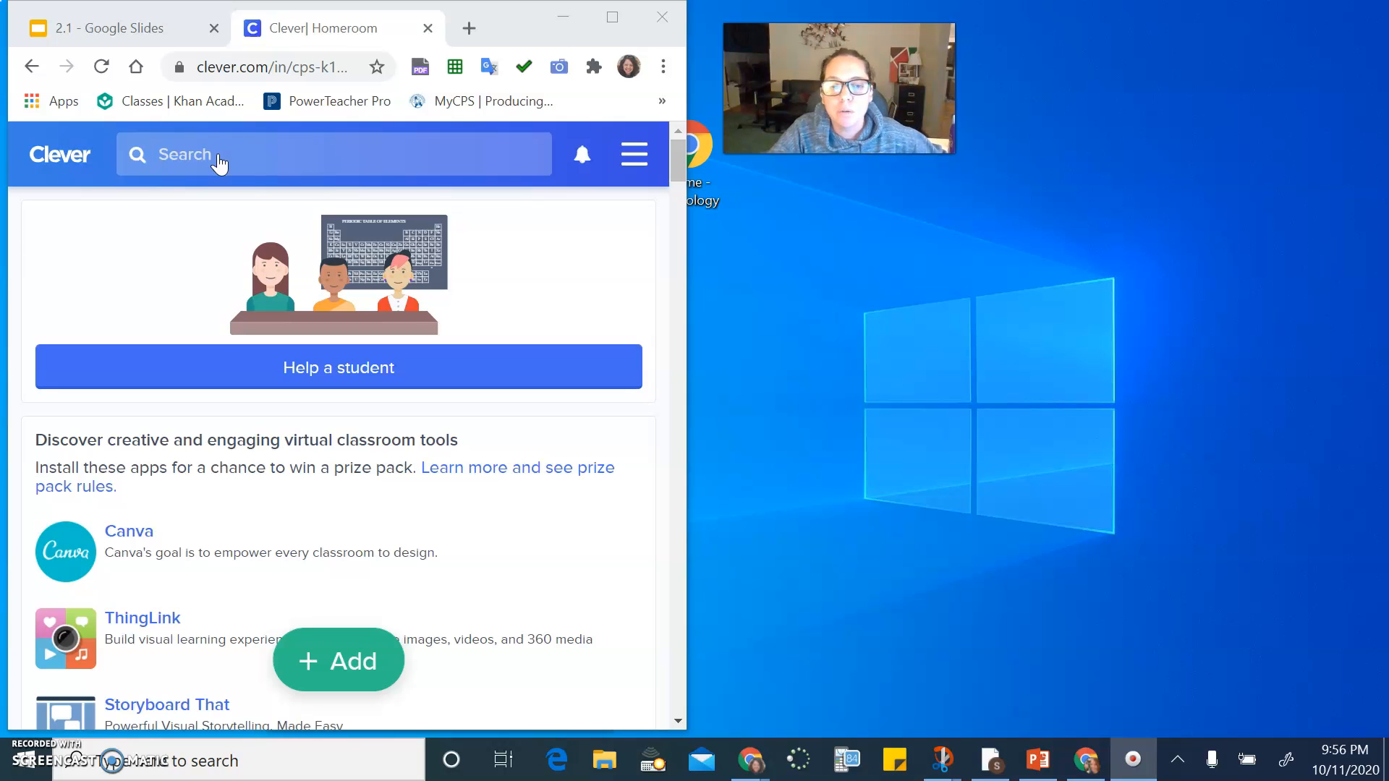
Search Clever for "easy" and open the Easy Bridge Plus resource.
left_click(161, 153)
type("easy")
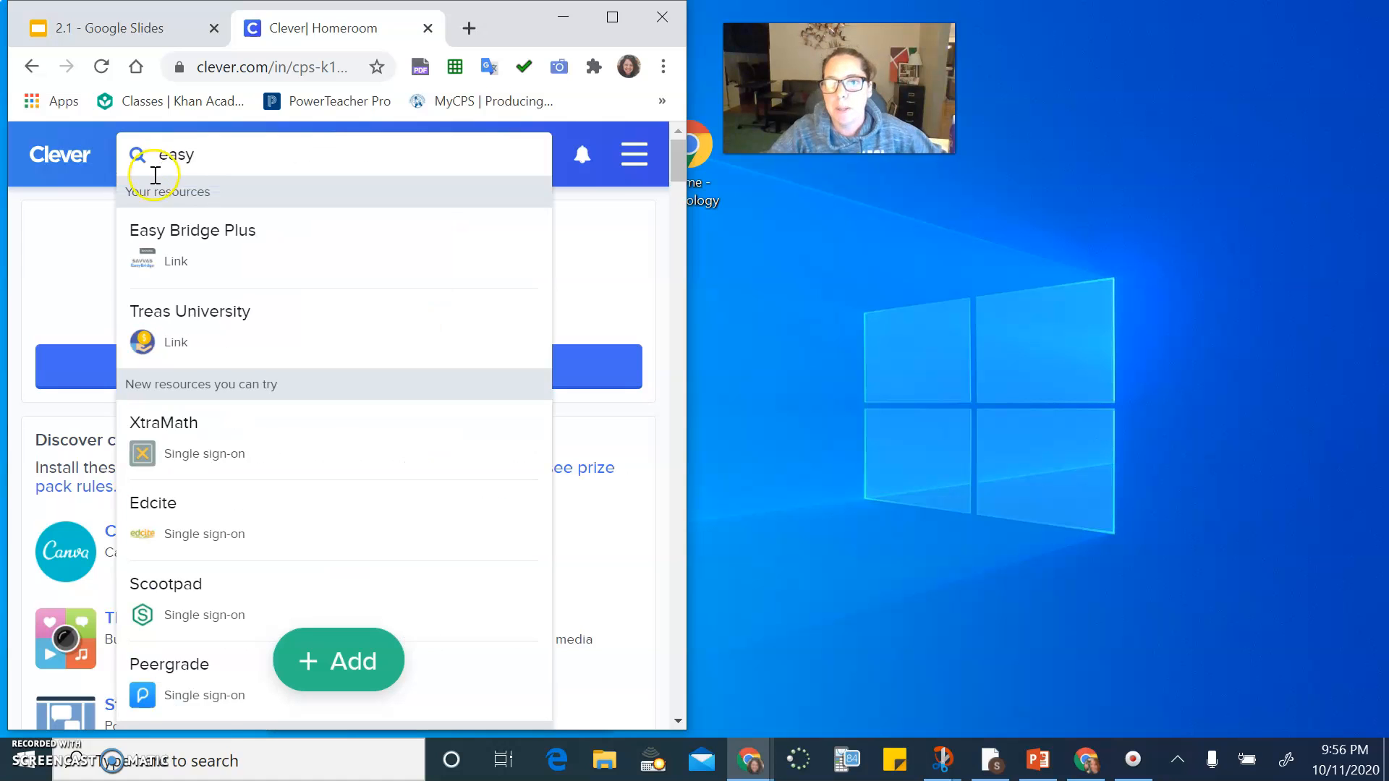
left_click(177, 233)
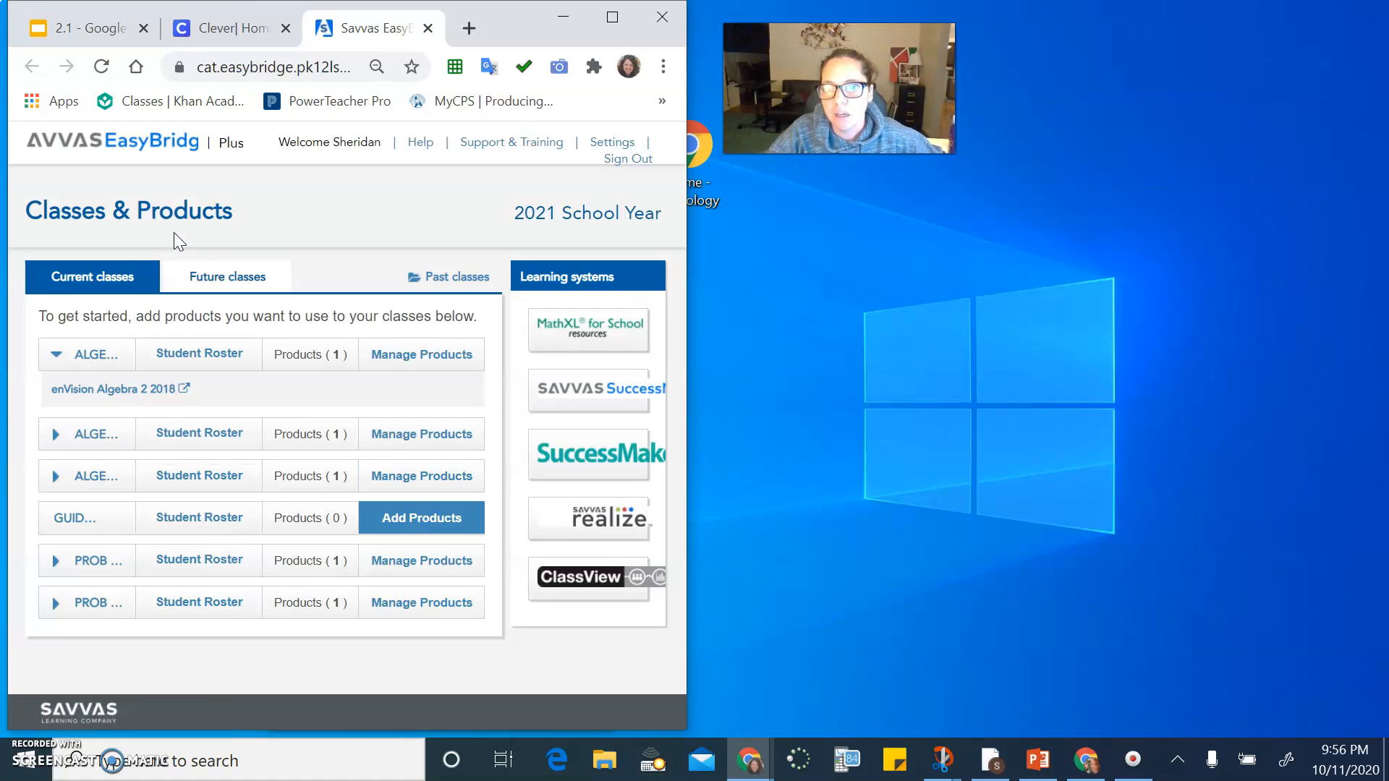
Launch MathXL for School from the first Prob & Stat class and open the student Course Home.
left_click(56, 560)
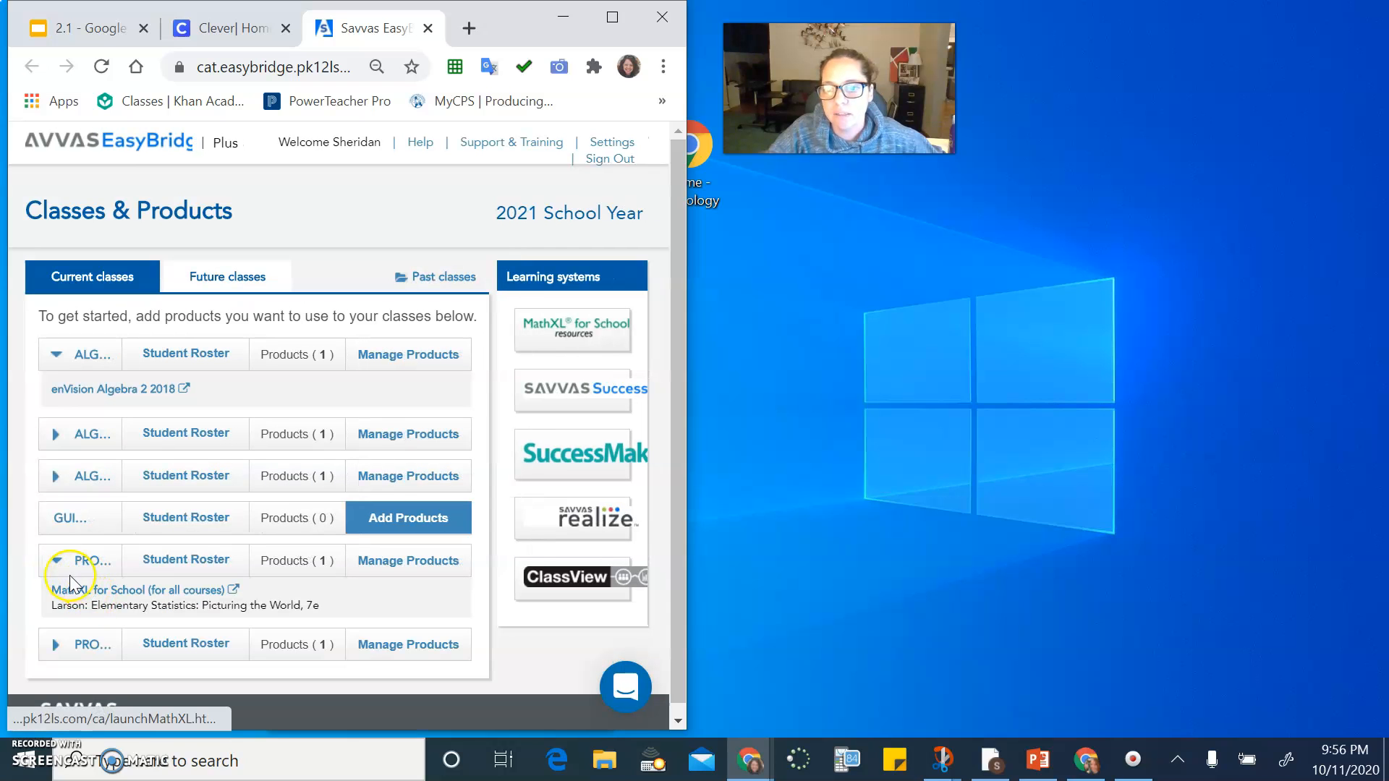
left_click(96, 592)
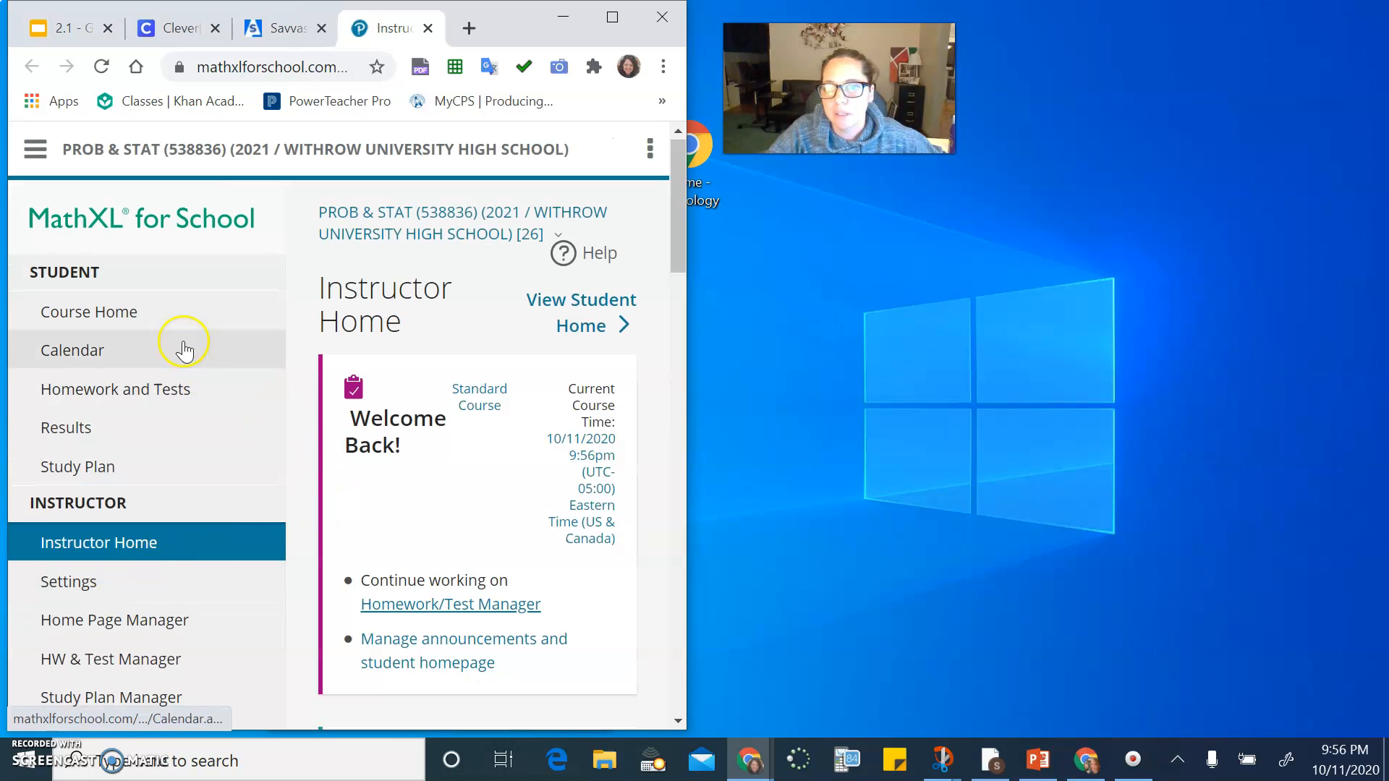
left_click(124, 309)
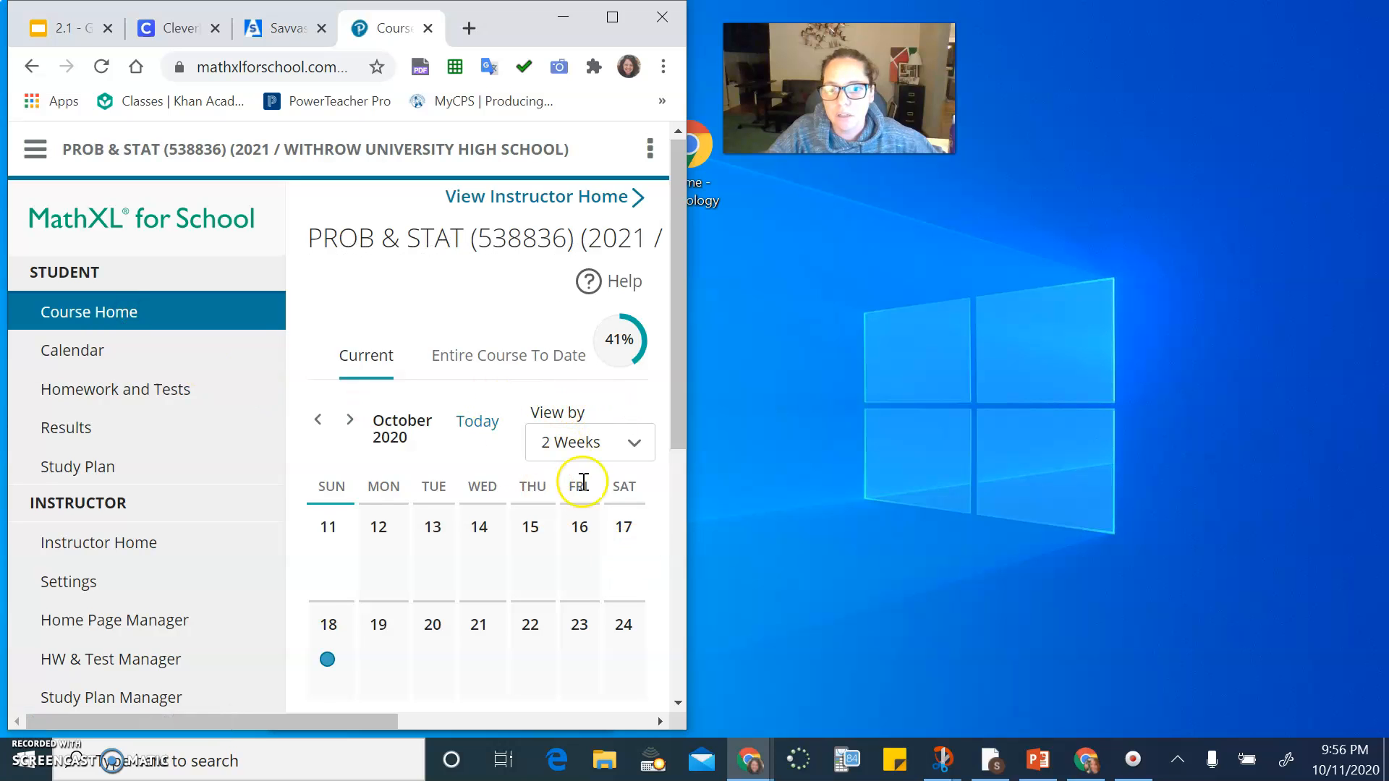
Show the October 18 assignments in the course calendar and open homework HW 2.1.
scroll(480, 539, "down", 1)
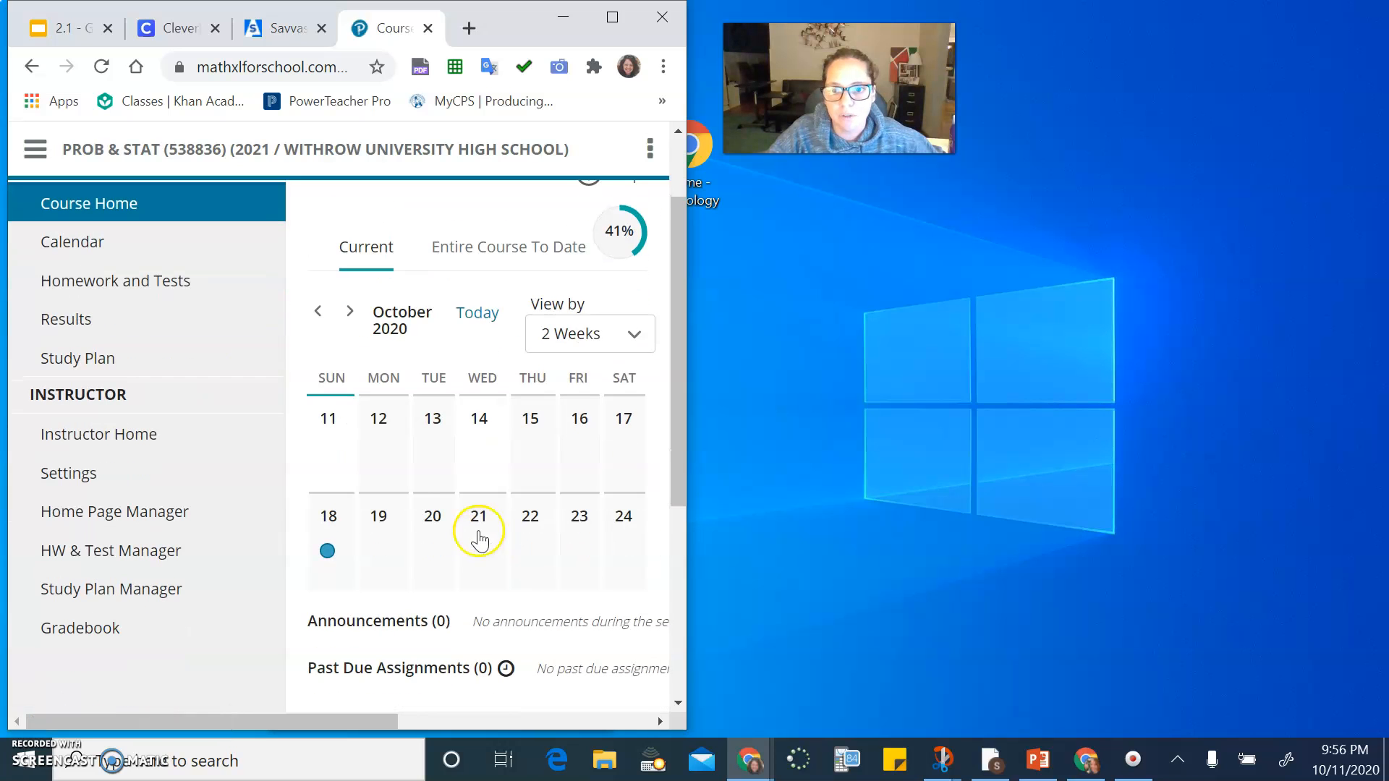
left_click(332, 554)
scroll(434, 555, "down", 1)
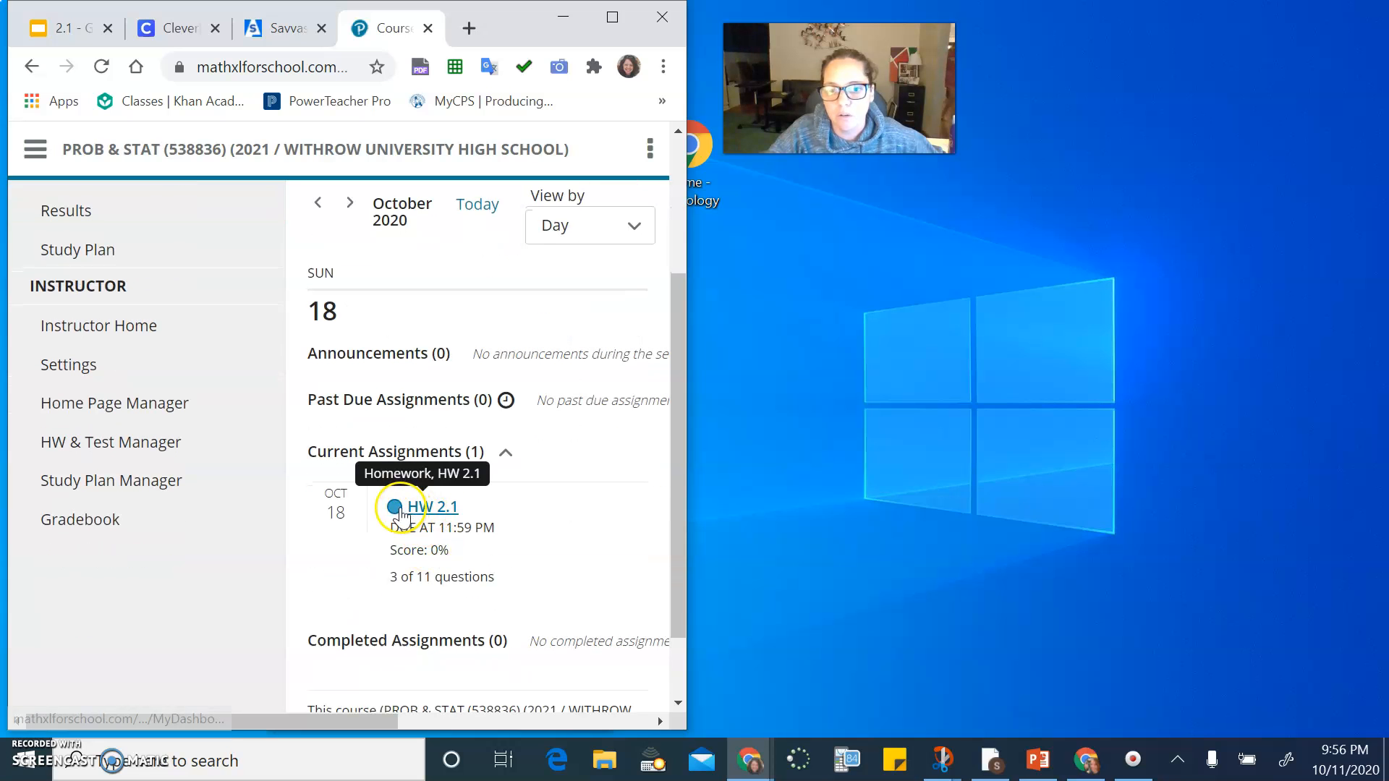
left_click(449, 515)
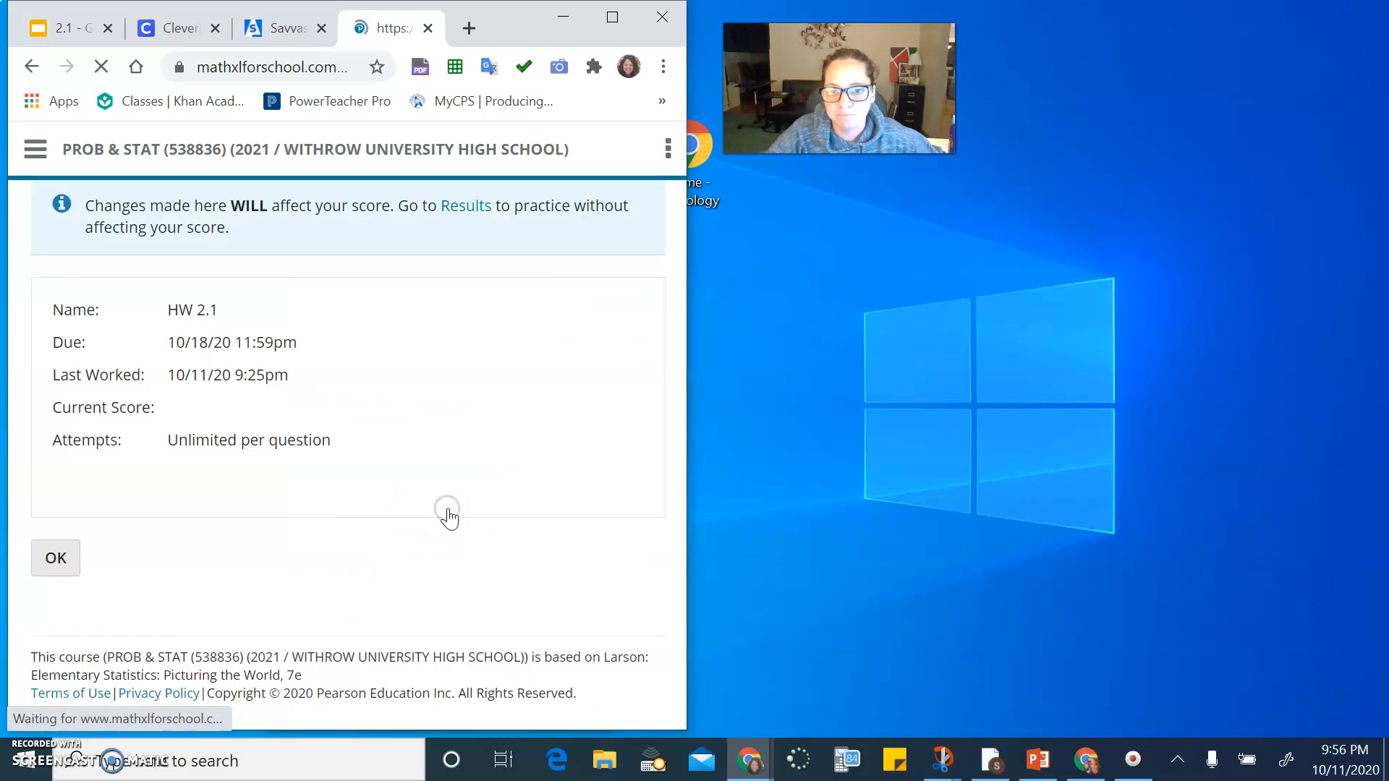
Open Question 8 of HW 2.1 and highlight the words "frequency distribution" in its instructions.
scroll(449, 518, "down", 1)
scroll(448, 515, "down", 4)
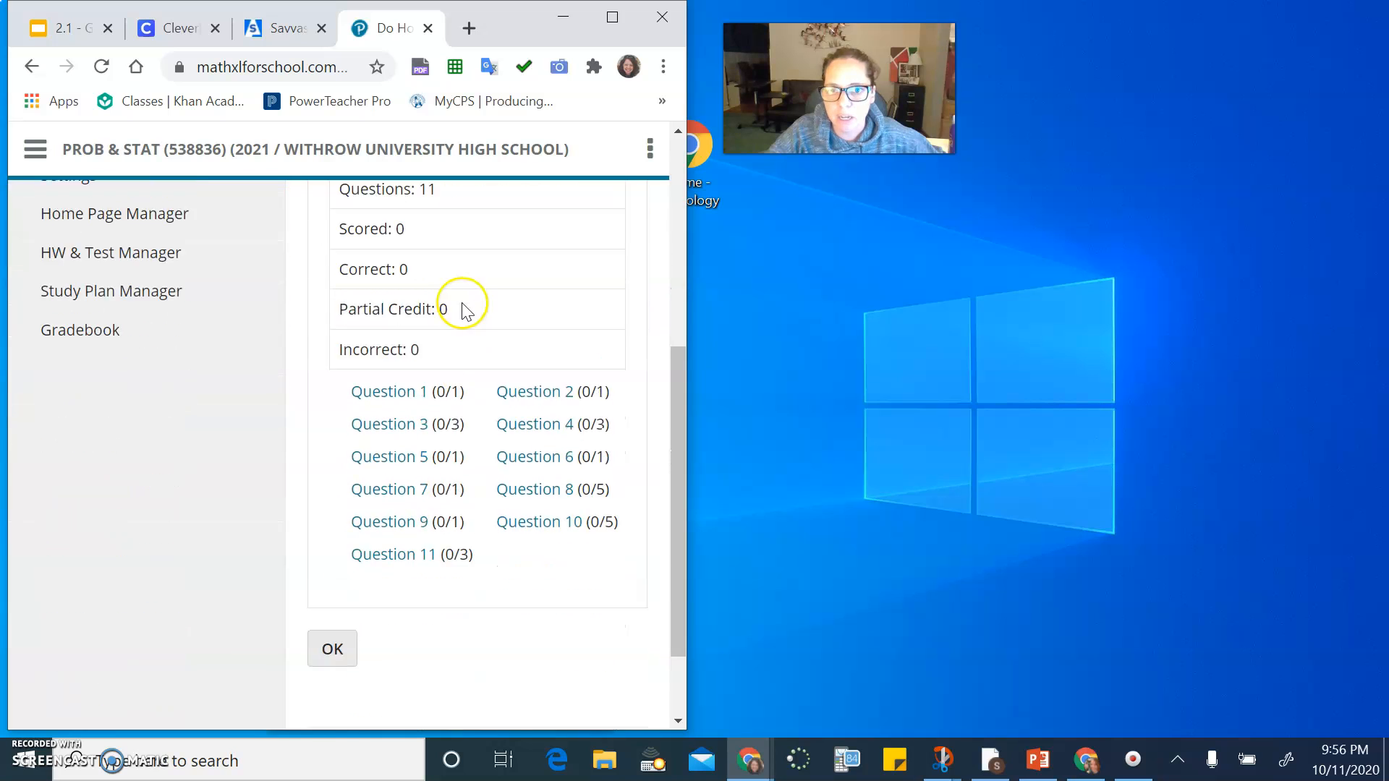
scroll(459, 304, "up", 1)
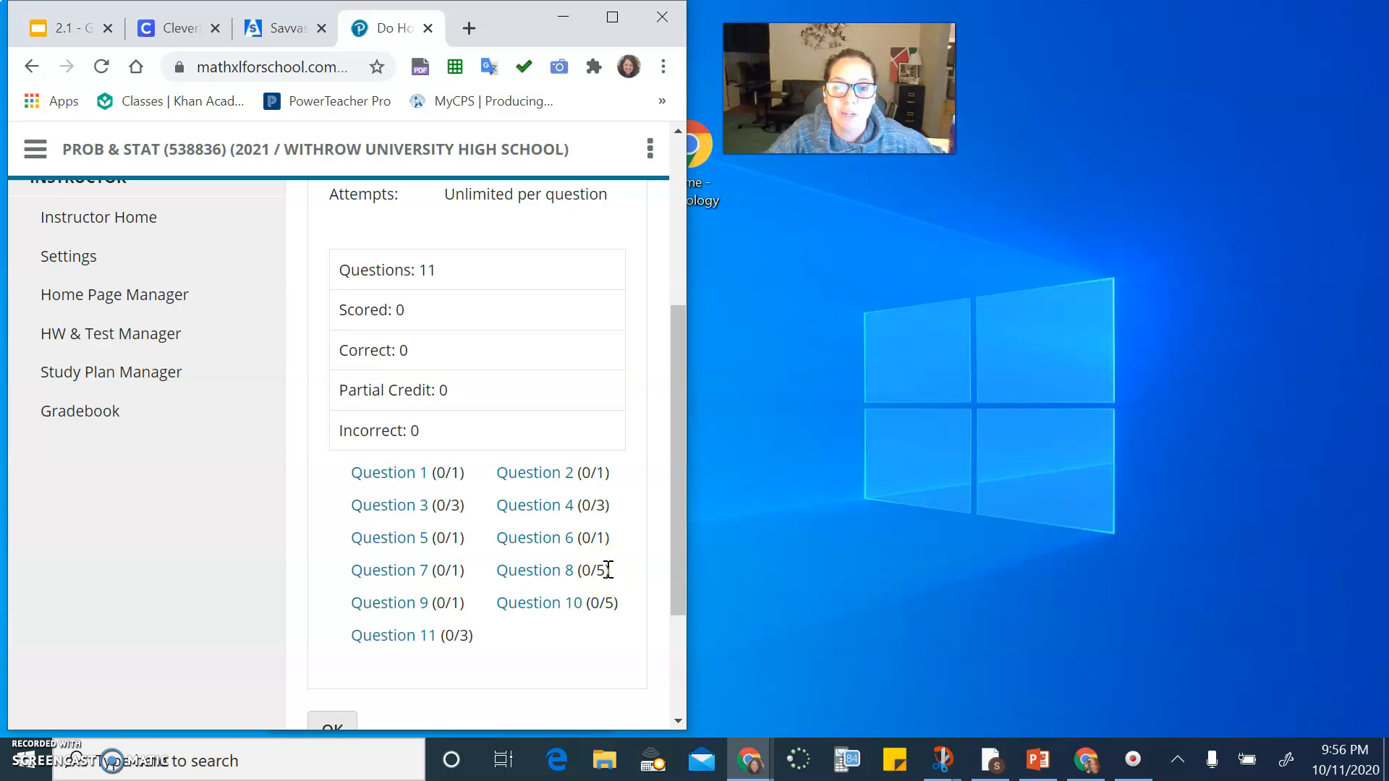
left_click(543, 571)
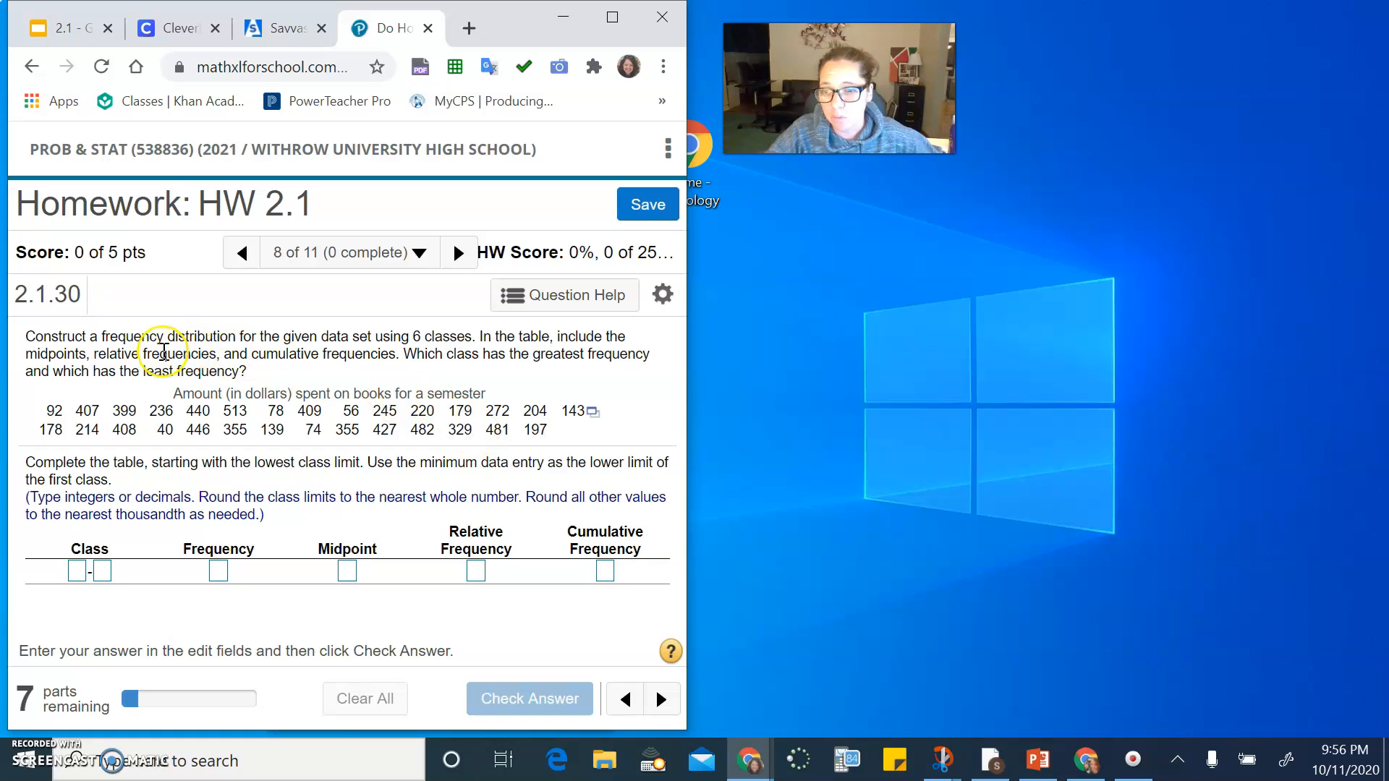
left_click_drag(100, 337, 243, 338)
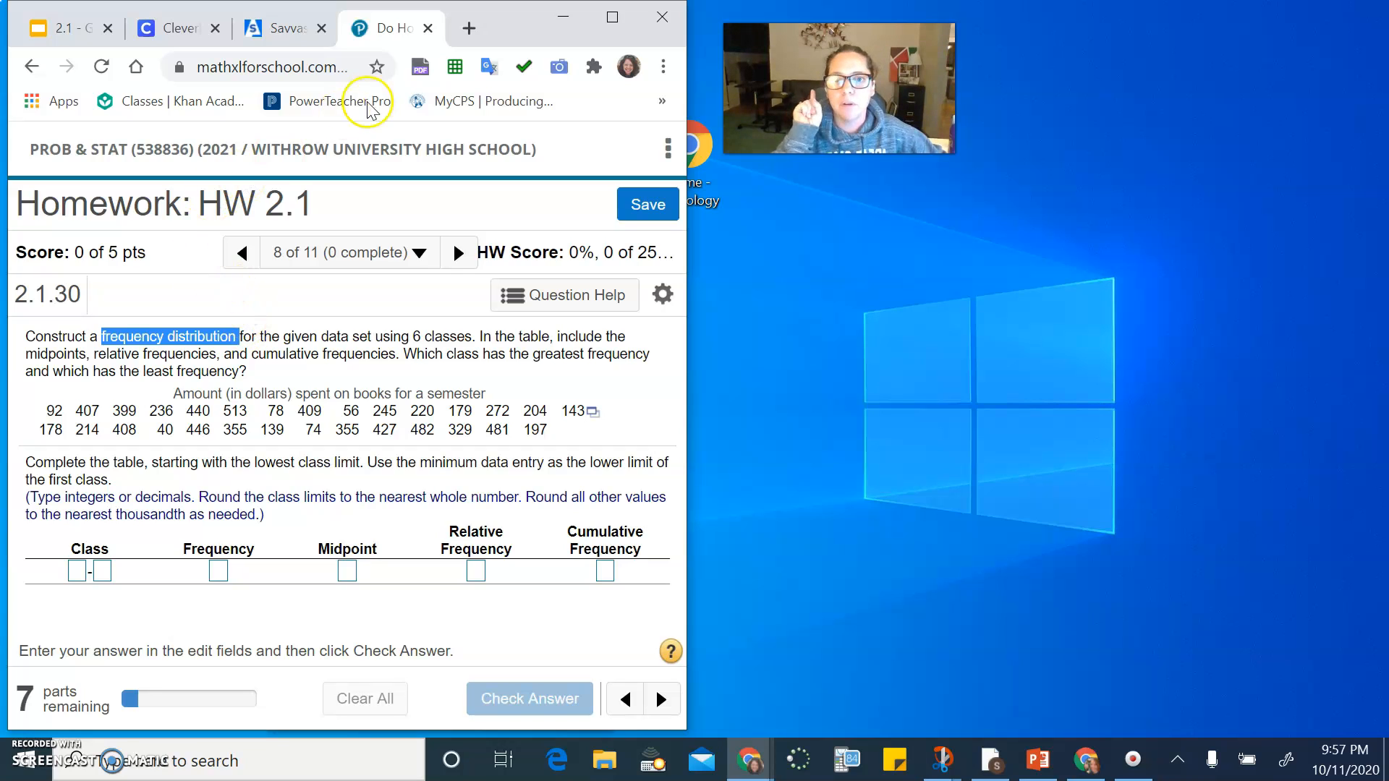
Create a blank Google Sheets spreadsheet in a new tab and place it in its own window beside the homework.
left_click(471, 28)
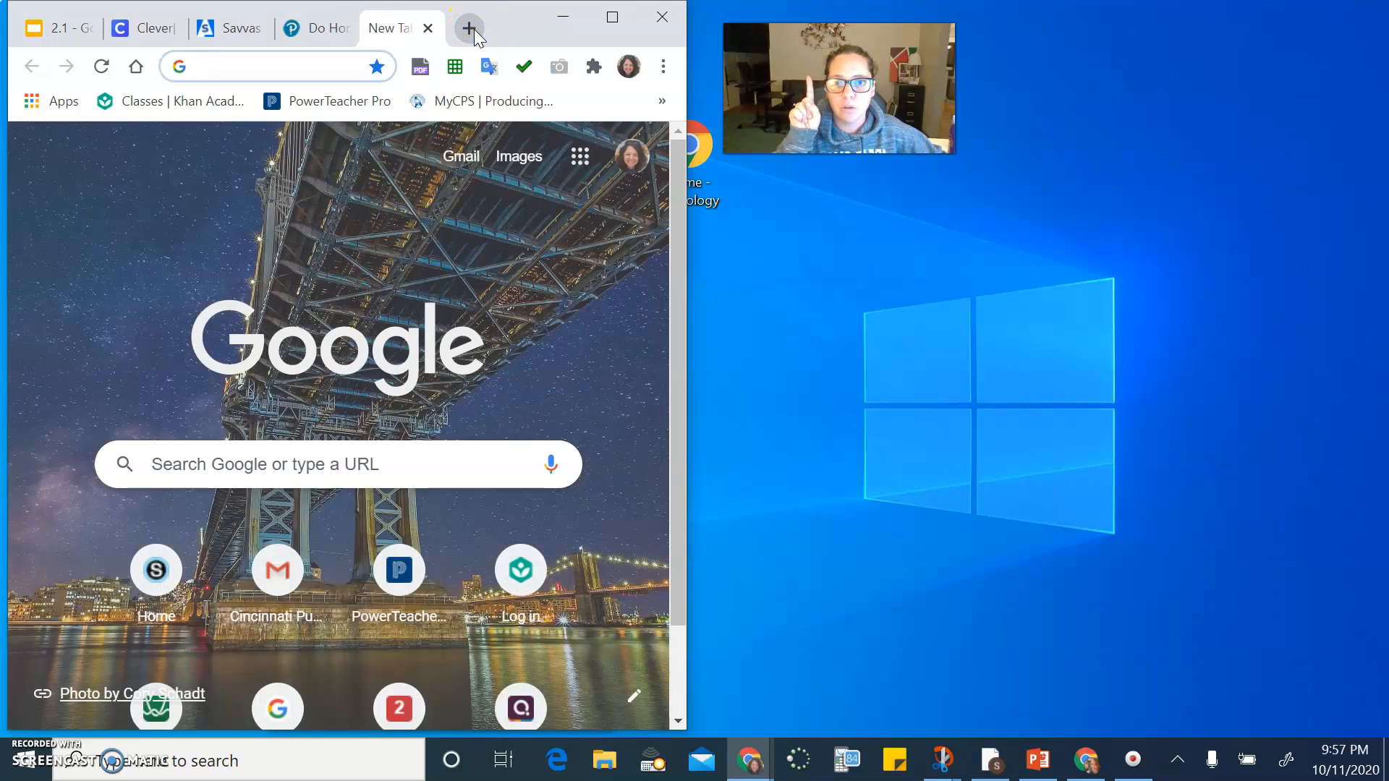
left_click(581, 156)
left_click(516, 335)
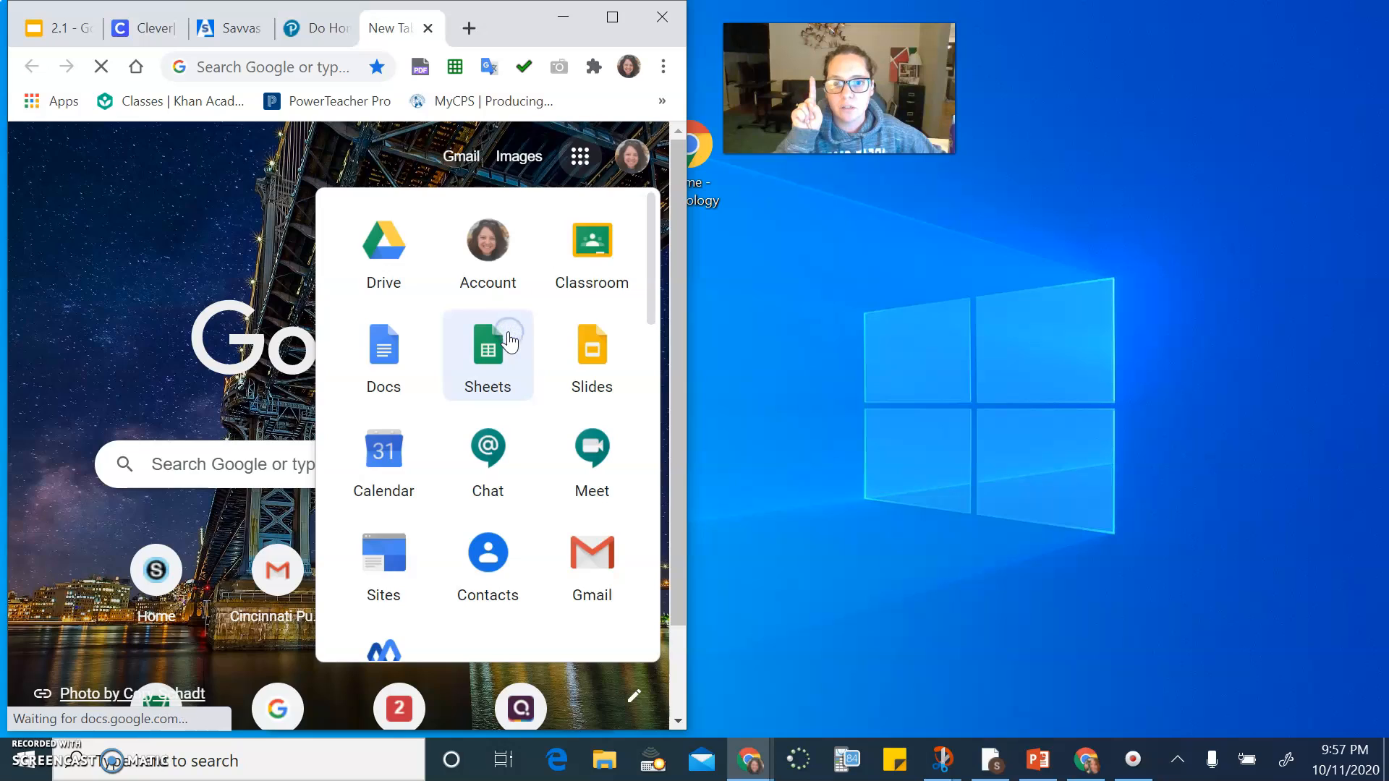
left_click(100, 315)
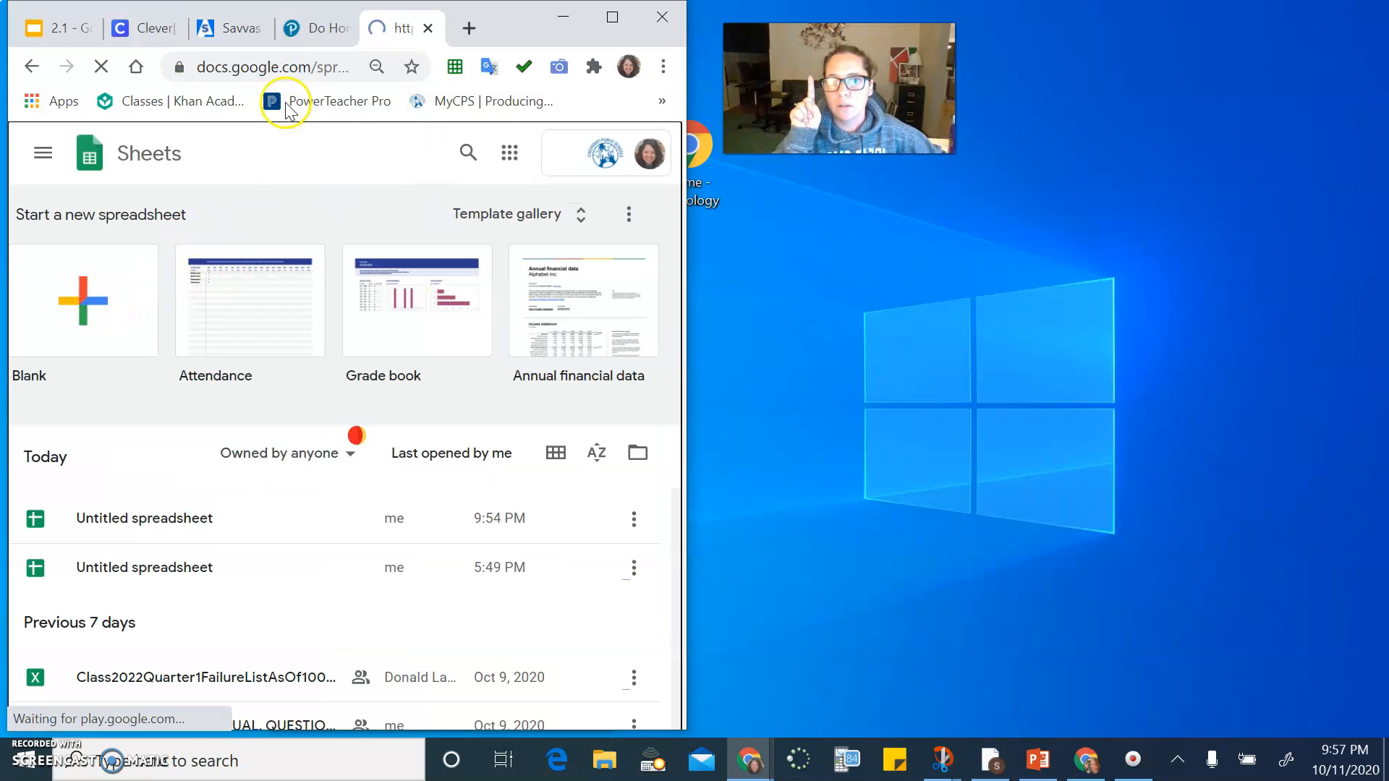
left_click_drag(388, 26, 822, 41)
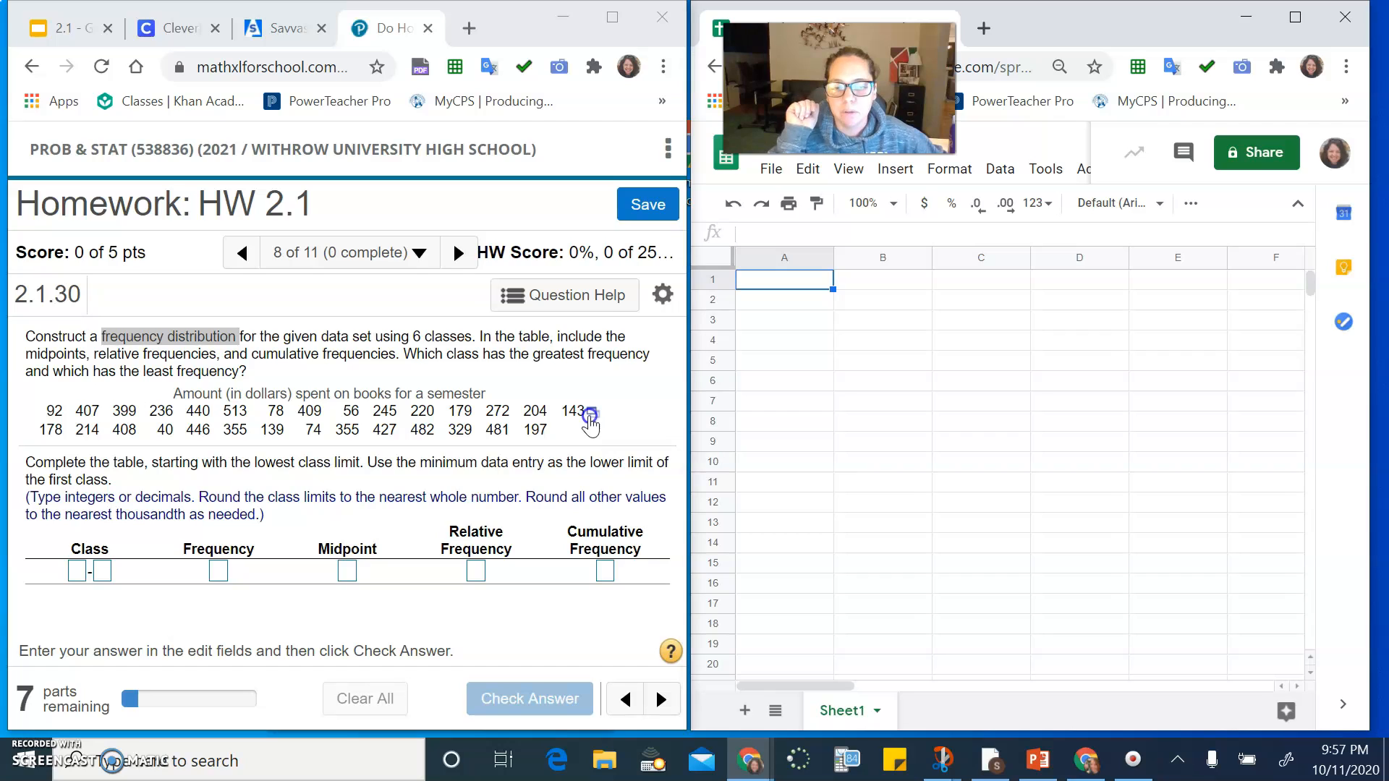
Bring up the question's data set for copying to the clipboard and copy all of its values.
left_click(591, 420)
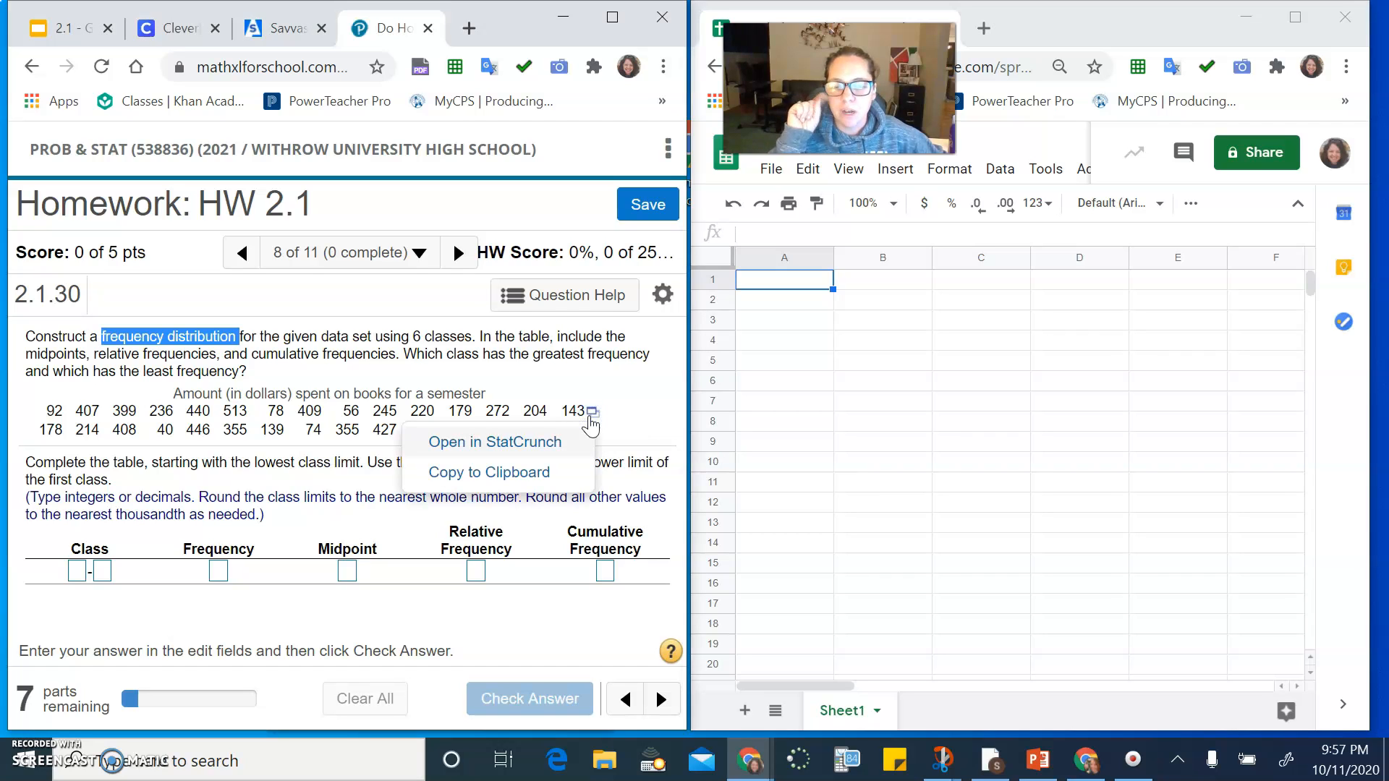
left_click(526, 481)
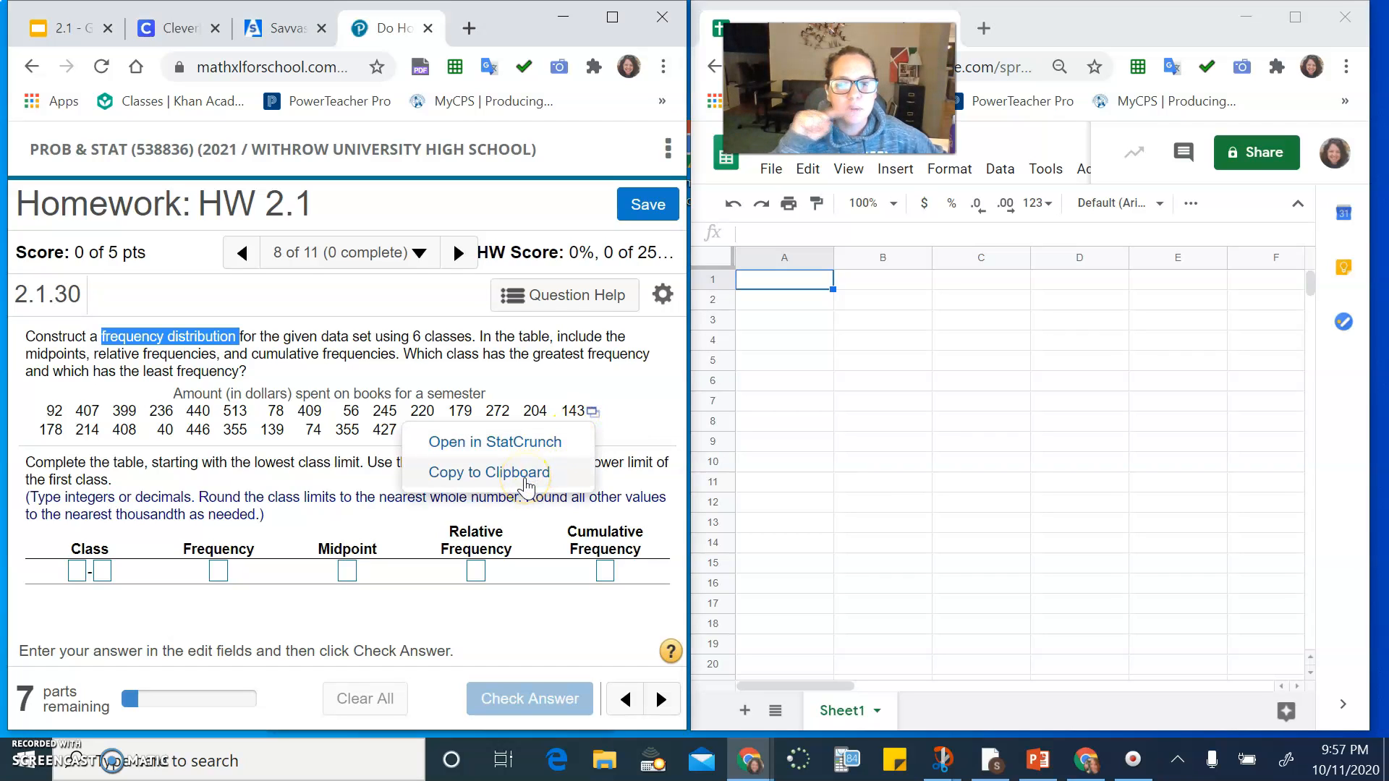
left_click(525, 484)
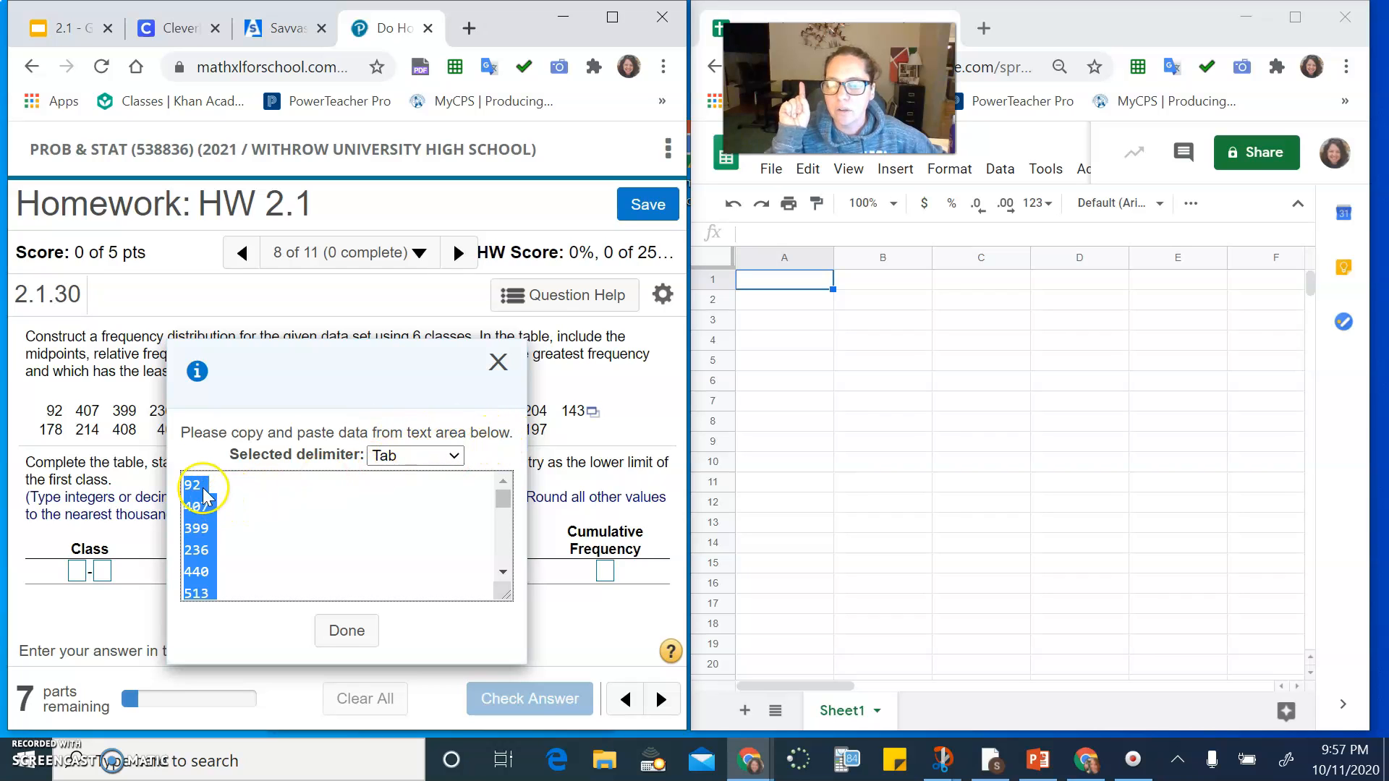
scroll(202, 553, "down", 3)
scroll(201, 554, "down", 3)
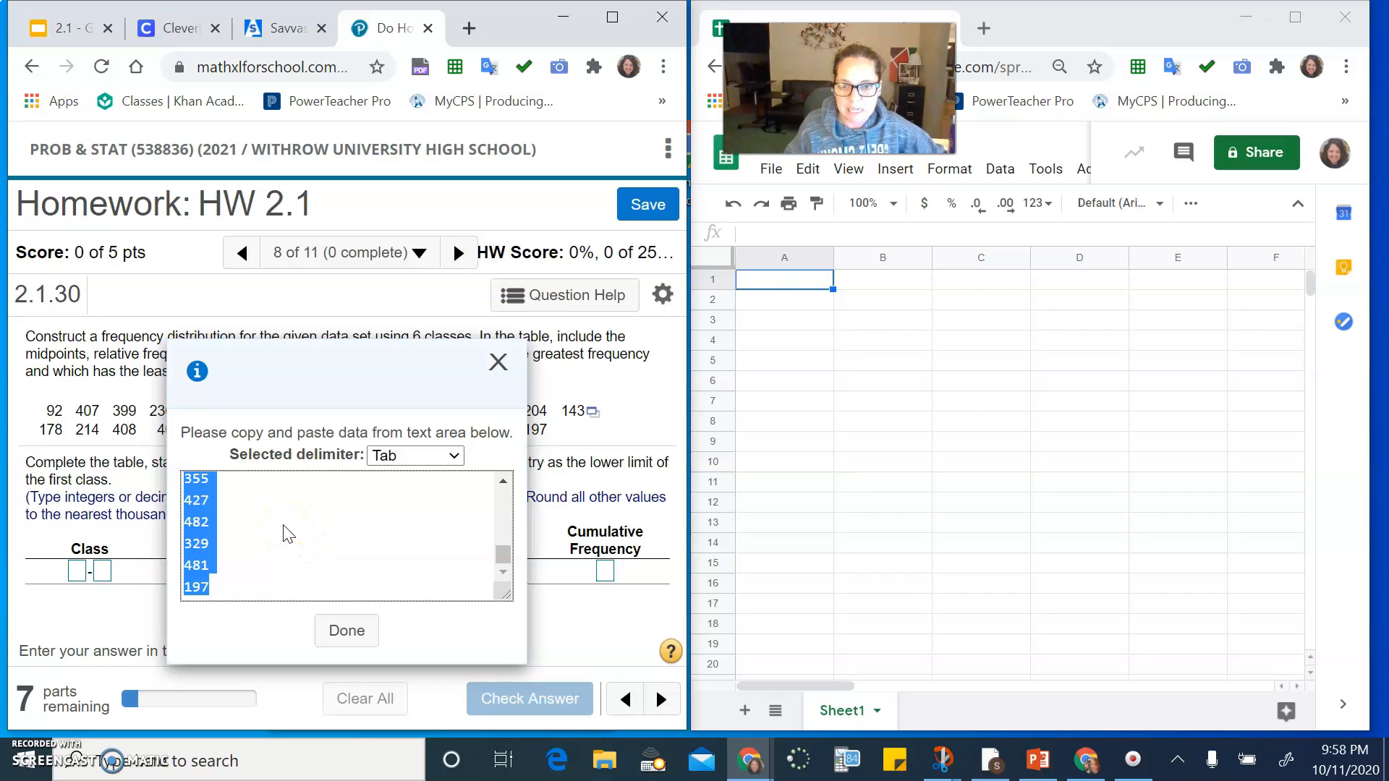
Enter the note "copy: control c" in cell A1 of the spreadsheet.
left_click(796, 283)
type("copy:  control c")
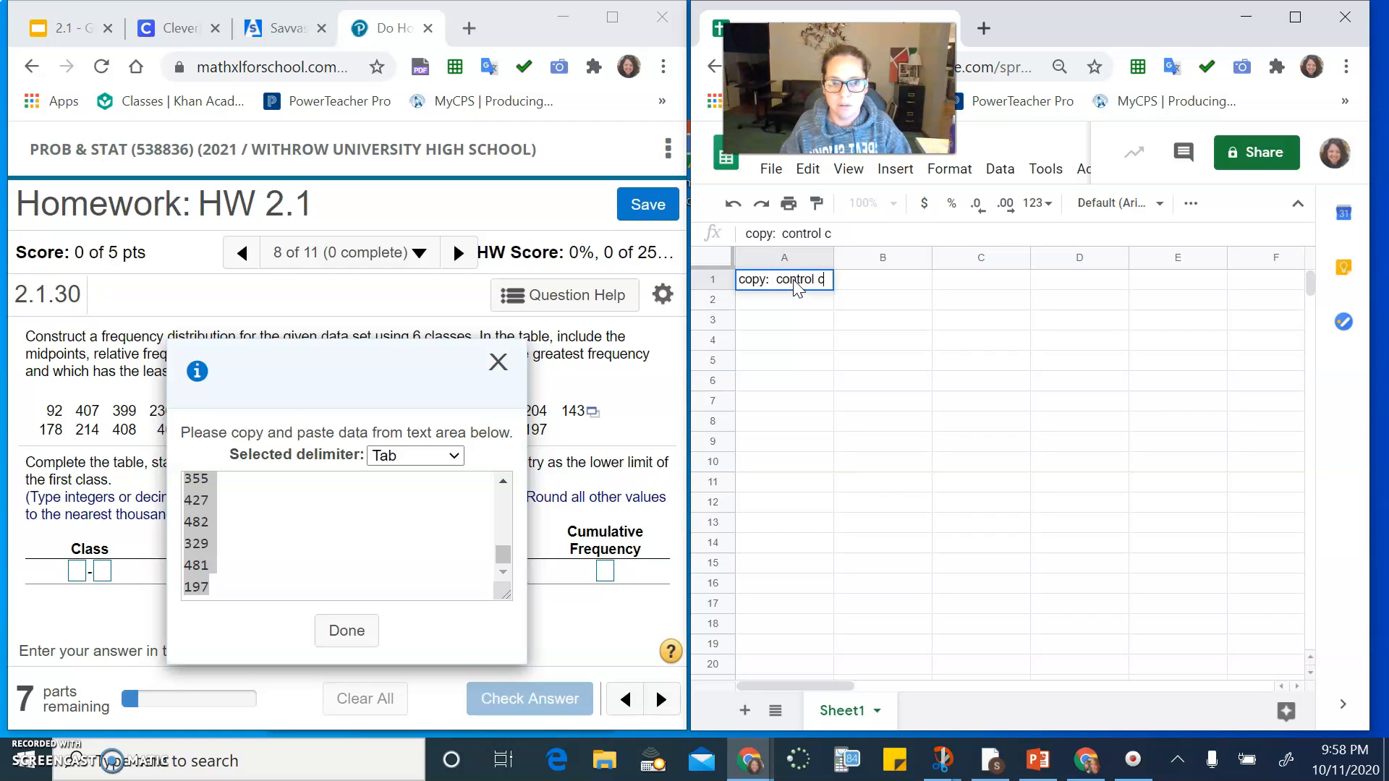
key("Return")
key("Return")
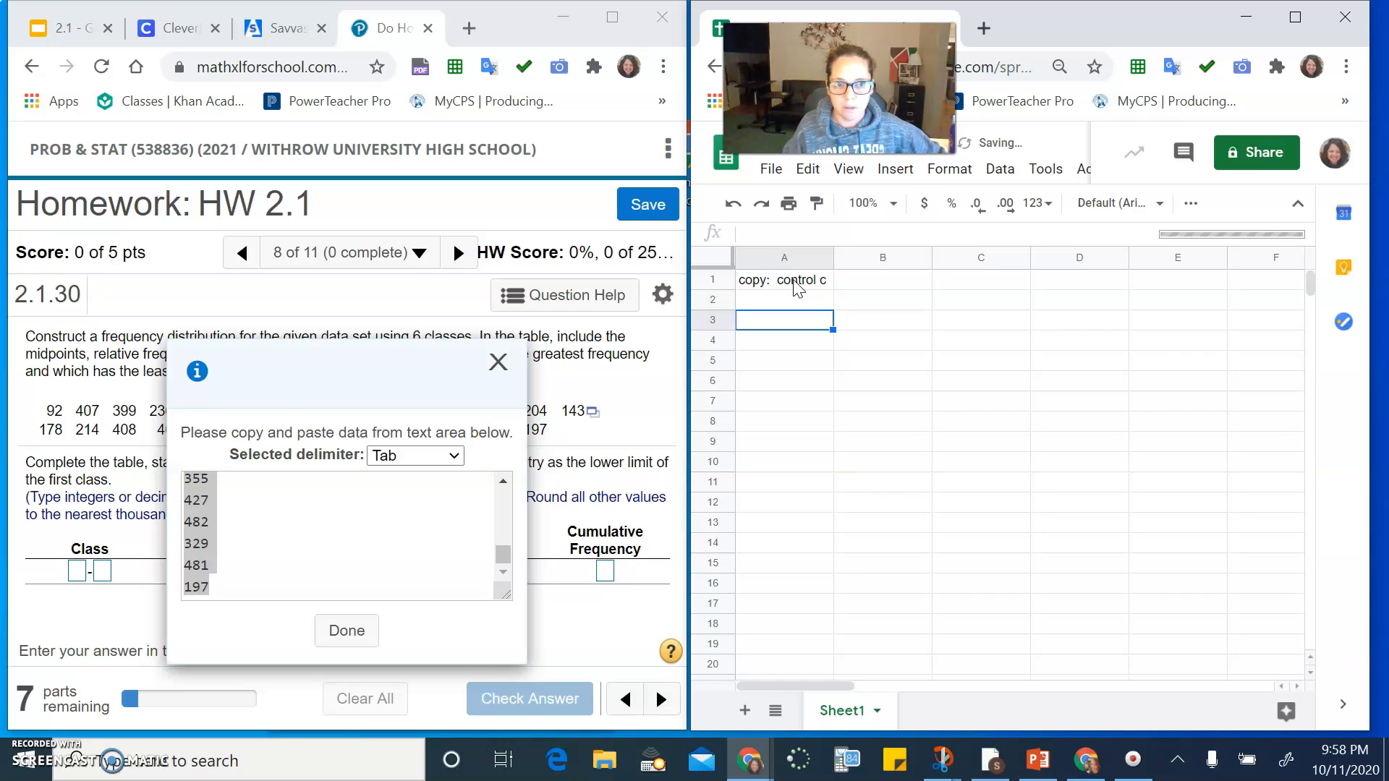
Paste the copied data into column A starting at cell A3, and close the homework's data dialog.
left_click(787, 325)
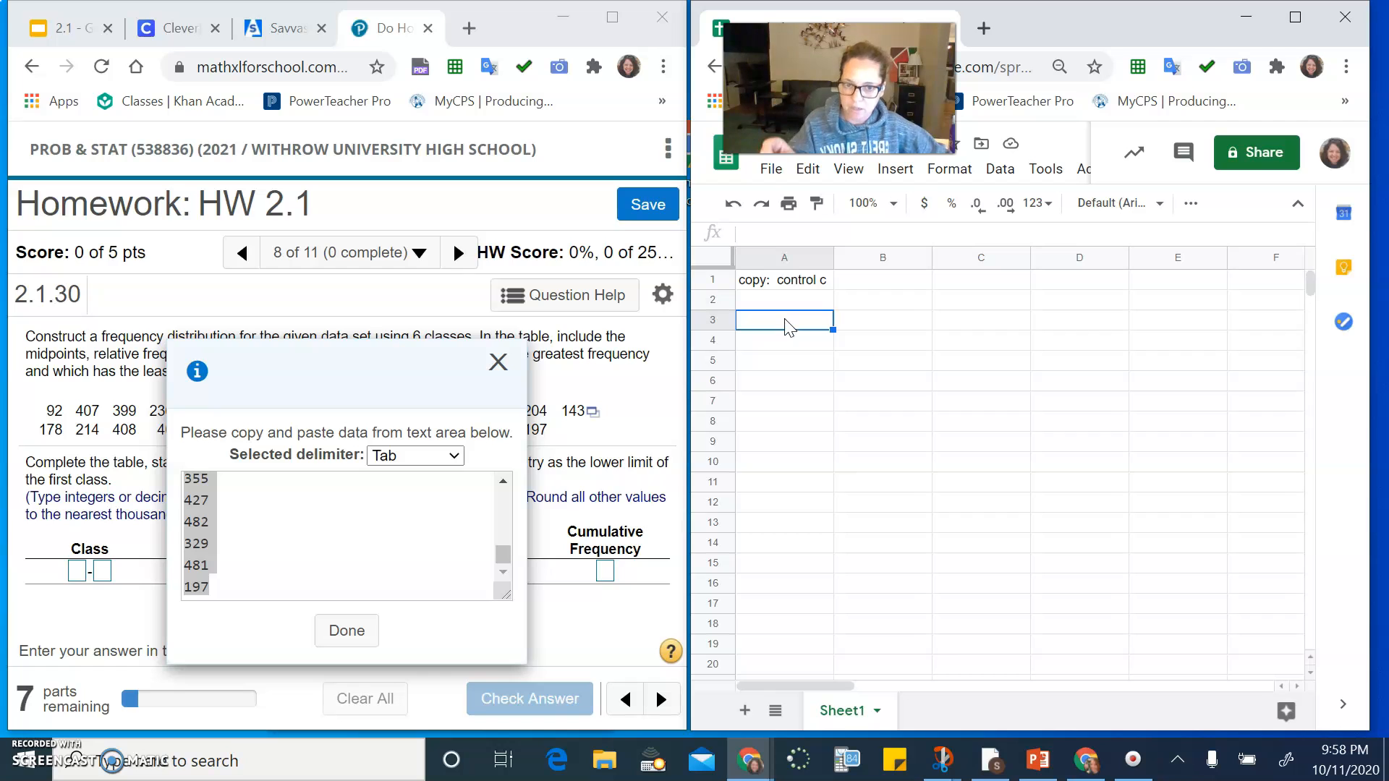
left_click(770, 324)
right_click(770, 327)
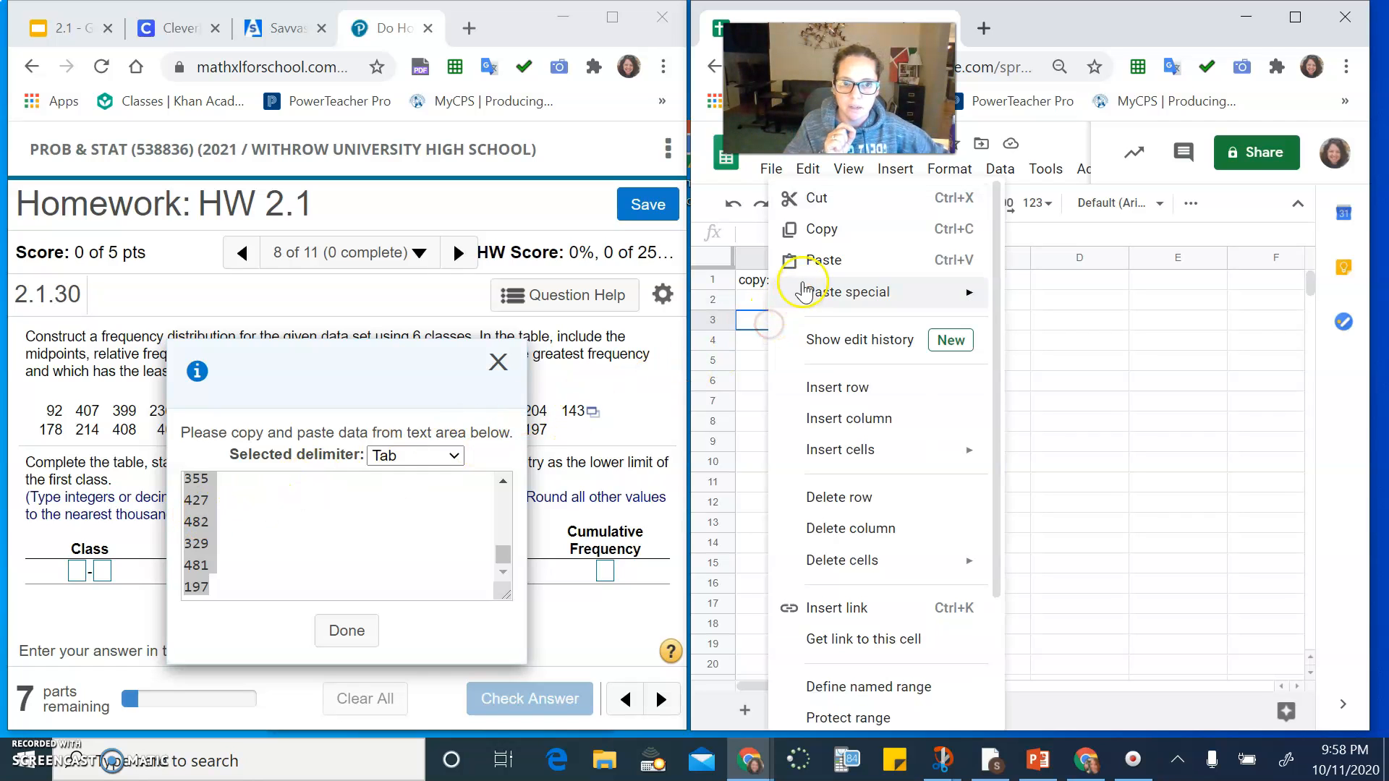
left_click(802, 261)
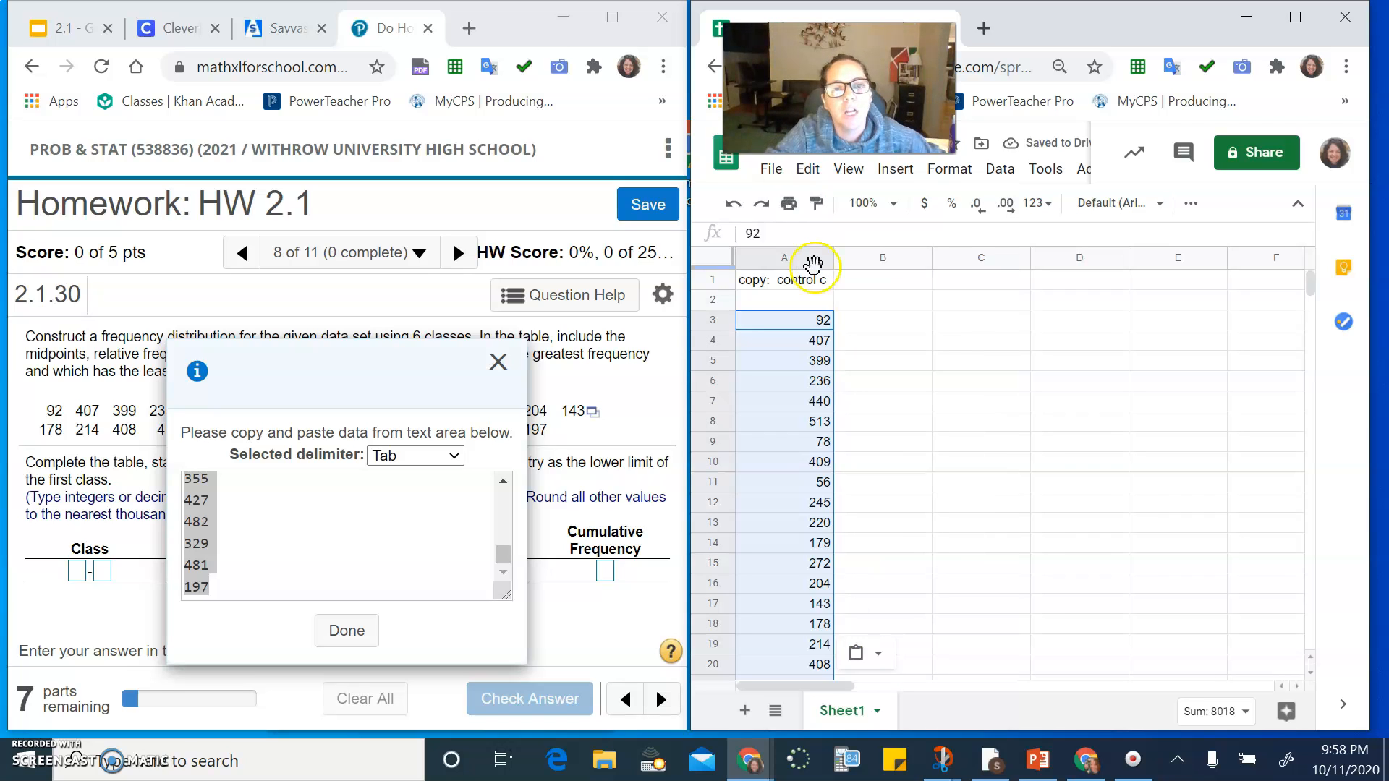
left_click(499, 364)
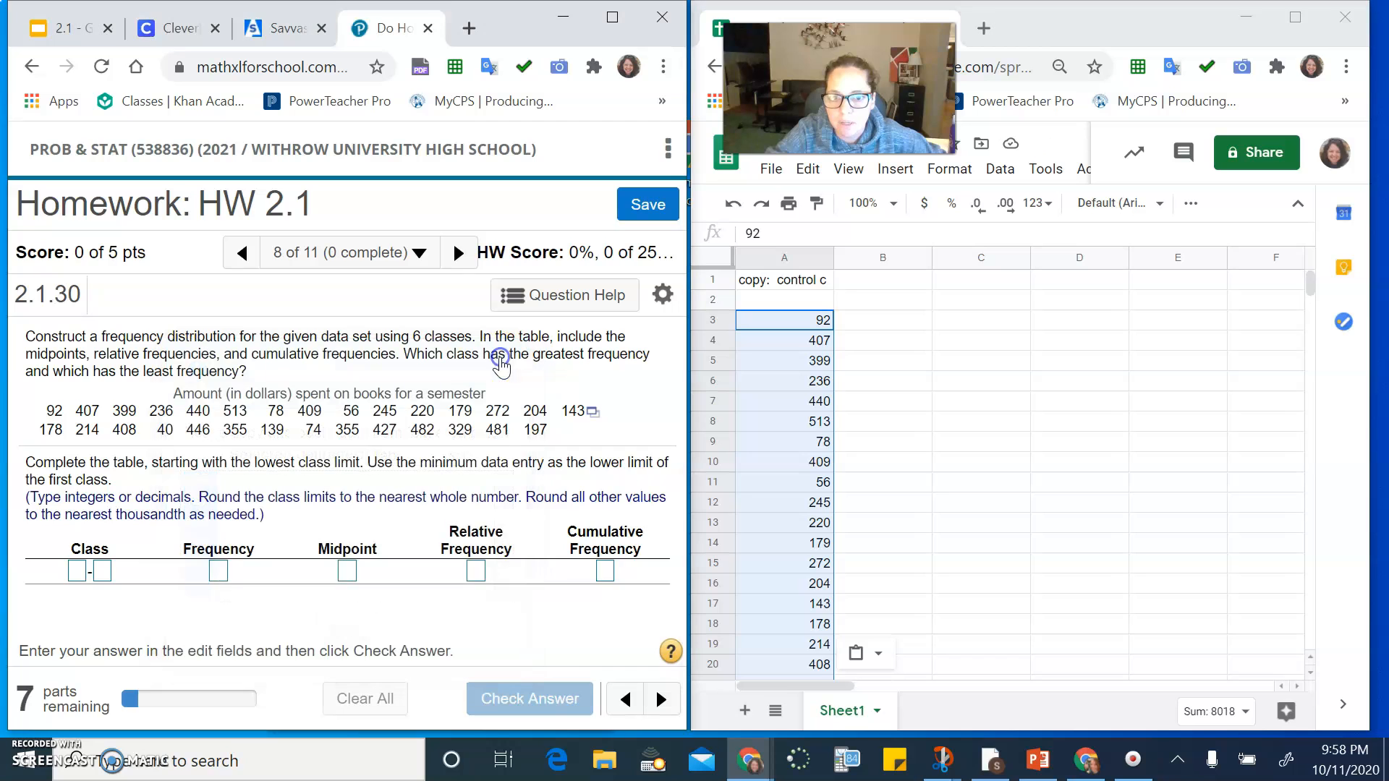
View the question's data set in StatCrunch and close the StatCrunch window.
left_click(592, 411)
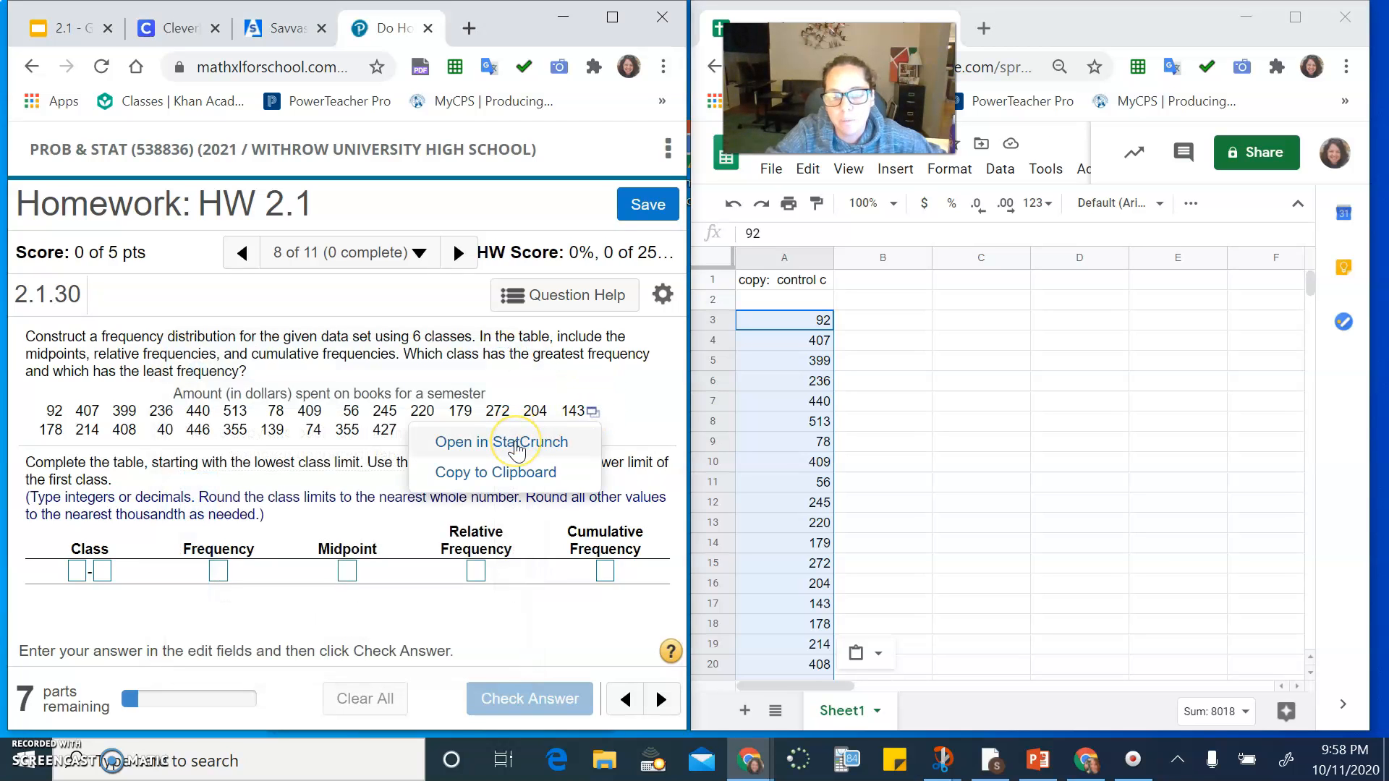
left_click(516, 446)
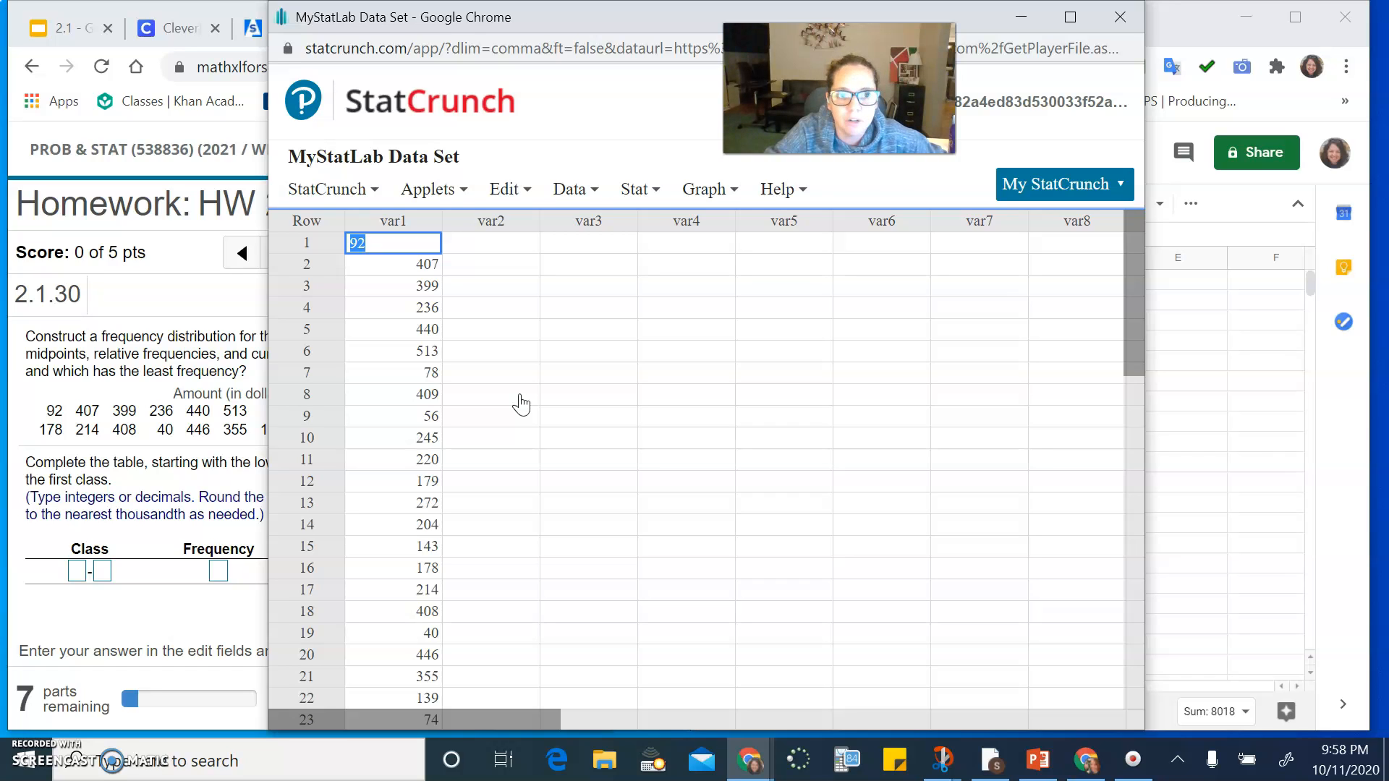
left_click(1130, 26)
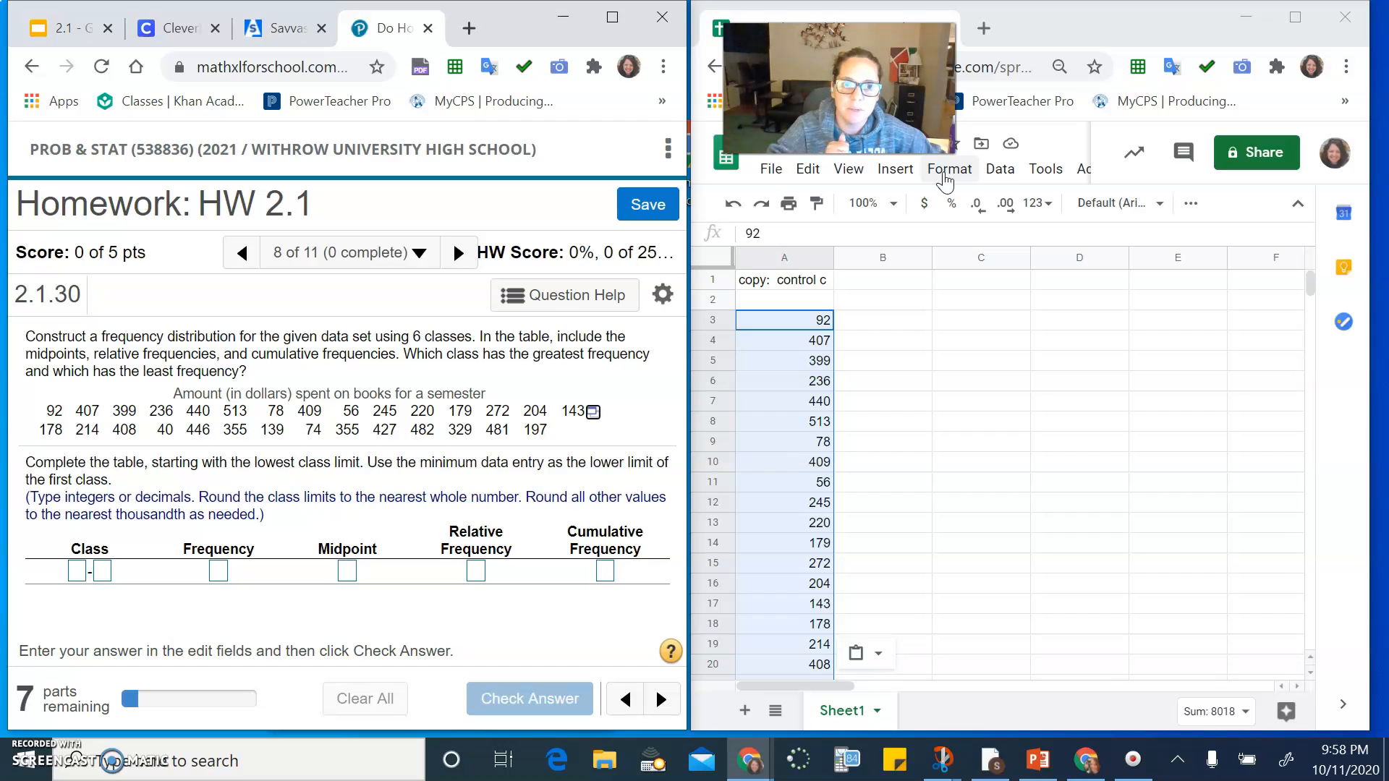
Sort the range A3 to A31 by Column A in A → Z order.
left_click(999, 170)
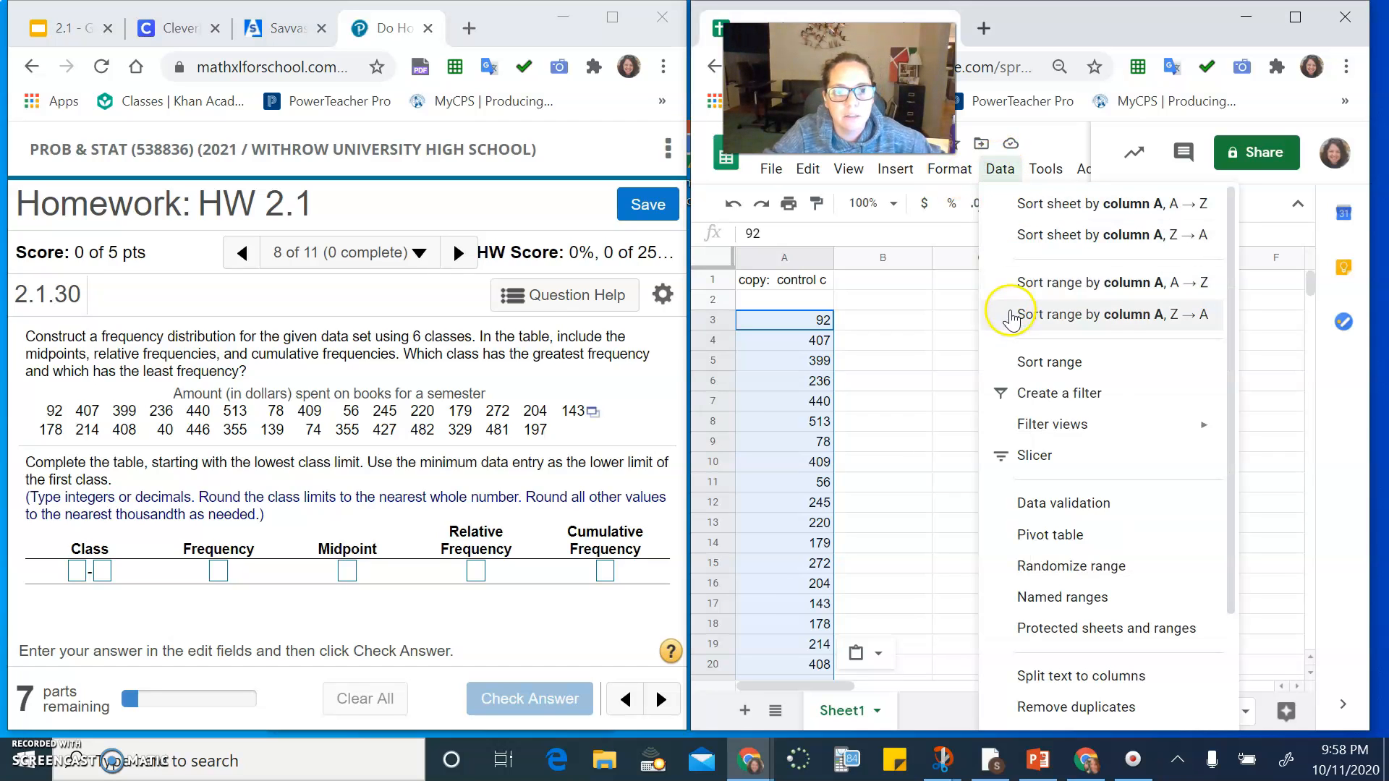
left_click(1028, 376)
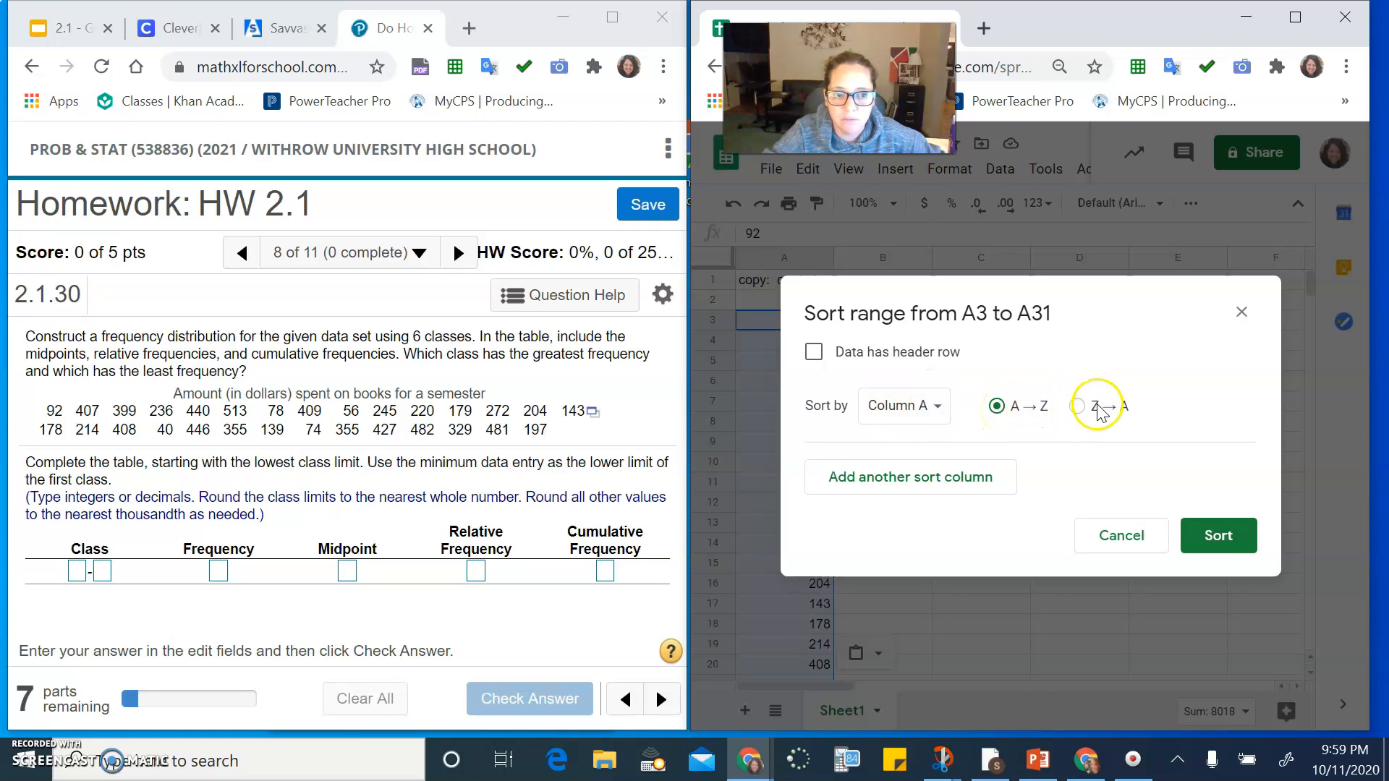
left_click(1218, 536)
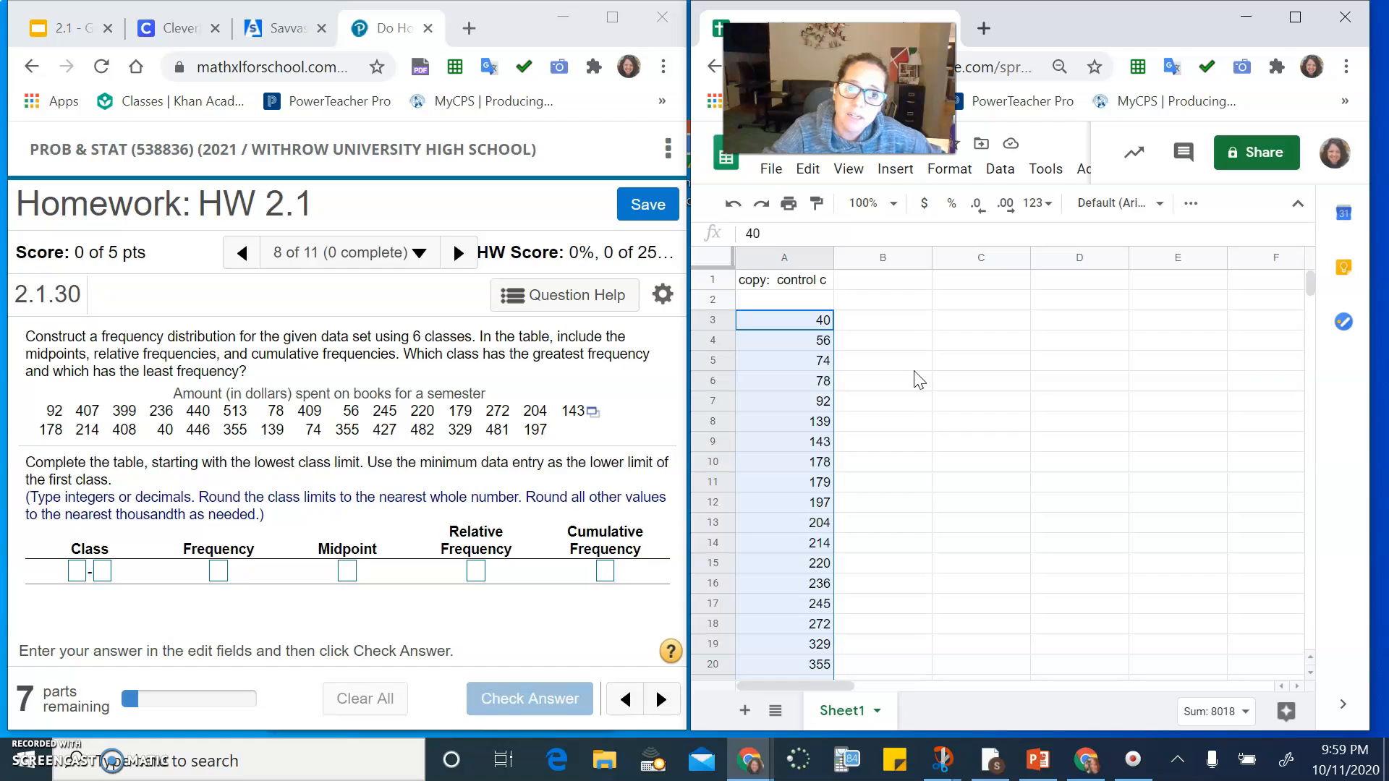
Open the Construct a Frequency Table steps slide in Google Slides, and enter the heading "Number of classes:" in spreadsheet cell C1.
left_click(67, 29)
left_click(141, 343)
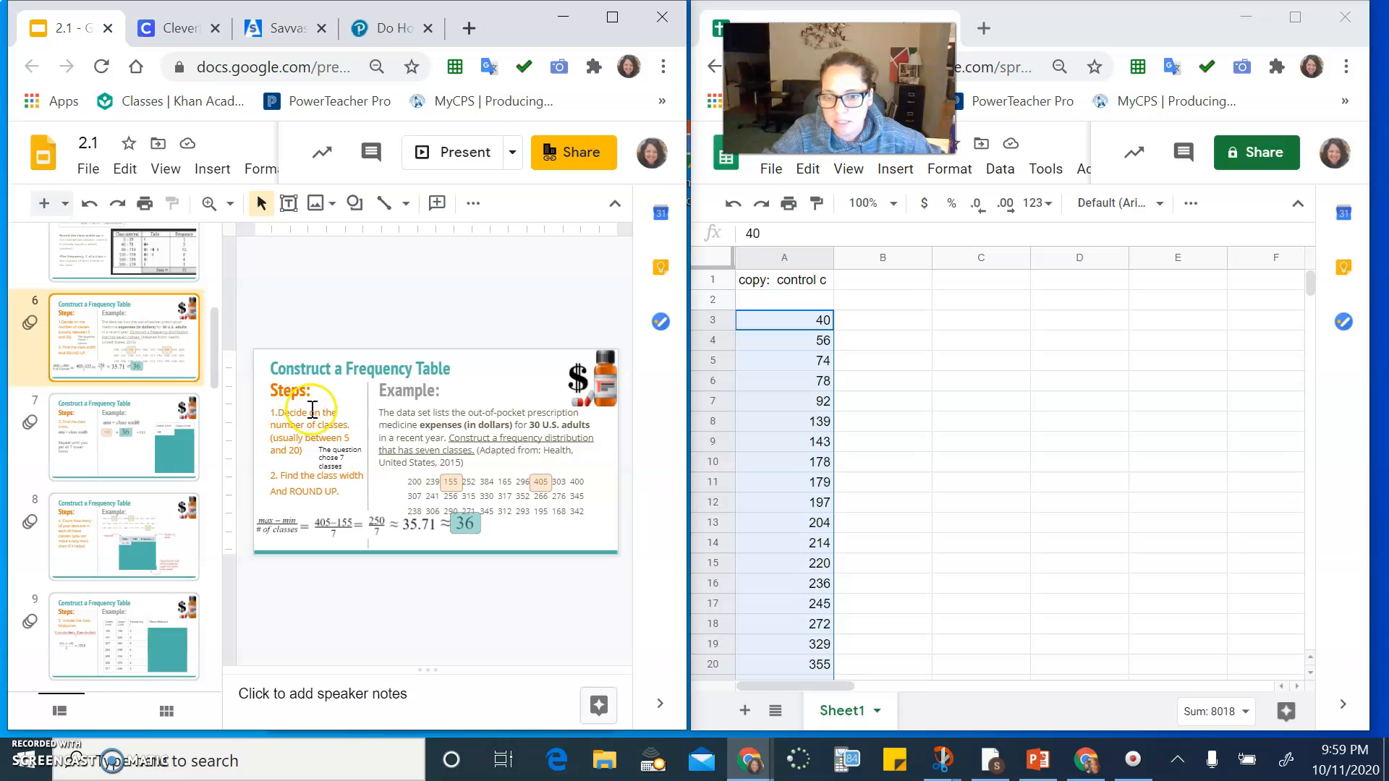
left_click(955, 281)
type("Nu")
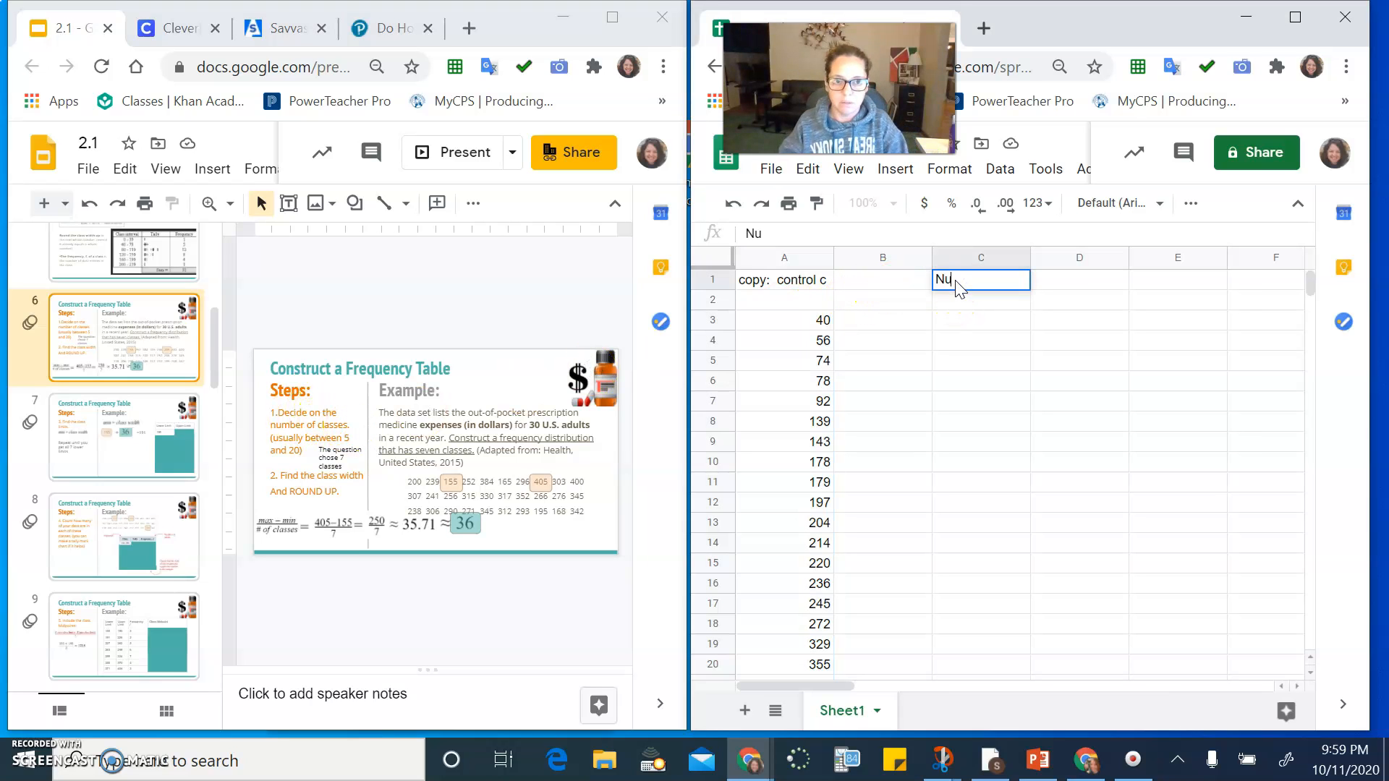
type("mber of classes:")
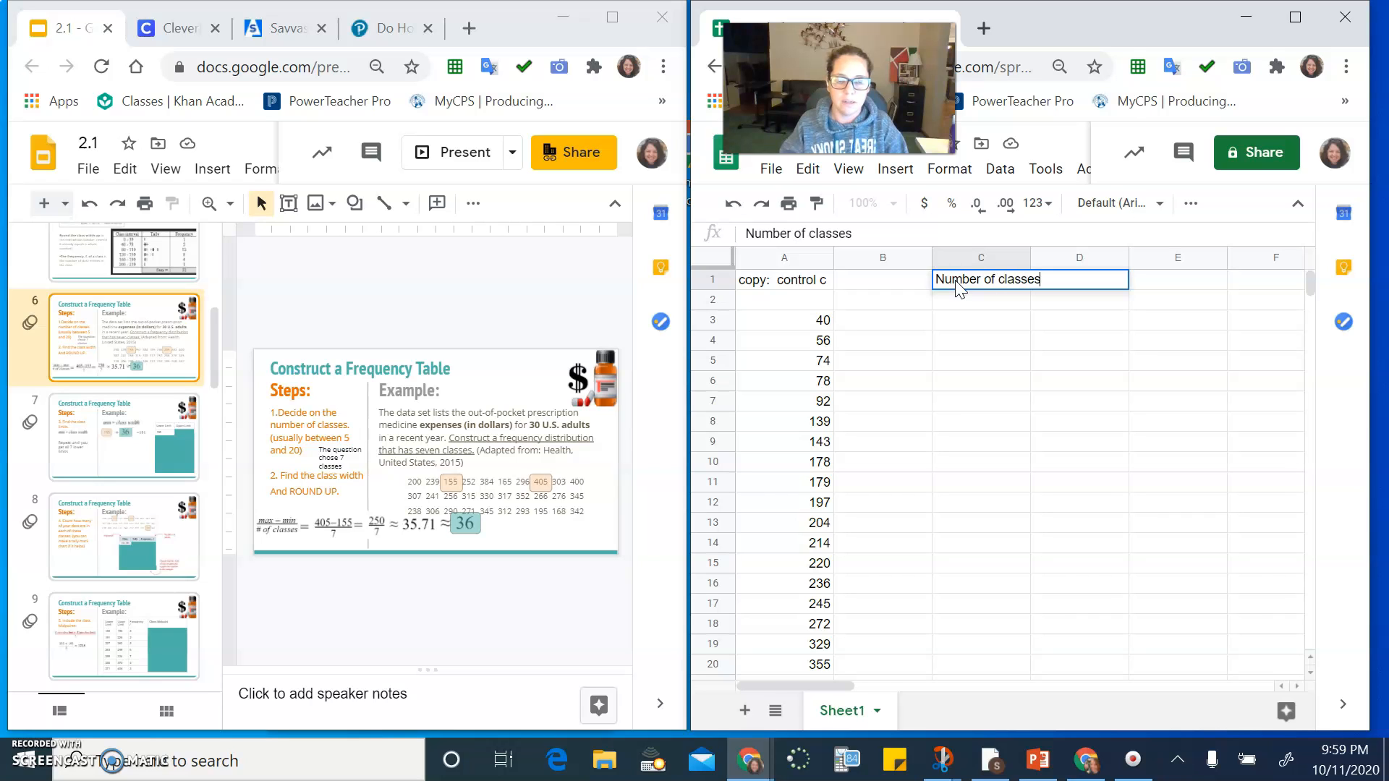
key("Return")
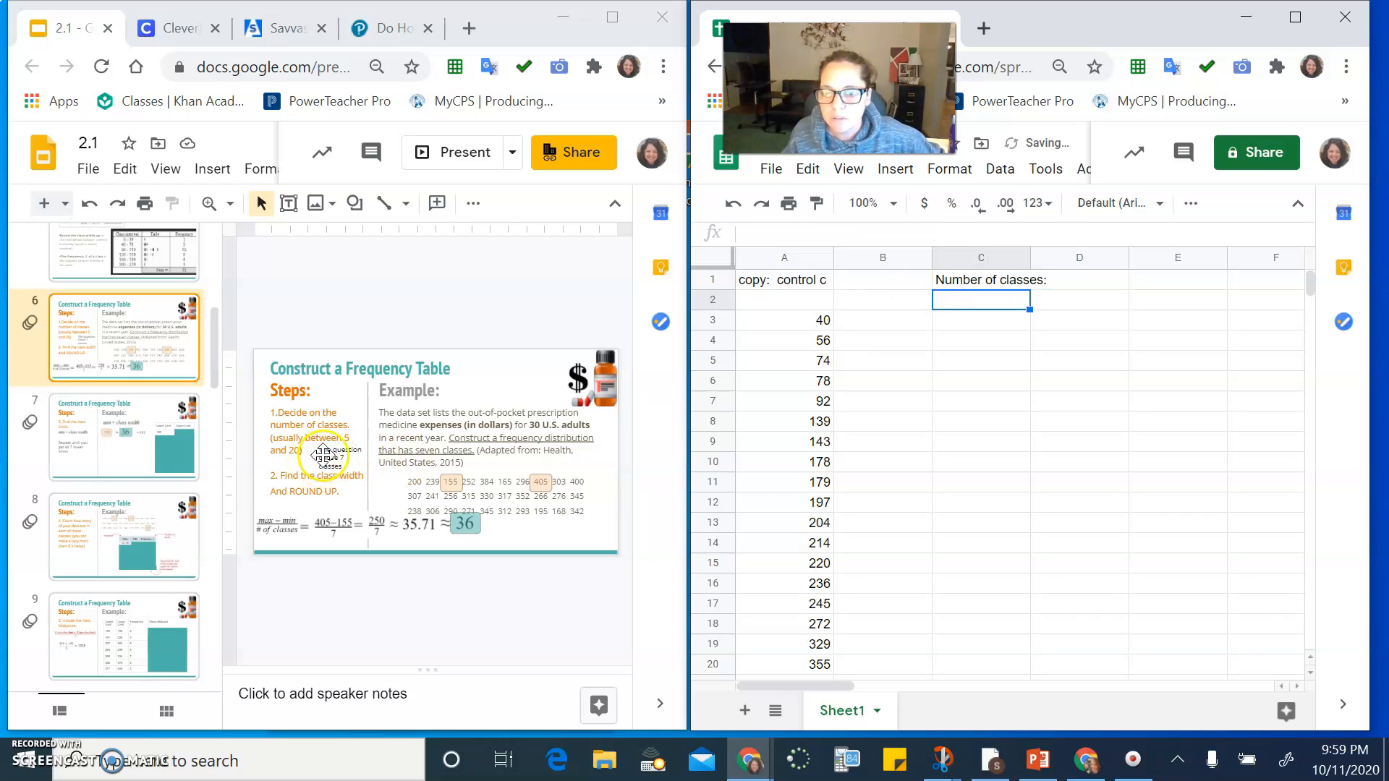
Check the required number of classes in the MathXL question and enter 6 in spreadsheet cell C2.
left_click(370, 36)
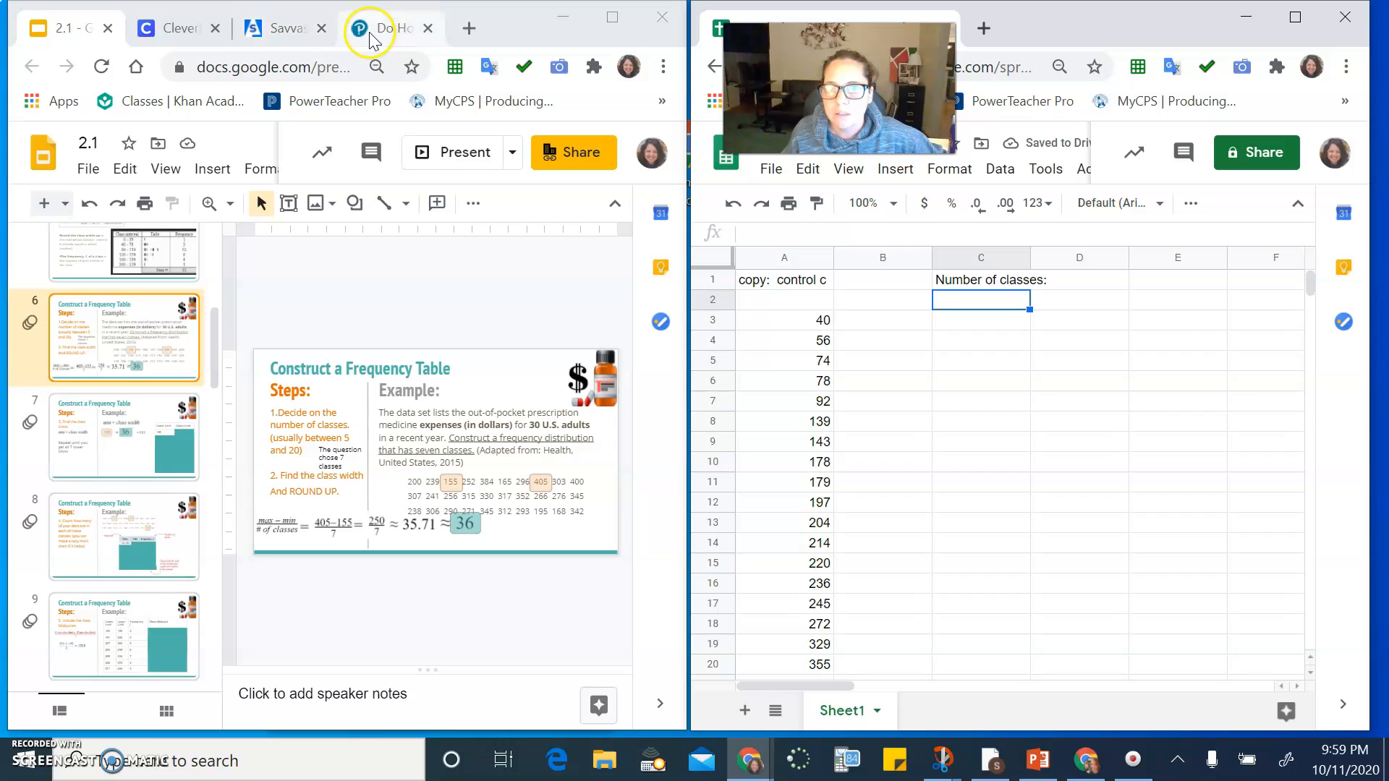
left_click_drag(322, 337, 472, 337)
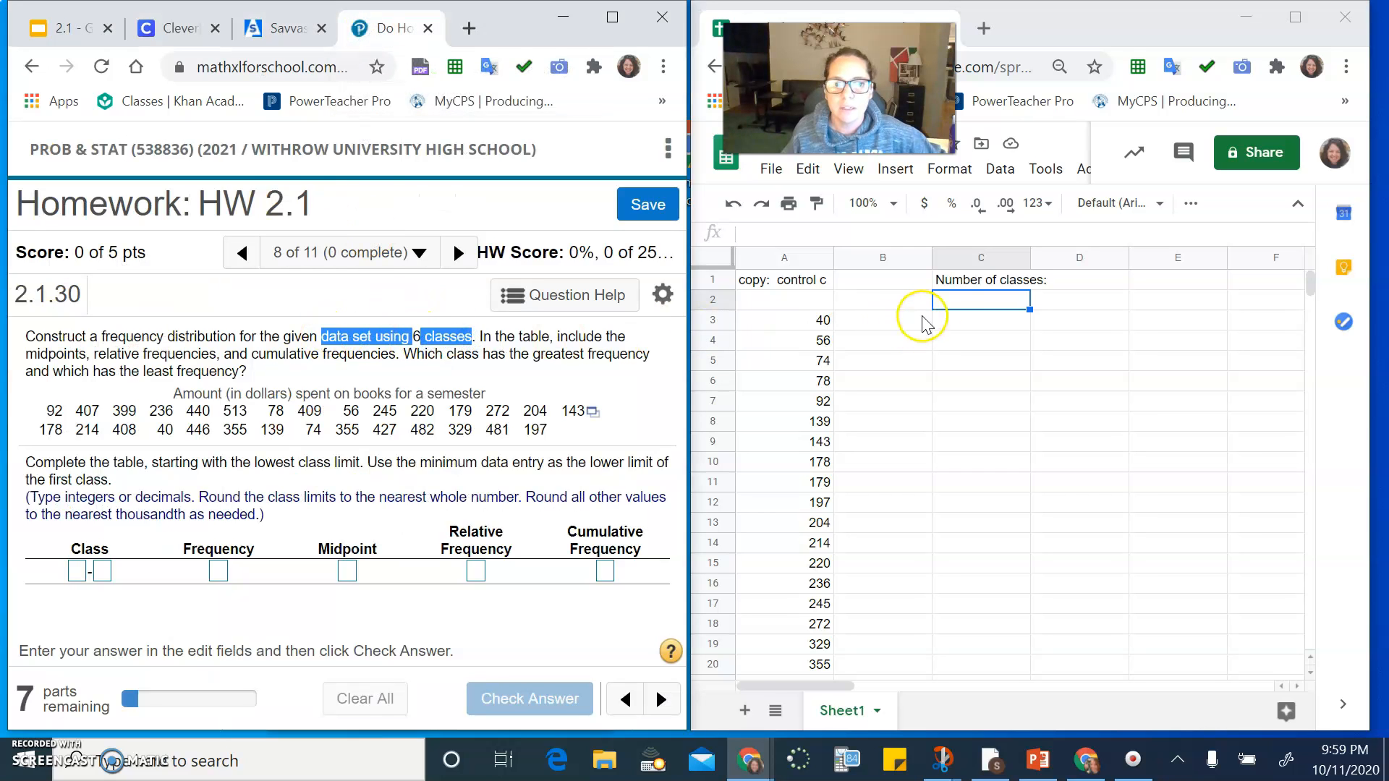
left_click(953, 302)
type("6")
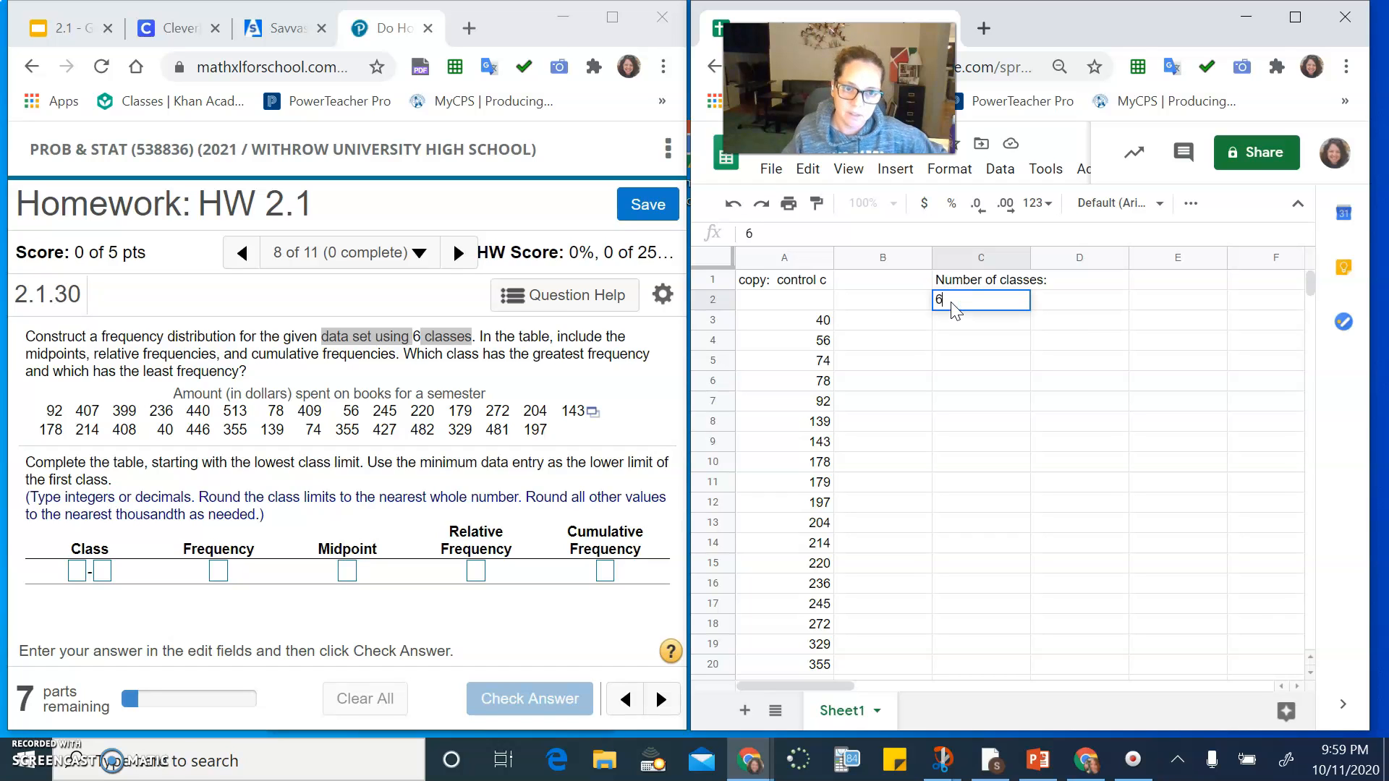
key("Return")
Return to the Google Slides steps and enter the heading "Class width: (max - min)/# of classes" in spreadsheet cell D1.
left_click(72, 28)
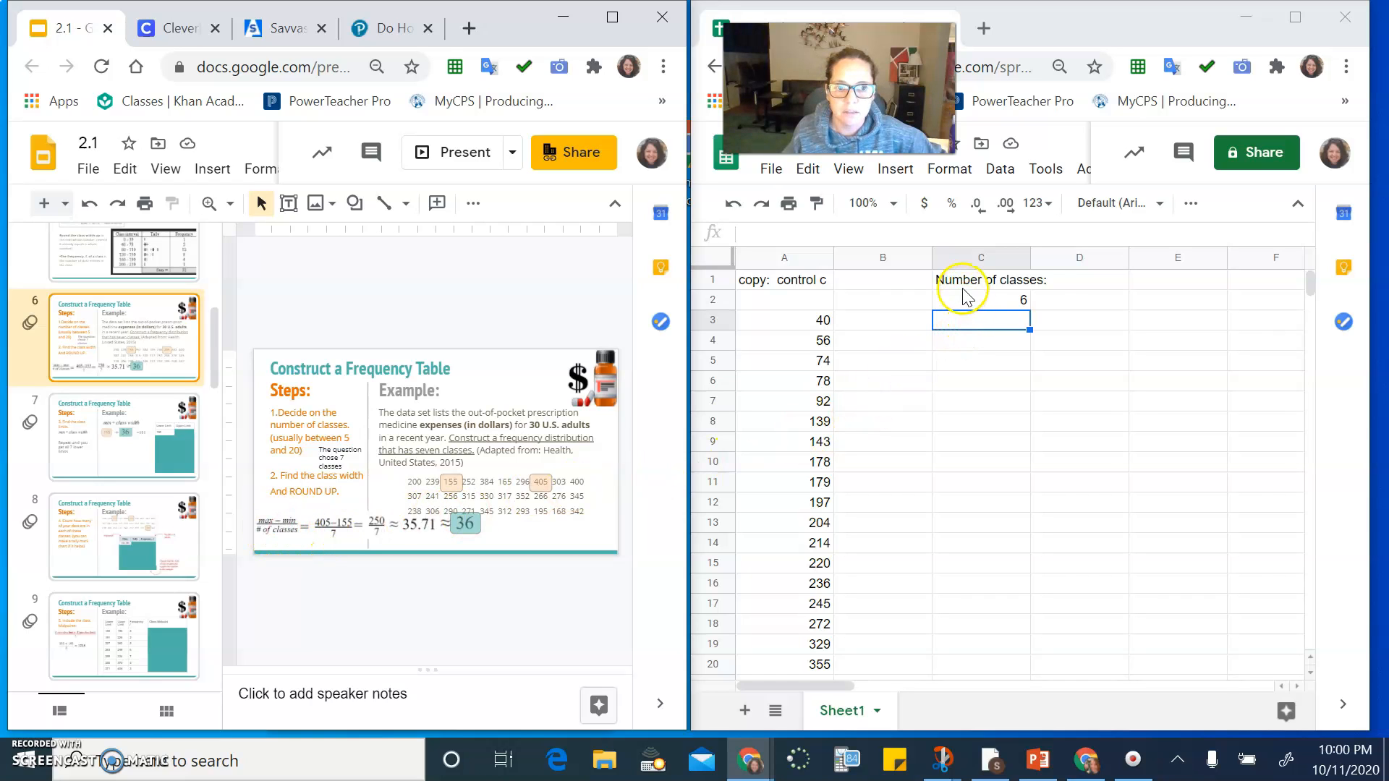
left_click(1053, 278)
type("Cla")
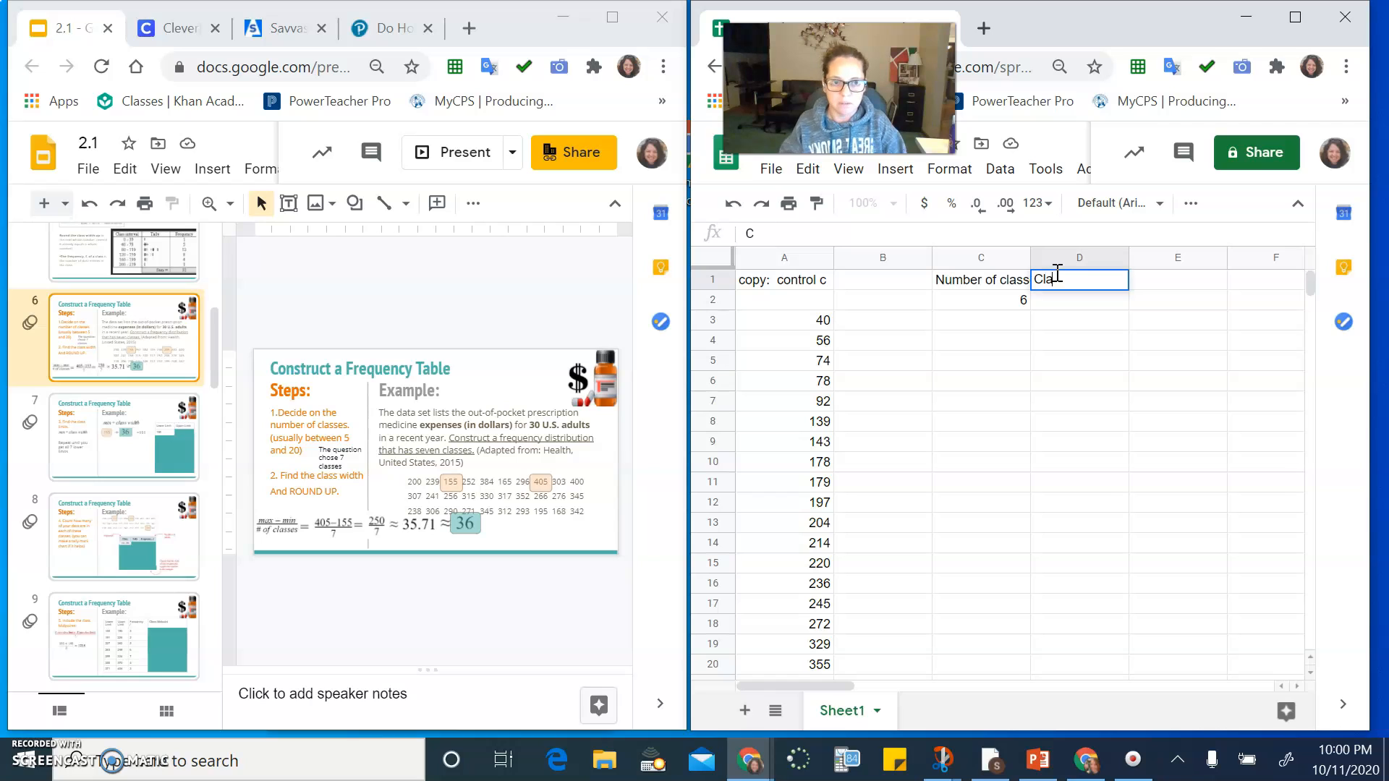
type("ss width:")
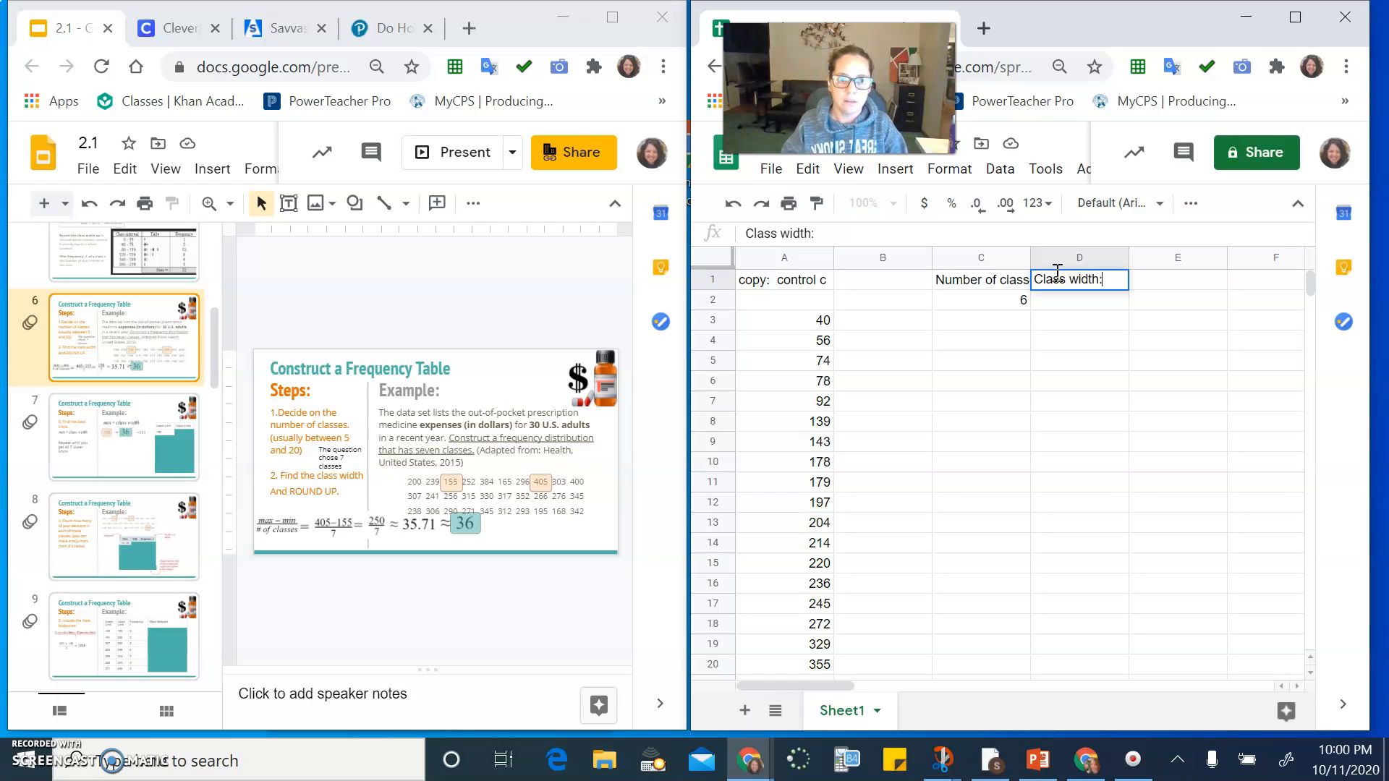
type("  (max - min)/")
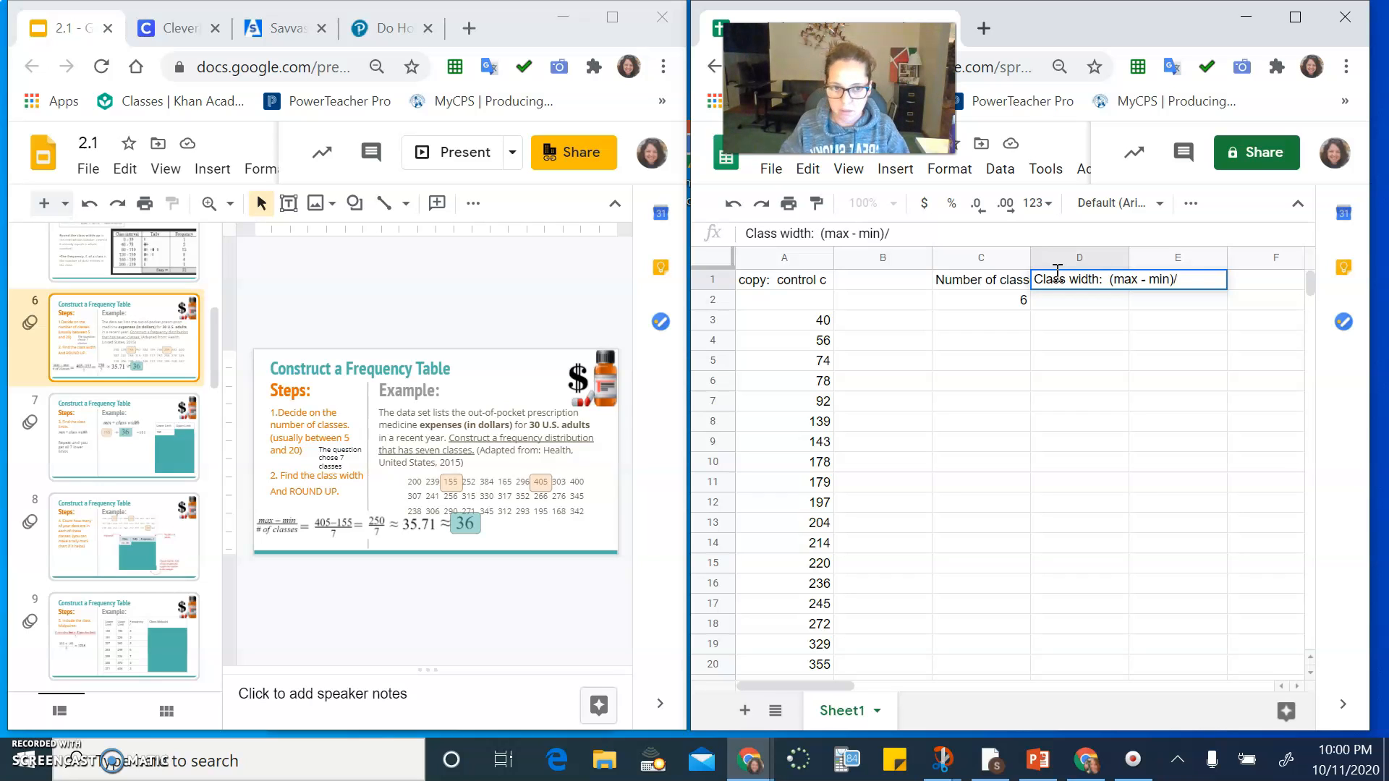
type("asses")
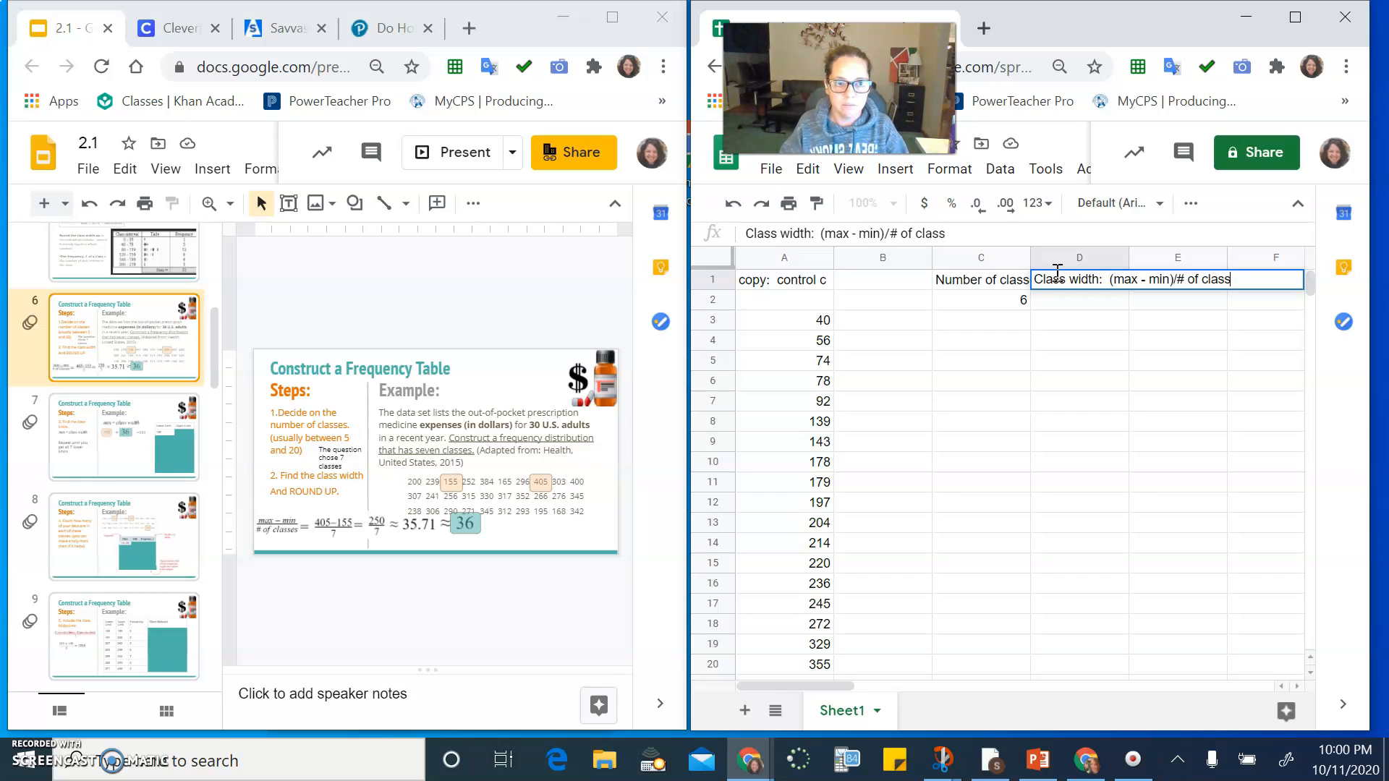
key("Return")
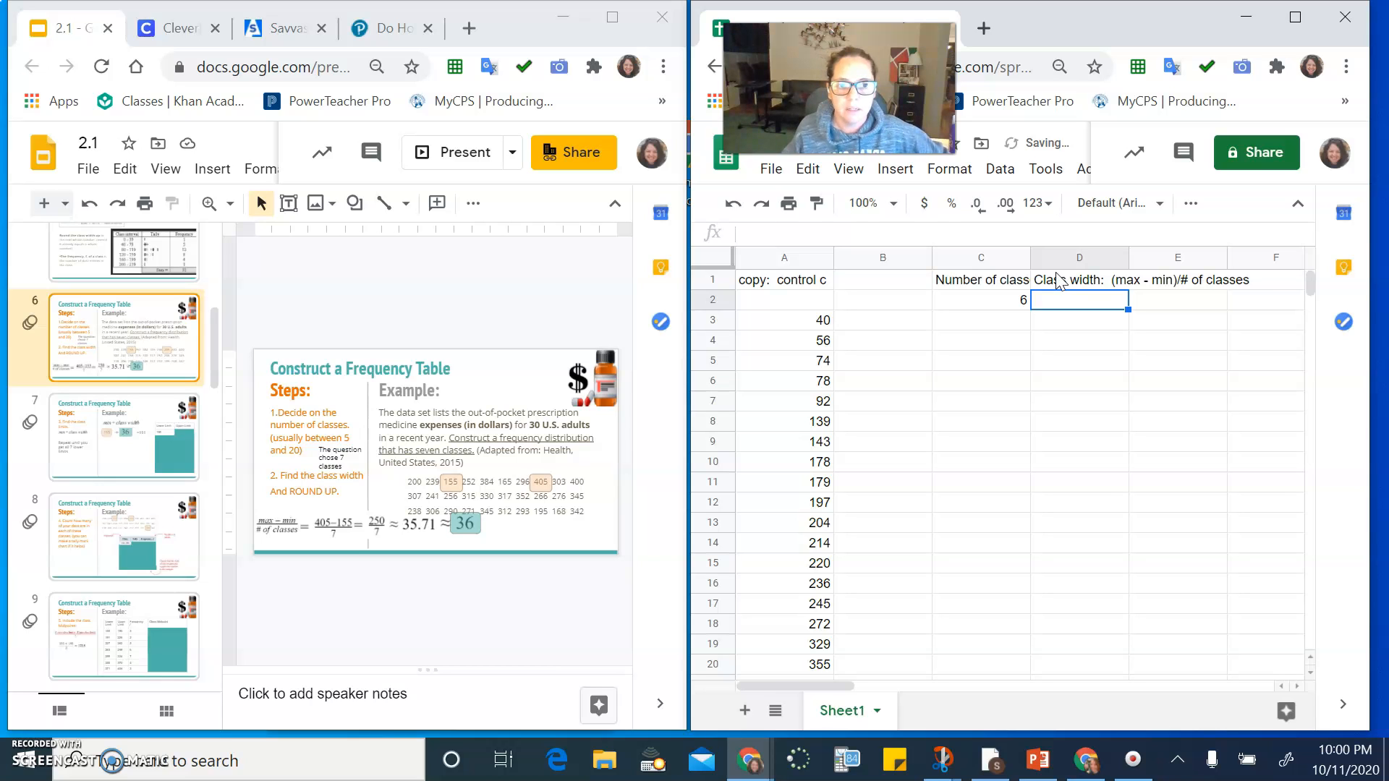
Apply text wrapping to all of row 1 in the spreadsheet.
left_click(1056, 279)
left_click(714, 281)
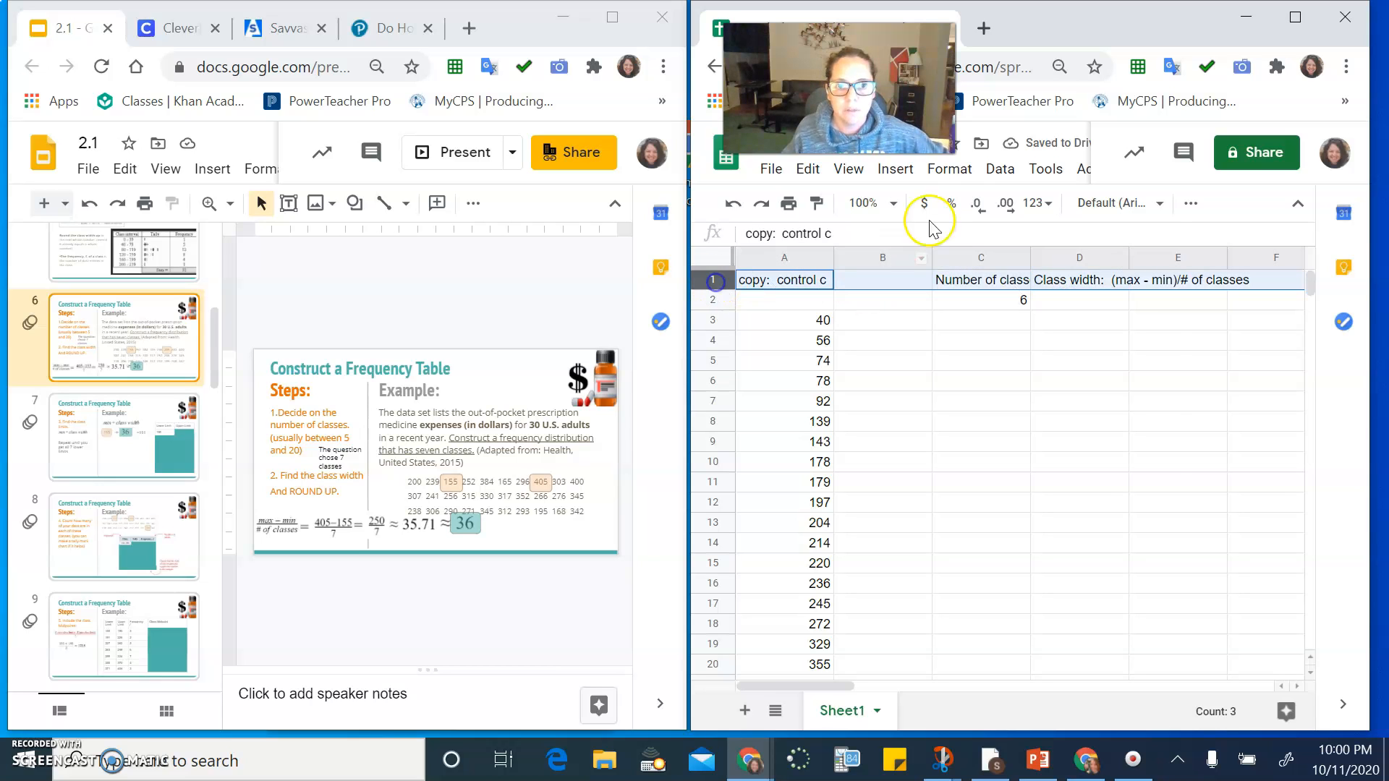
left_click(949, 169)
mouse_move(986, 552)
left_click(1205, 592)
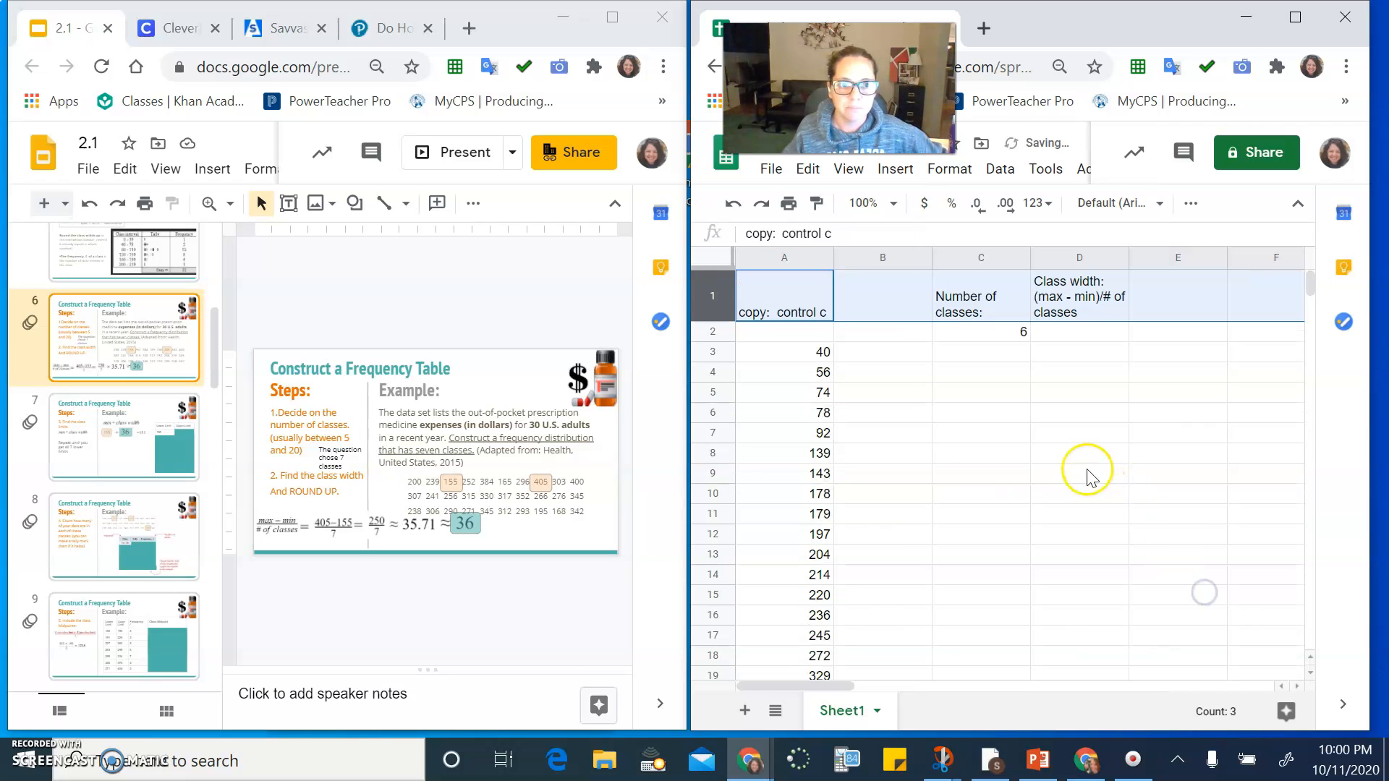
left_click(1071, 454)
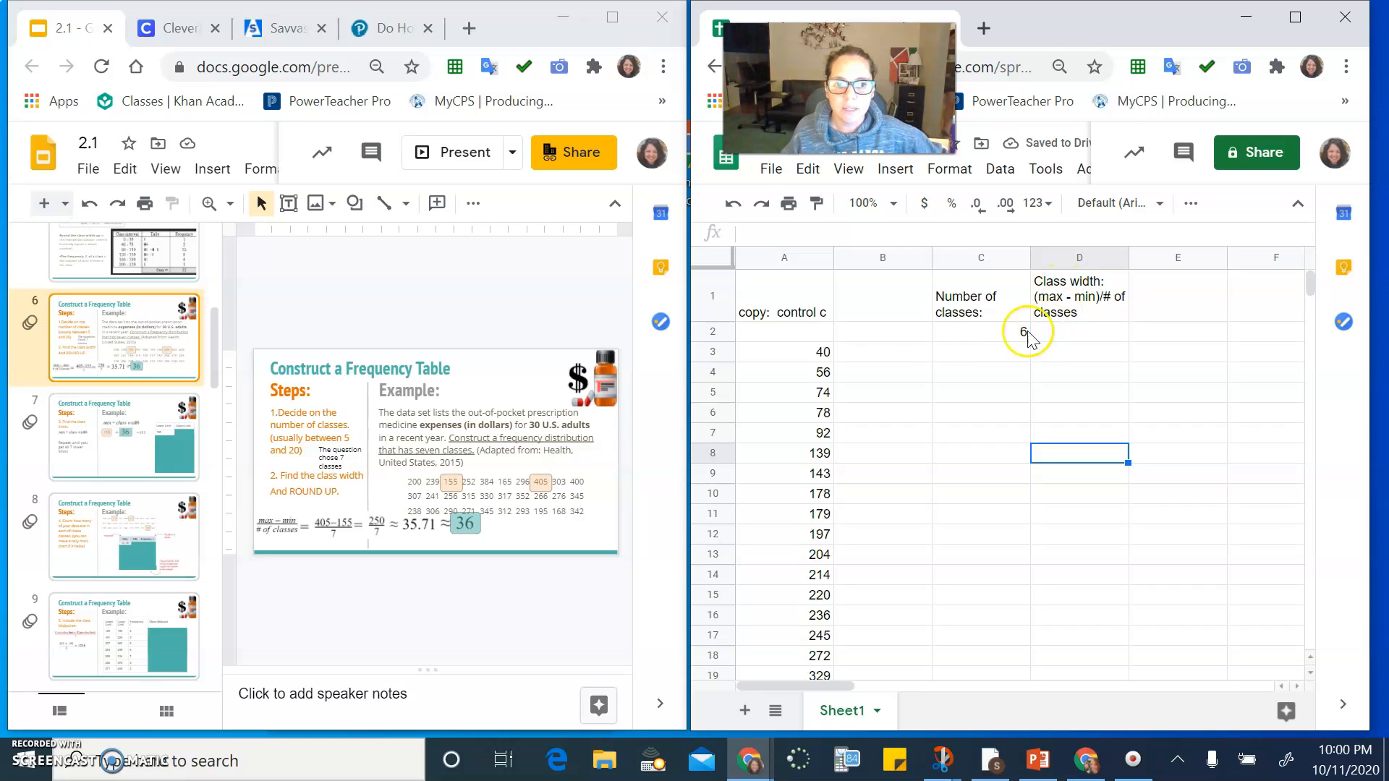
Calculate the class width in cell D2 with the formula =(A31-A3)/6.
left_click(1074, 333)
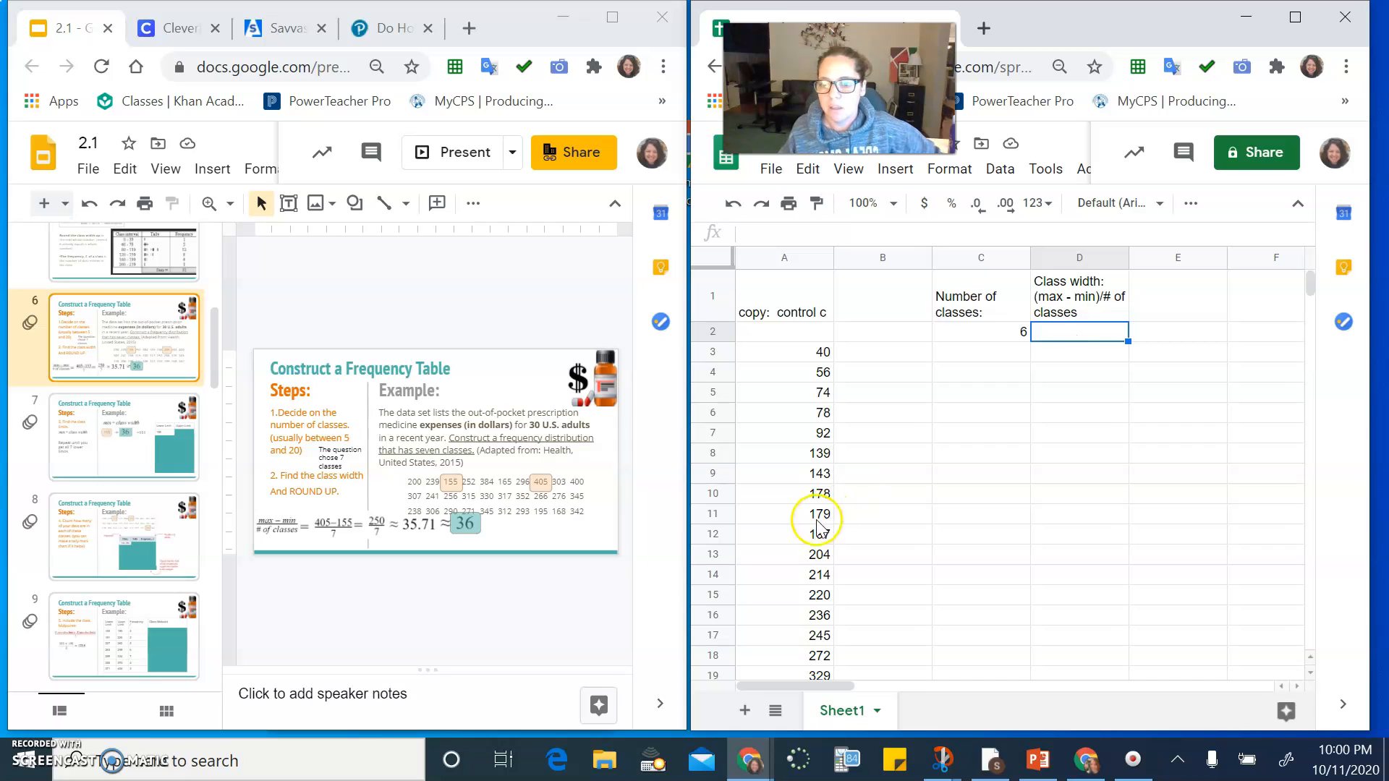
left_click(1070, 332)
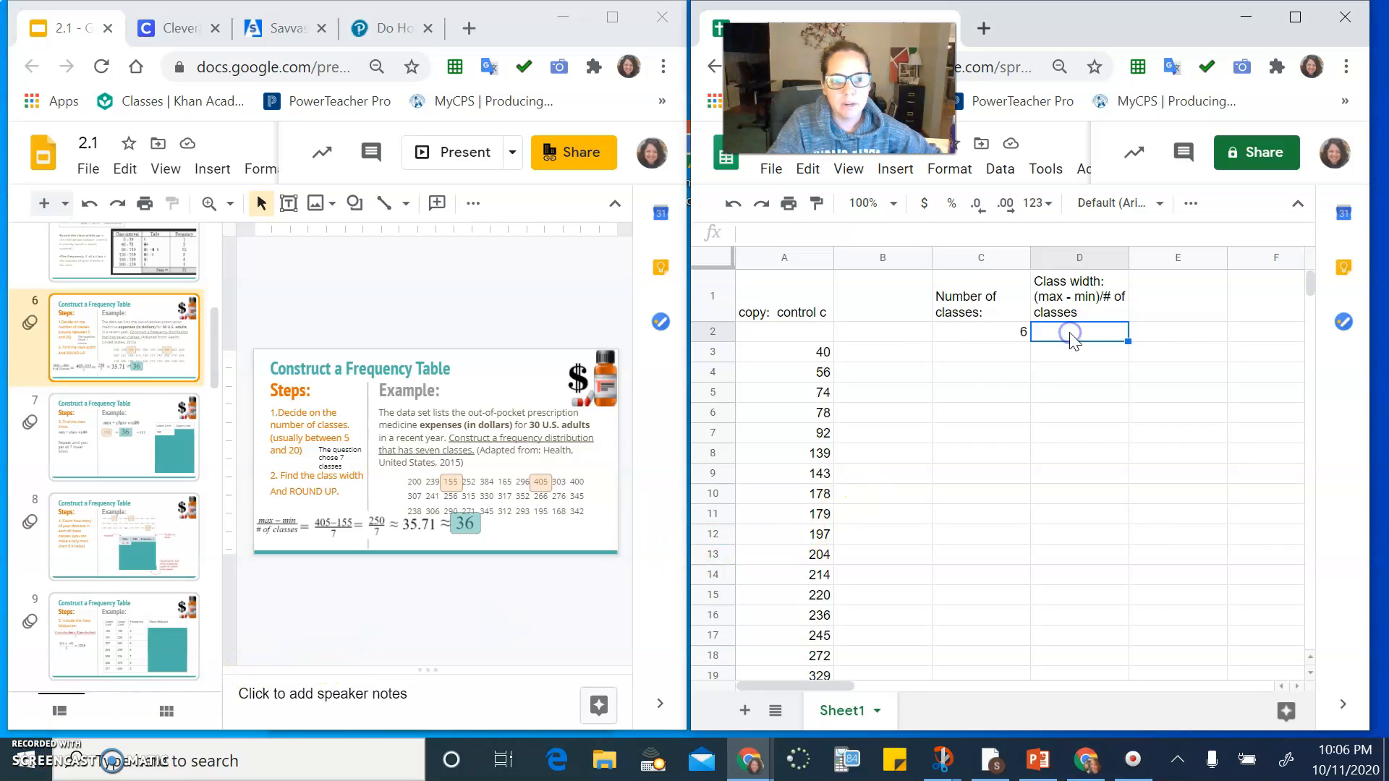
type("=")
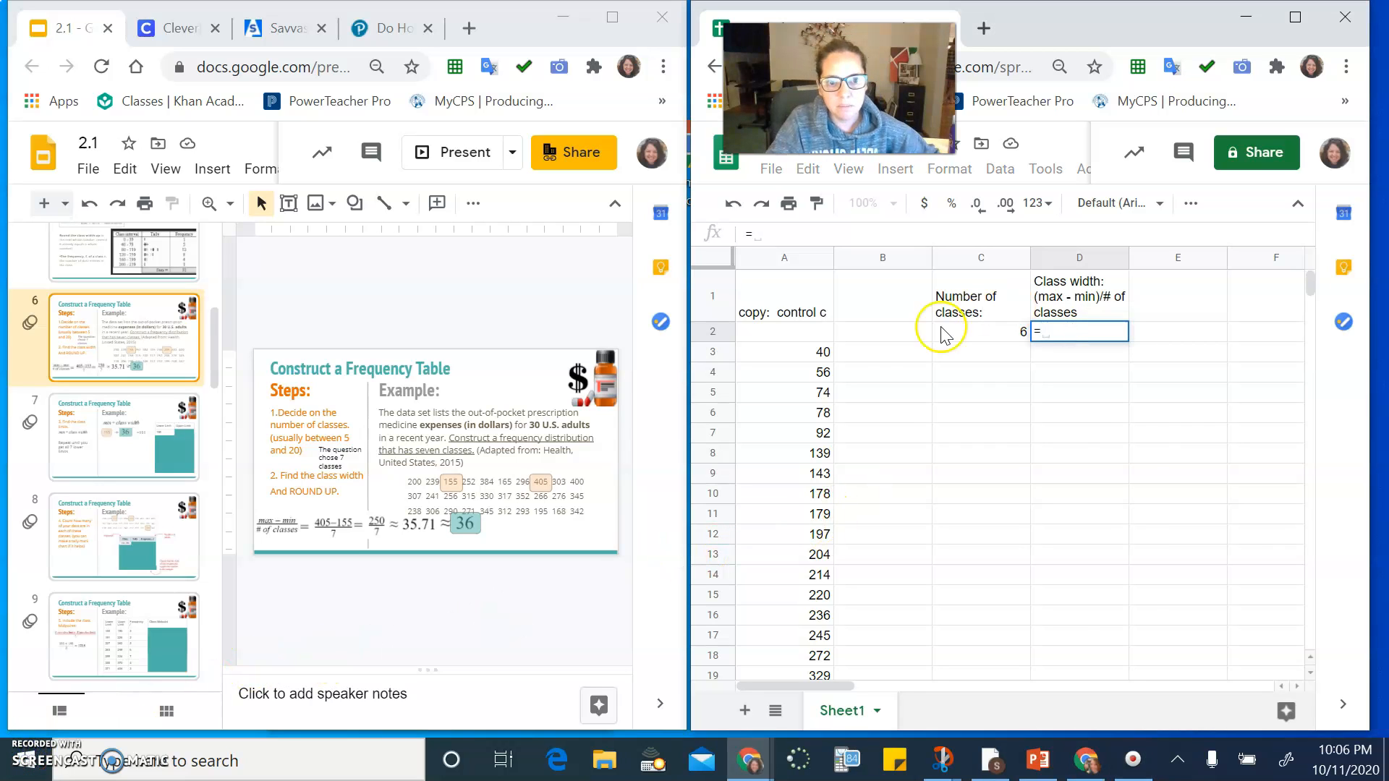
scroll(822, 421, "down", 6)
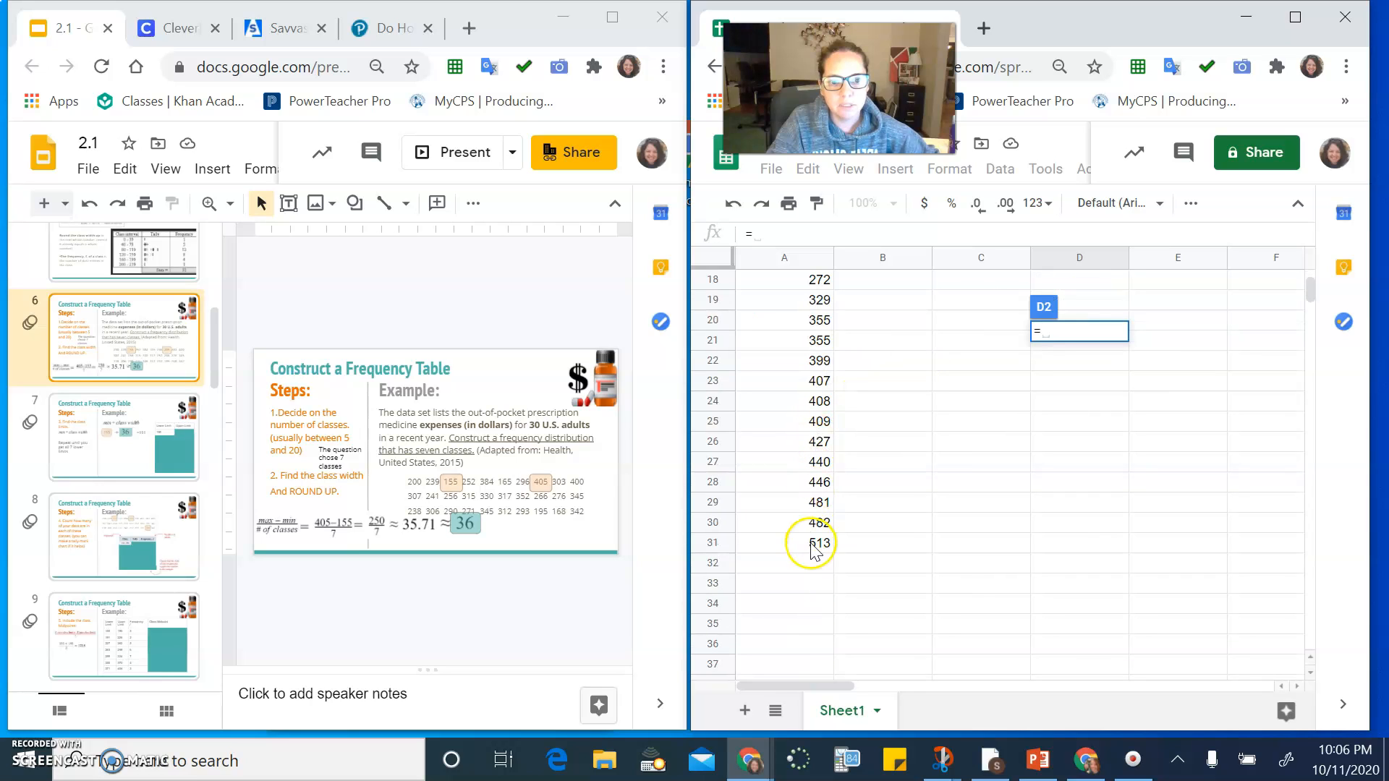
left_click(814, 545)
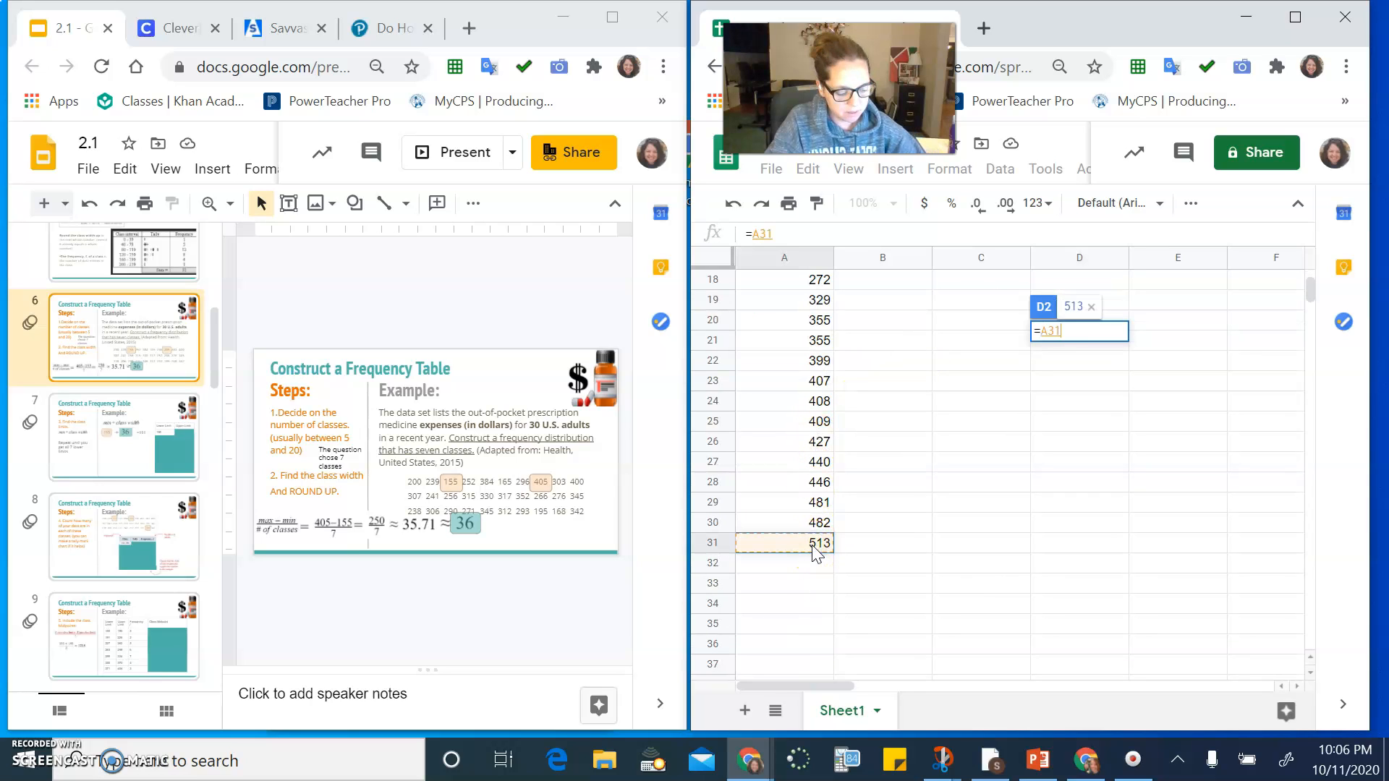
type("-")
scroll(812, 490, "up", 6)
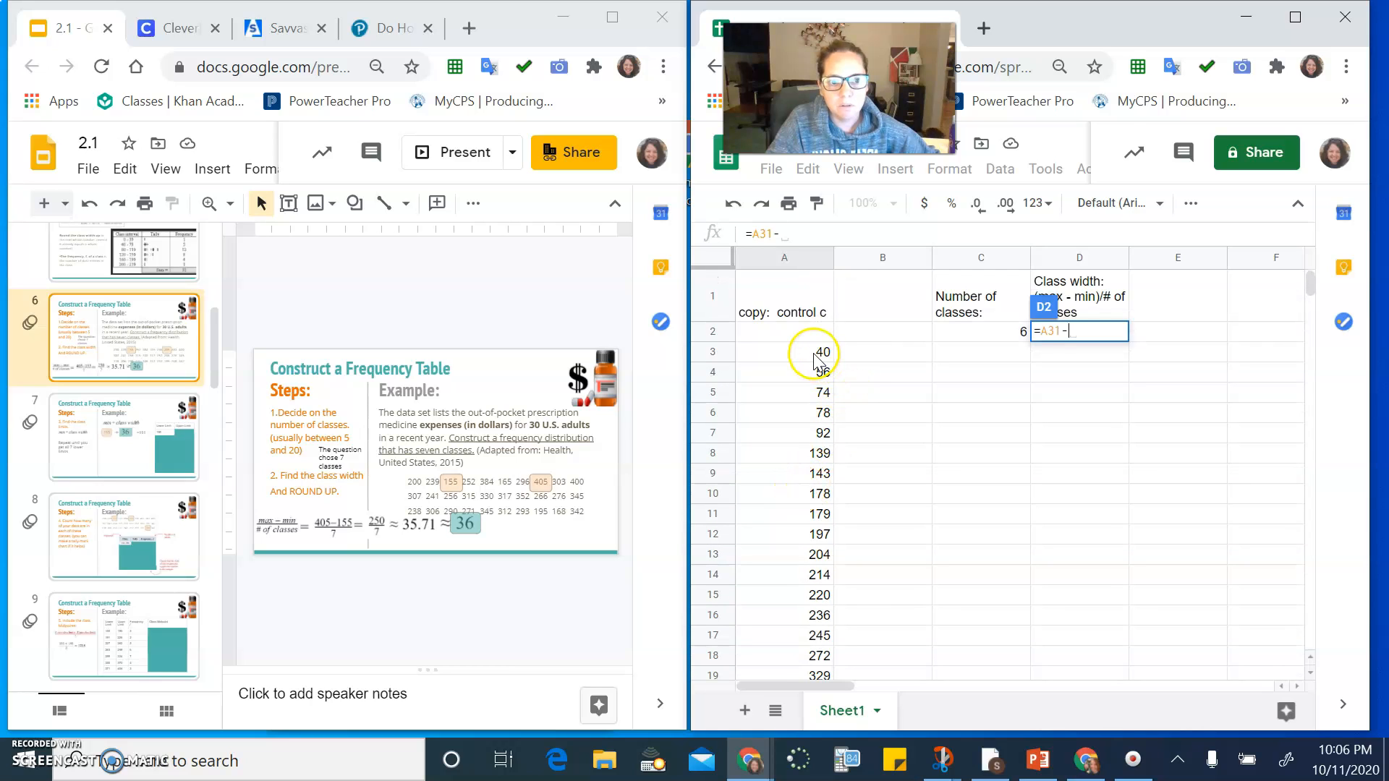
left_click(816, 355)
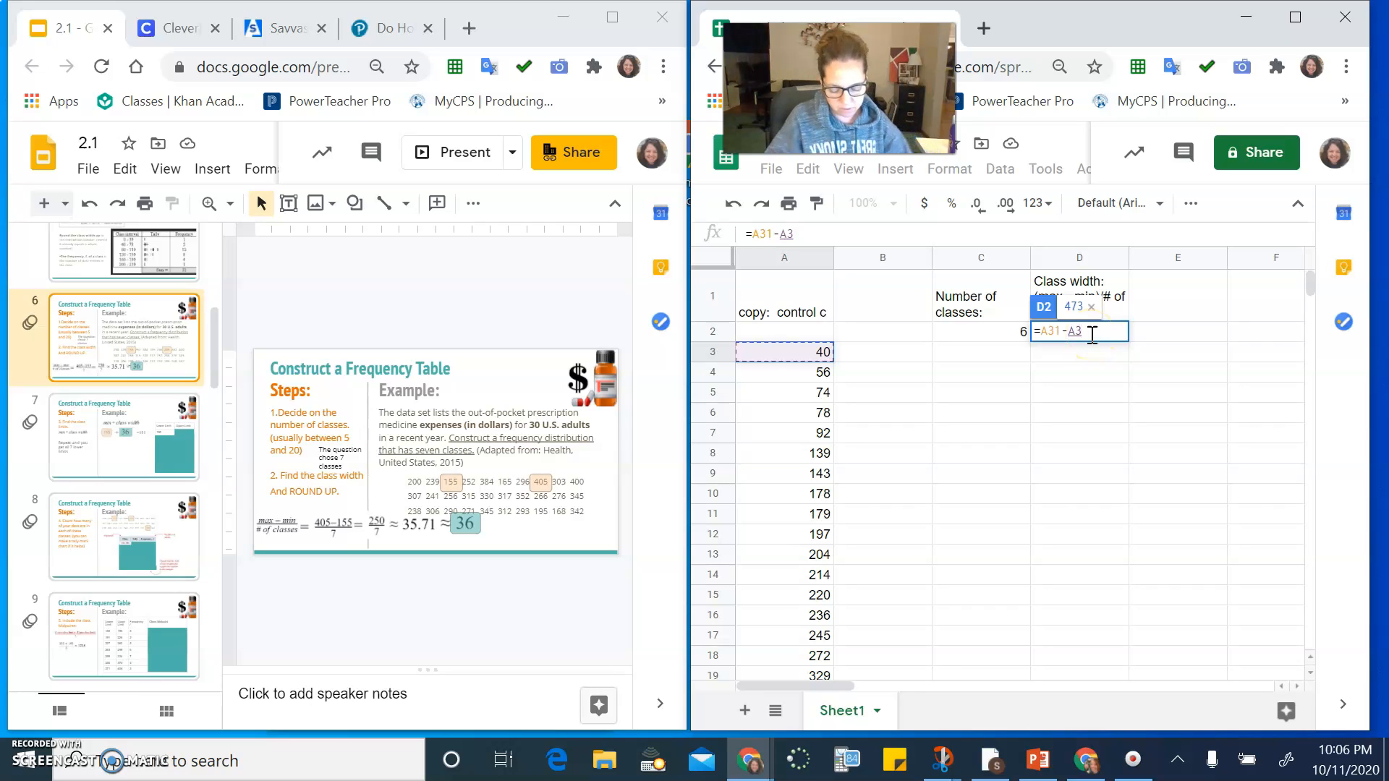
type(")")
key("Left")
key("Left")
key("Left")
key("Left")
type("(")
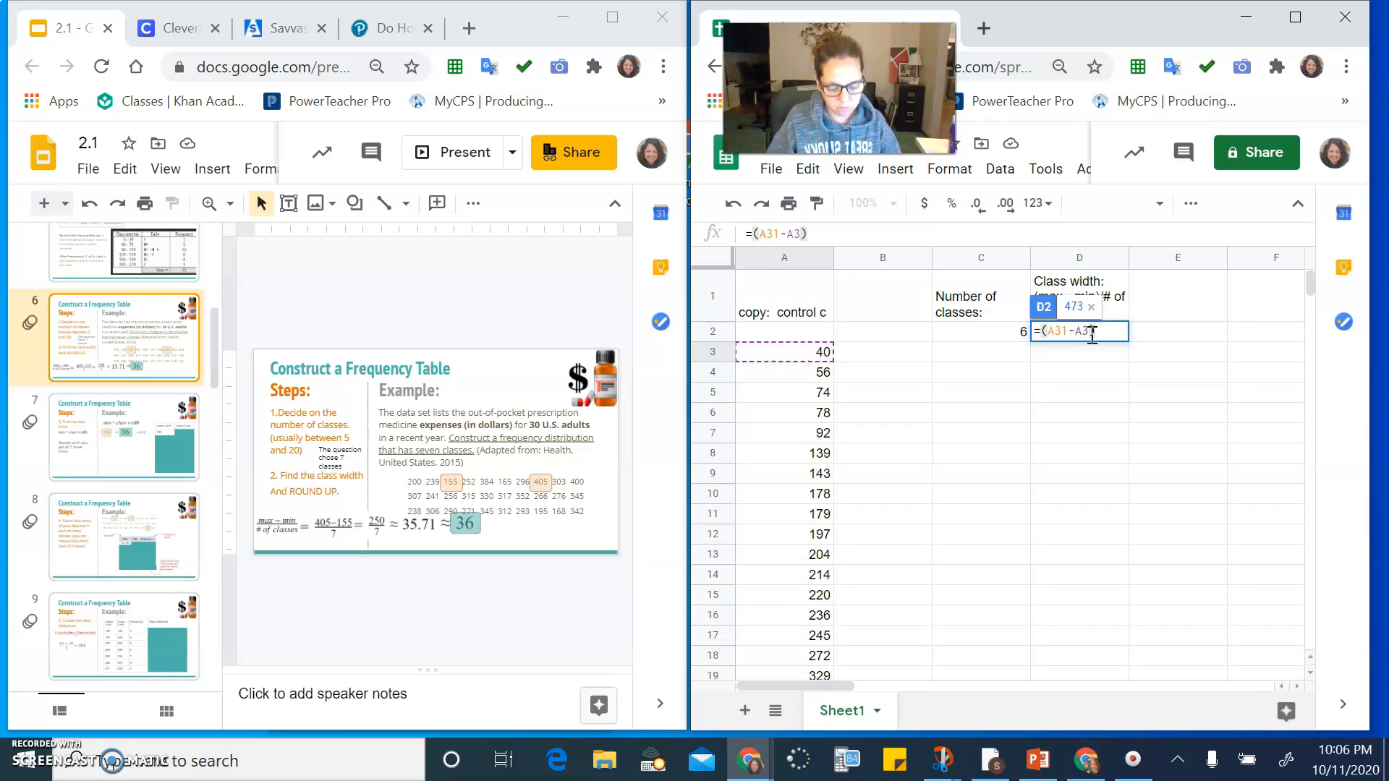
type("/")
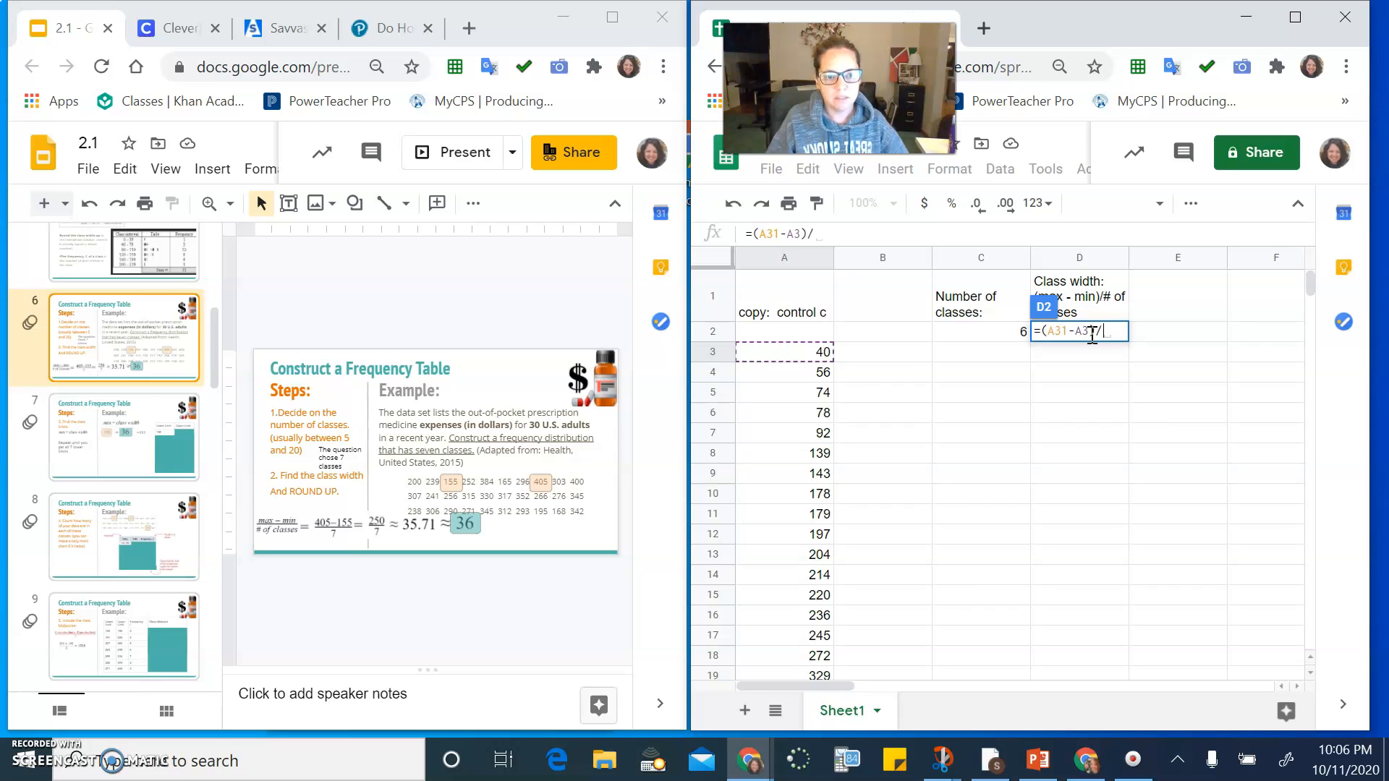
type("6")
key("Return")
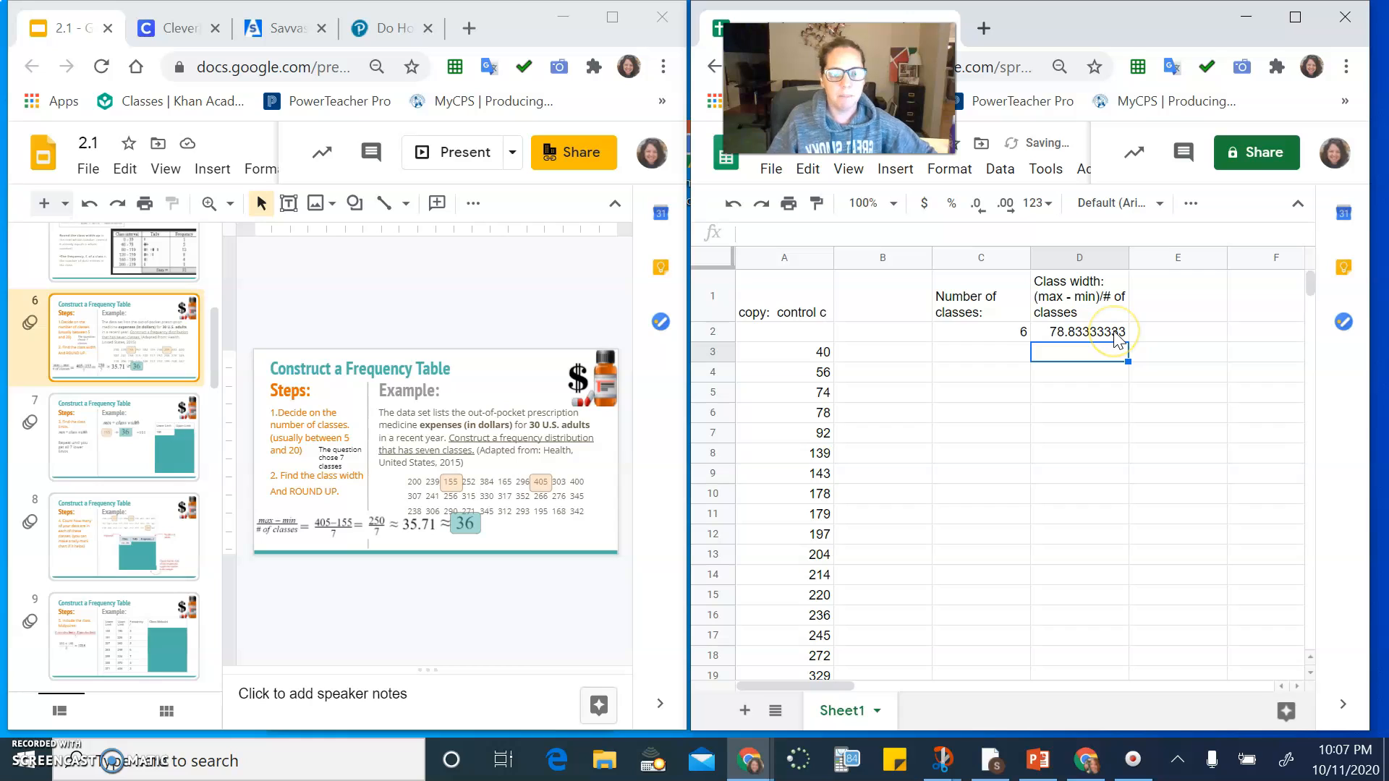
Enter the heading "Round up (bump it up)" in cell E1 and the rounded class width 79 in E2.
left_click(1172, 291)
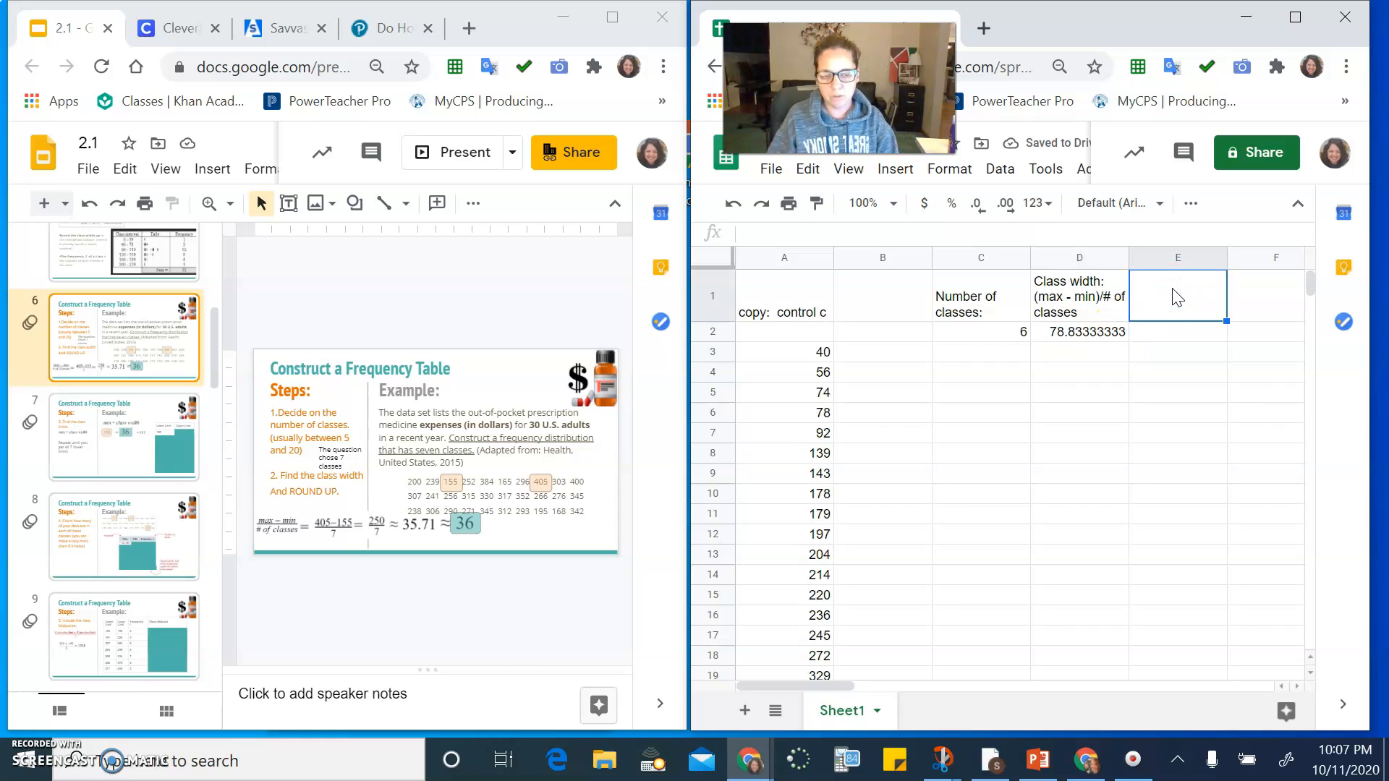
type("Round up")
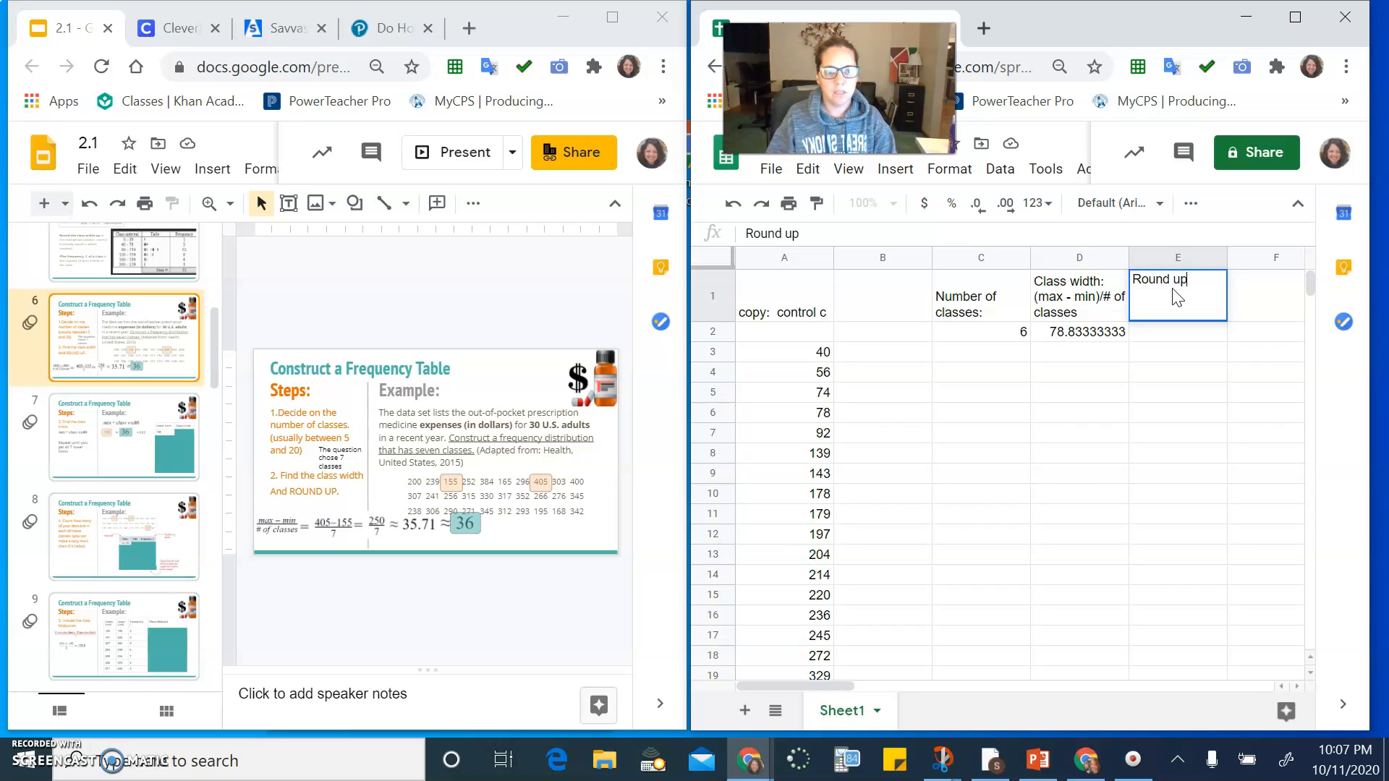
type(" (bump it up)")
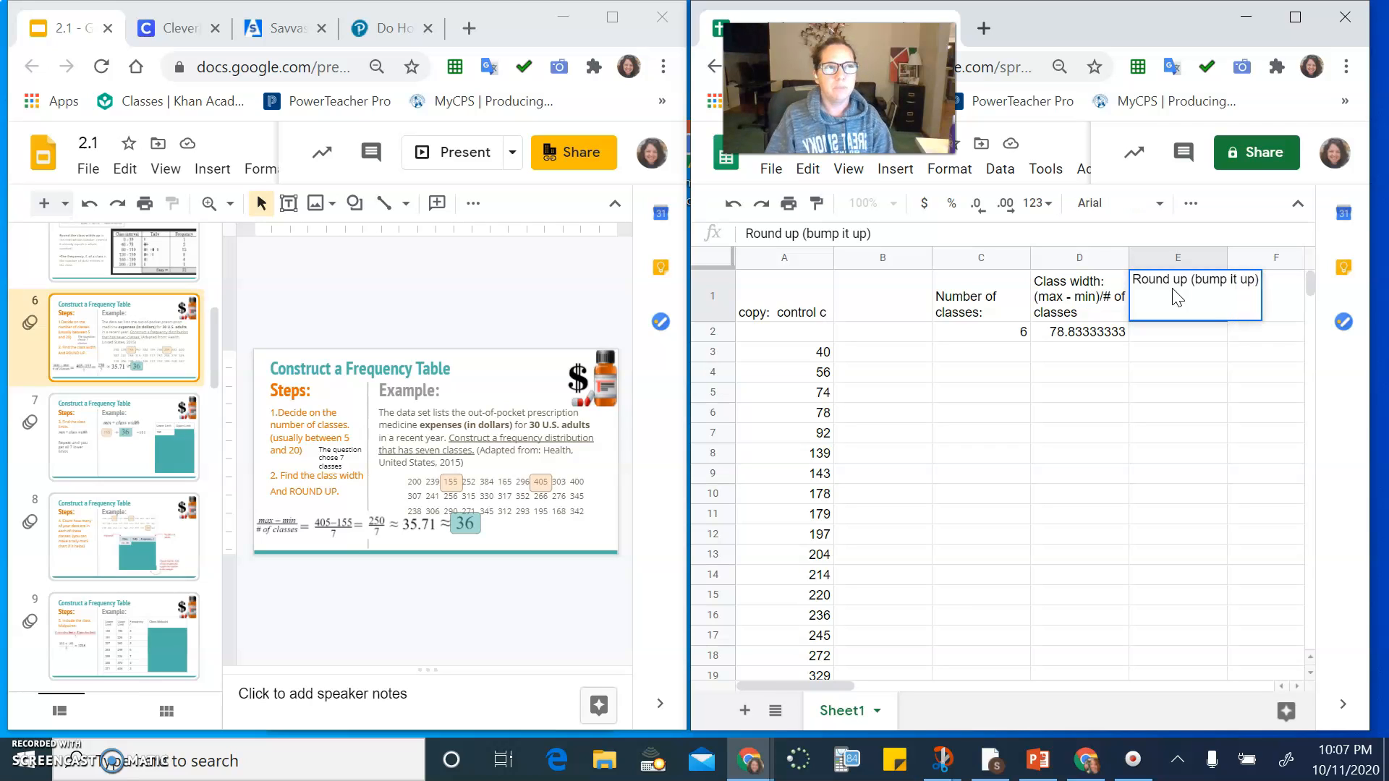
key("Return")
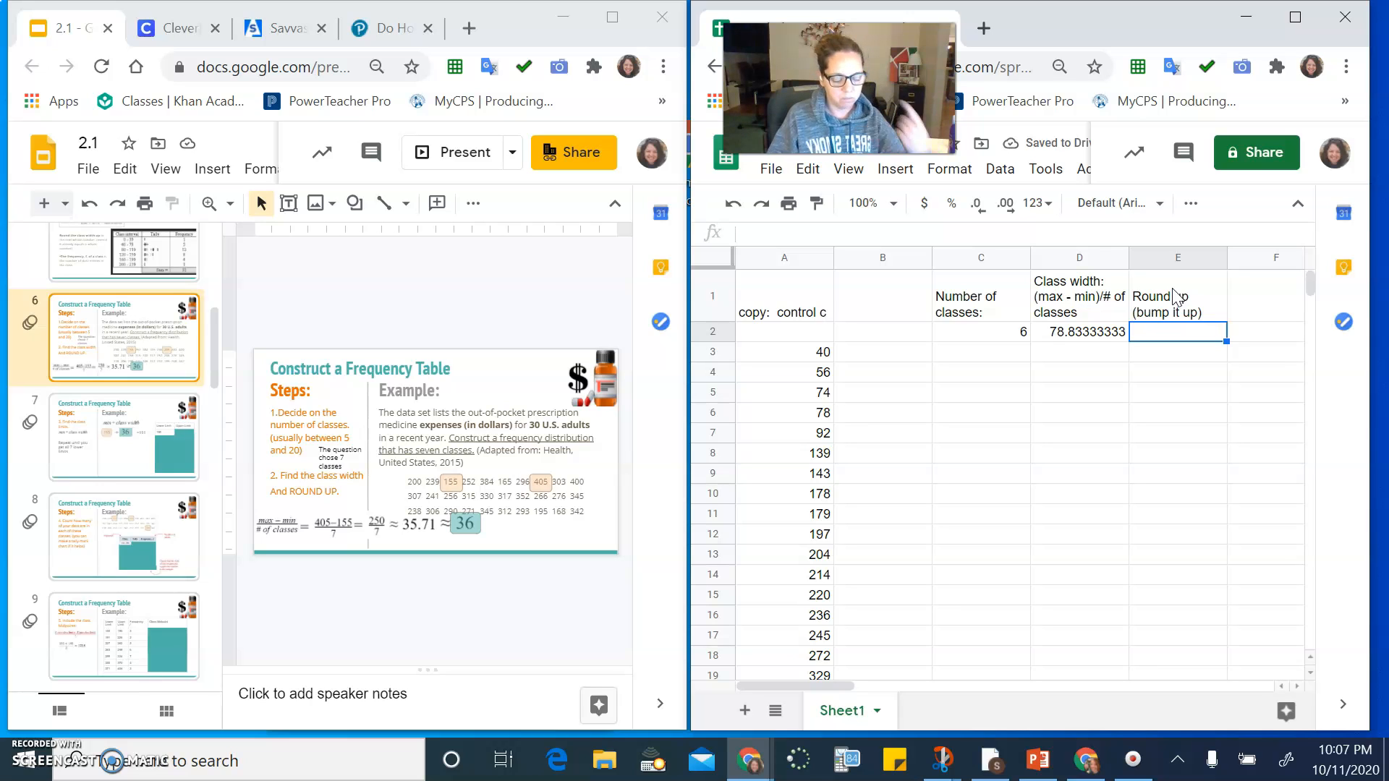
type("79")
key("Return")
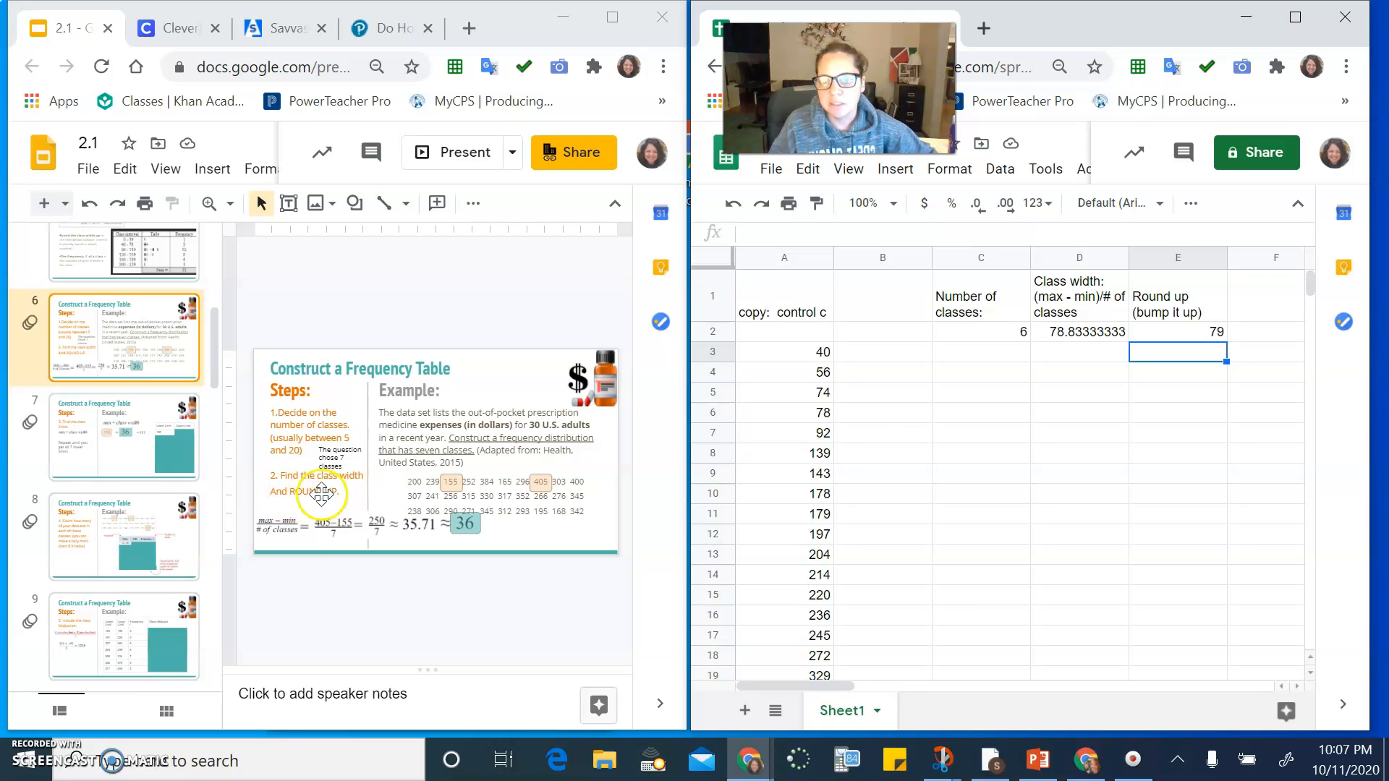
Open the slide on finding class limits, and enter the headings "Lower Limit" in C6 and "Upper Limit" in D6.
left_click(139, 447)
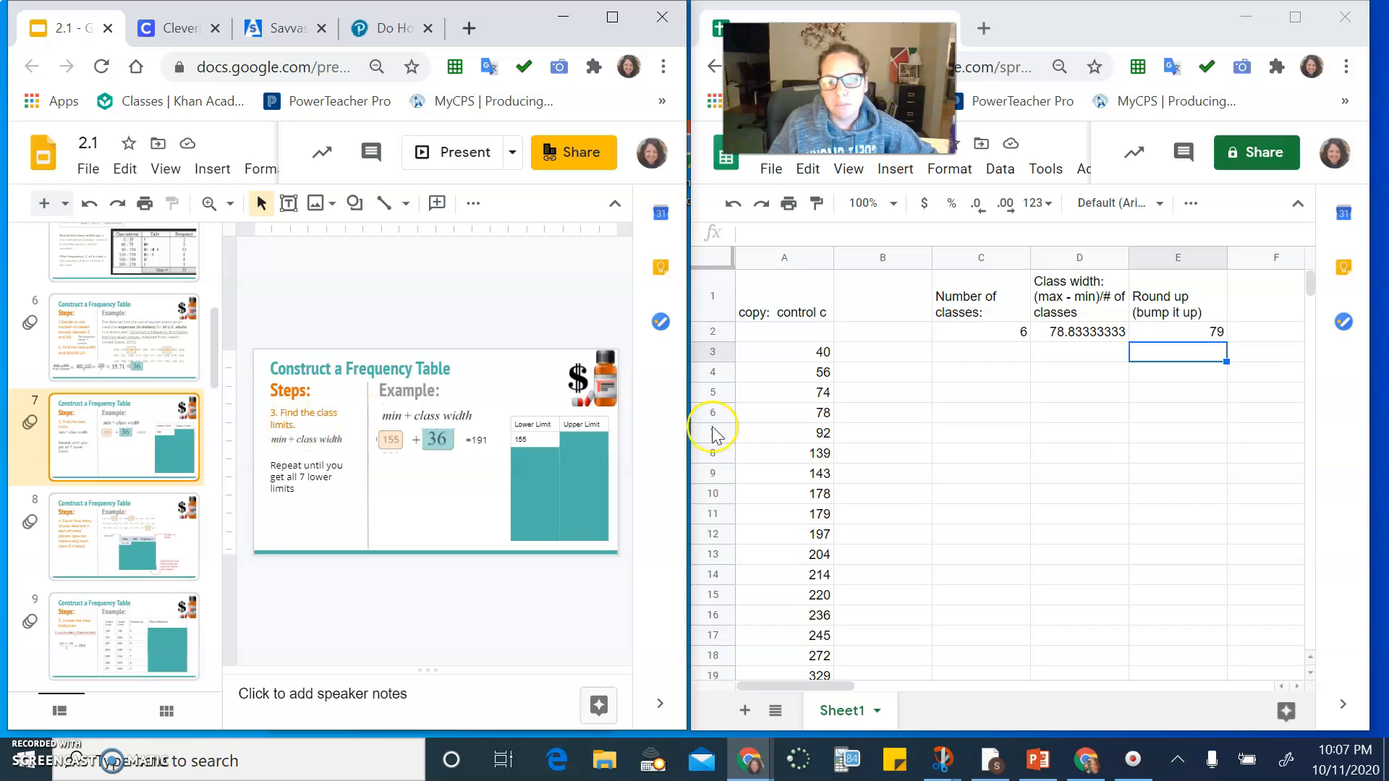
left_click(1002, 418)
type("Lower Limit")
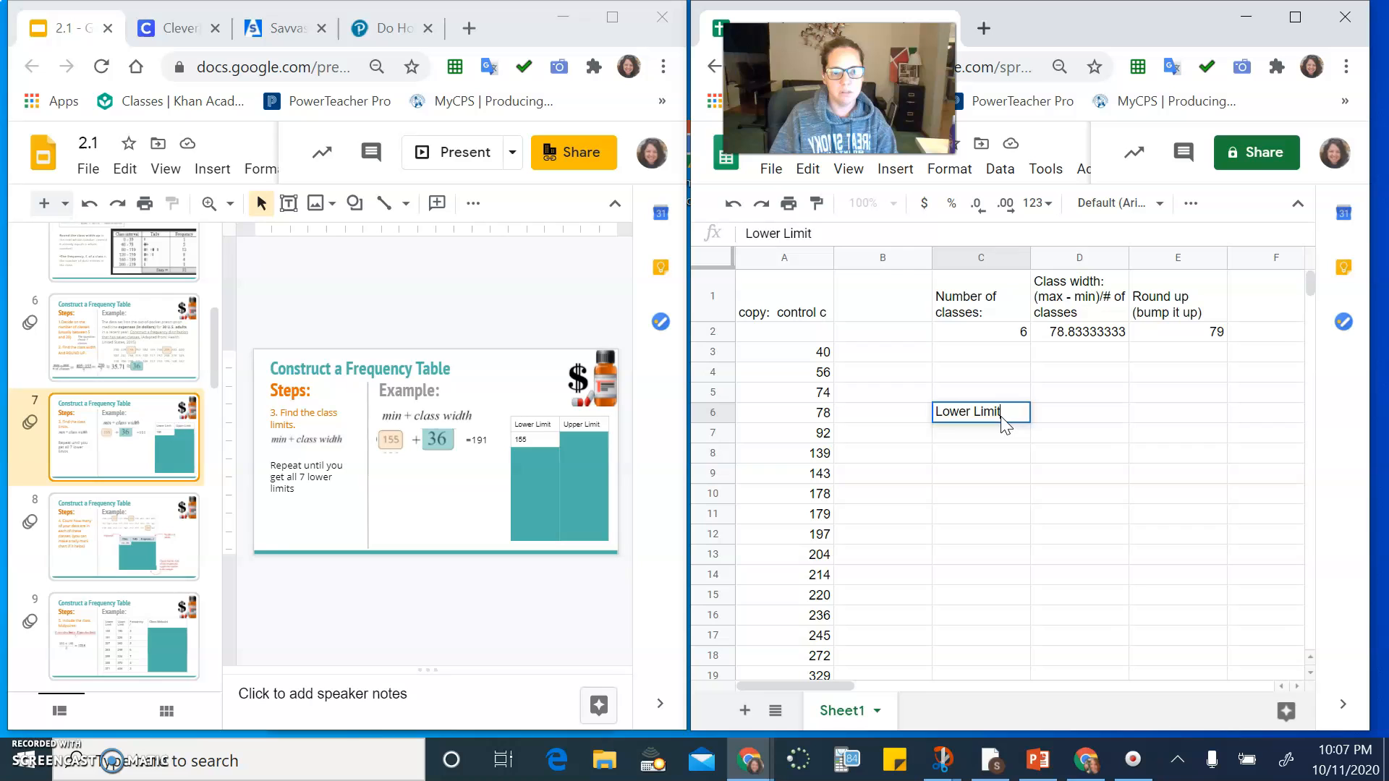
key("Tab")
type("Upper Limit")
key("Return")
Enter the minimum data value 40 in C7 as the first lower limit.
left_click(1000, 425)
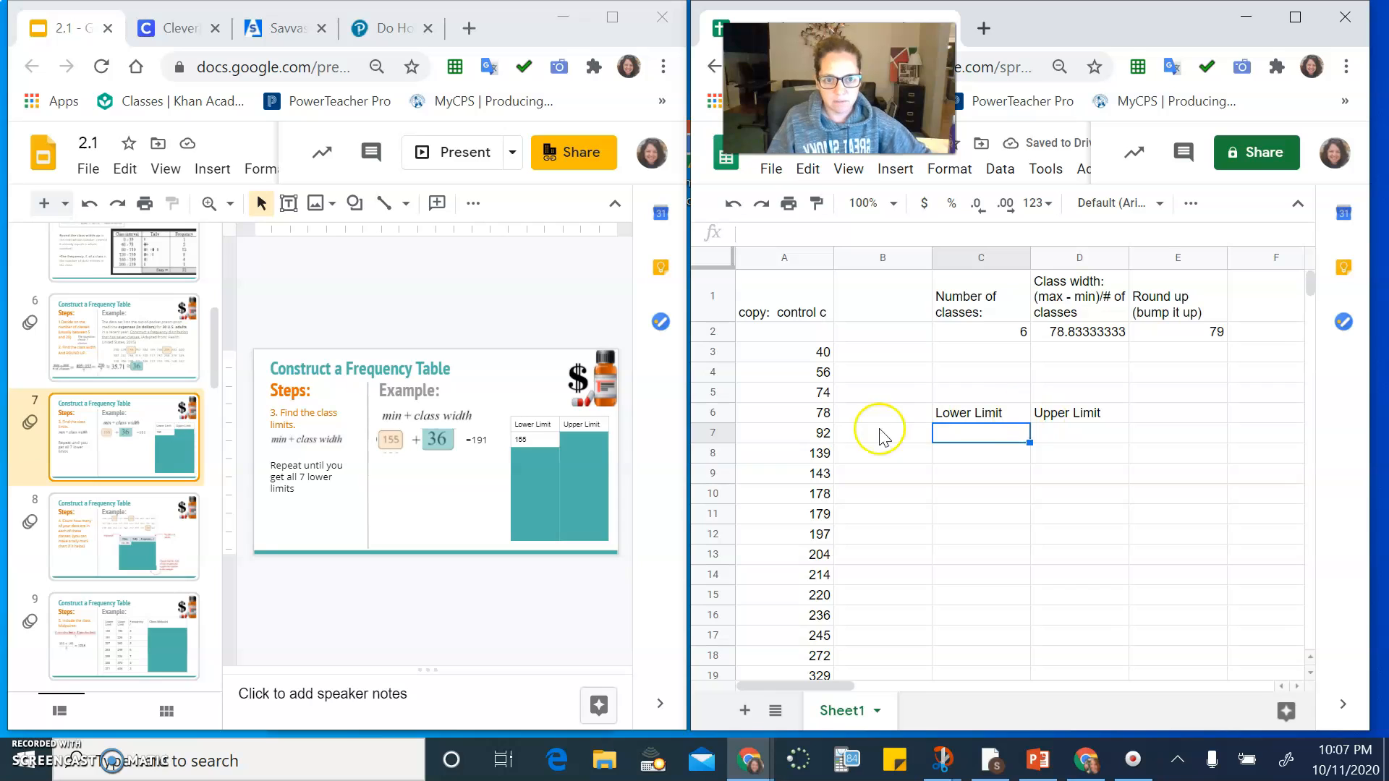
type("4")
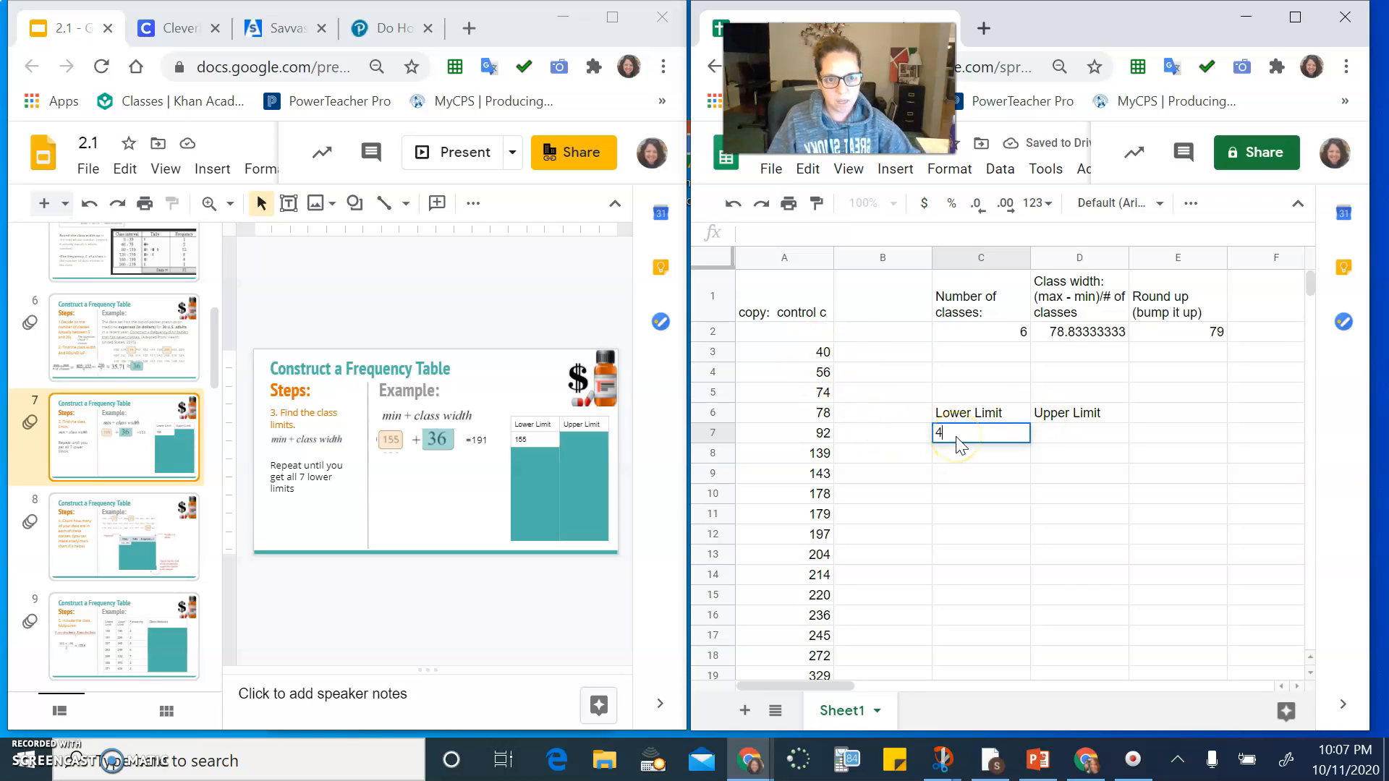
type("0")
key("Return")
Calculate the second lower limit in C8 by adding the class width with the formula =C7+79.
left_click(999, 457)
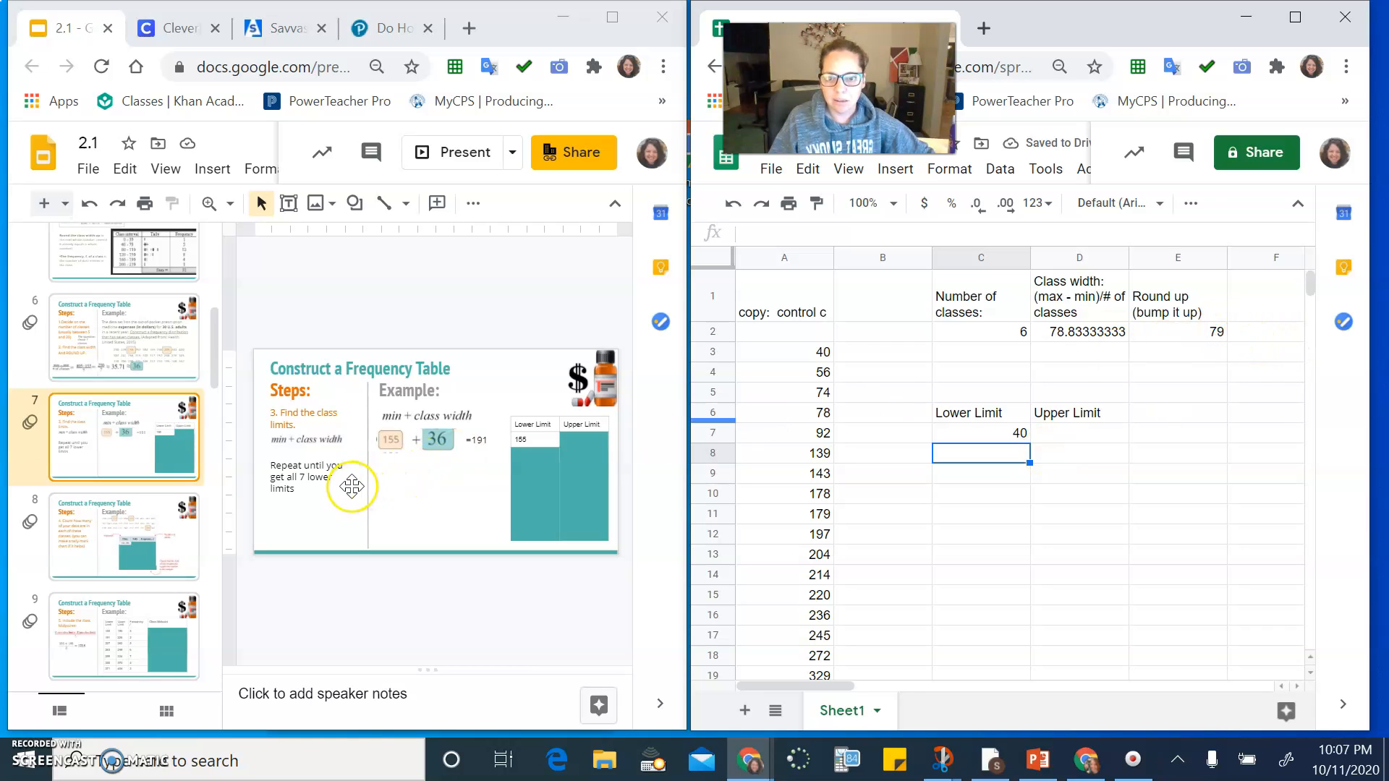
left_click(1177, 330)
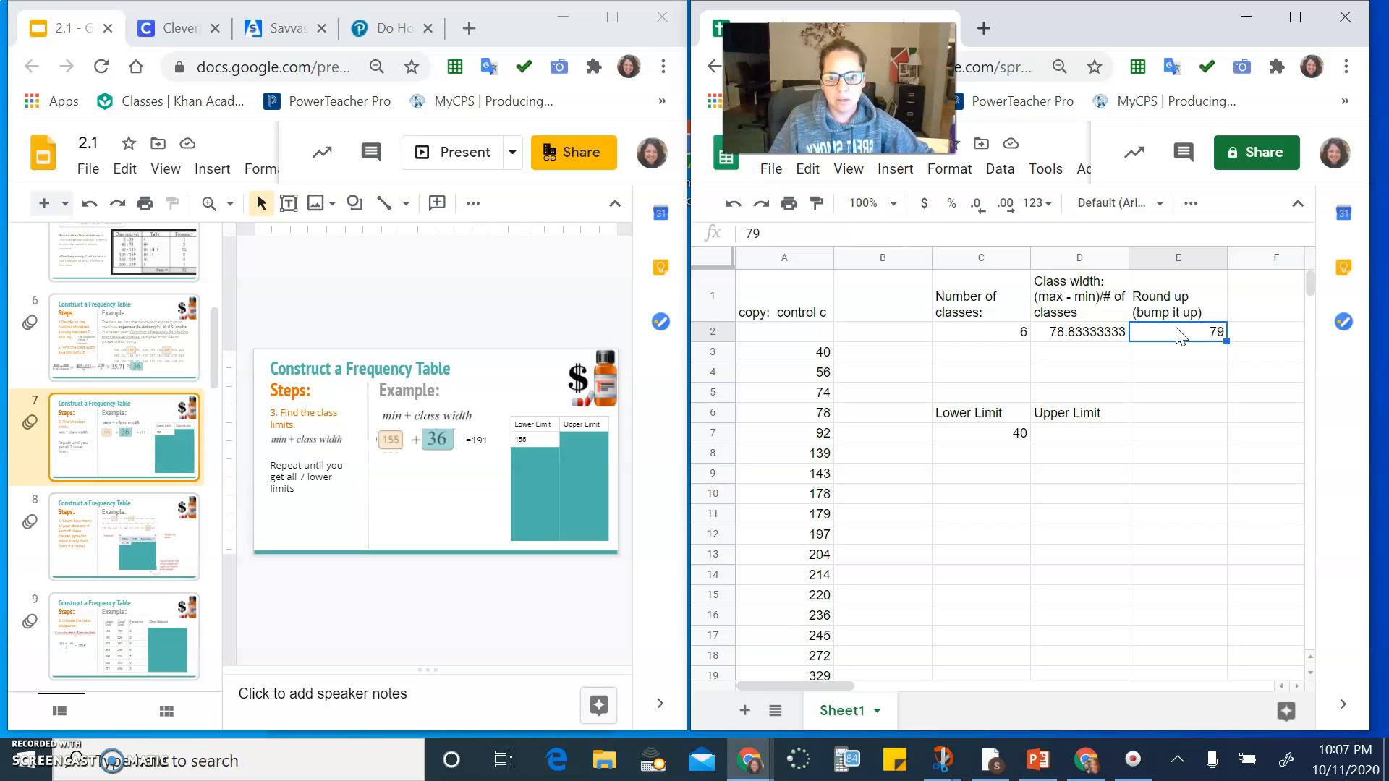
left_click(1013, 436)
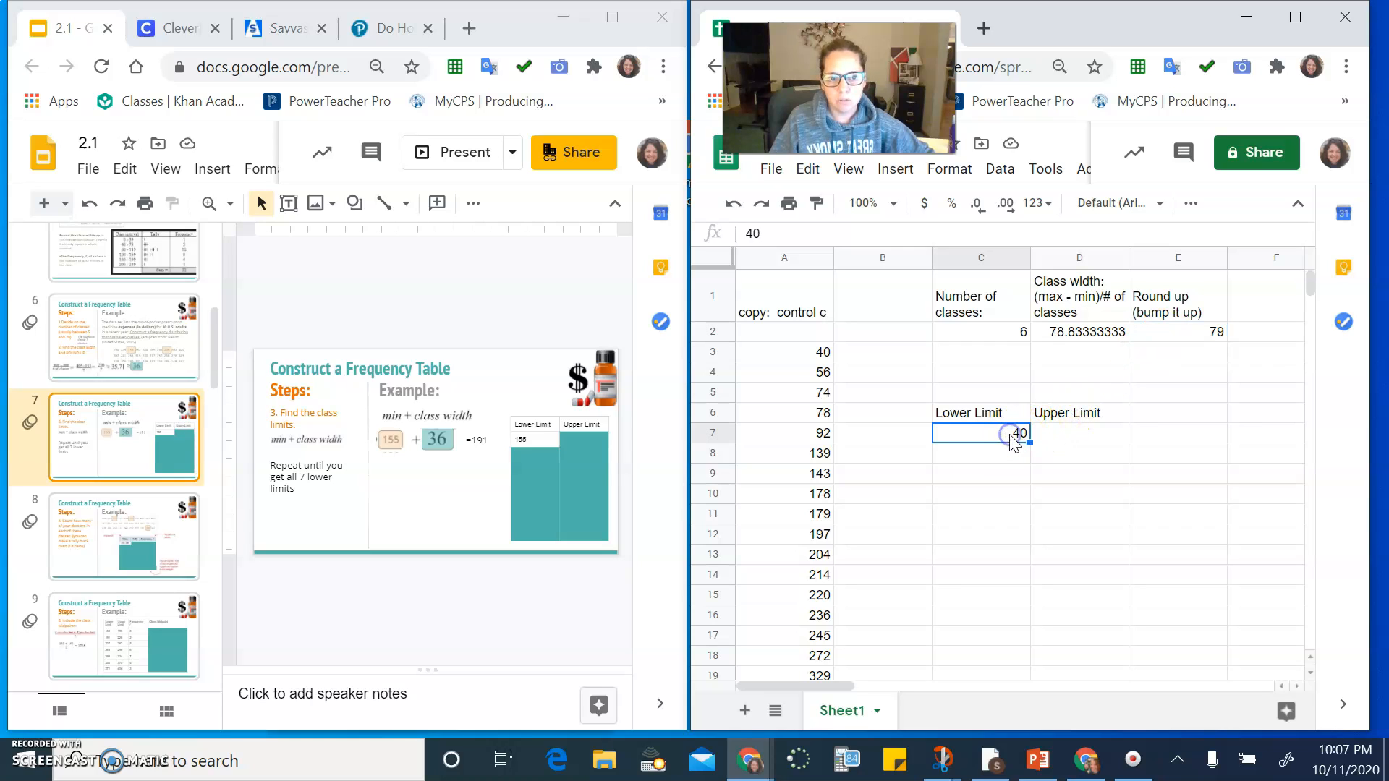
left_click(1009, 458)
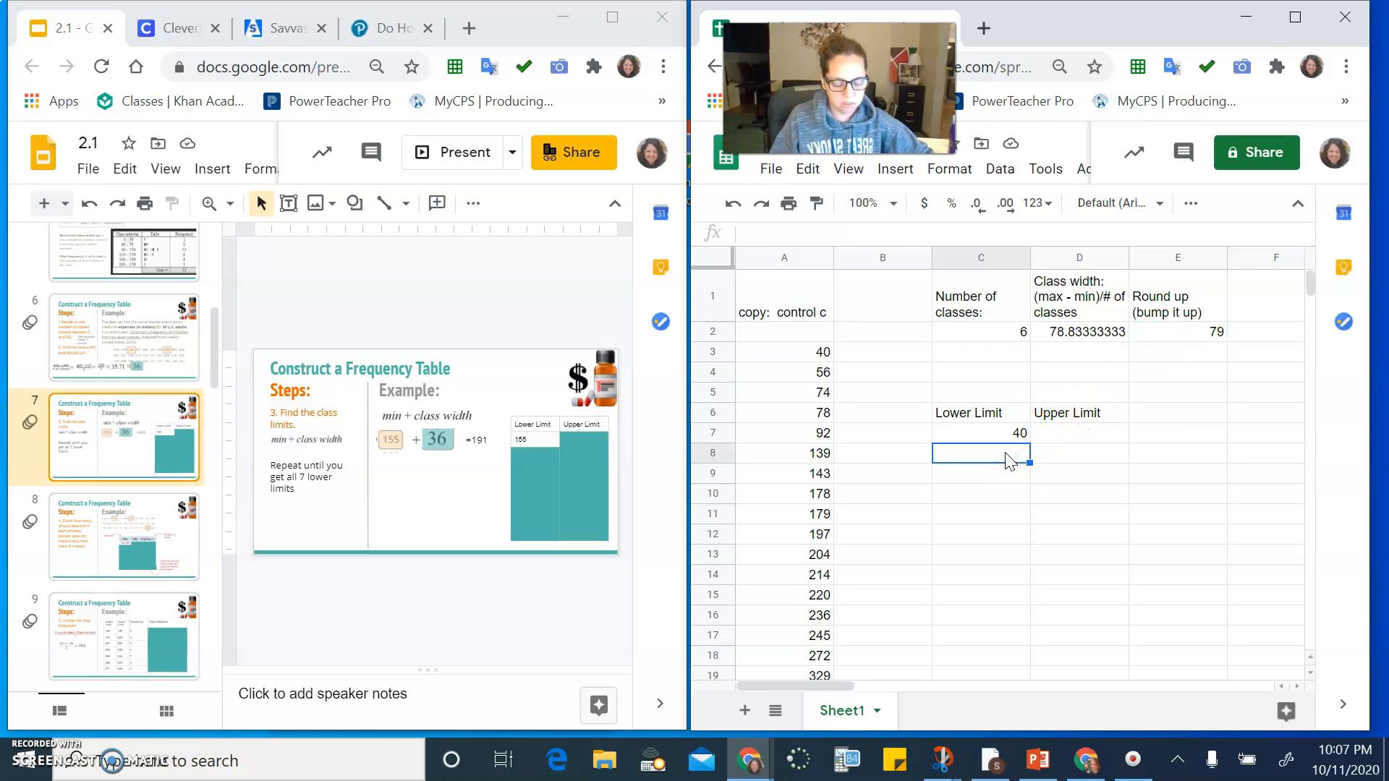
type("=")
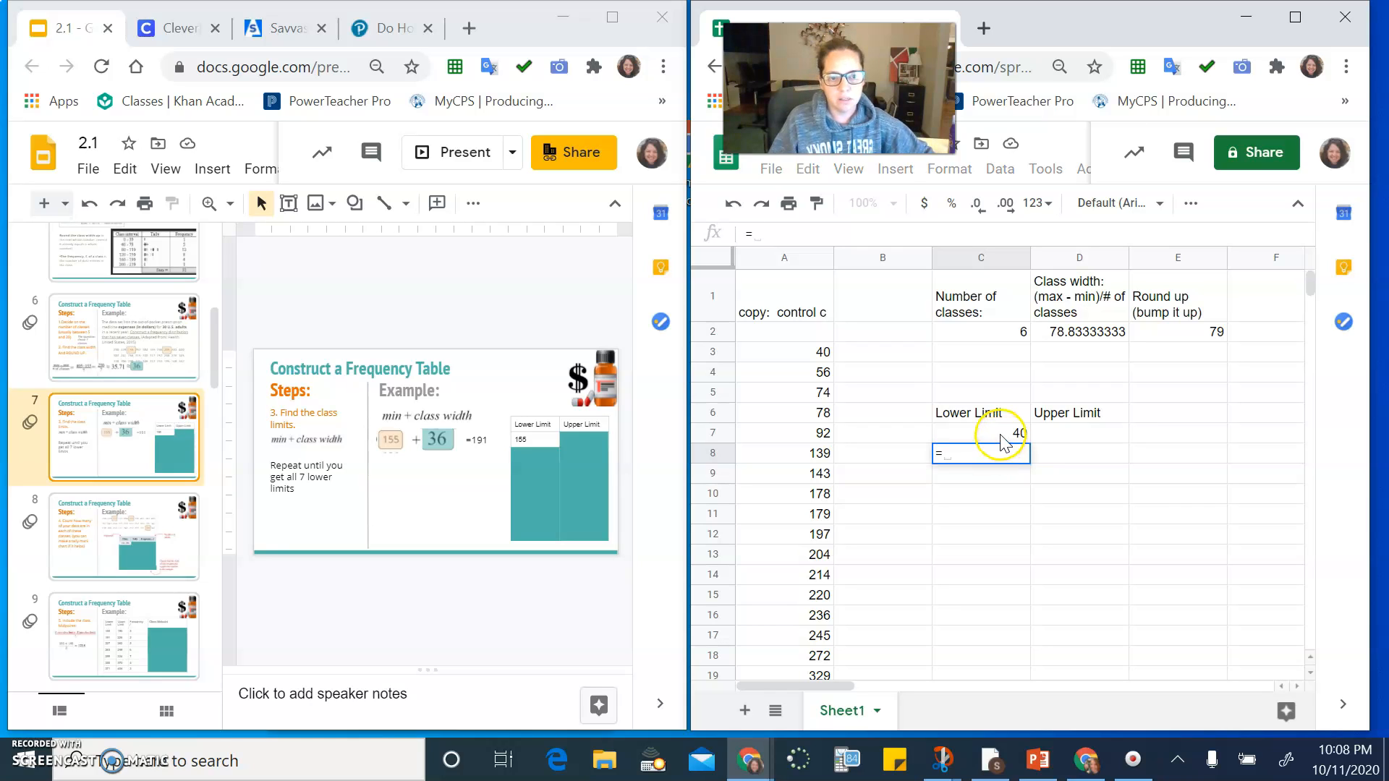
left_click(1006, 441)
type("+79")
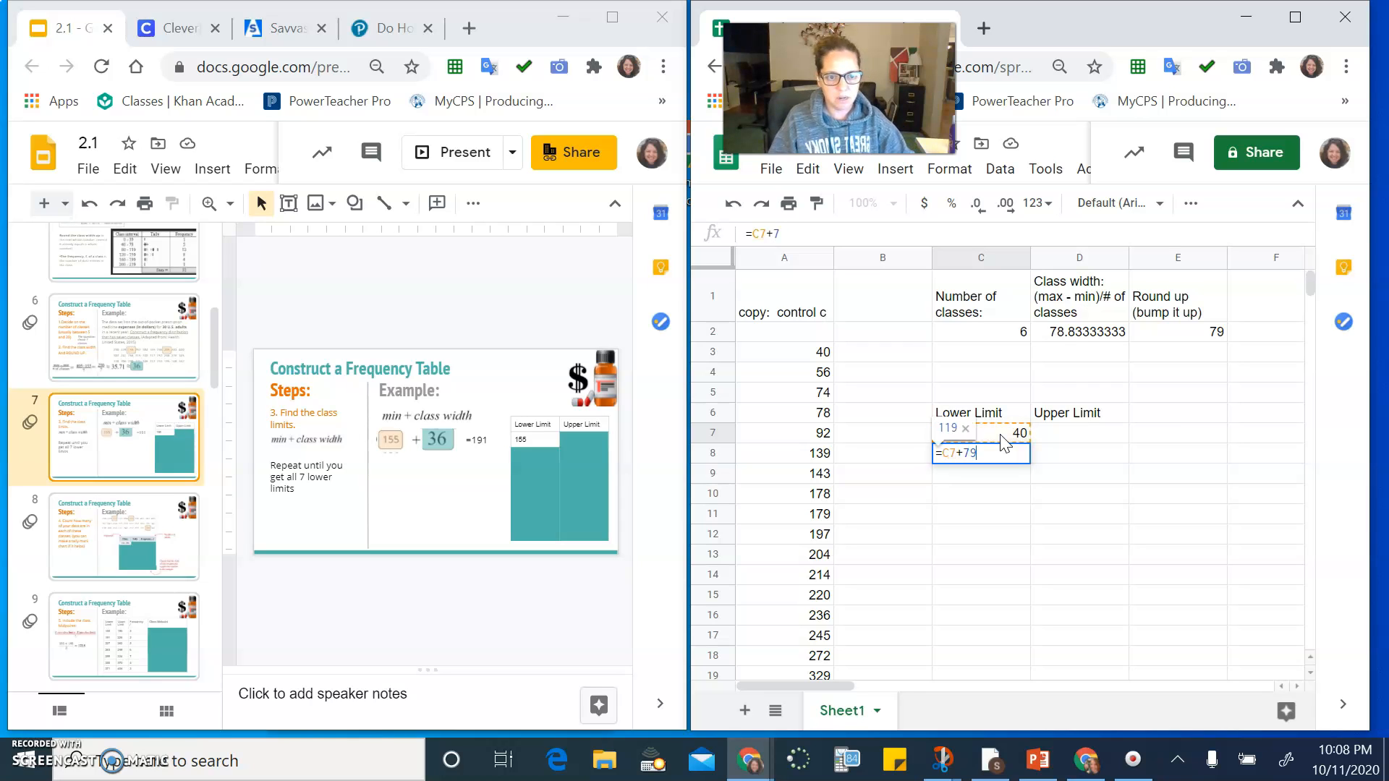
key("Return")
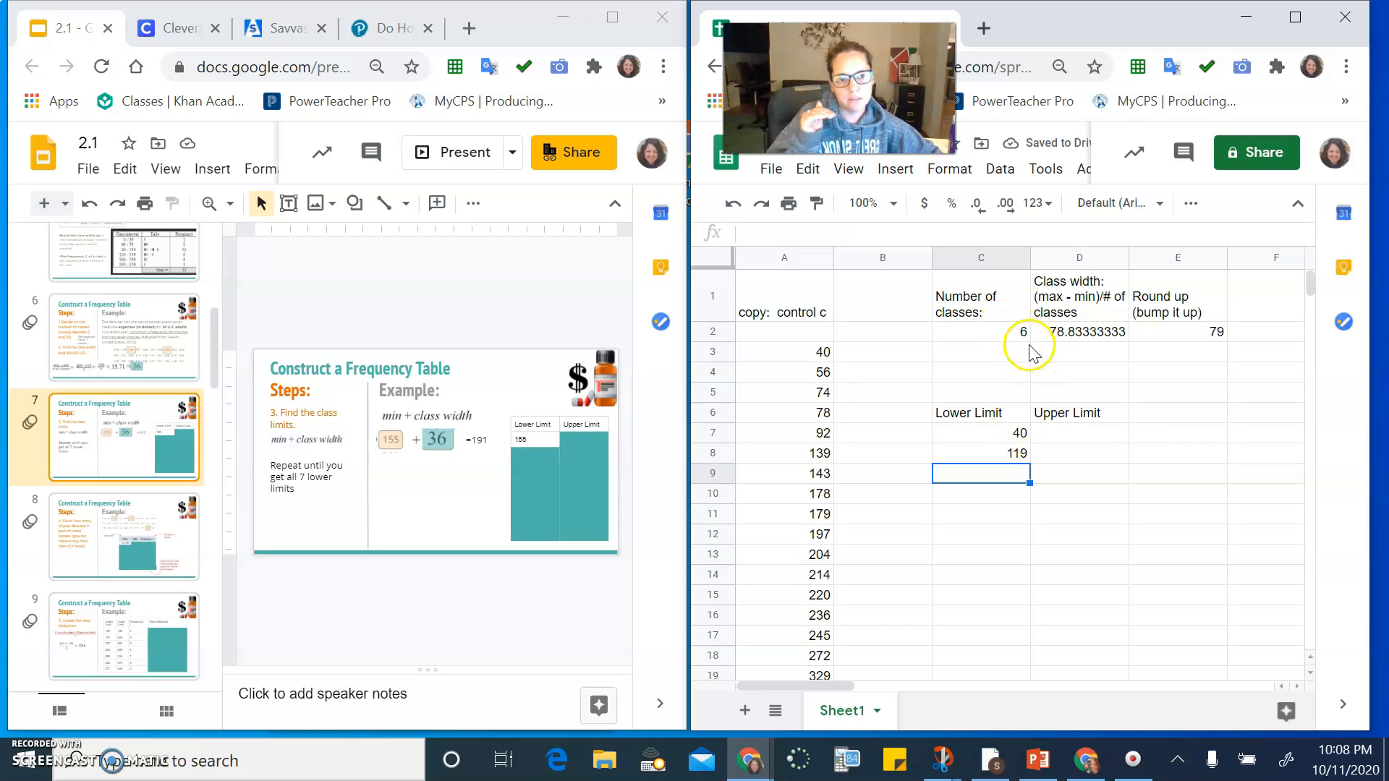
Fill the C8 formula down through C12 to produce the remaining lower limits, and go over all six.
left_click(1018, 431)
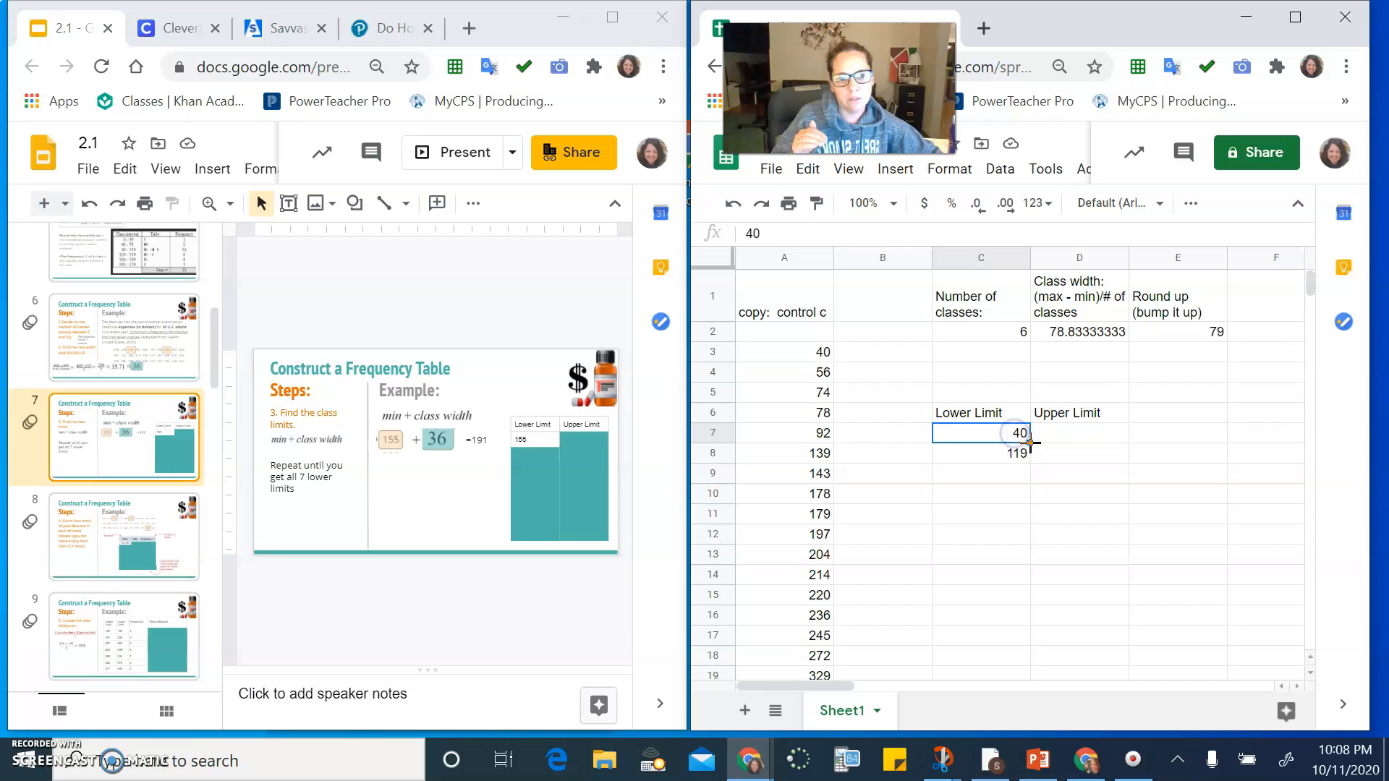
left_click(1028, 454)
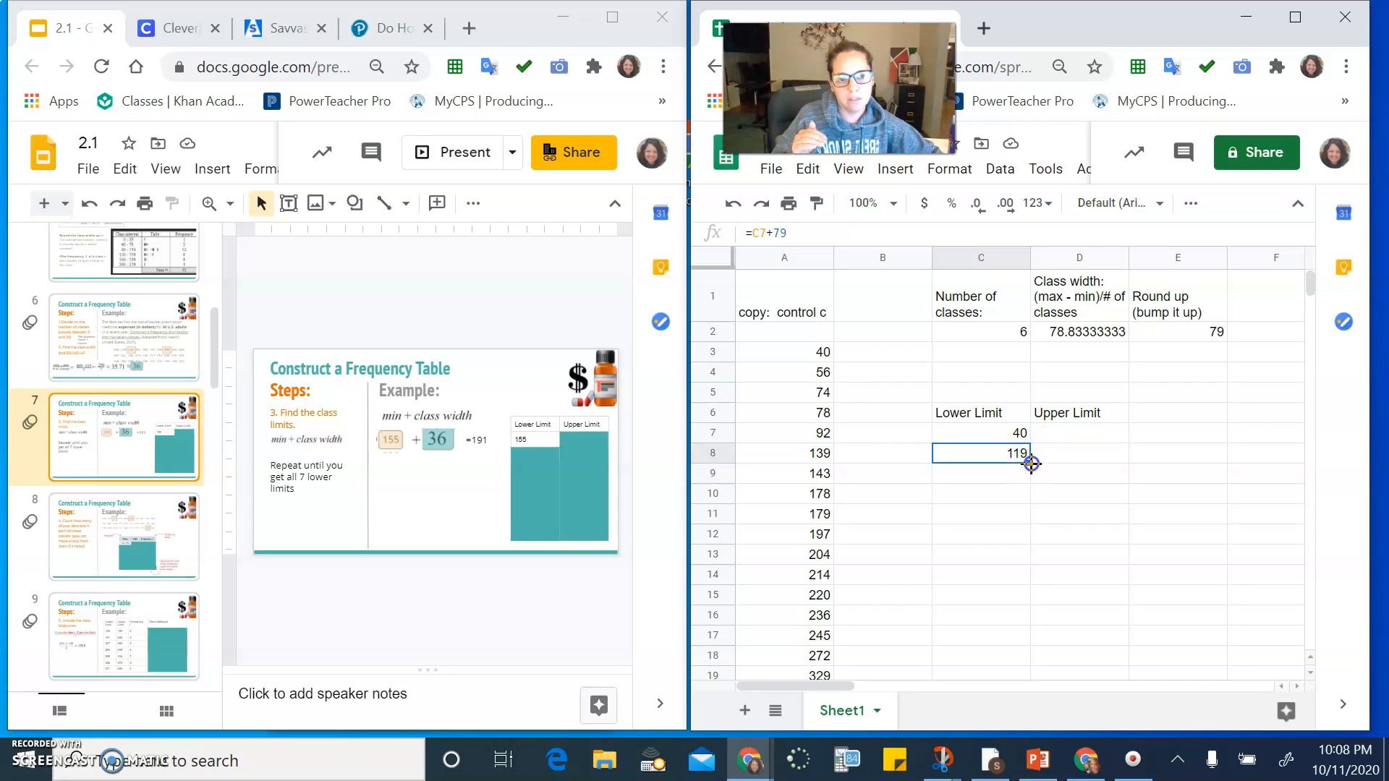
left_click_drag(1031, 464, 1027, 534)
left_click(919, 432)
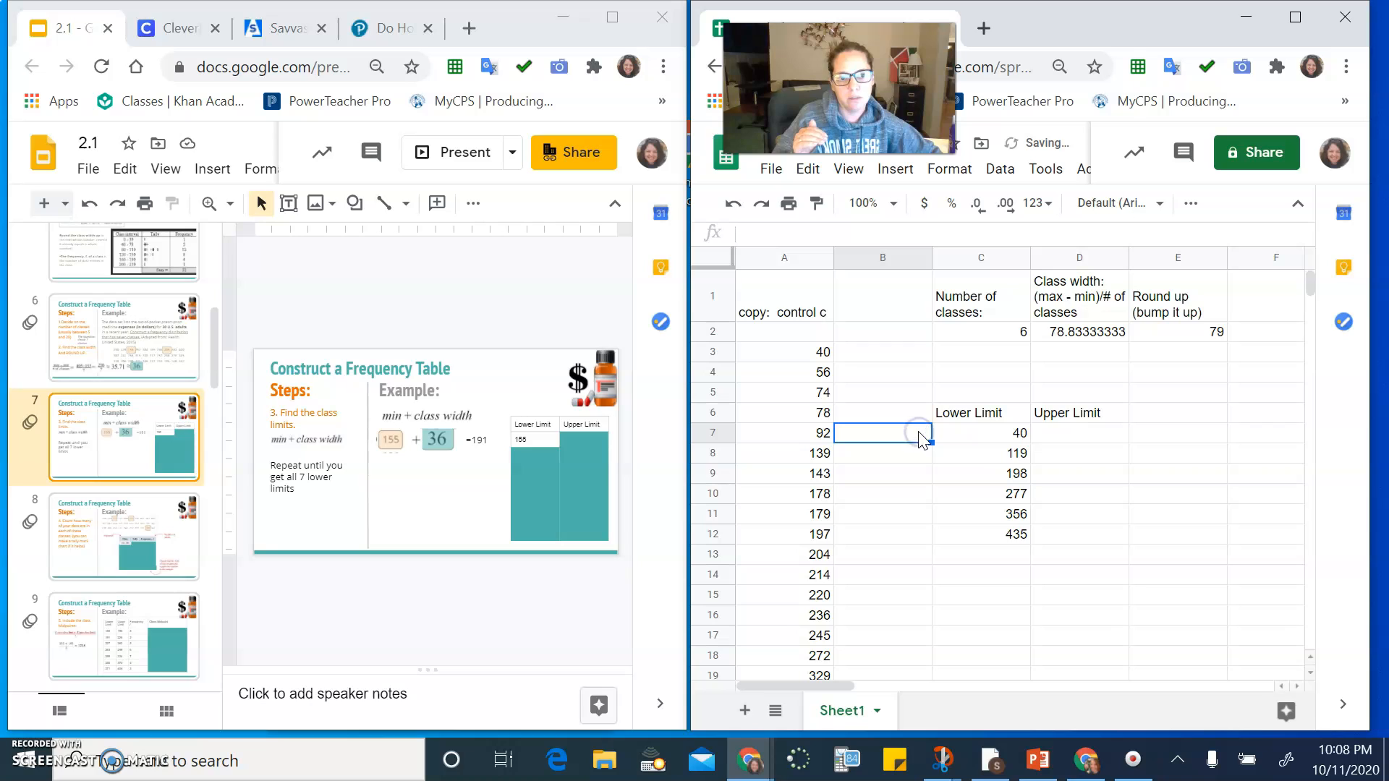
left_click(985, 433)
left_click(984, 450)
left_click(990, 468)
left_click(997, 495)
left_click(999, 515)
left_click(994, 534)
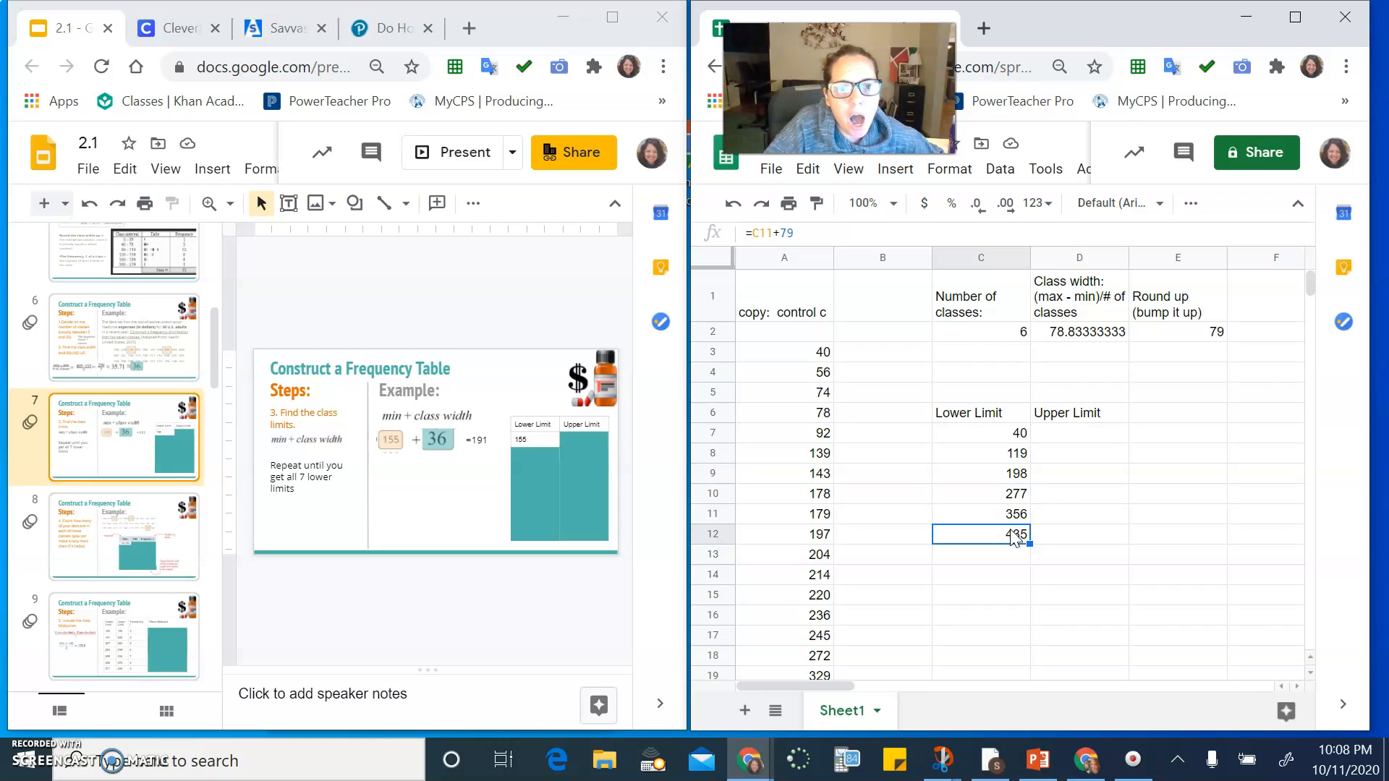
Calculate the first upper limit in D7 with the formula =119-1.
left_click(1051, 441)
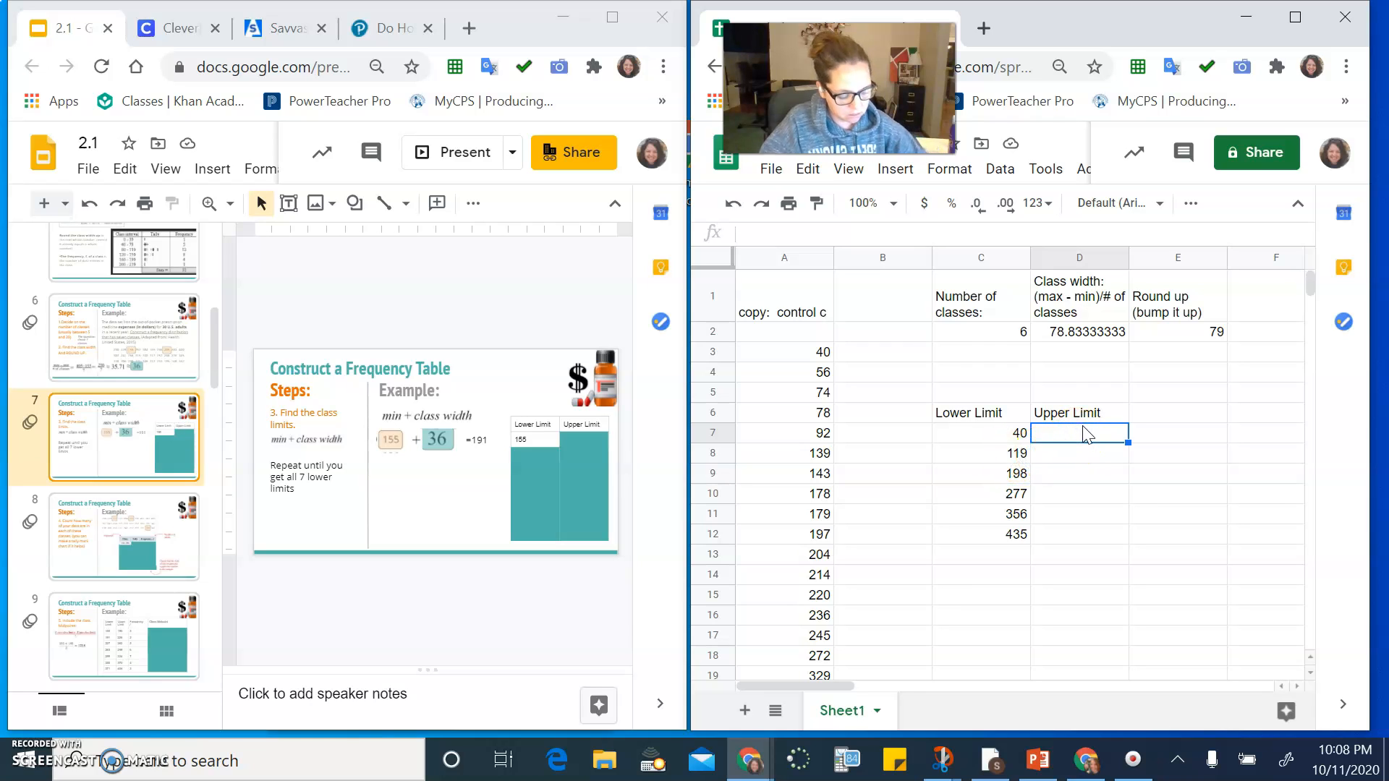
type("=119-1")
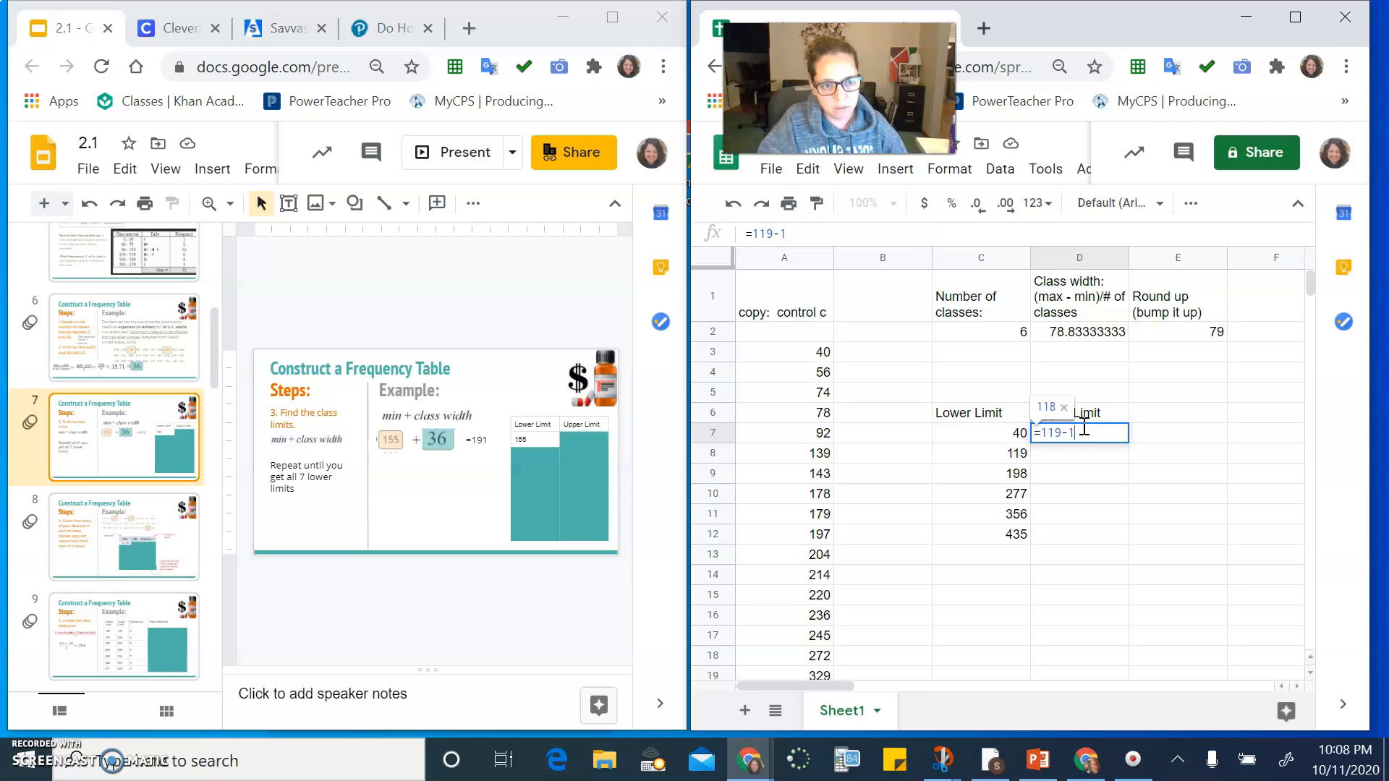
key("Return")
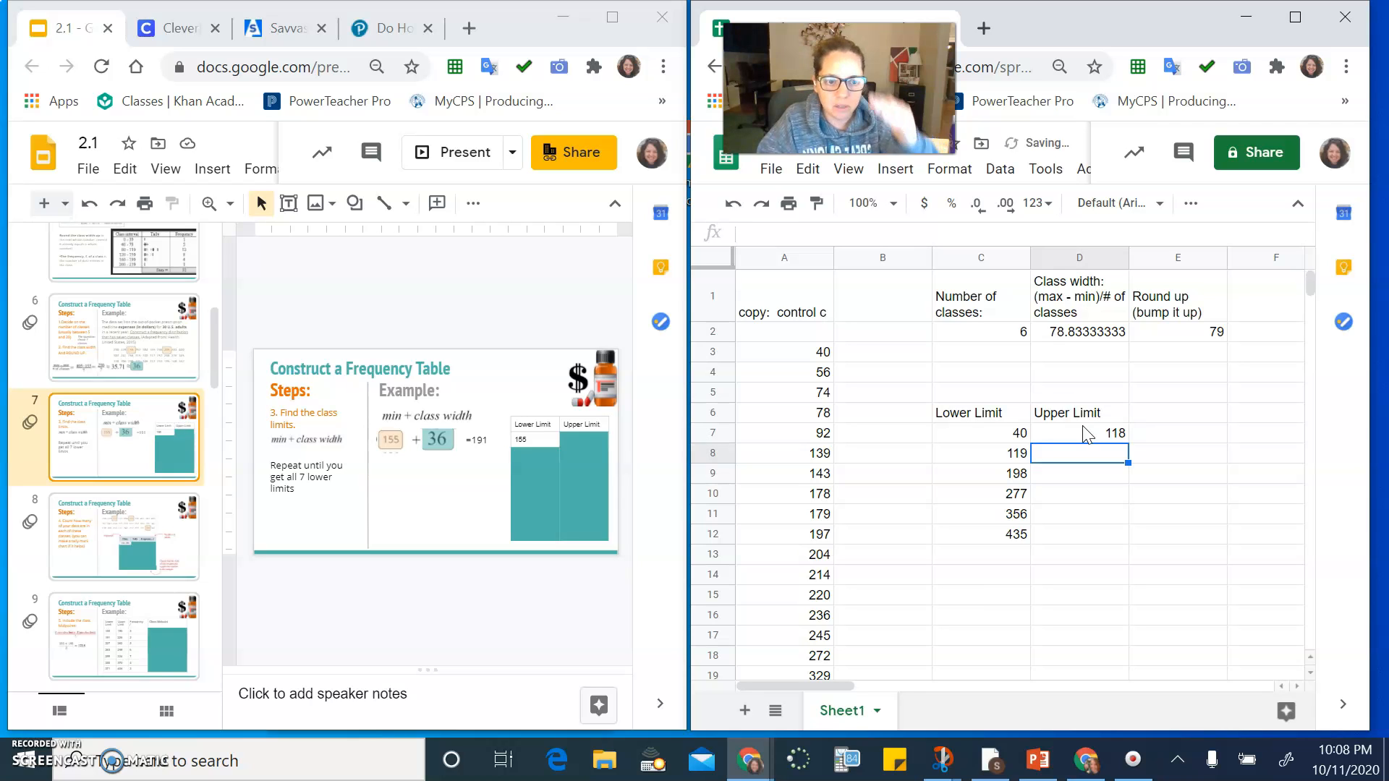
Calculate the second upper limit in D8 with =D7+79 and fill the formula down through D12.
left_click(1168, 337)
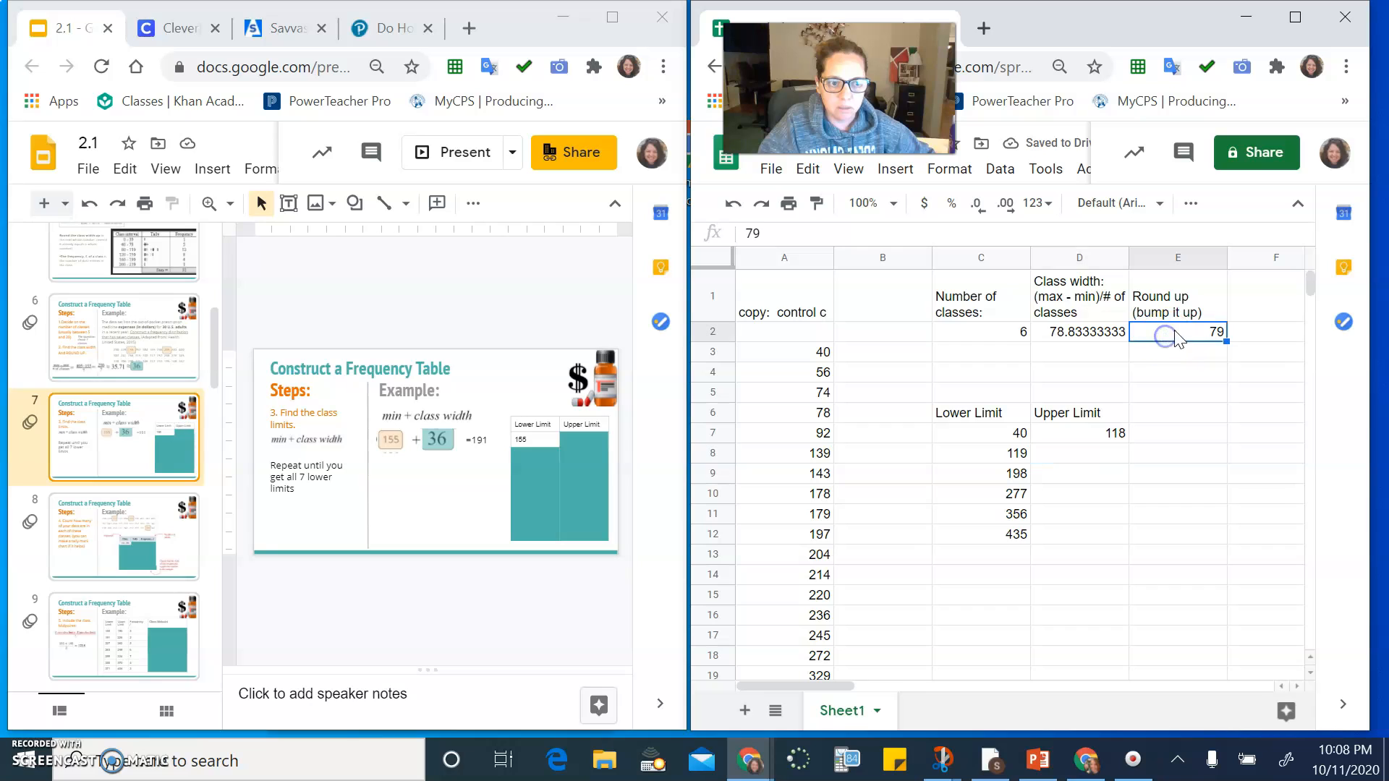
left_click(1103, 452)
type("=")
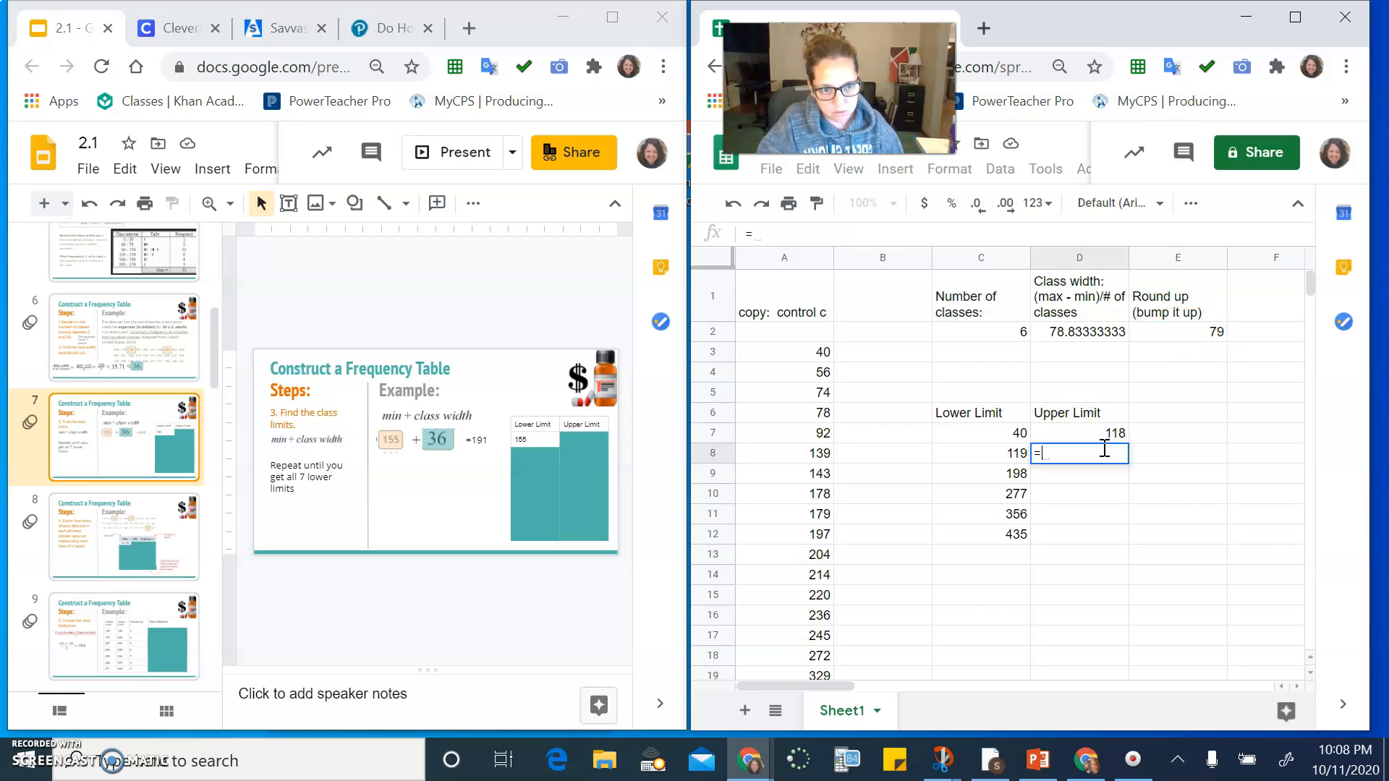
key("Up")
type("+79")
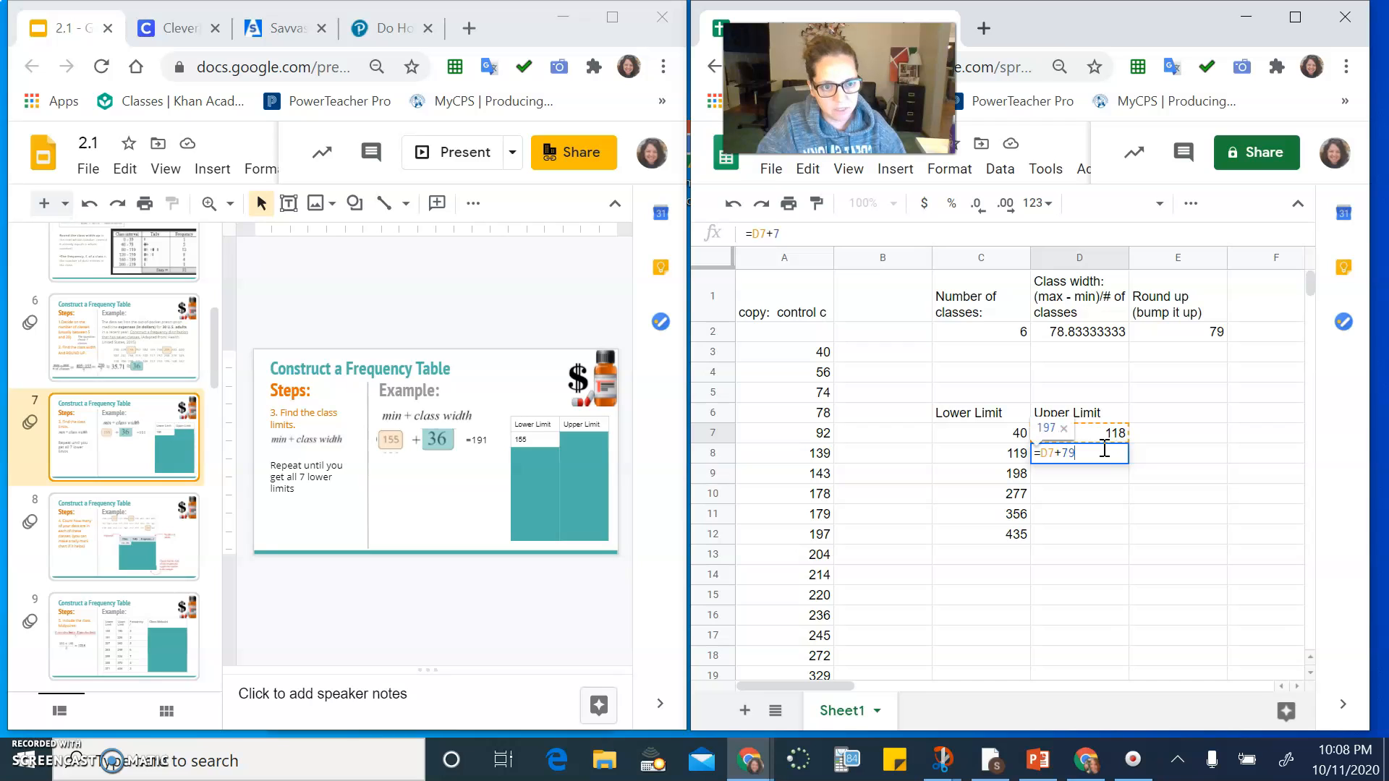
key("Return")
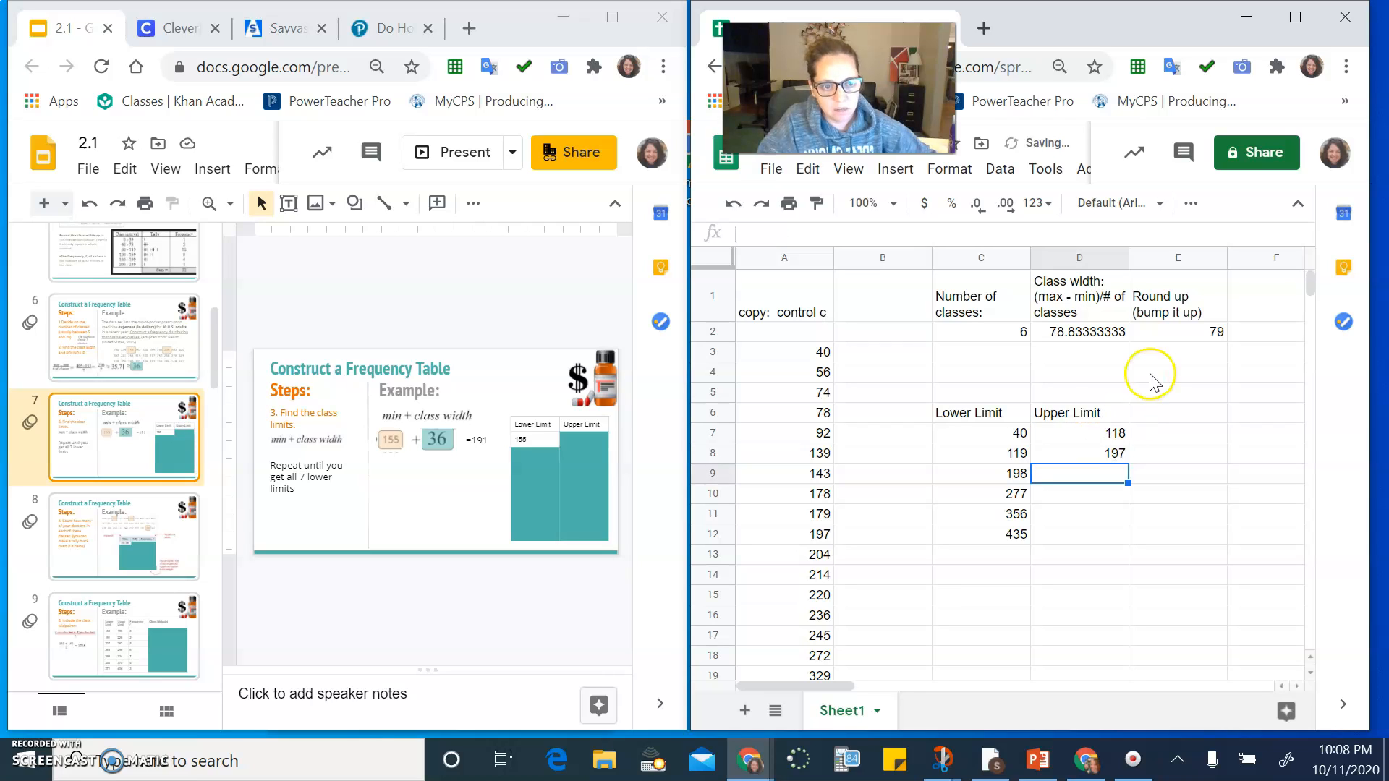
left_click(1107, 454)
left_click_drag(1117, 484, 1118, 539)
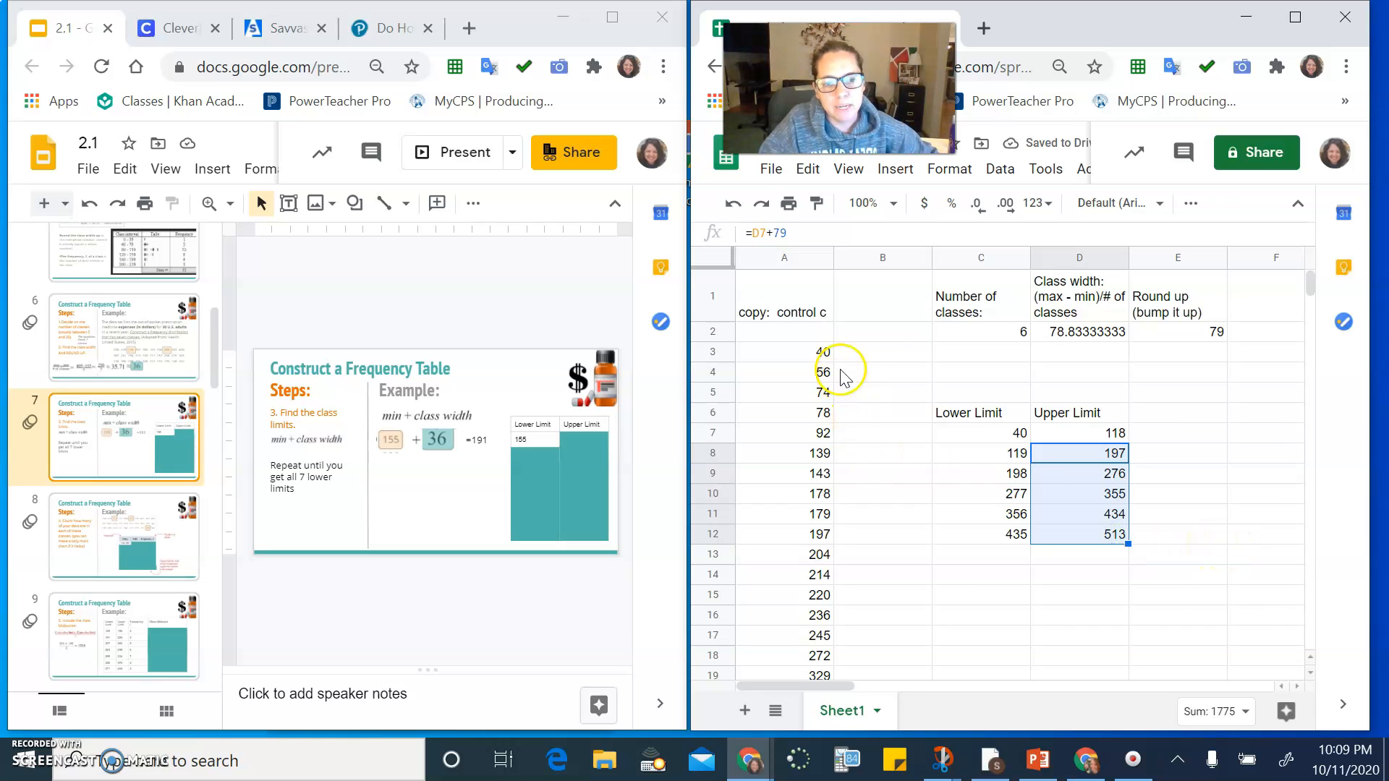
Compare the first lower limit and last upper limit with the smallest and largest data values in column A.
left_click(1027, 434)
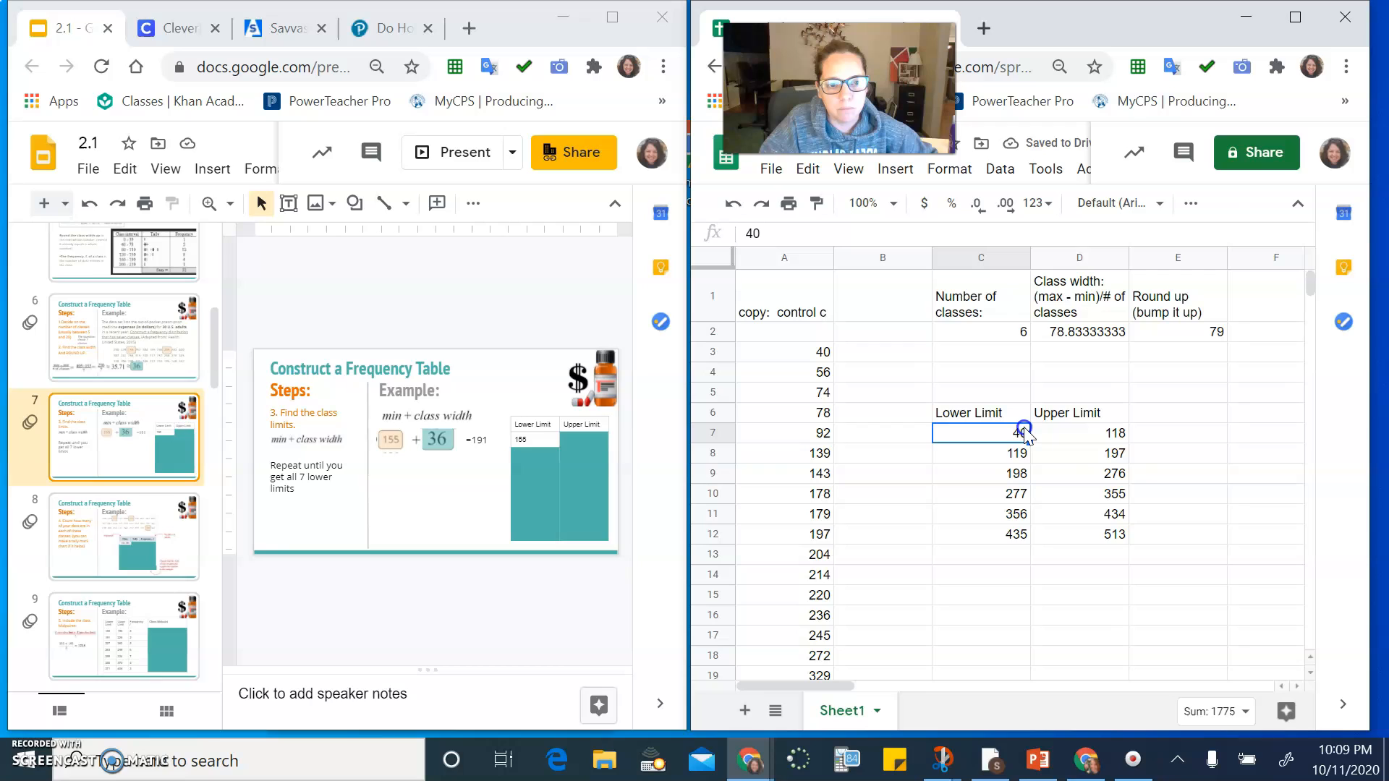
left_click(1123, 533)
left_click(814, 352)
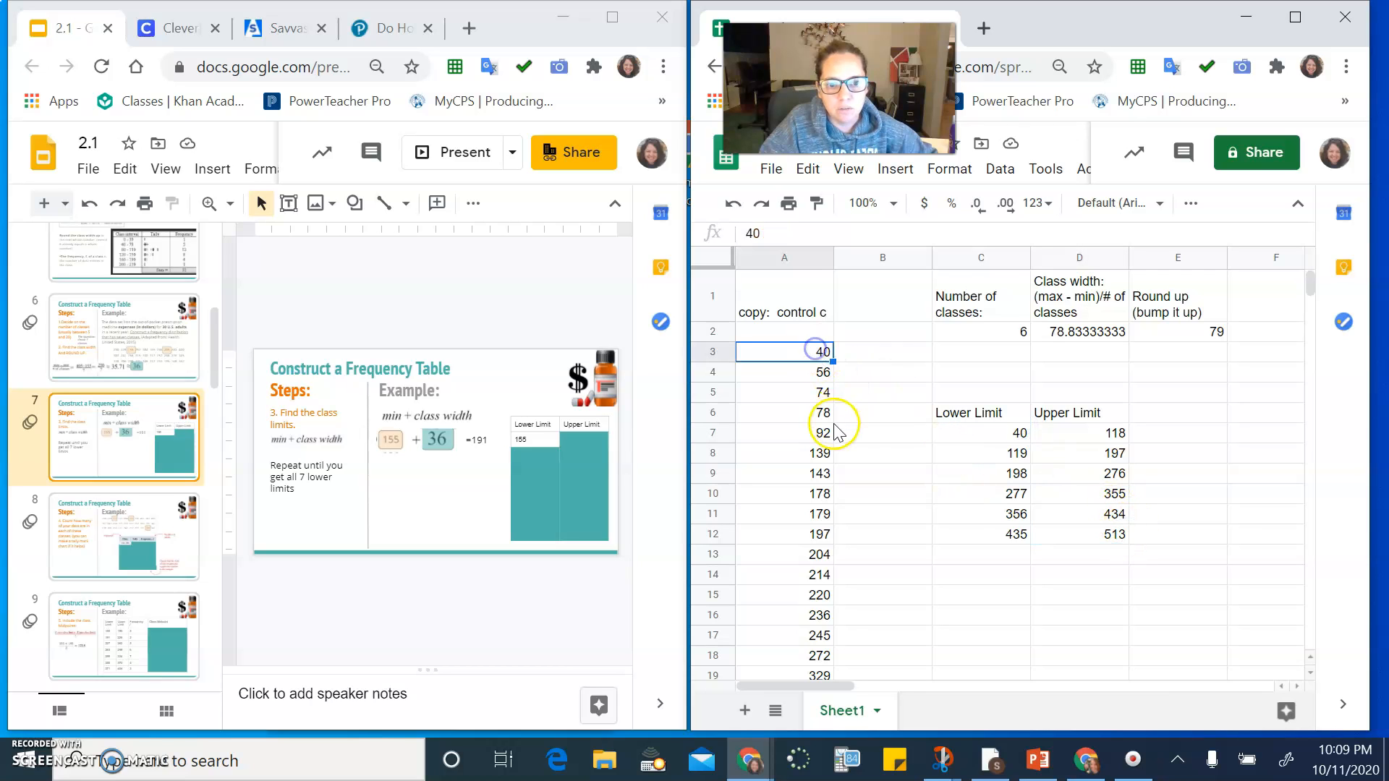
scroll(825, 434, "down", 6)
left_click(806, 469)
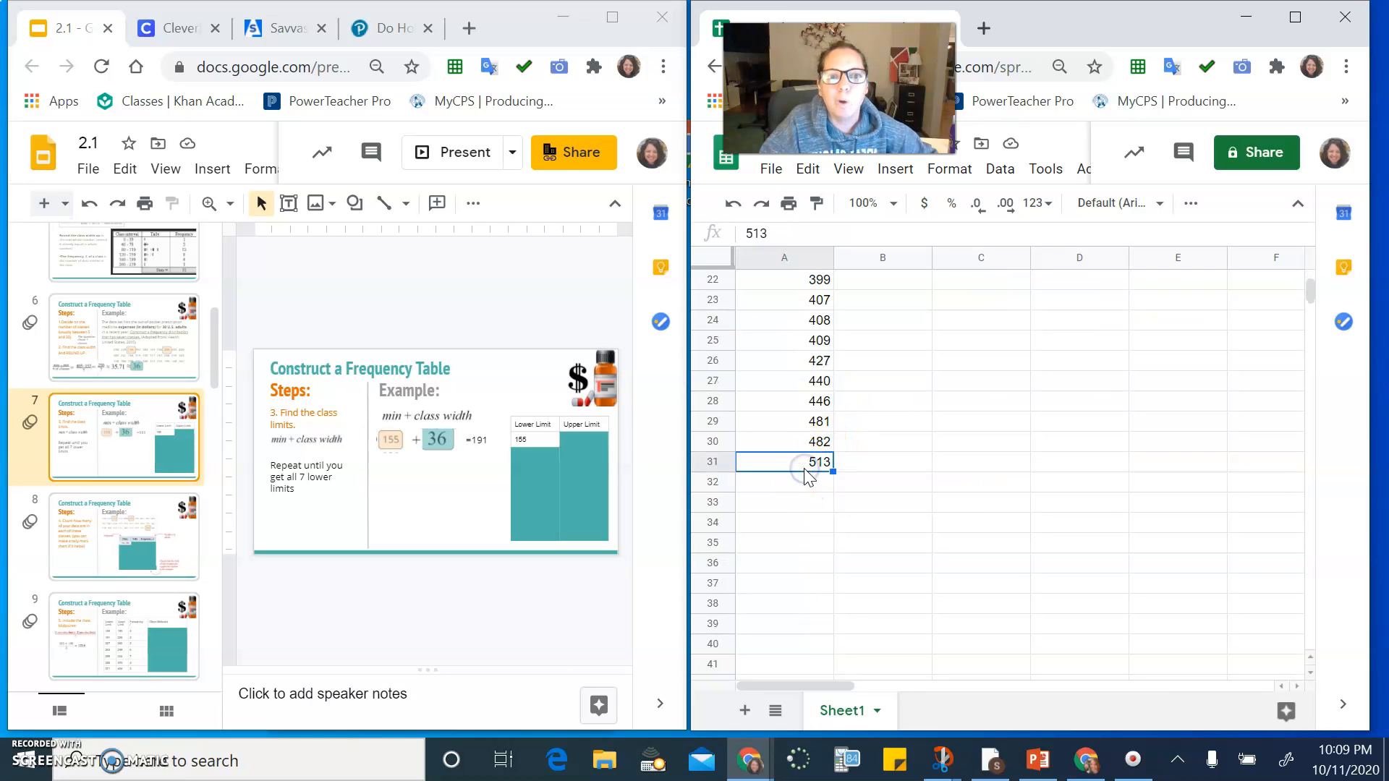
scroll(1021, 426, "up", 7)
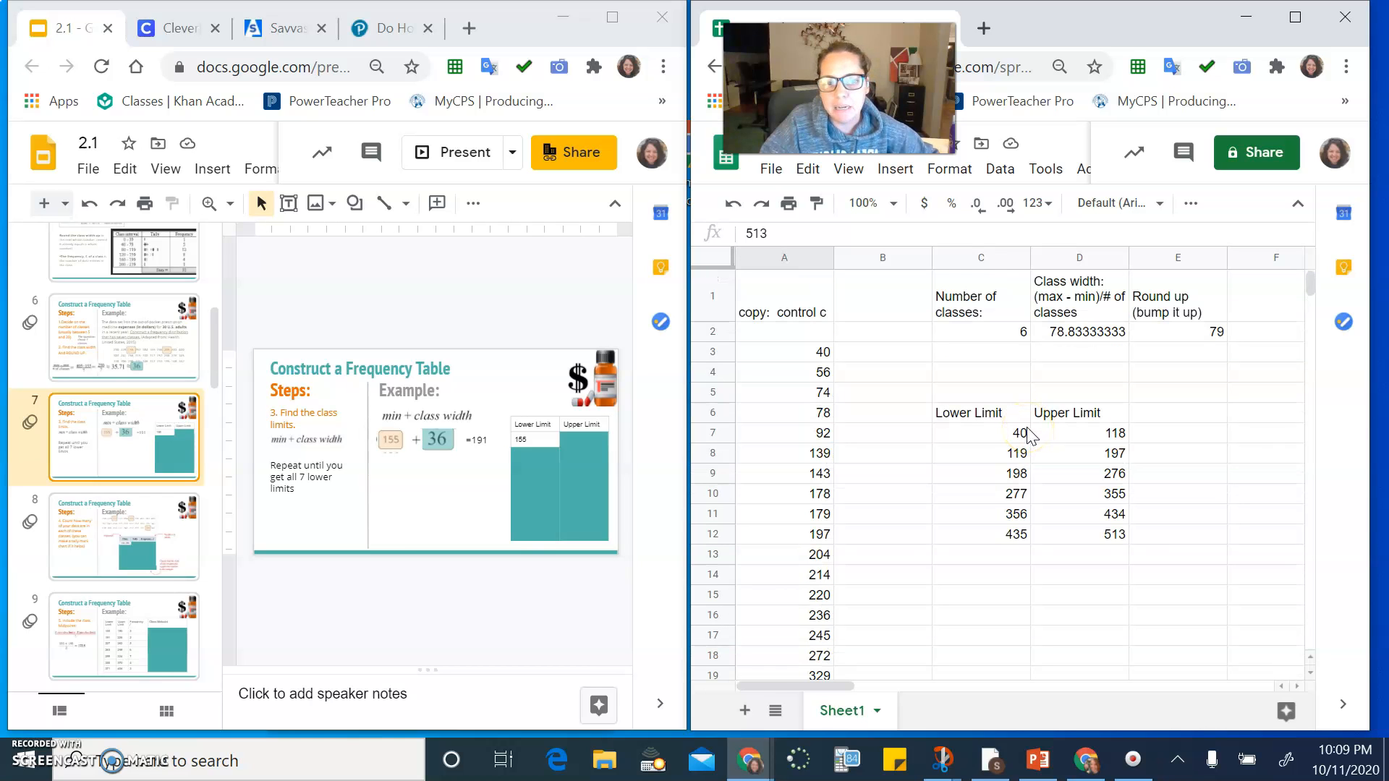
Switch to the MathXL homework question and enter the first class as 40-118 in its table.
left_click_drag(989, 434, 1094, 443)
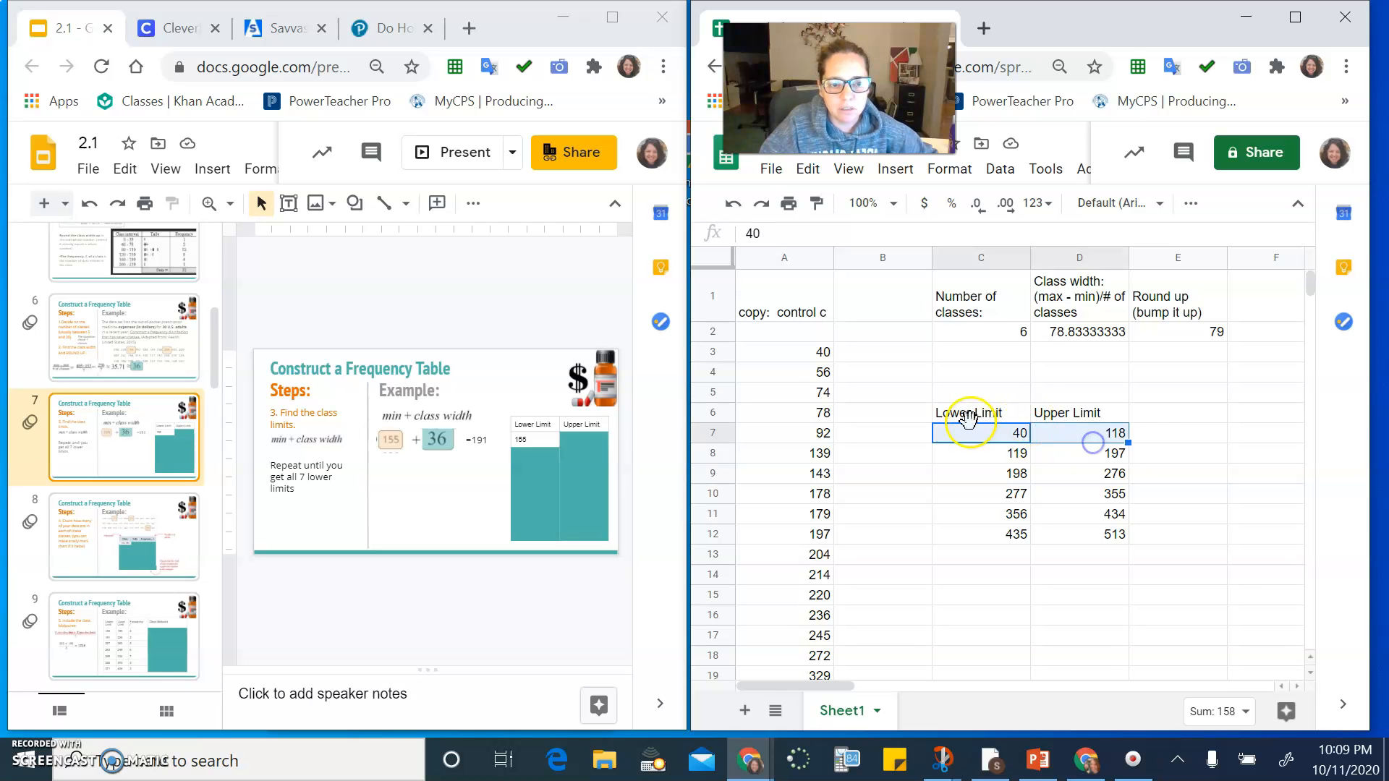
left_click(374, 34)
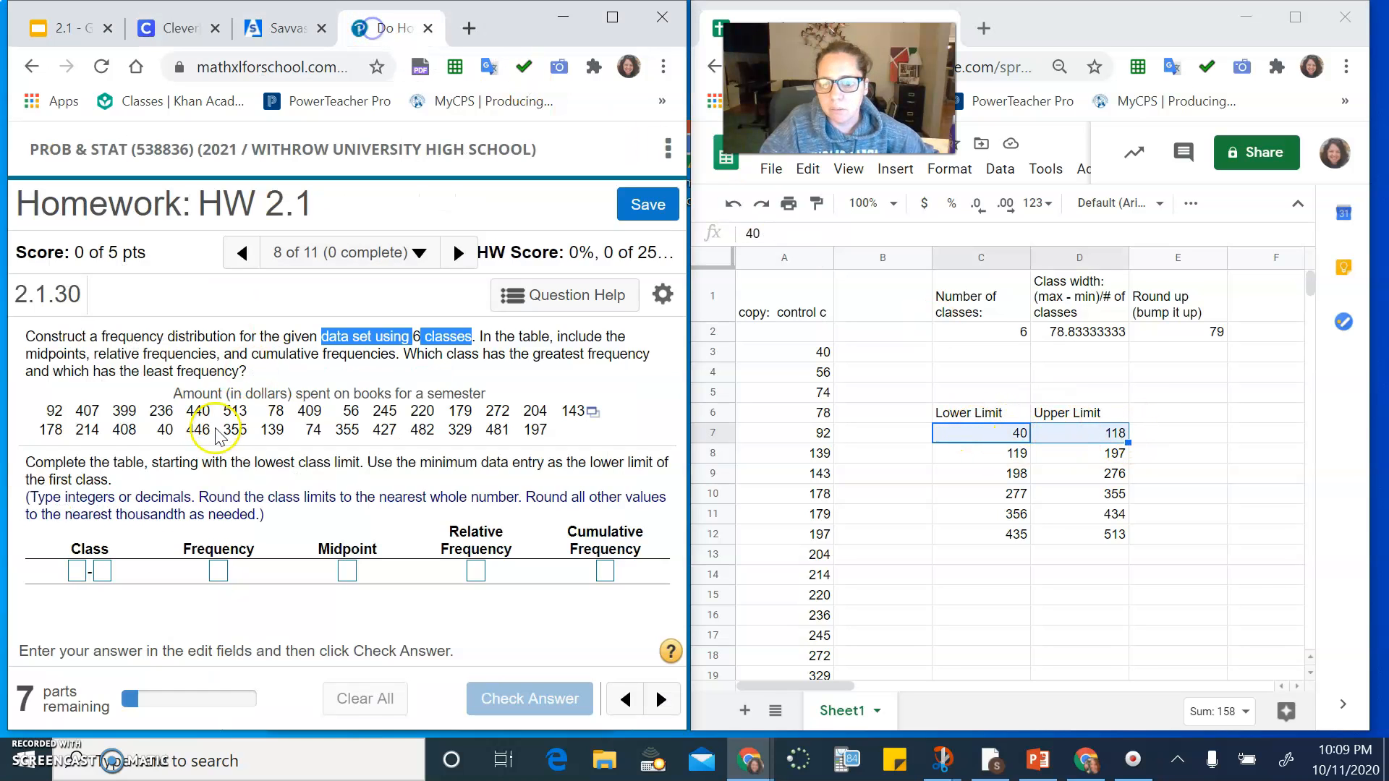
left_click(76, 559)
type("40")
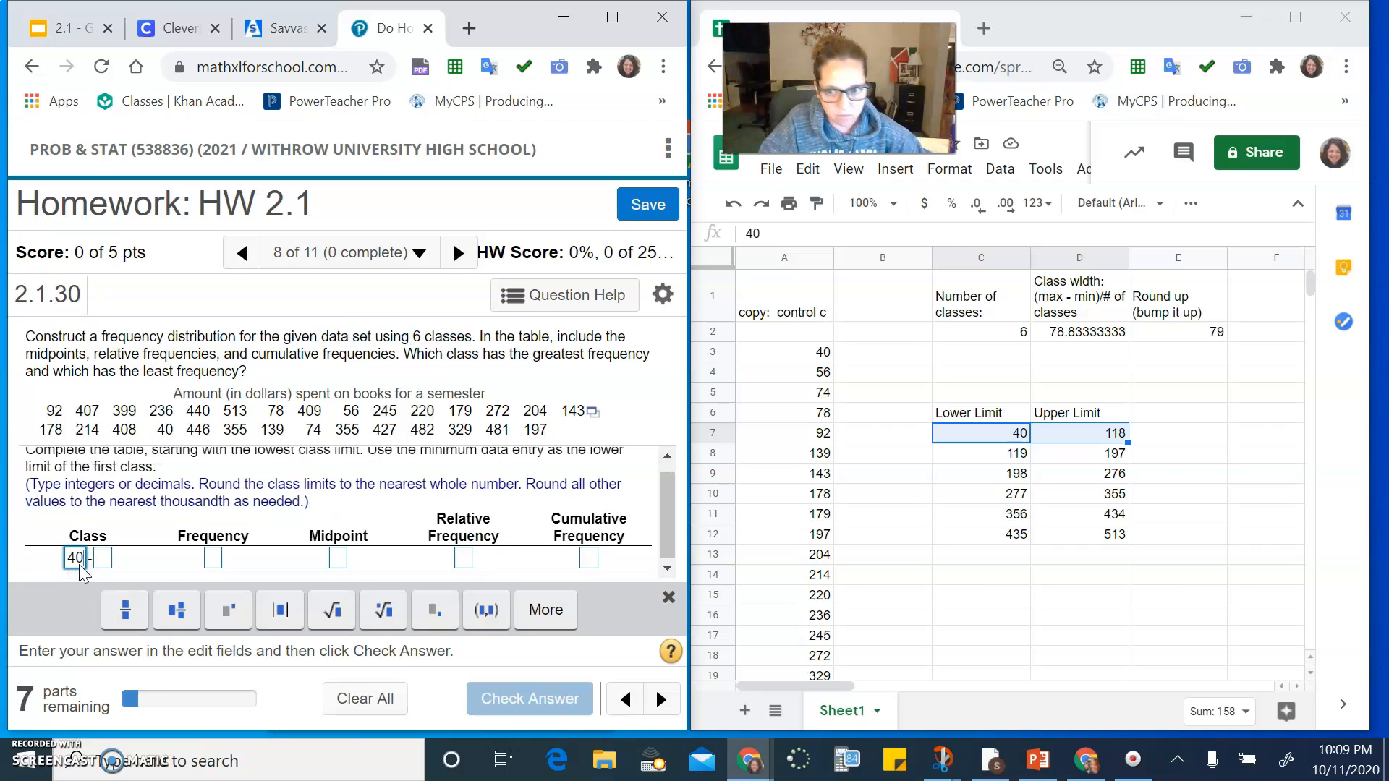
left_click(103, 560)
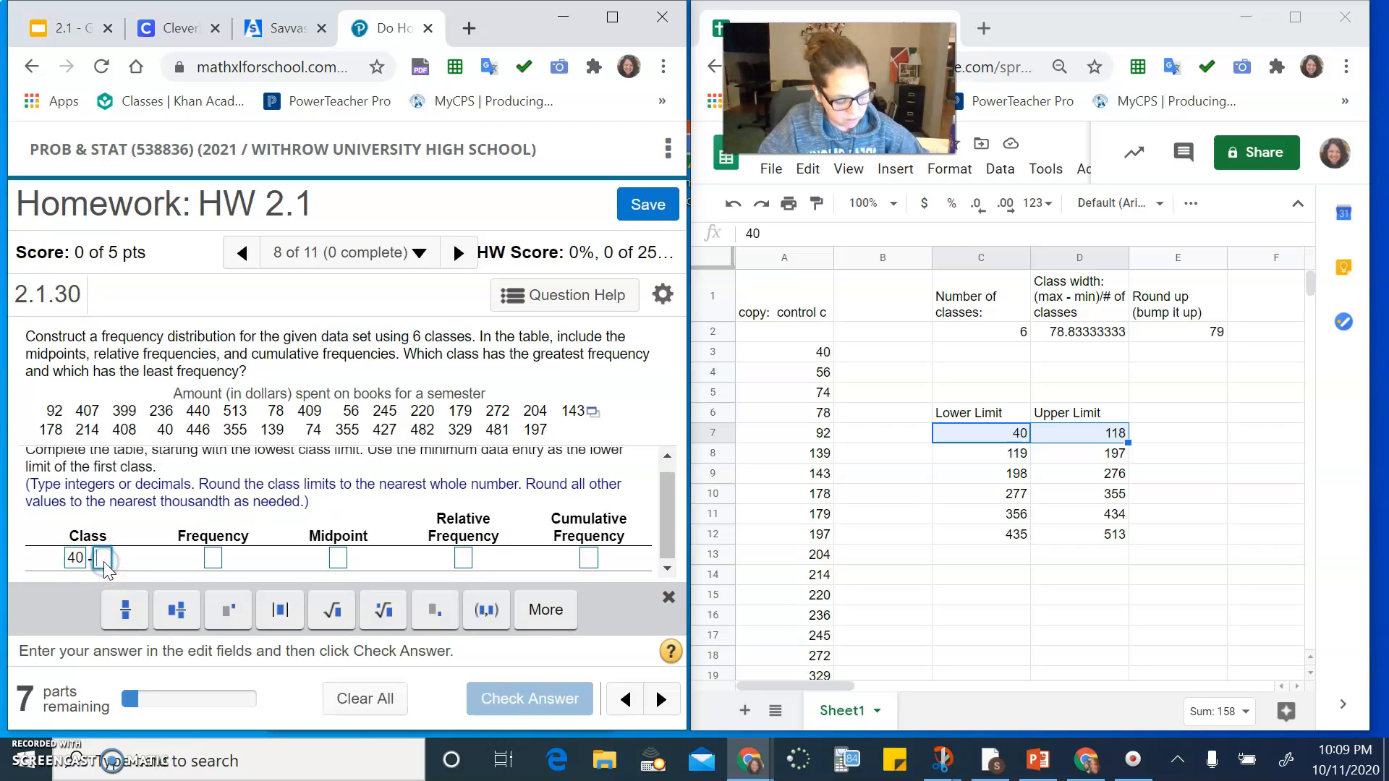
left_click(213, 557)
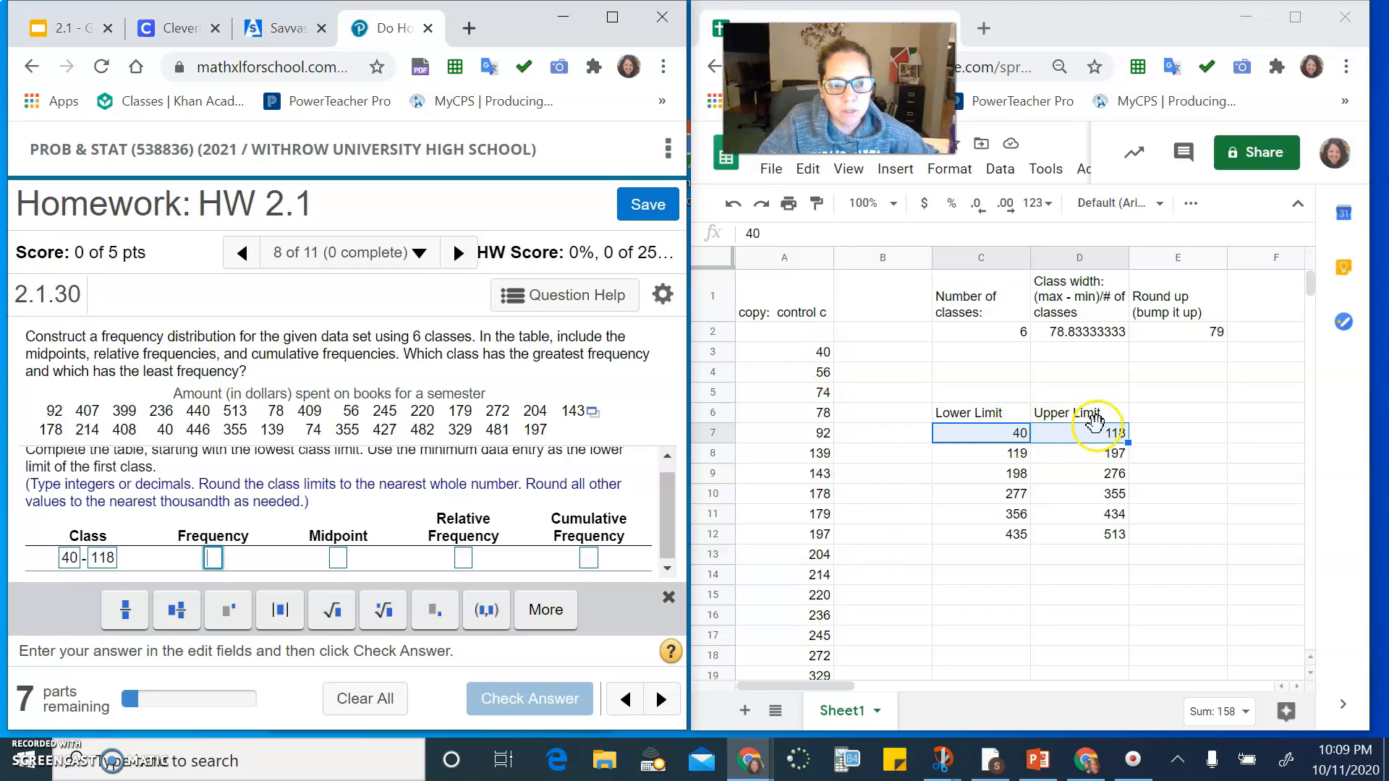
In the spreadsheet, shade the data values belonging to the first class, A3:A7, with a red fill.
left_click(808, 354)
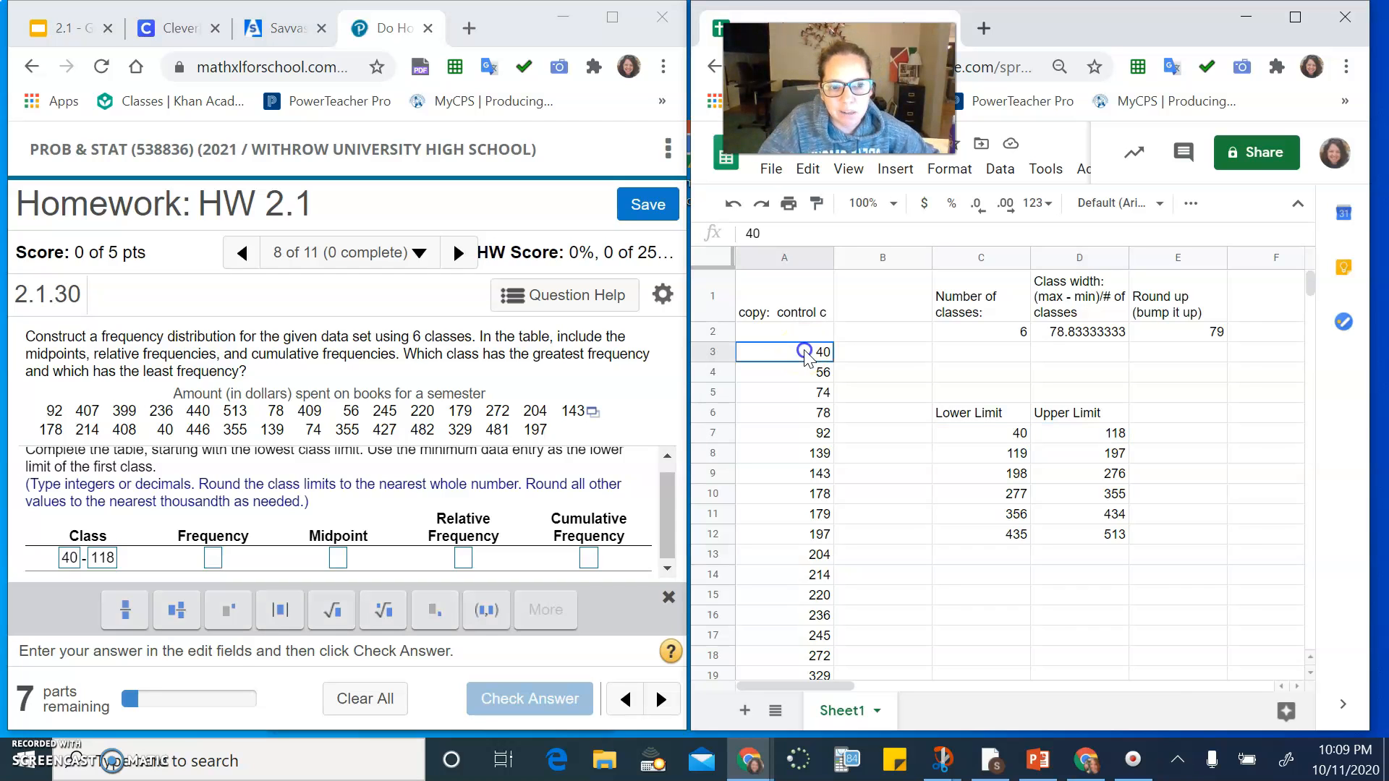
left_click_drag(806, 357, 808, 435)
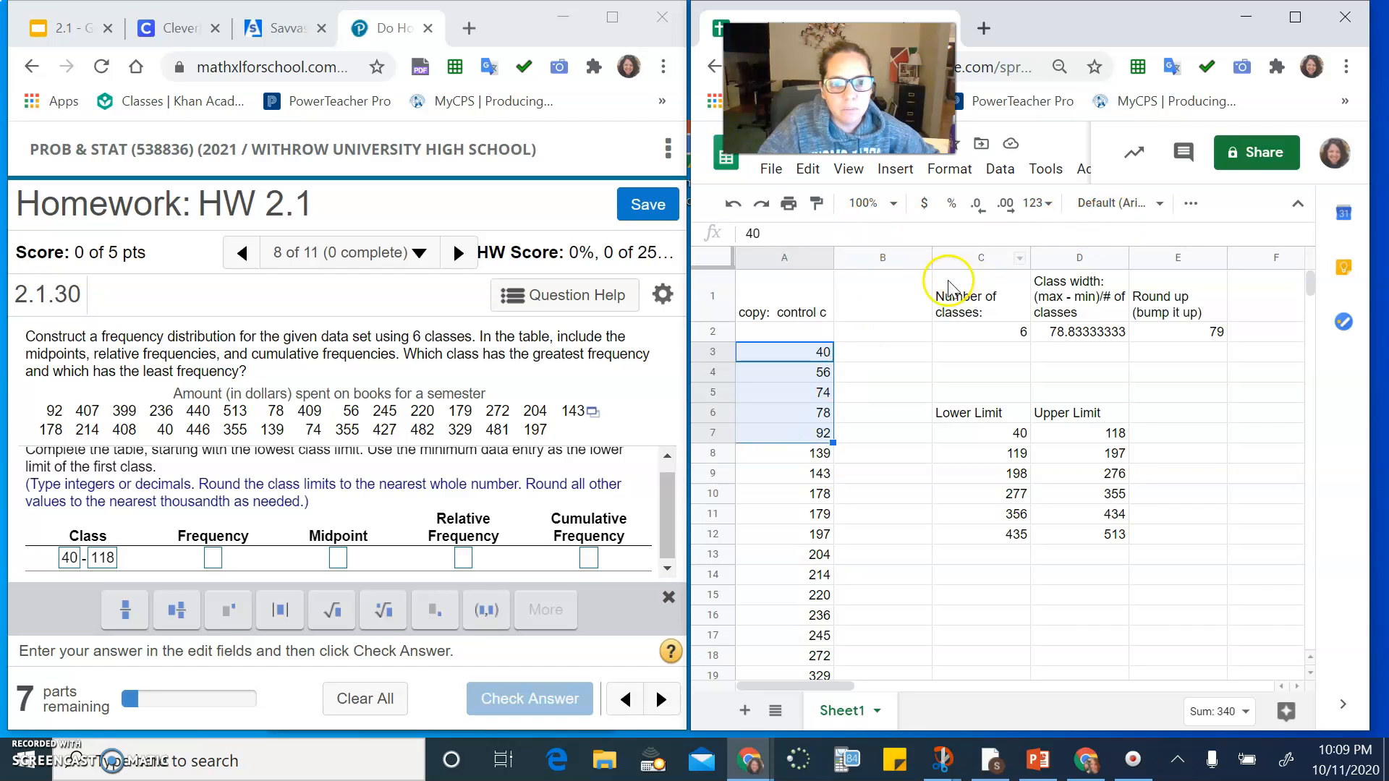
left_click(1190, 203)
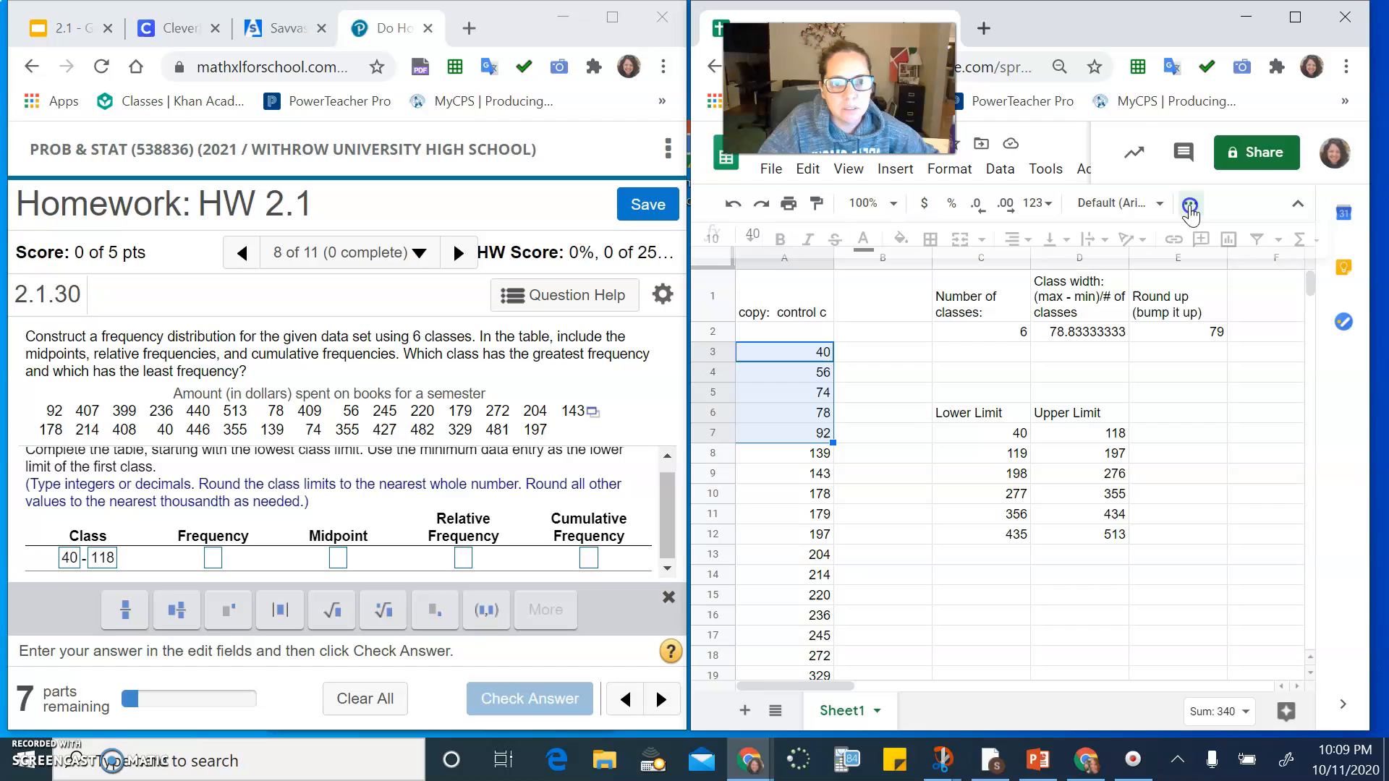
left_click(900, 240)
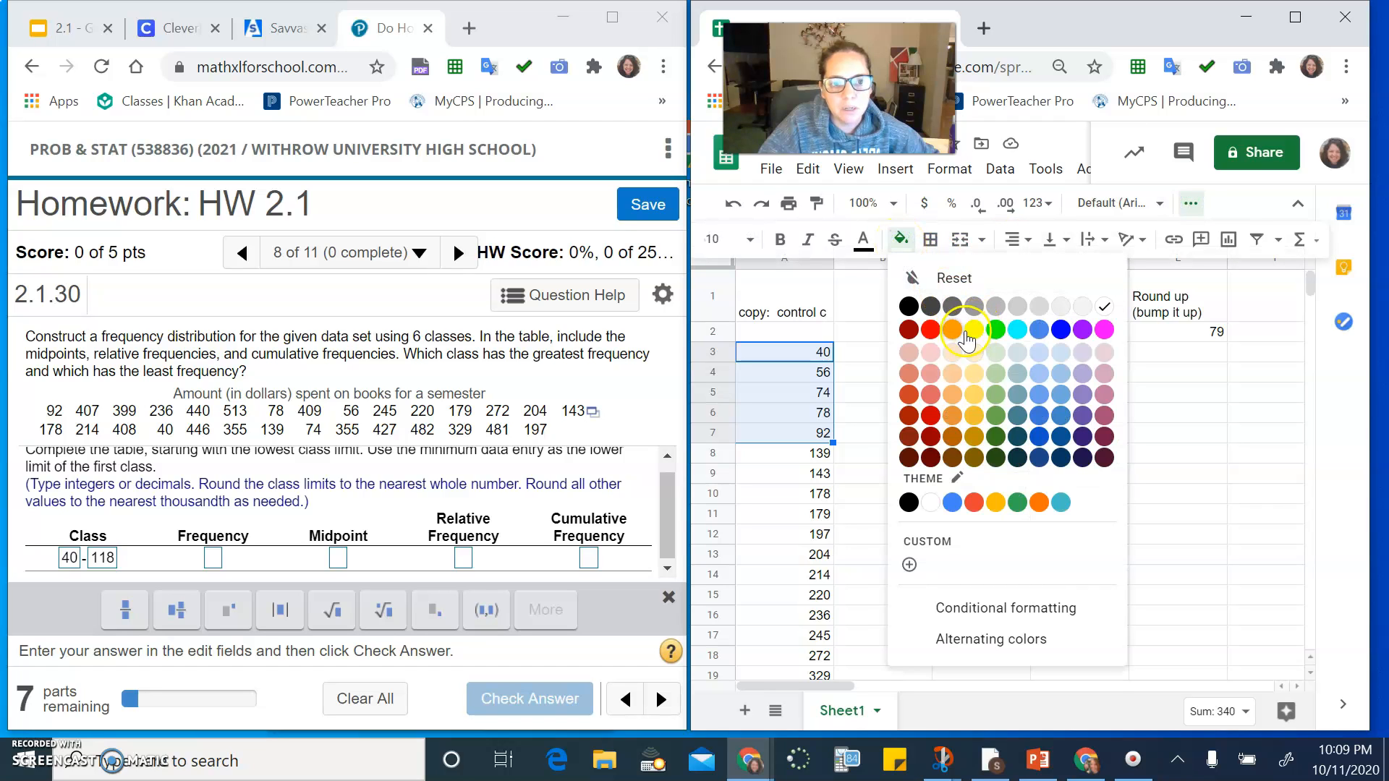
left_click(931, 331)
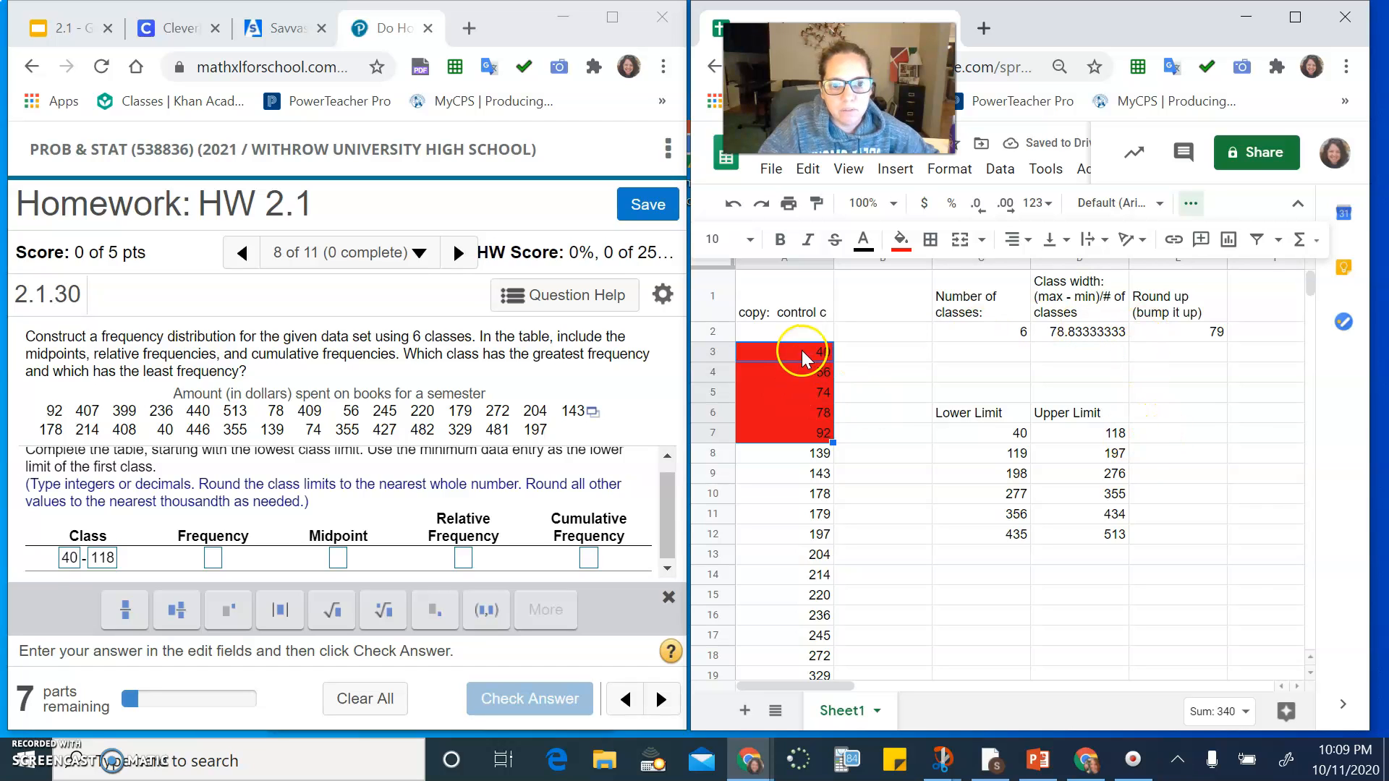
Enter 5 in E7 as the frequency of the first class.
left_click(1156, 436)
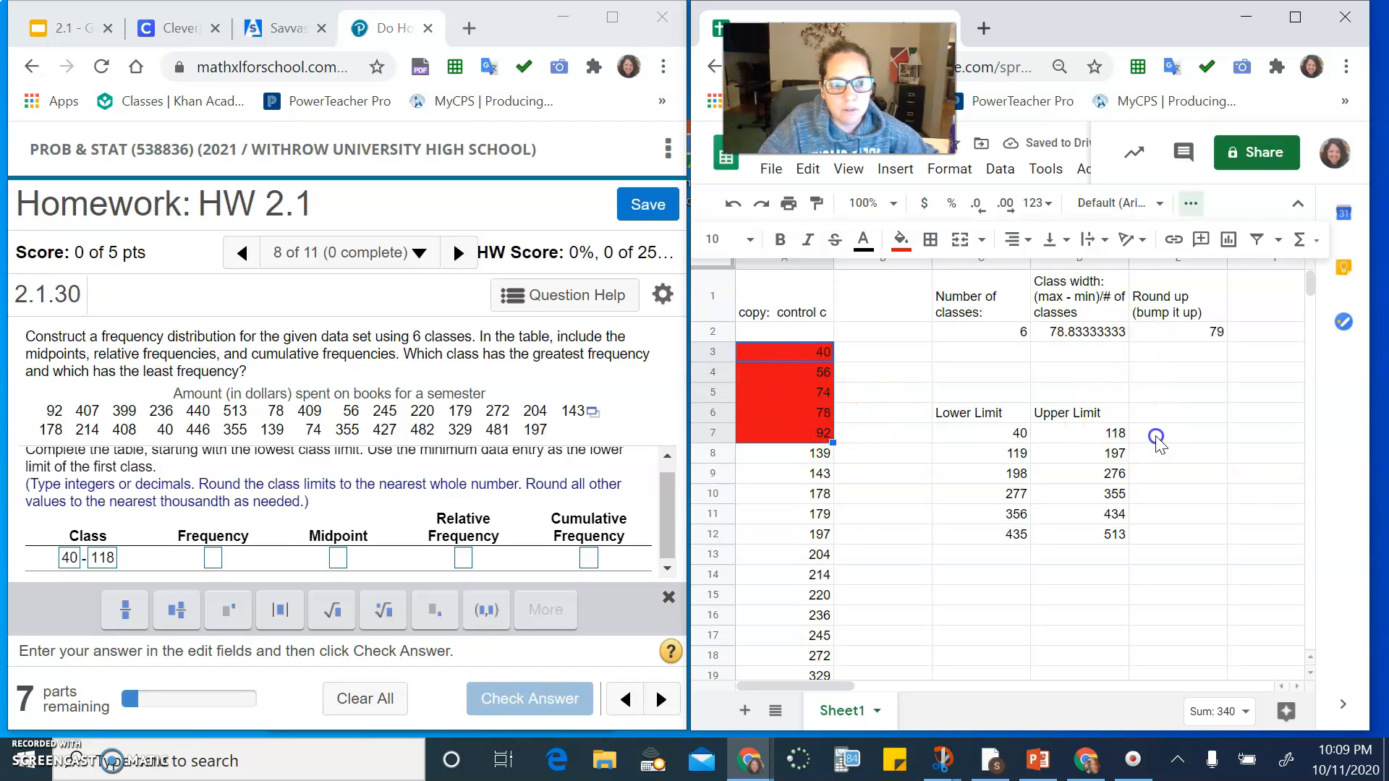
type("5")
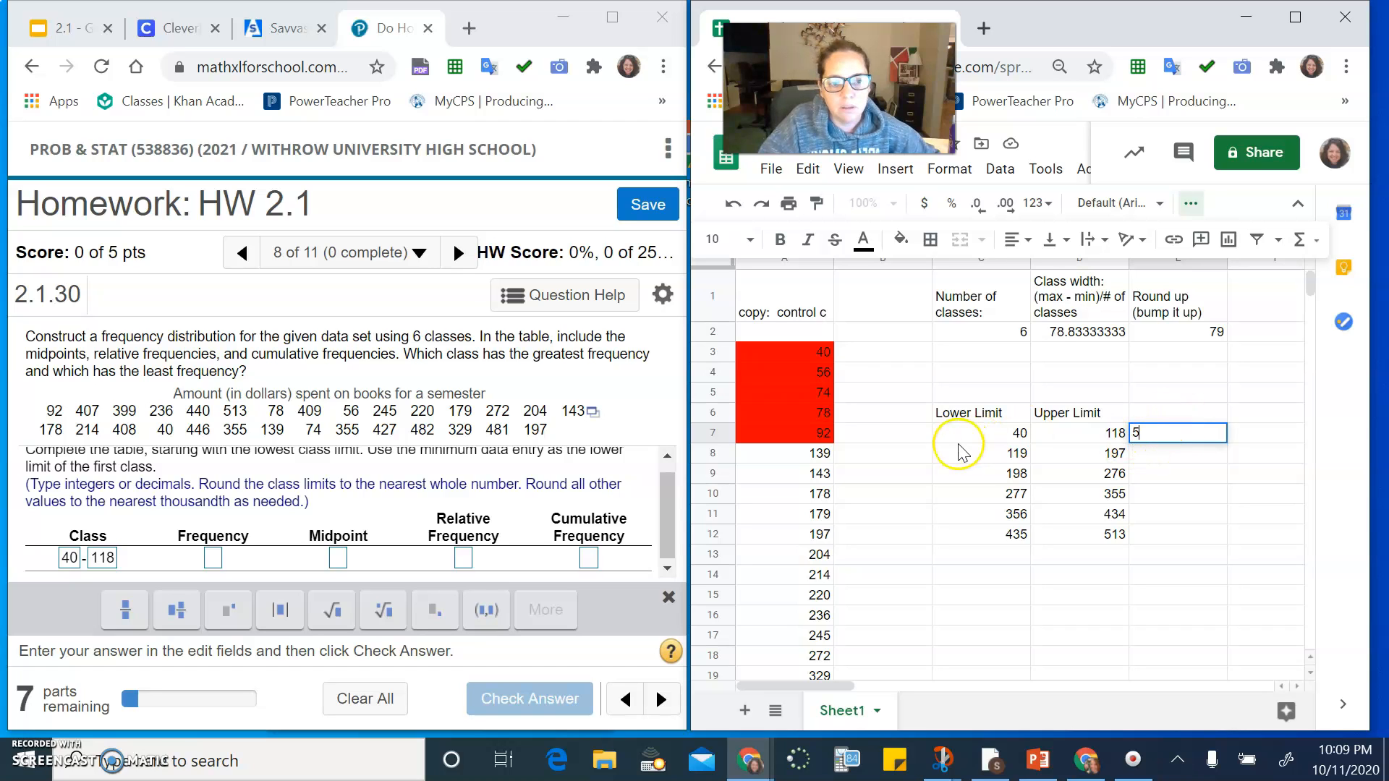
left_click(993, 457)
Shade the second class's data values, A8:A12, orange and enter its frequency of 5 in E8.
left_click(796, 457)
left_click_drag(795, 474, 797, 536)
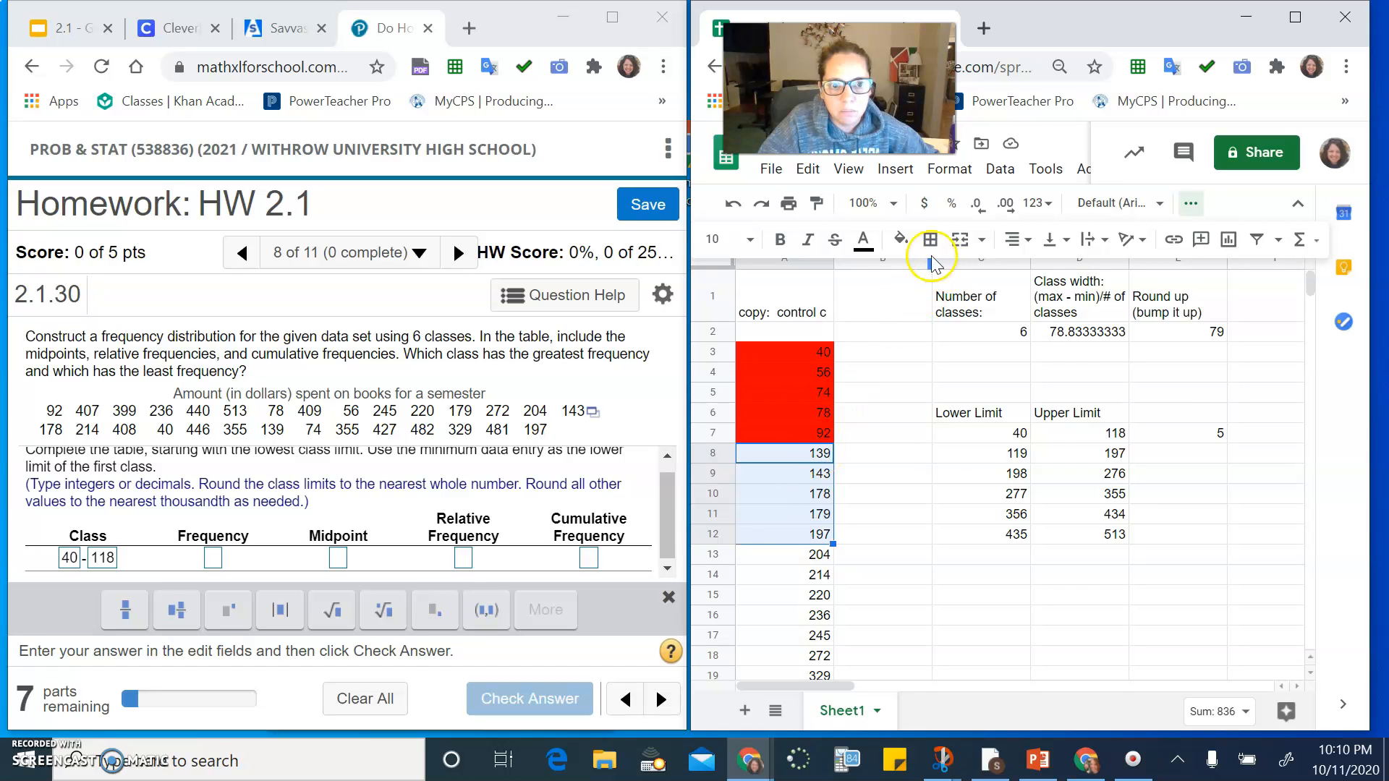
left_click(901, 239)
left_click(953, 332)
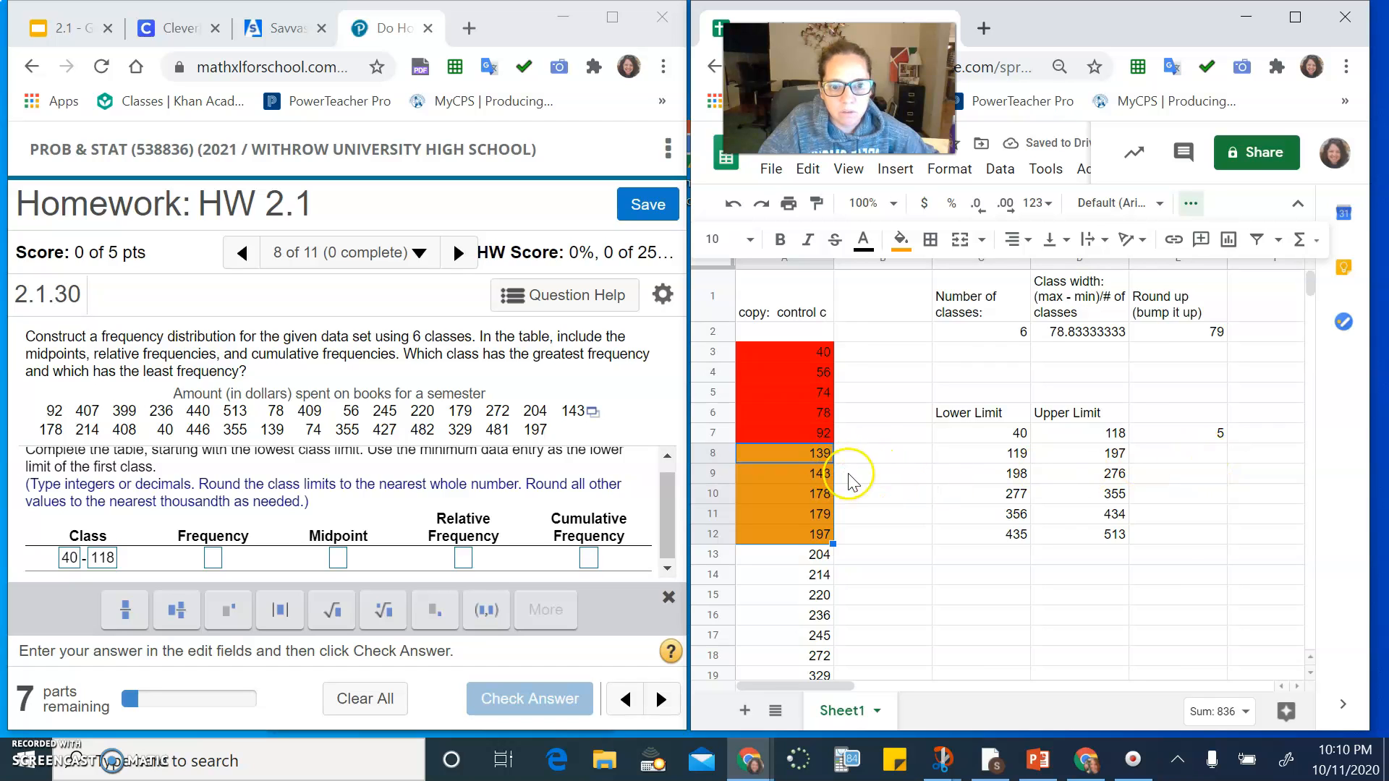
left_click(1176, 458)
type("5")
left_click(1104, 474)
Shade the third class's data values, A13:A18, yellow and enter its frequency of 6 in E9.
scroll(924, 490, "down", 3)
left_click_drag(804, 384, 805, 485)
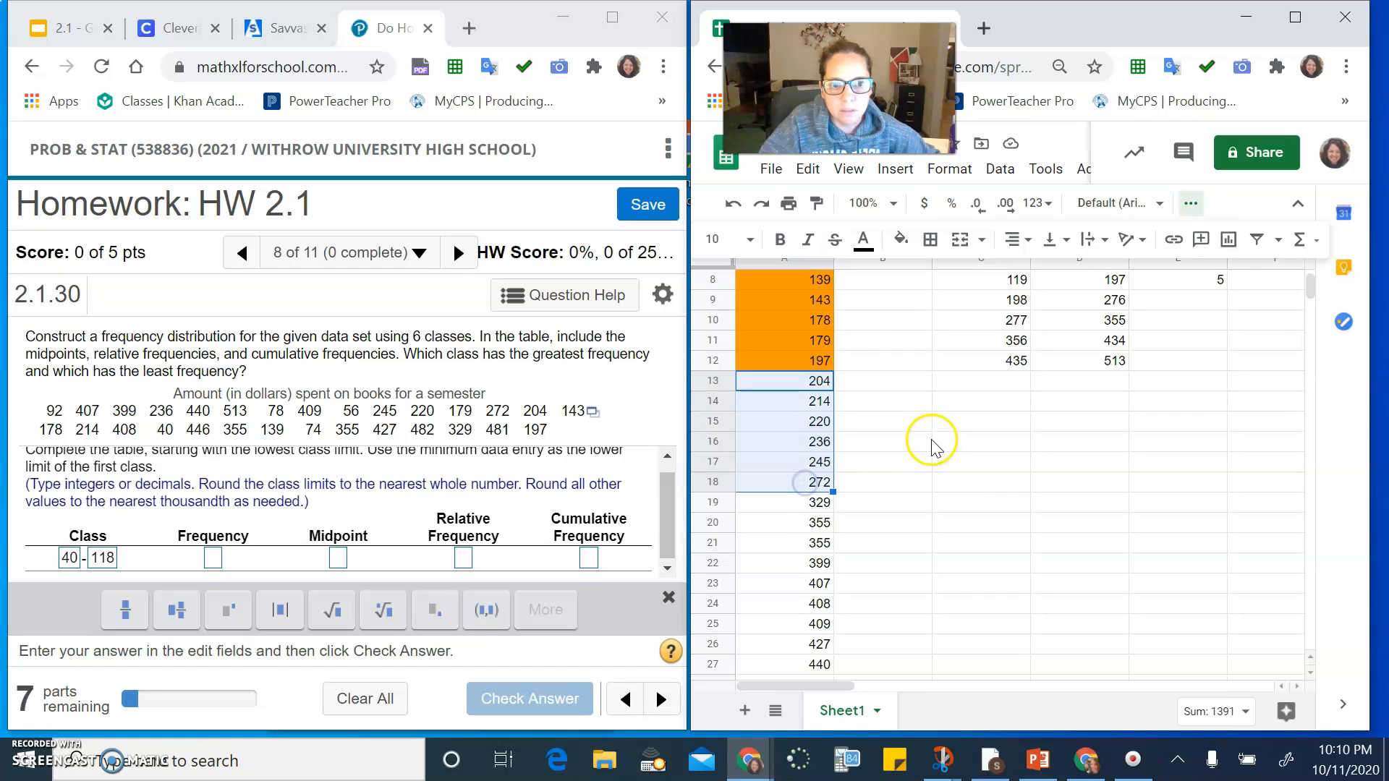
left_click(900, 239)
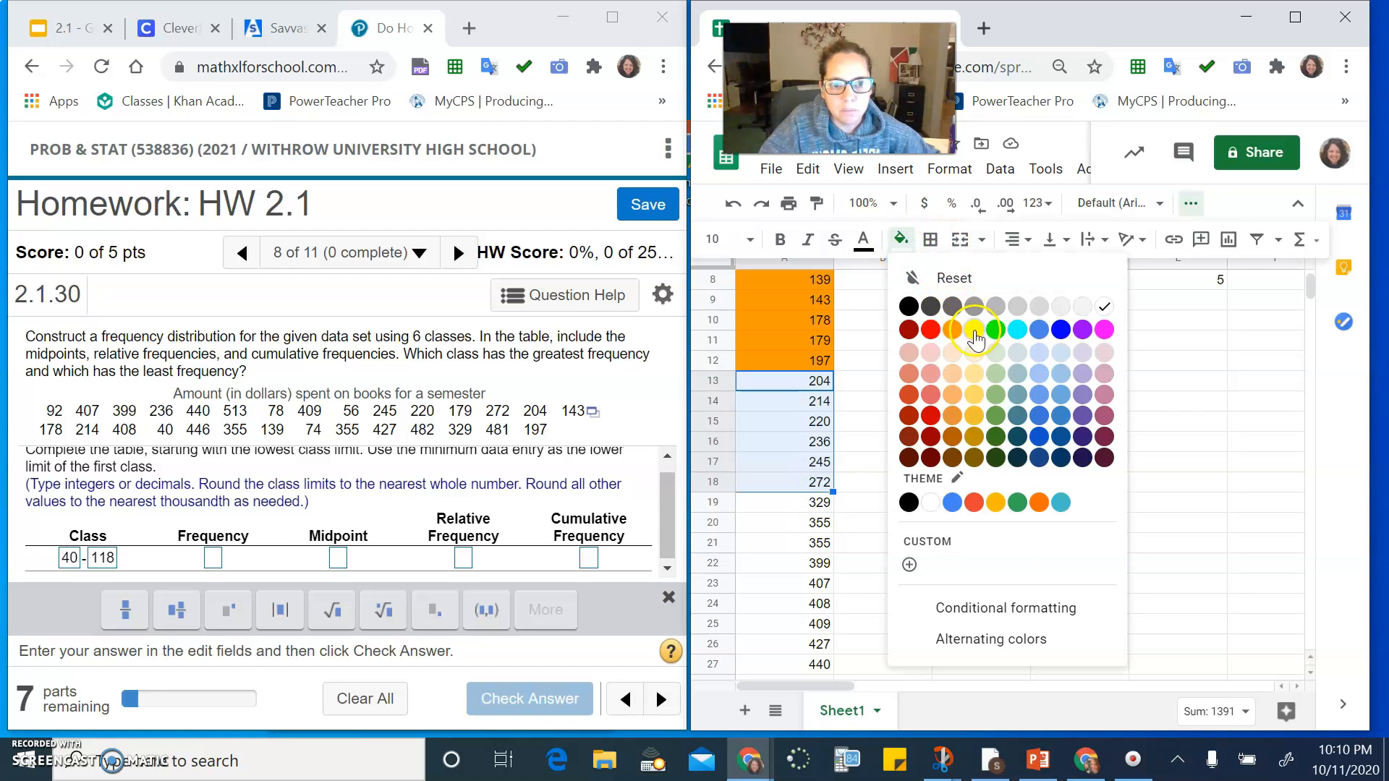
left_click(973, 330)
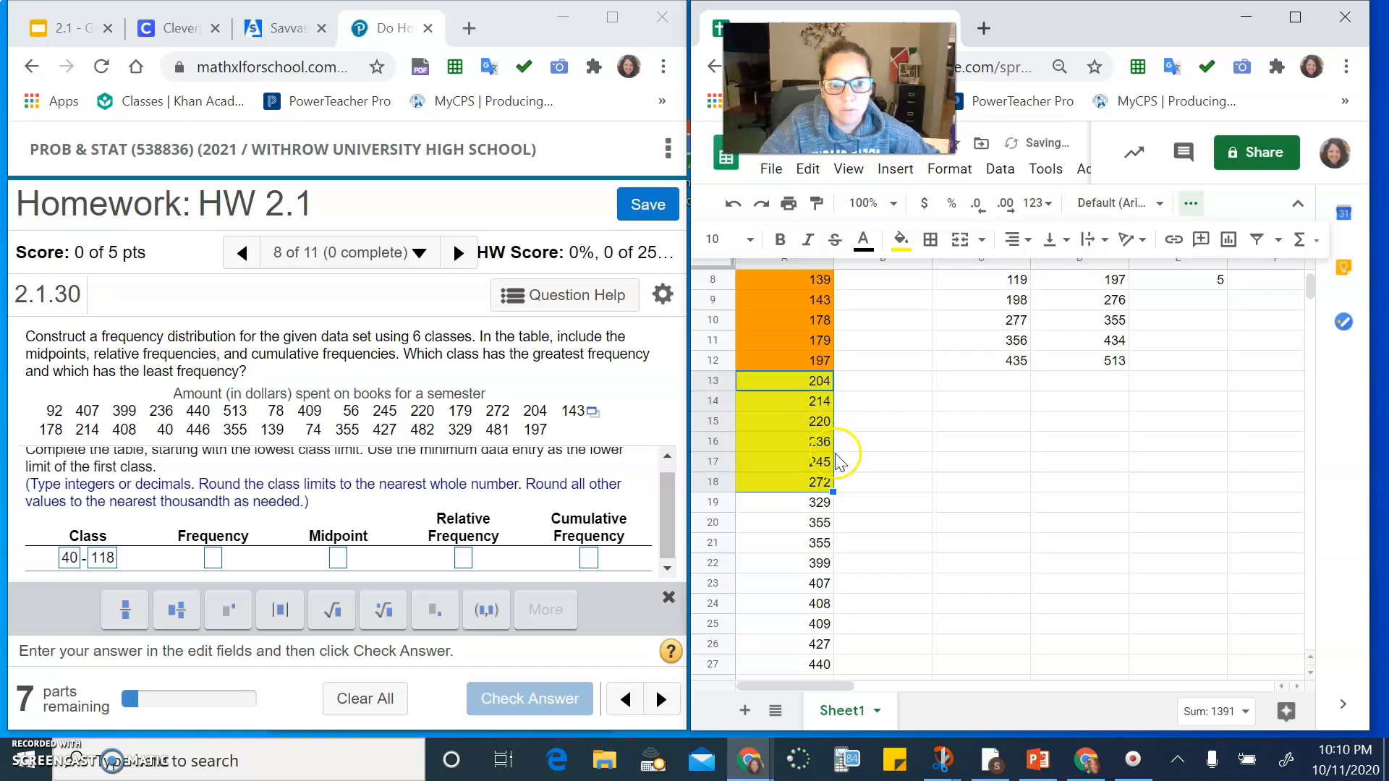
scroll(1085, 420, "up", 1)
left_click(1210, 381)
type("6")
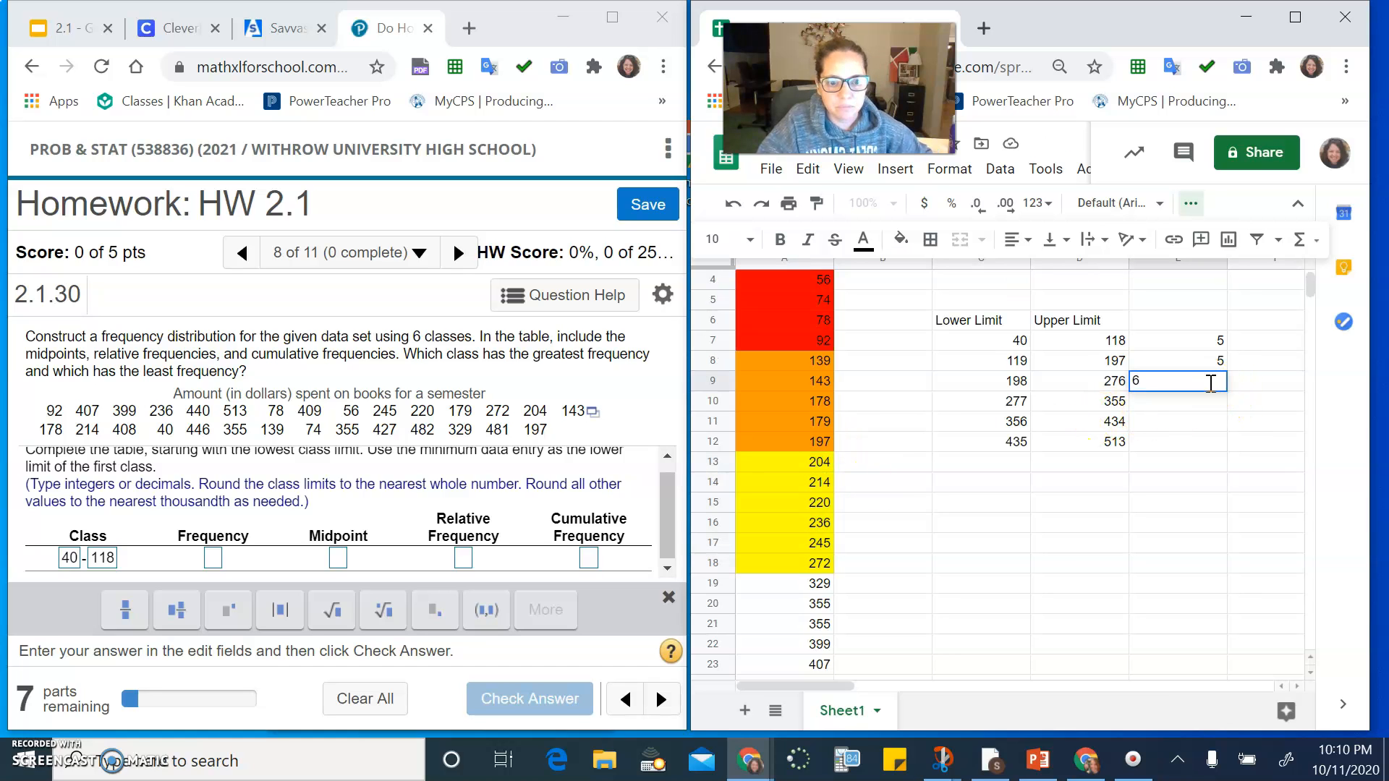
key("Return")
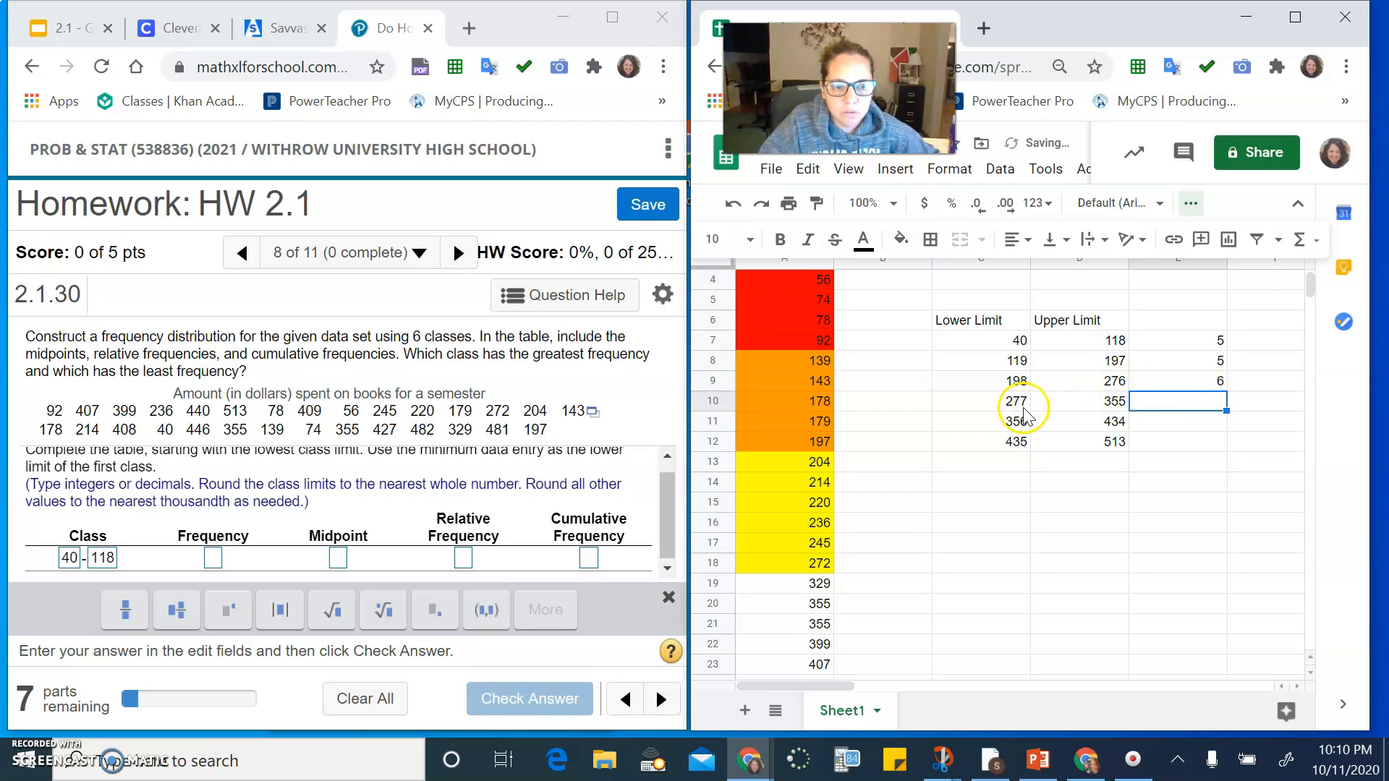
Shade the fourth class's data values, A19:A21, green and enter its frequency of 3 in E10.
left_click_drag(813, 579, 803, 627)
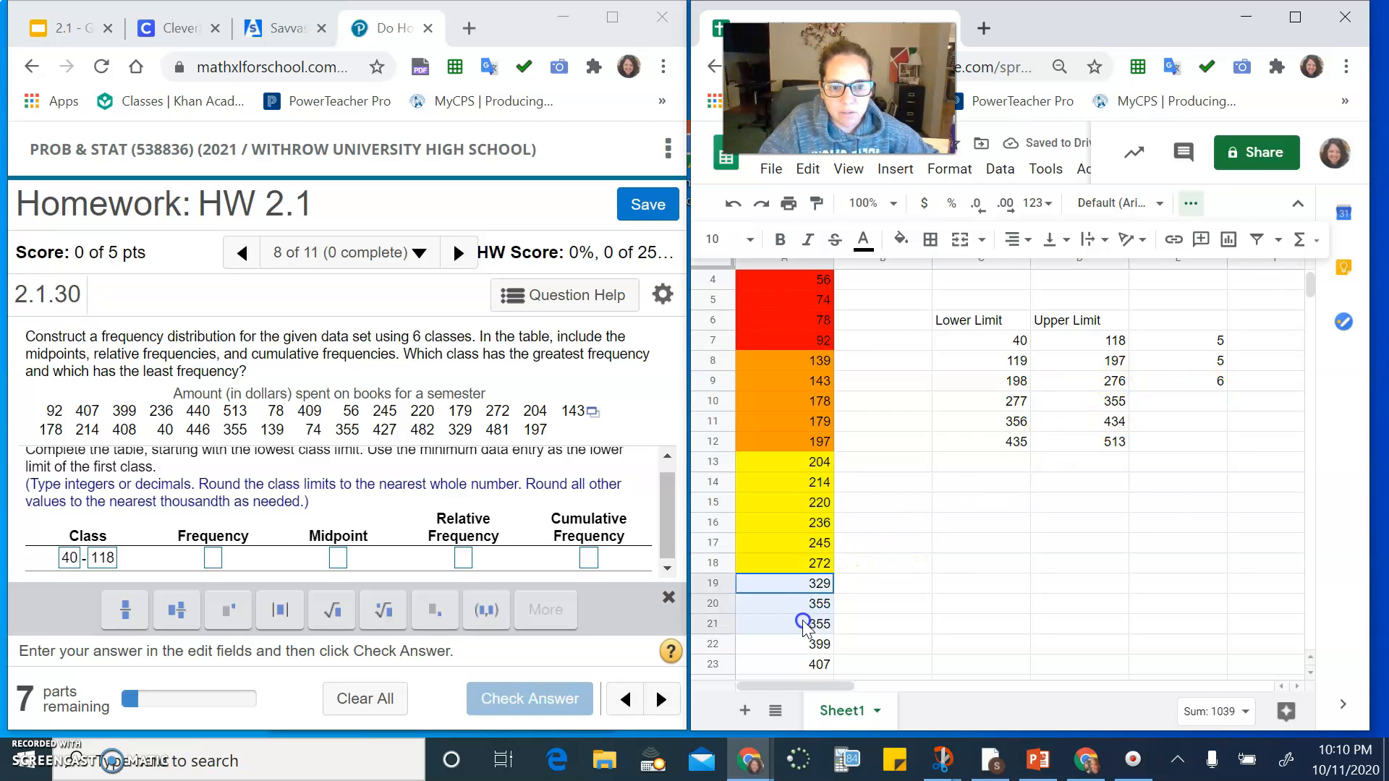
left_click(901, 239)
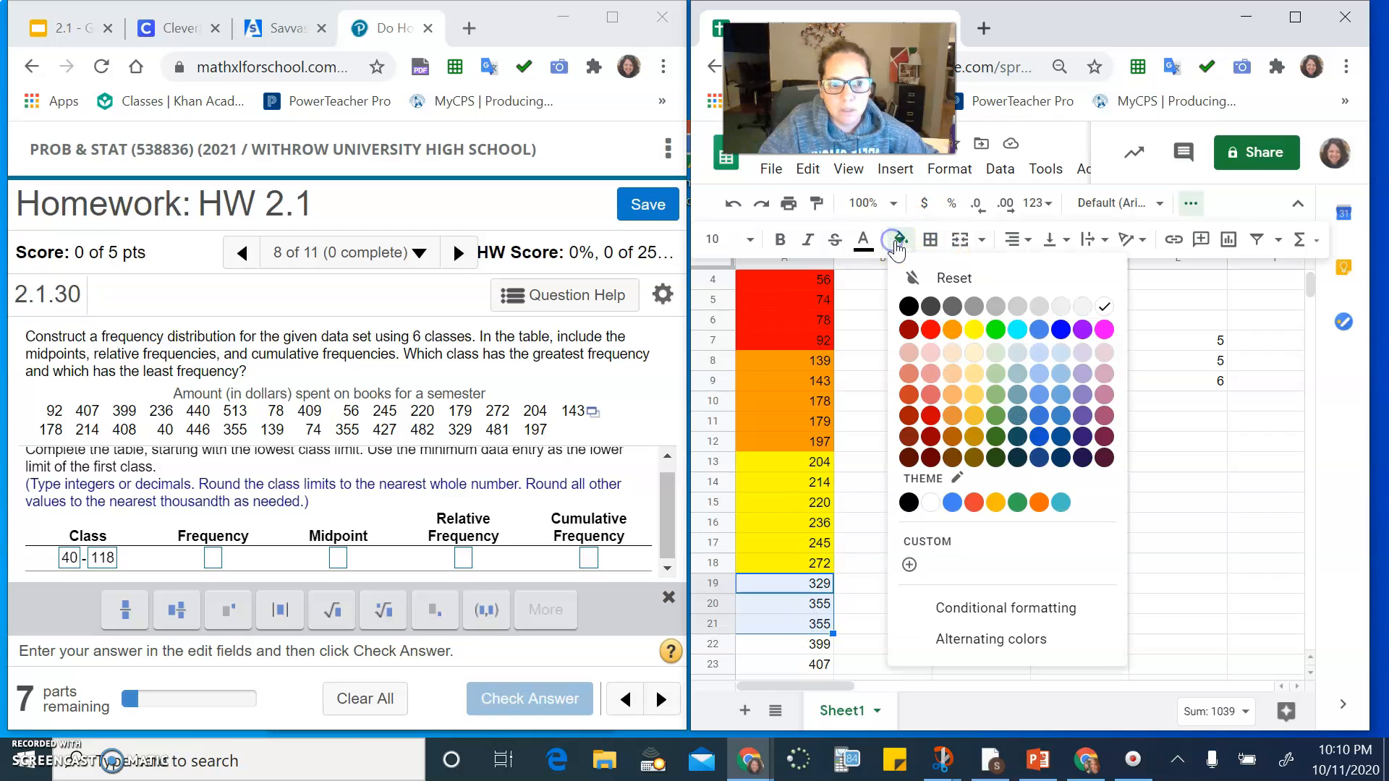
left_click(995, 329)
left_click(1194, 403)
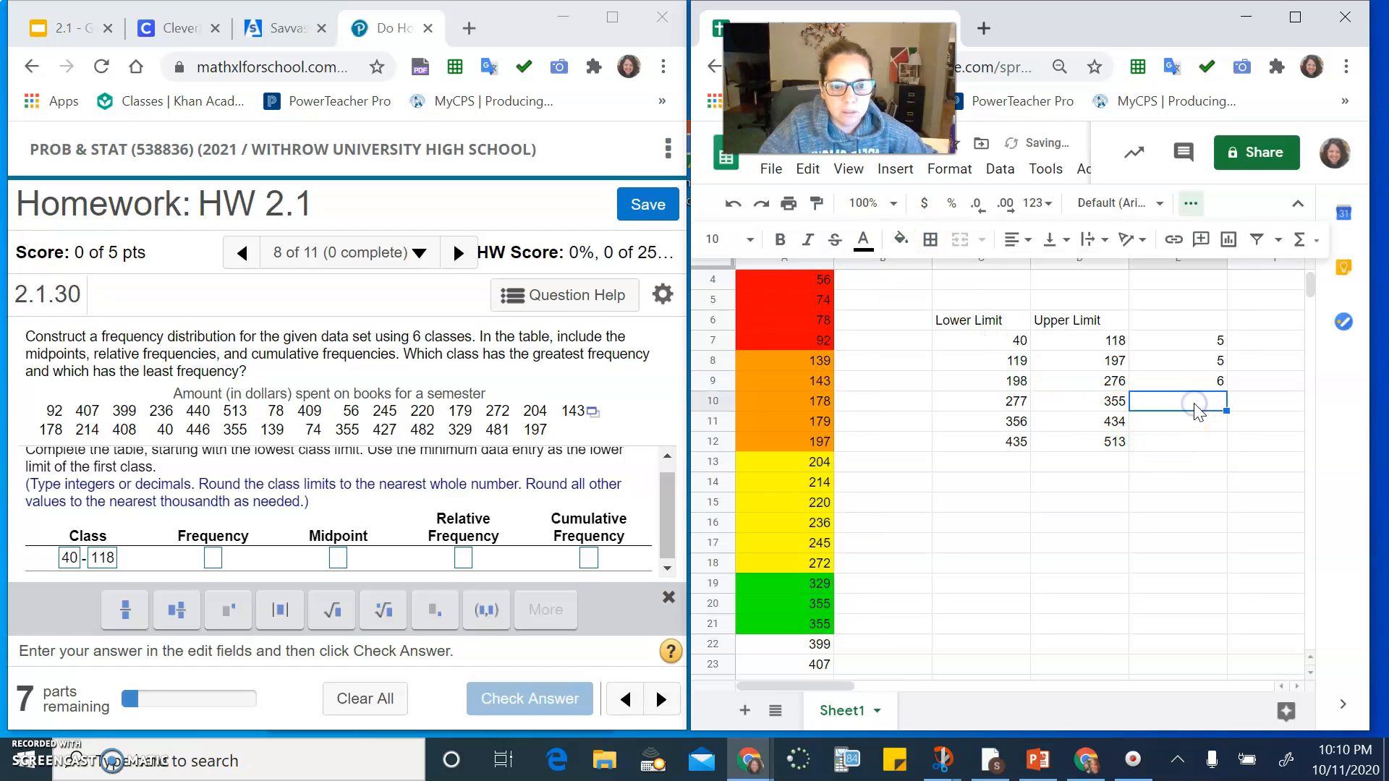
type("3")
key("Return")
Shade the fifth class's data values, A22:A26, cyan and enter its frequency of 5 in E11.
scroll(1049, 448, "down", 3)
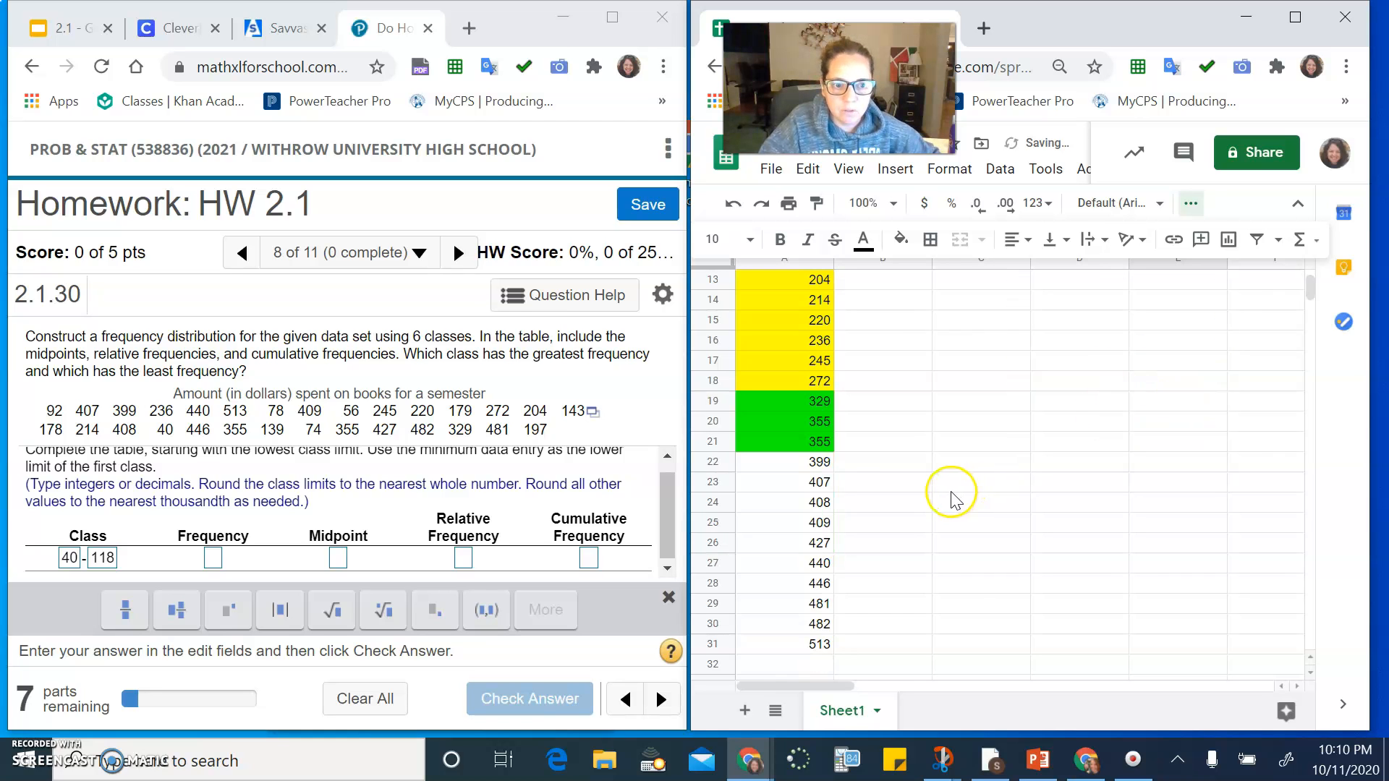
scroll(904, 449, "up", 1)
left_click(1093, 321)
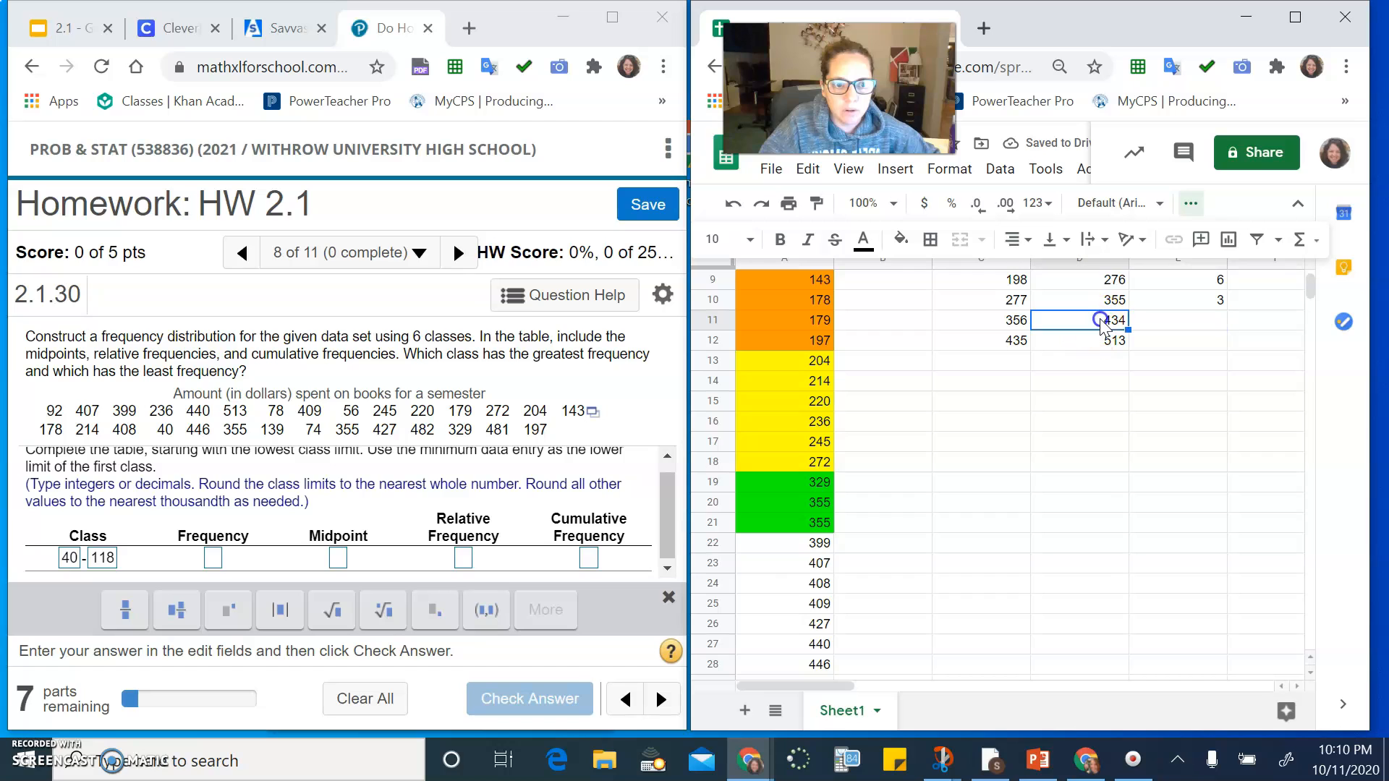
left_click_drag(818, 542, 838, 625)
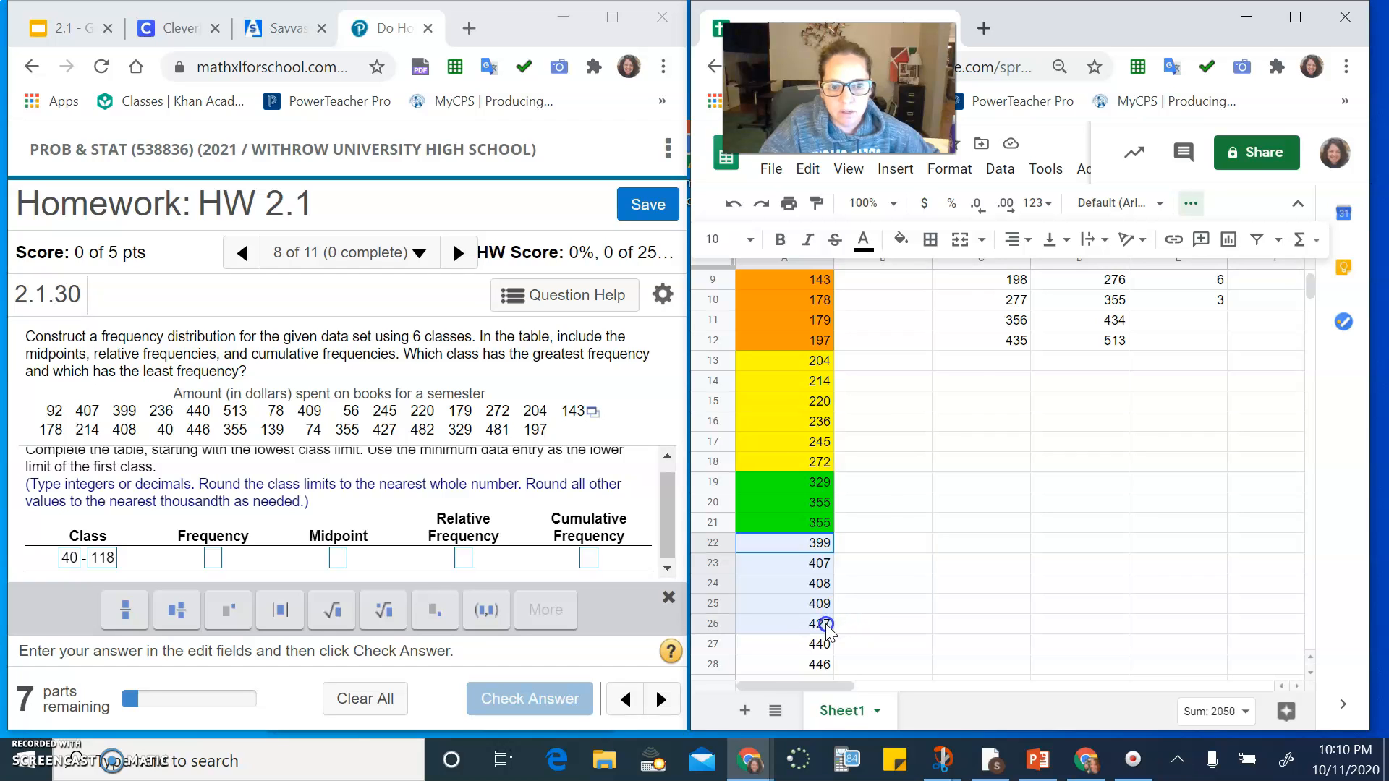
left_click(901, 239)
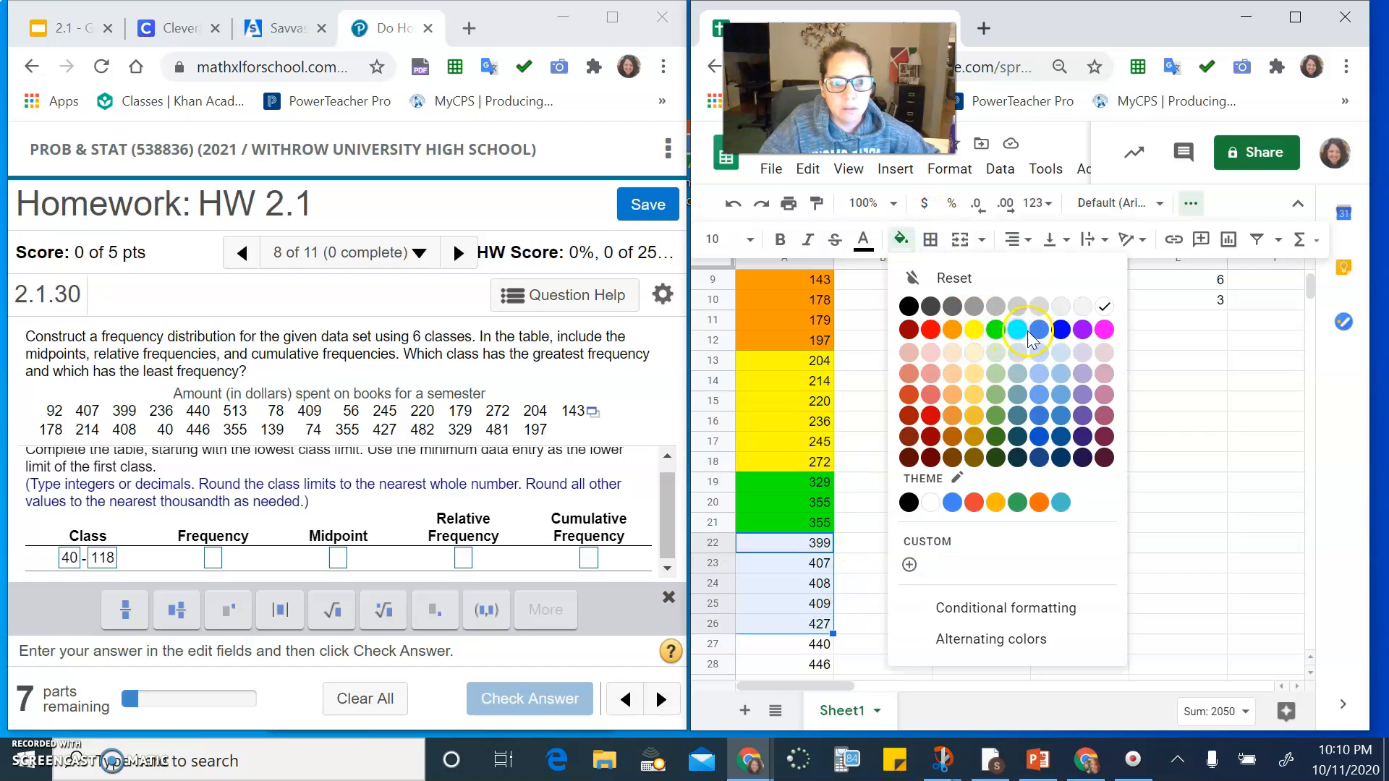
left_click(1020, 333)
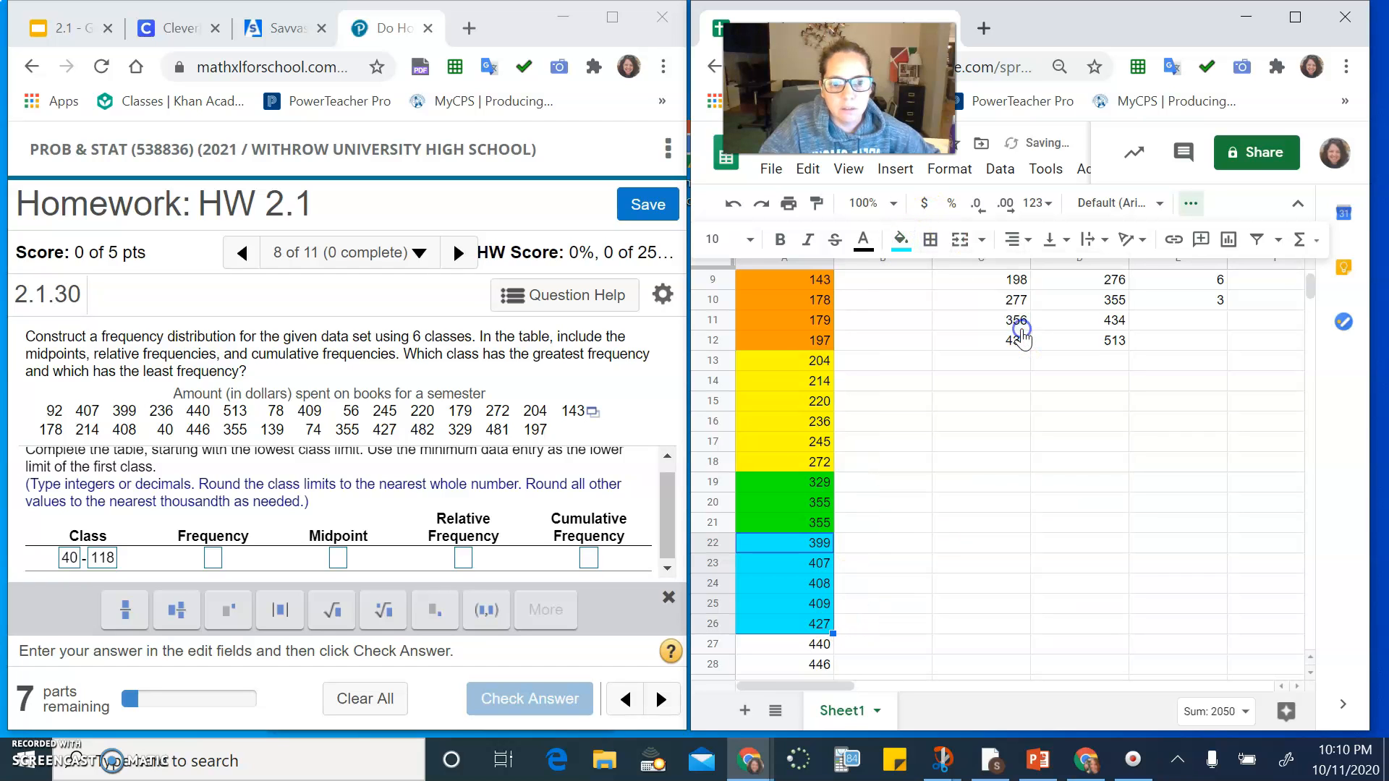
left_click(1198, 322)
type("5")
key("Return")
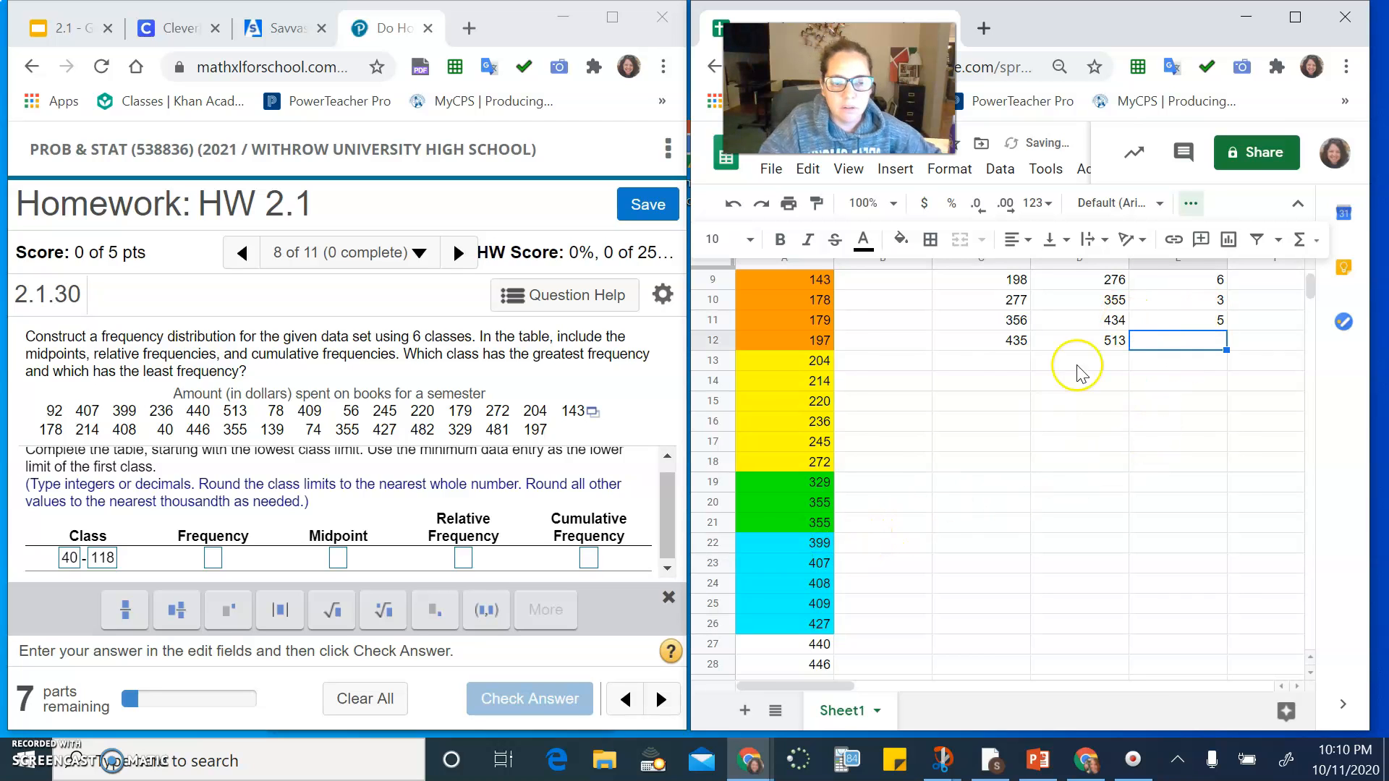
Shade the sixth class's data values, A27:A31, cornflower blue and enter its frequency of 5 in E12.
left_click(1023, 340)
left_click(1096, 340)
scroll(832, 455, "down", 3)
left_click_drag(818, 461, 812, 544)
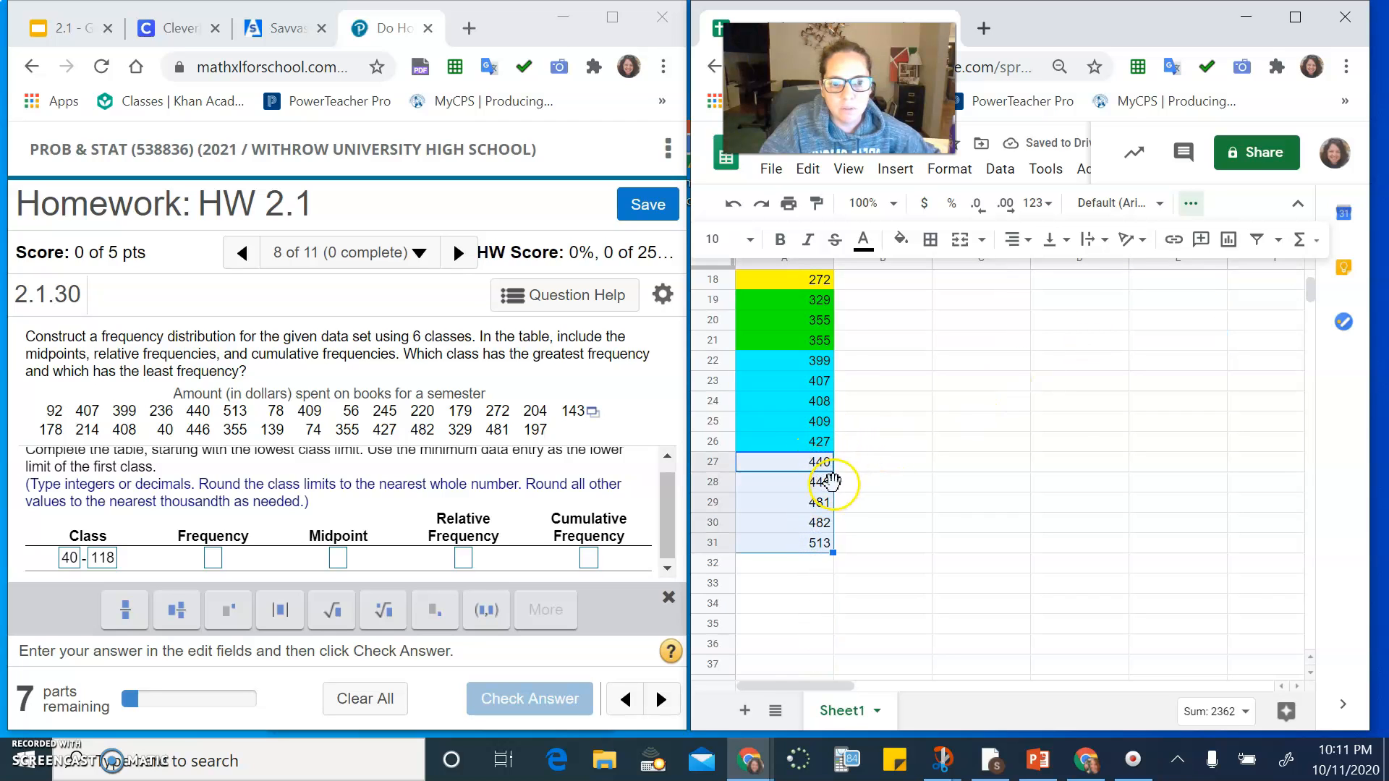
left_click(901, 239)
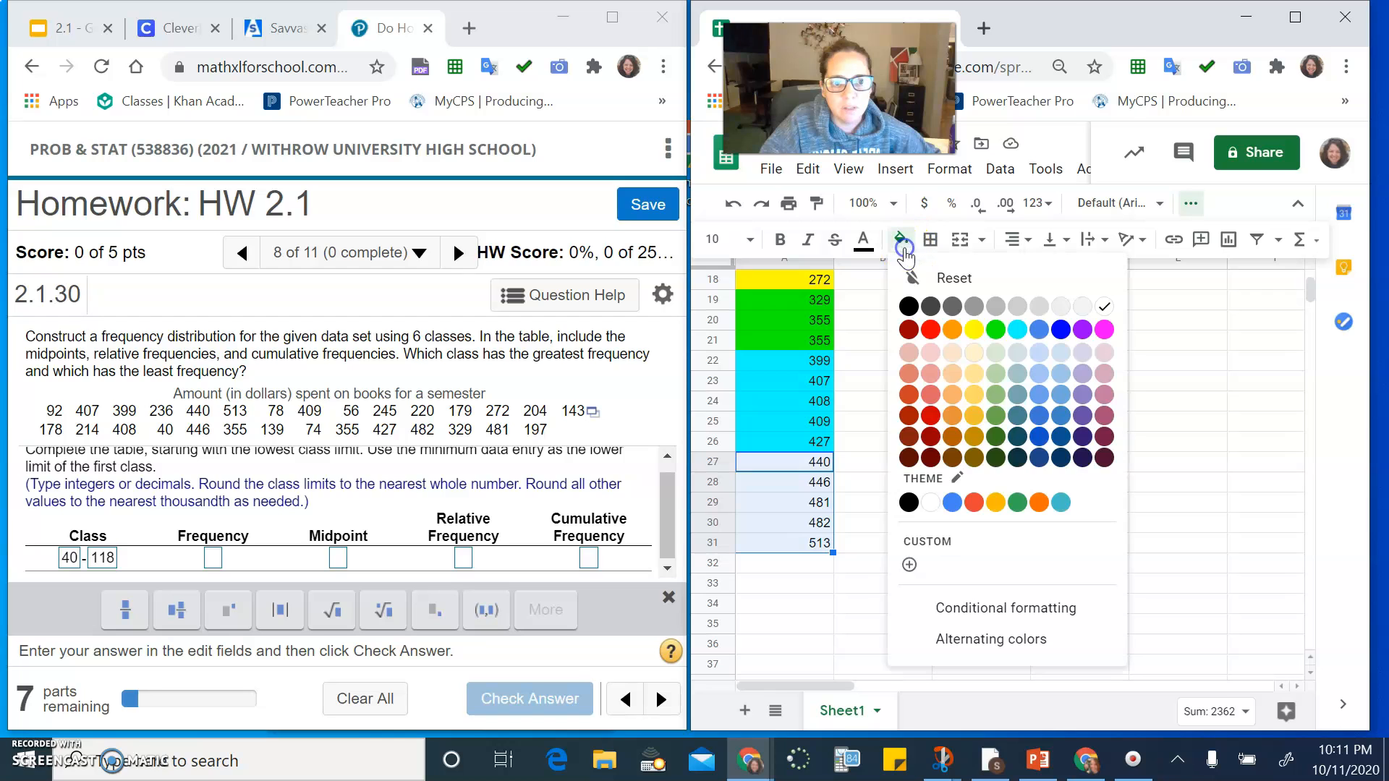
left_click(1042, 329)
scroll(1092, 425, "up", 5)
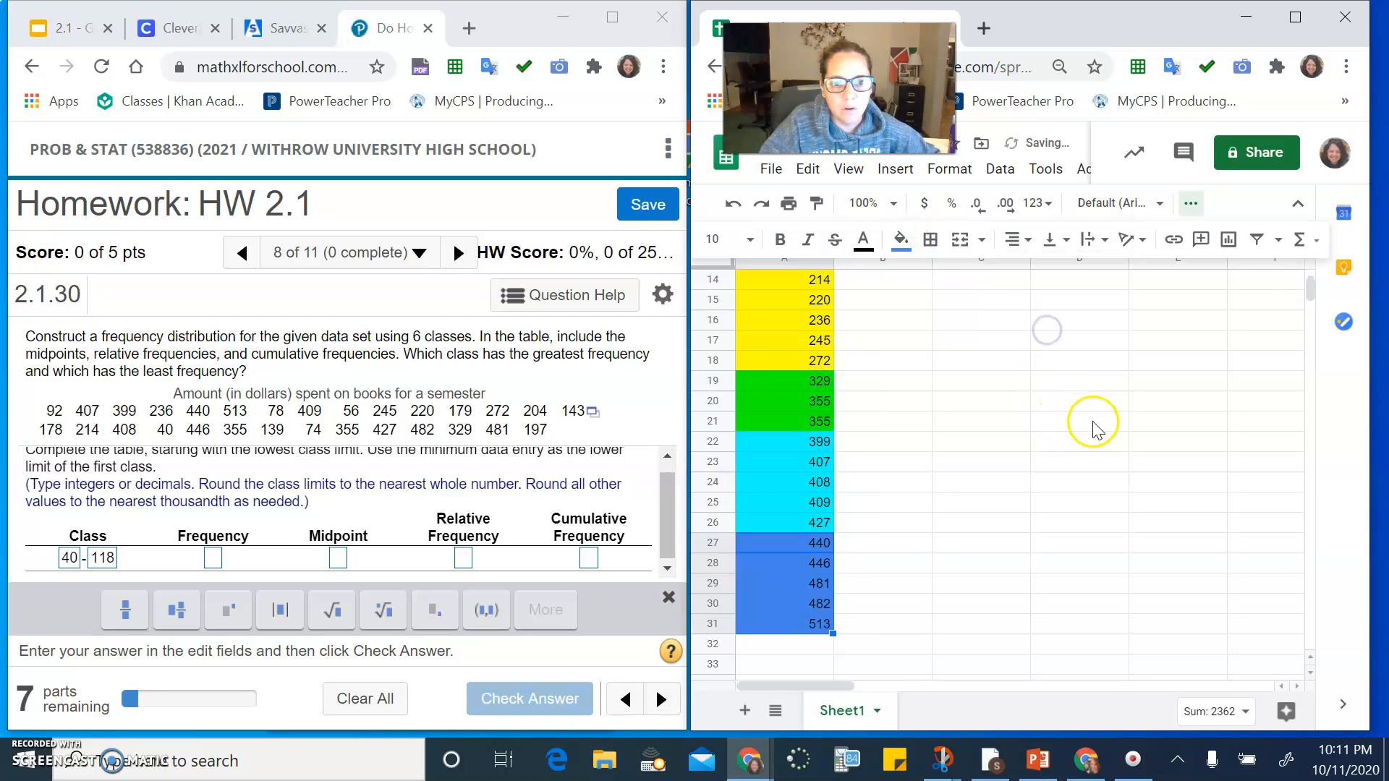
left_click(1188, 441)
type("5")
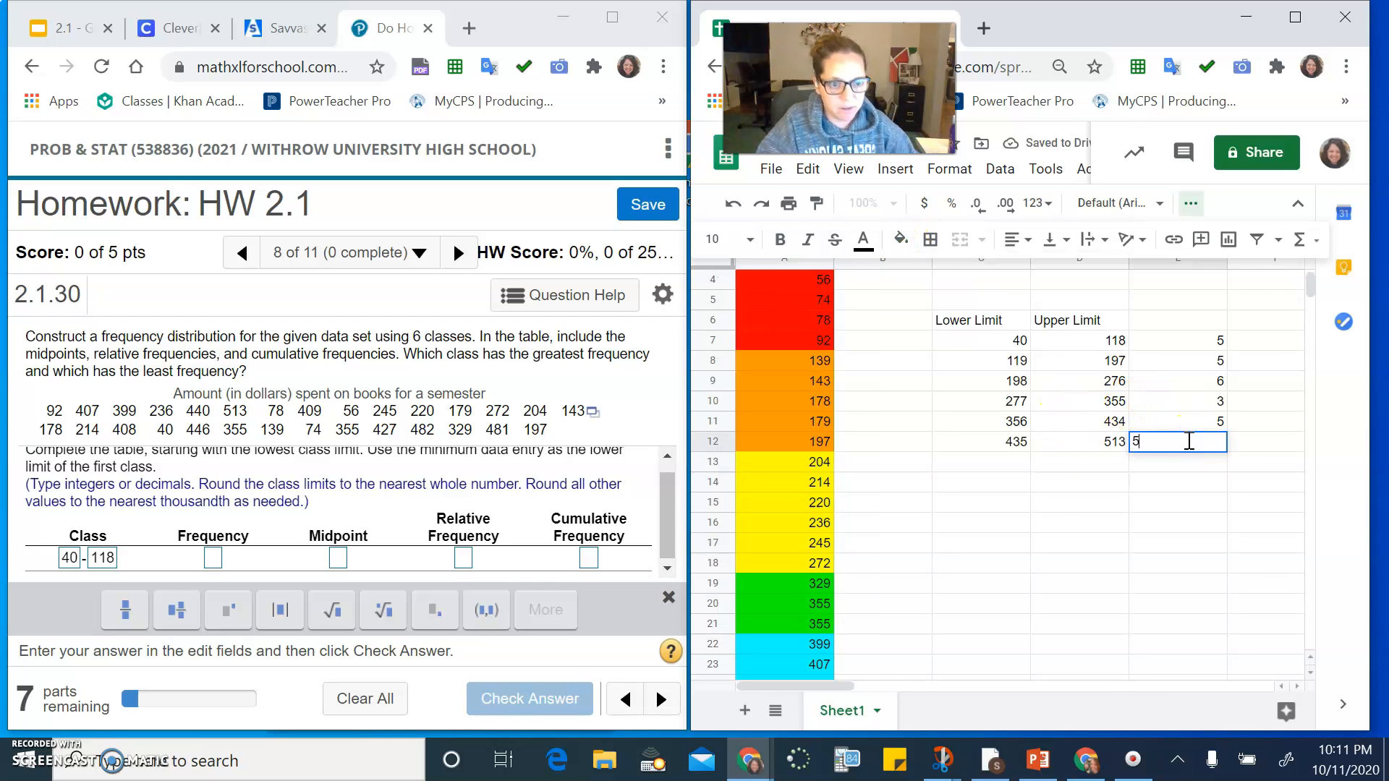
key("Return")
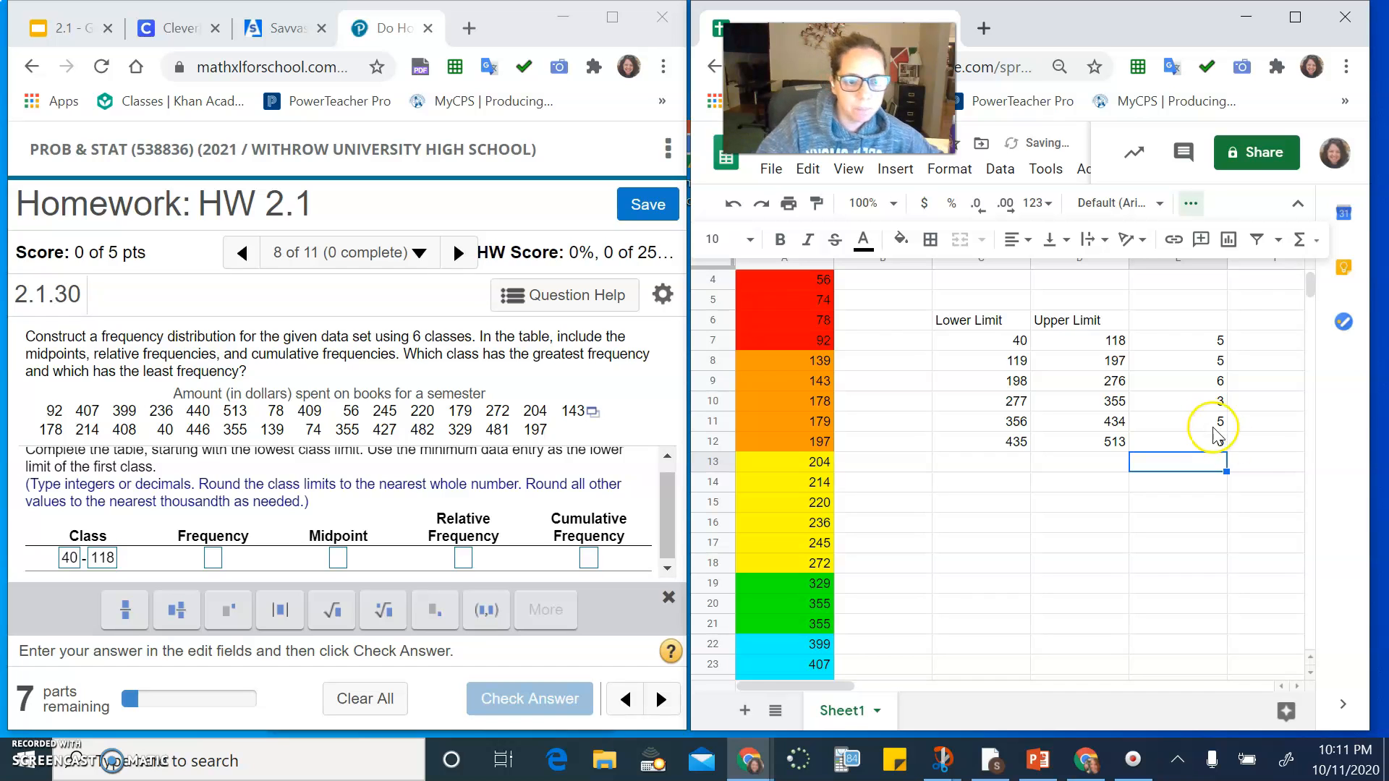
Add the header "Frequency" in E6, and enter 5 as the 40-118 class's frequency in the MathXL table.
left_click(1157, 319)
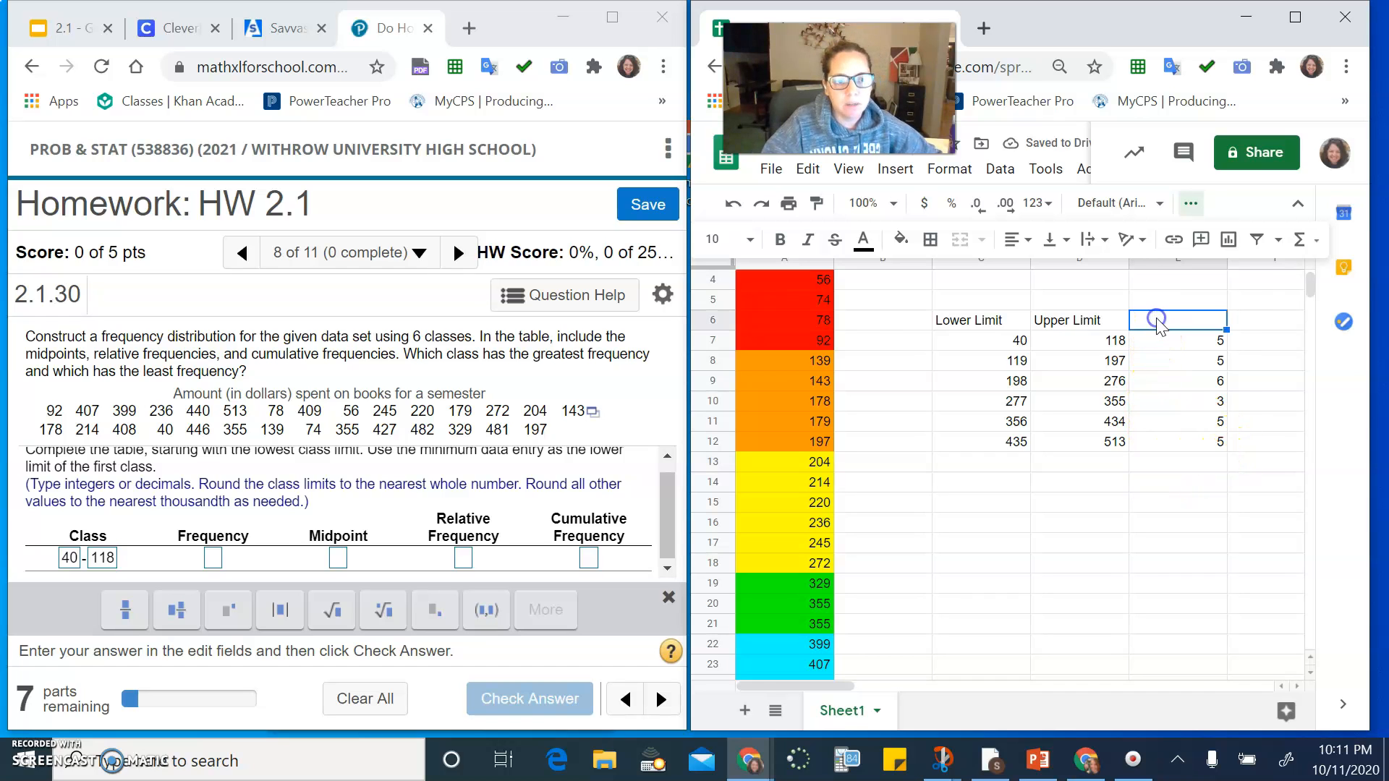
type("Frequency")
key("Return")
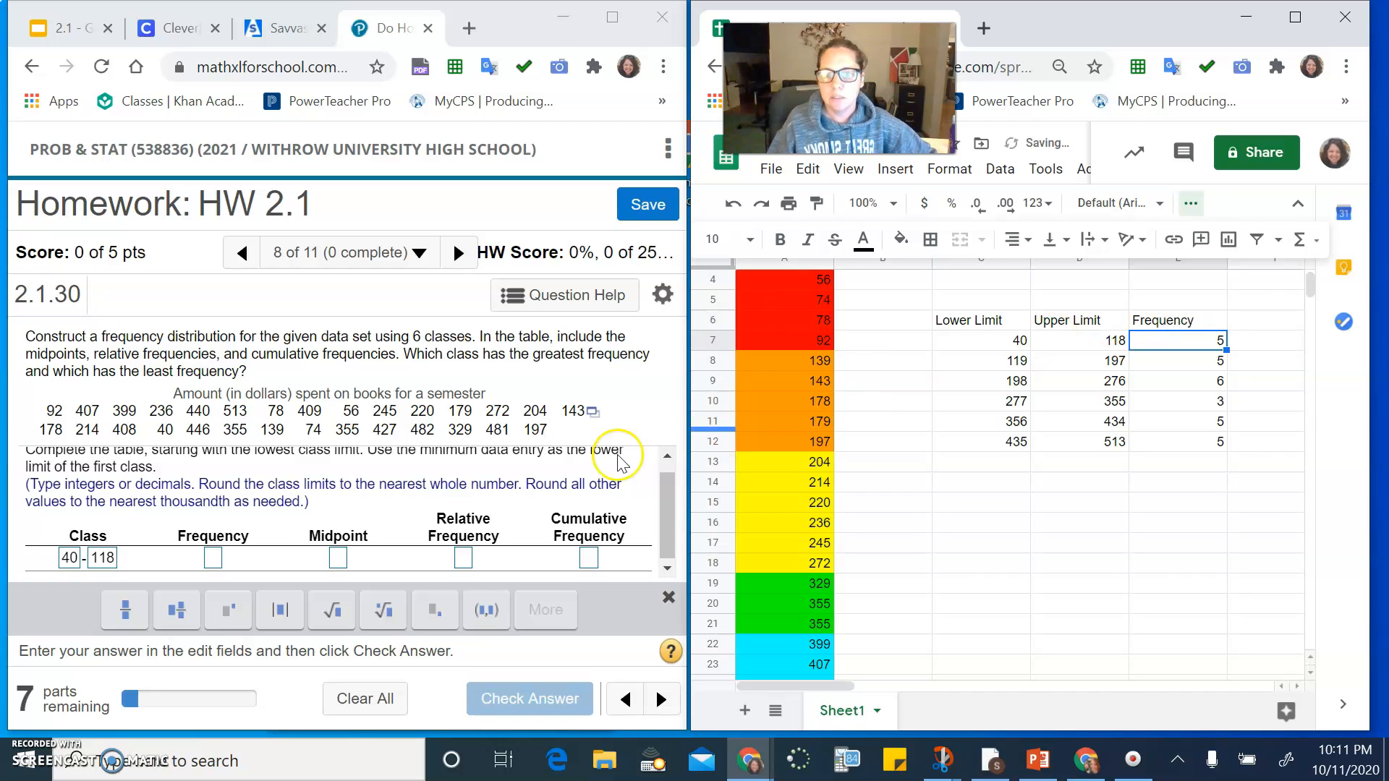
left_click(213, 558)
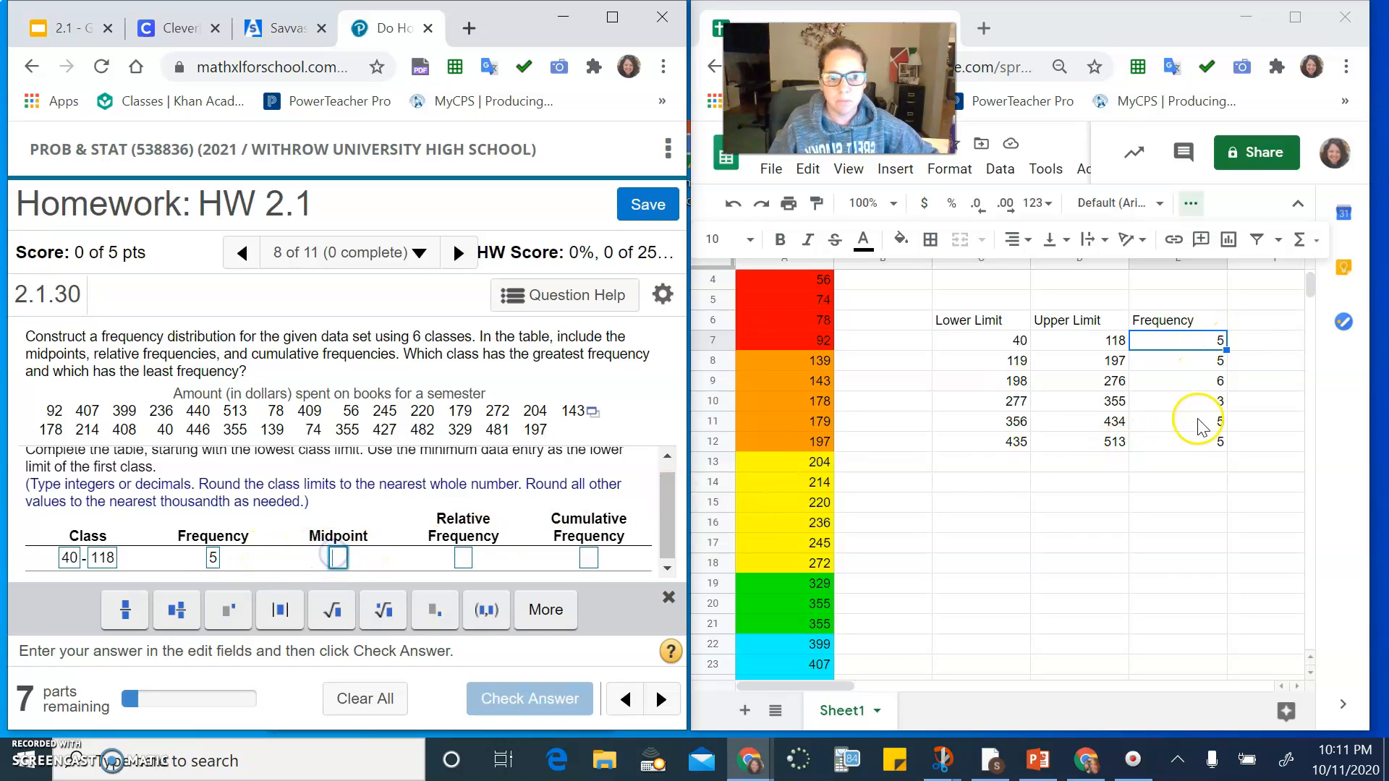
In the spreadsheet, add the header "Midpoint" in F6 beside the Frequency column.
left_click(1252, 323)
type("Midpoint")
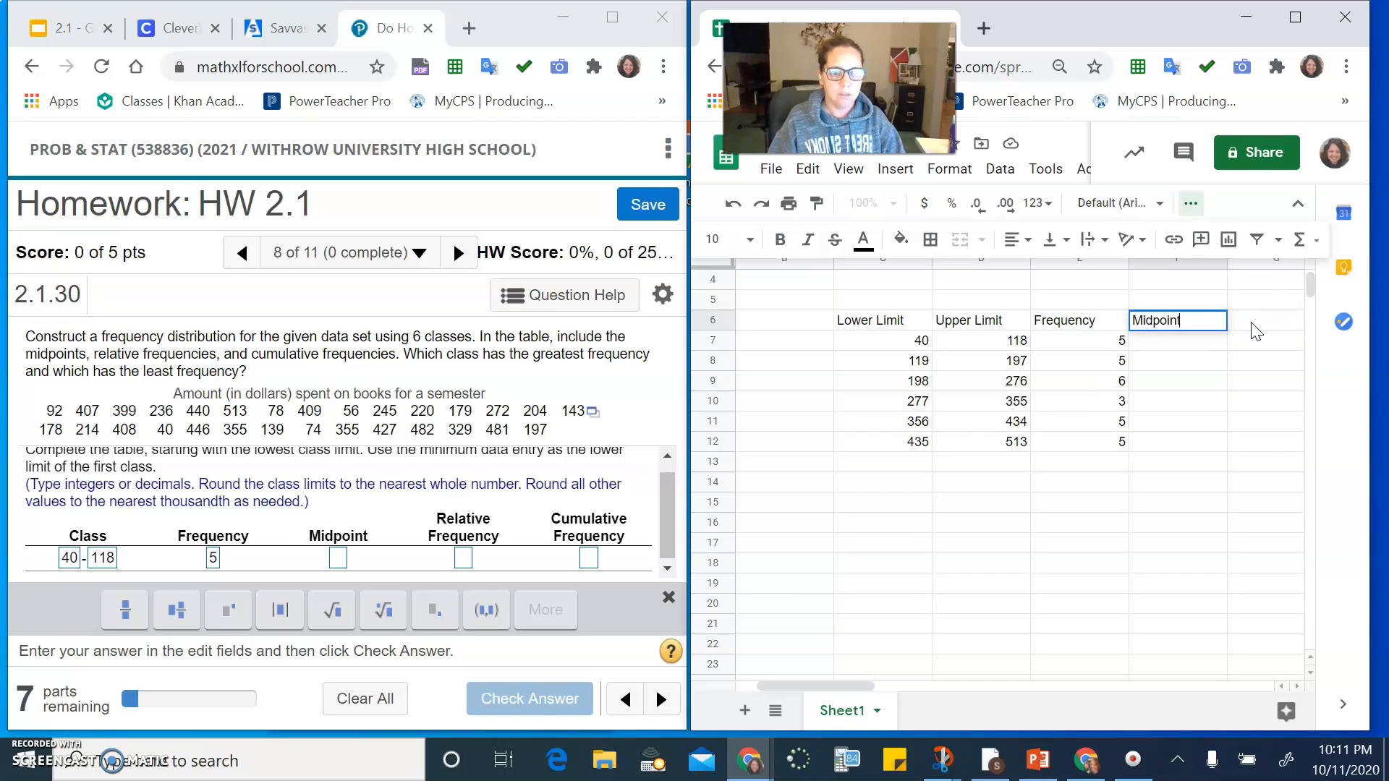
key("Up")
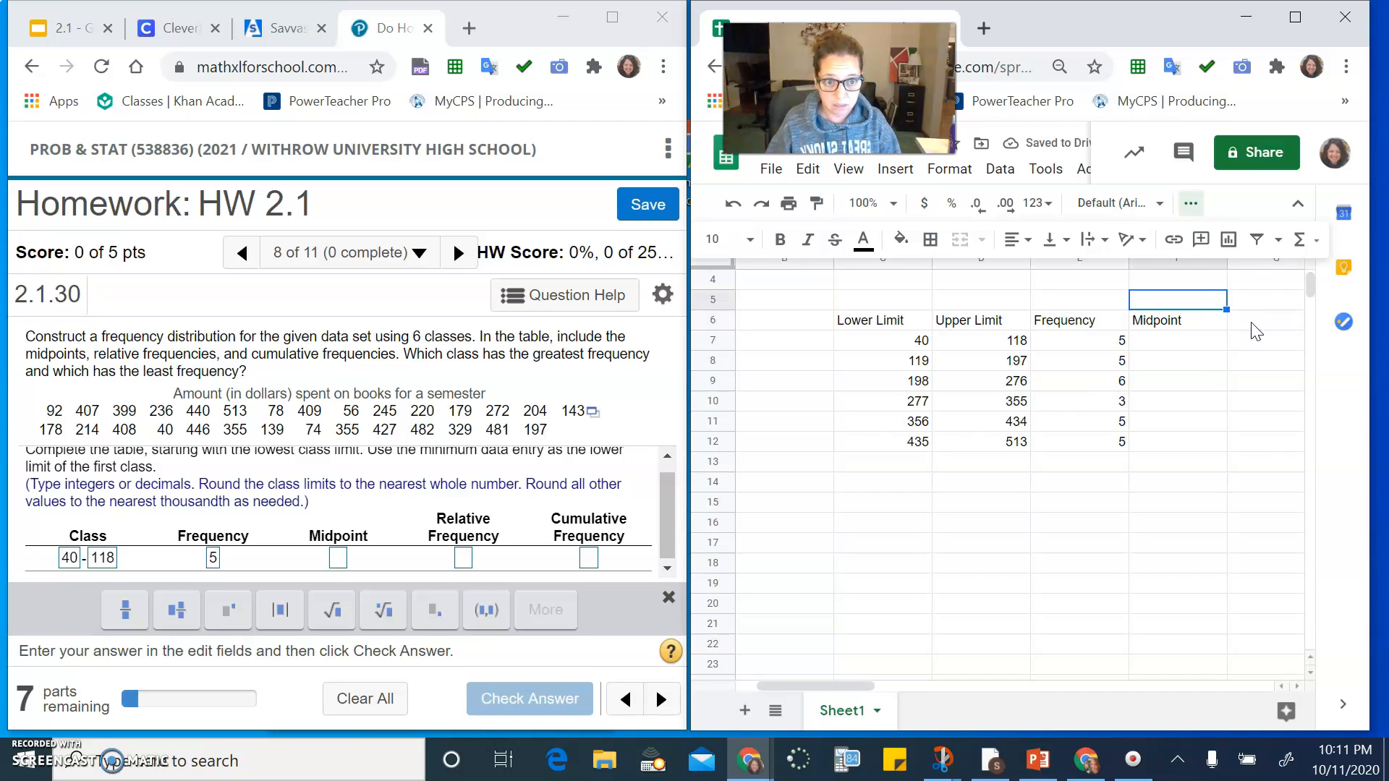
Write the midpoint rule "(upper + lower)/2" in F5 above the Midpoint header.
type("upper + lower)/2")
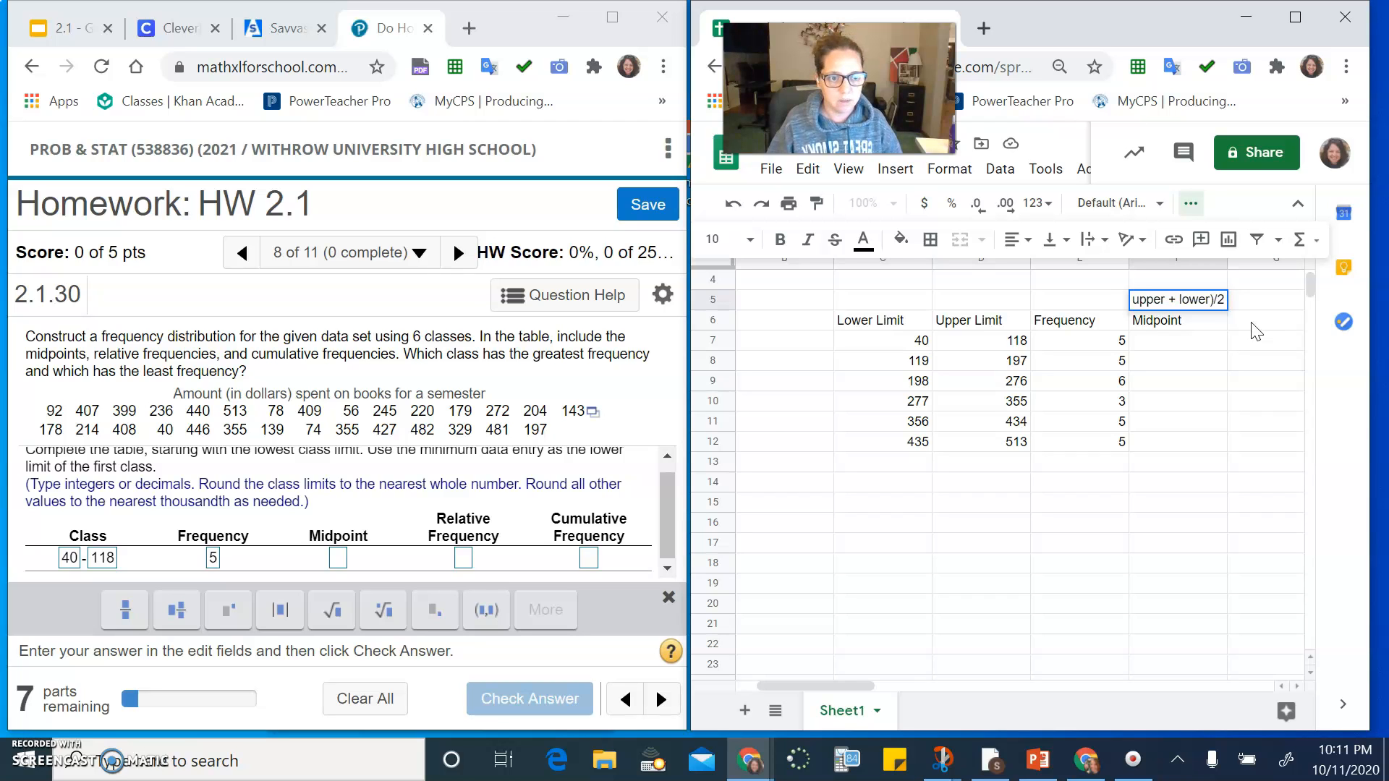
key("Left")
key("Right")
double_click(1136, 299)
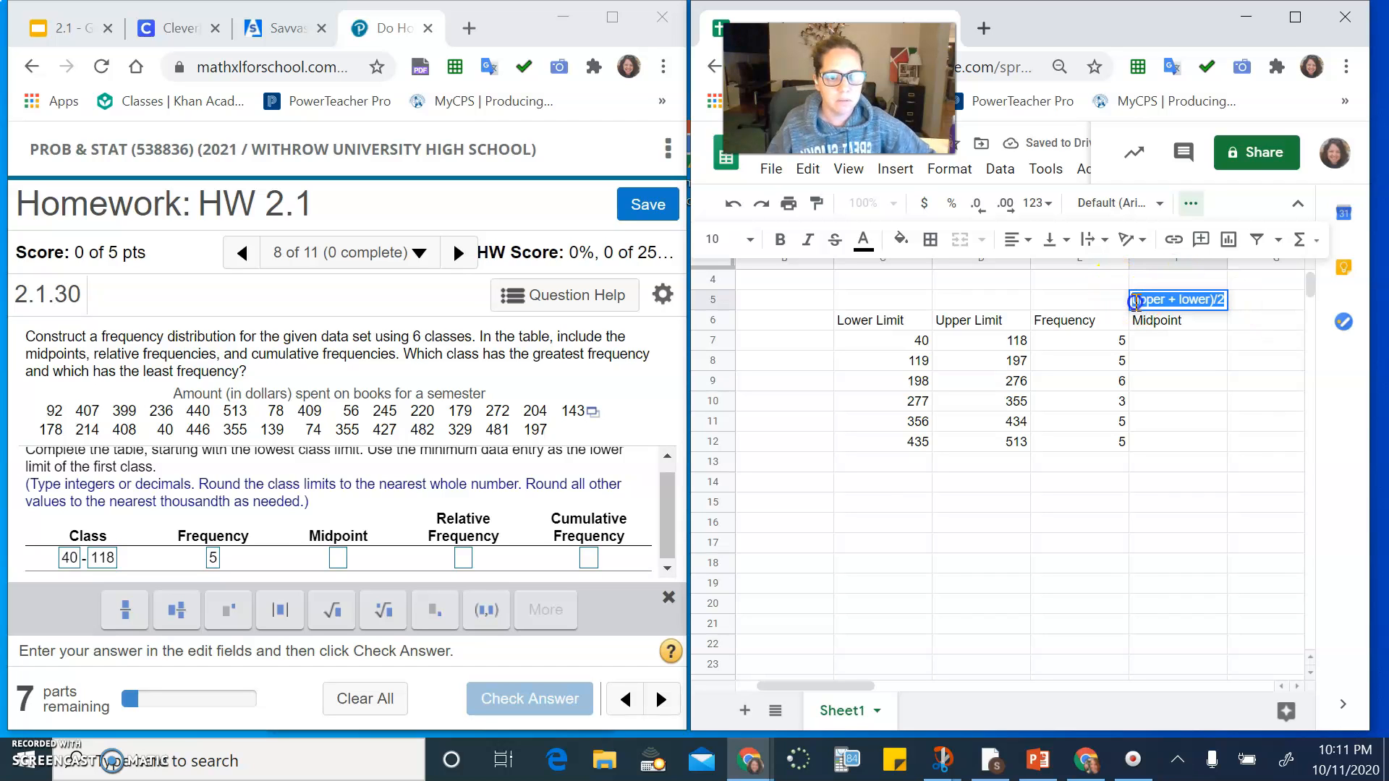
left_click(1136, 300)
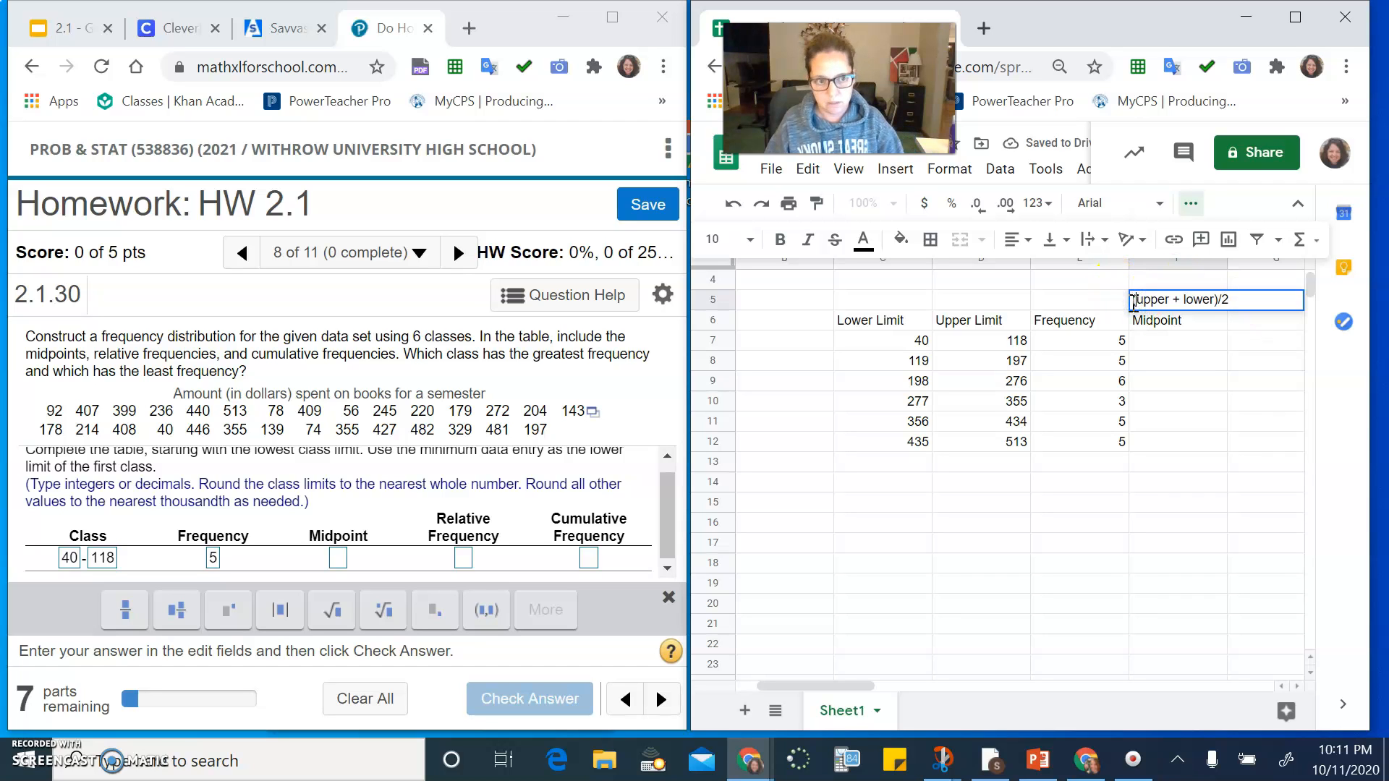
type("(")
key("Return")
Calculate the first class's midpoint in F7 with the formula =(C7+D7)/2.
left_click(1144, 338)
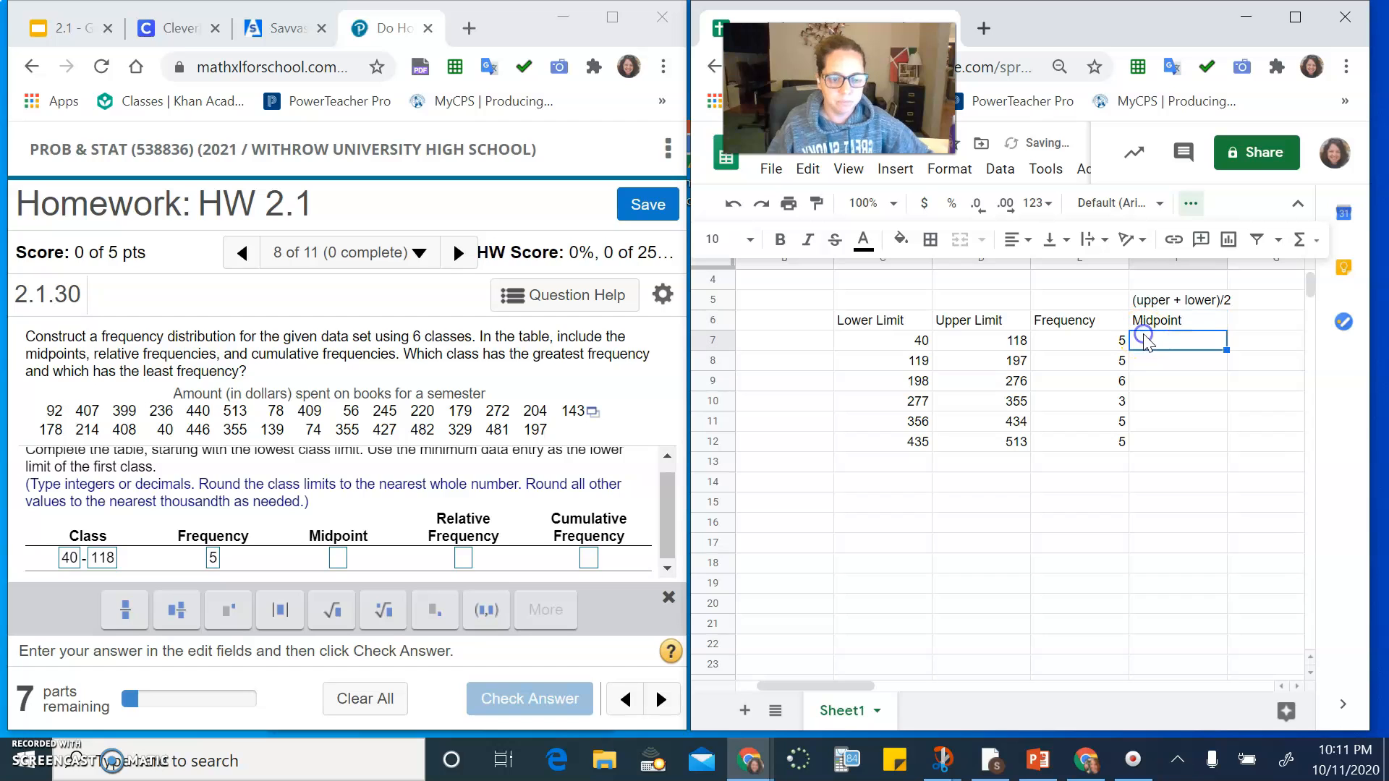
type("=")
key("Left")
key("Left")
key("Left")
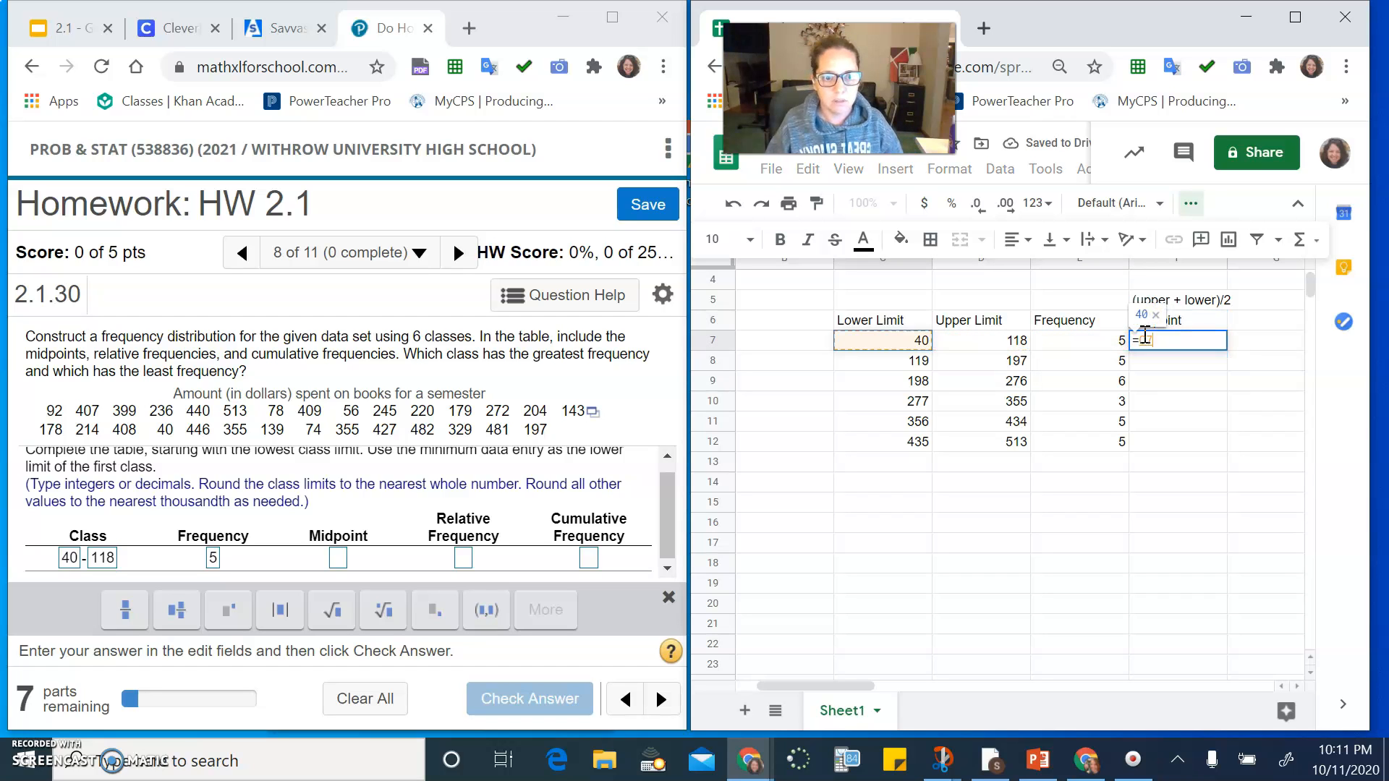
type("+")
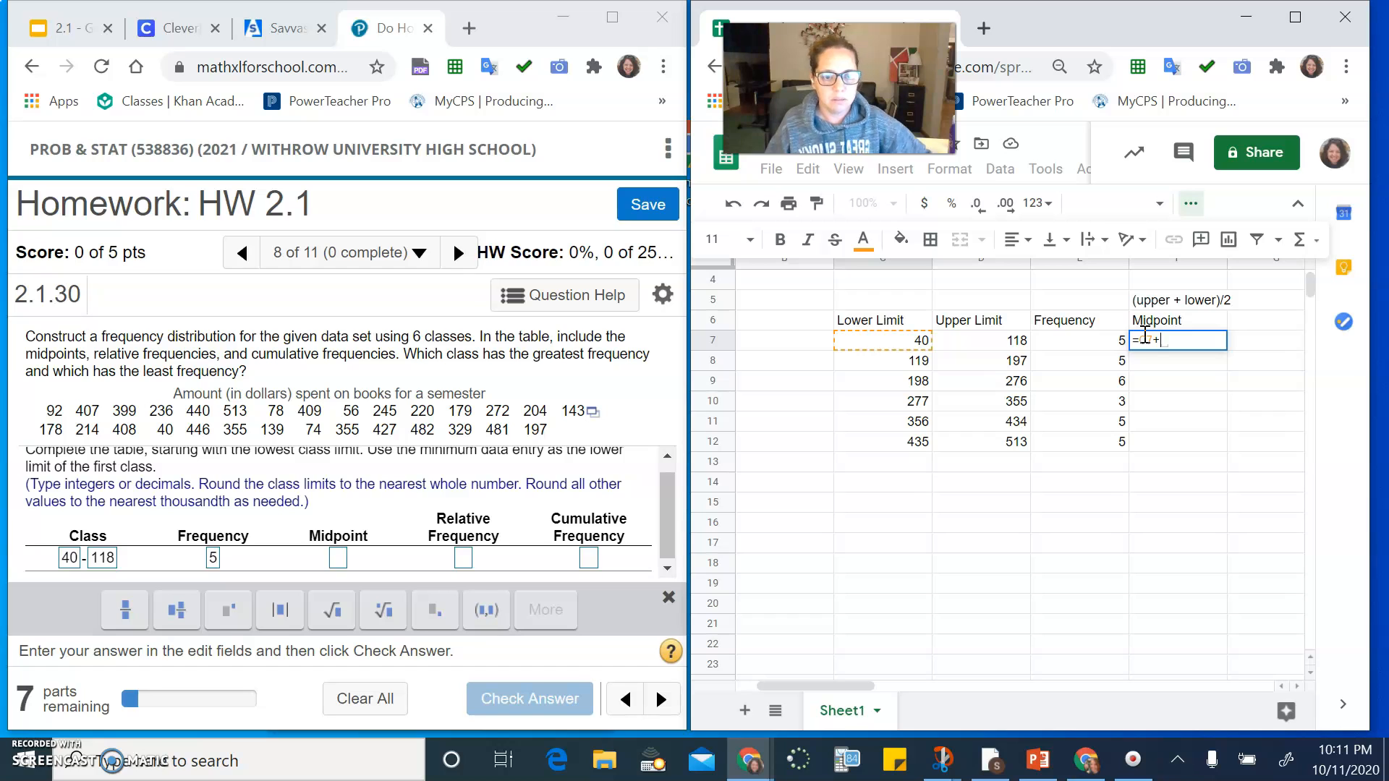
left_click(1014, 339)
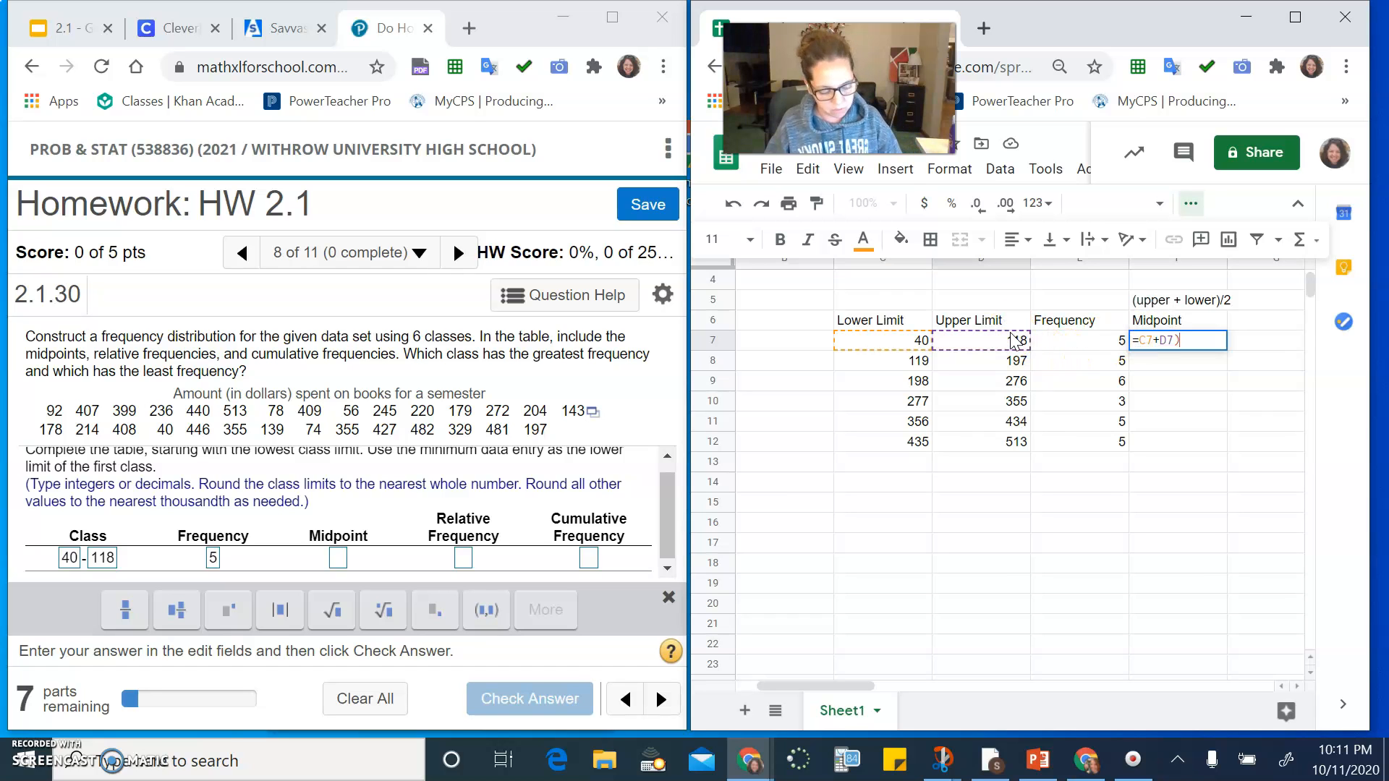
key("Left")
key("Left")
key("Left")
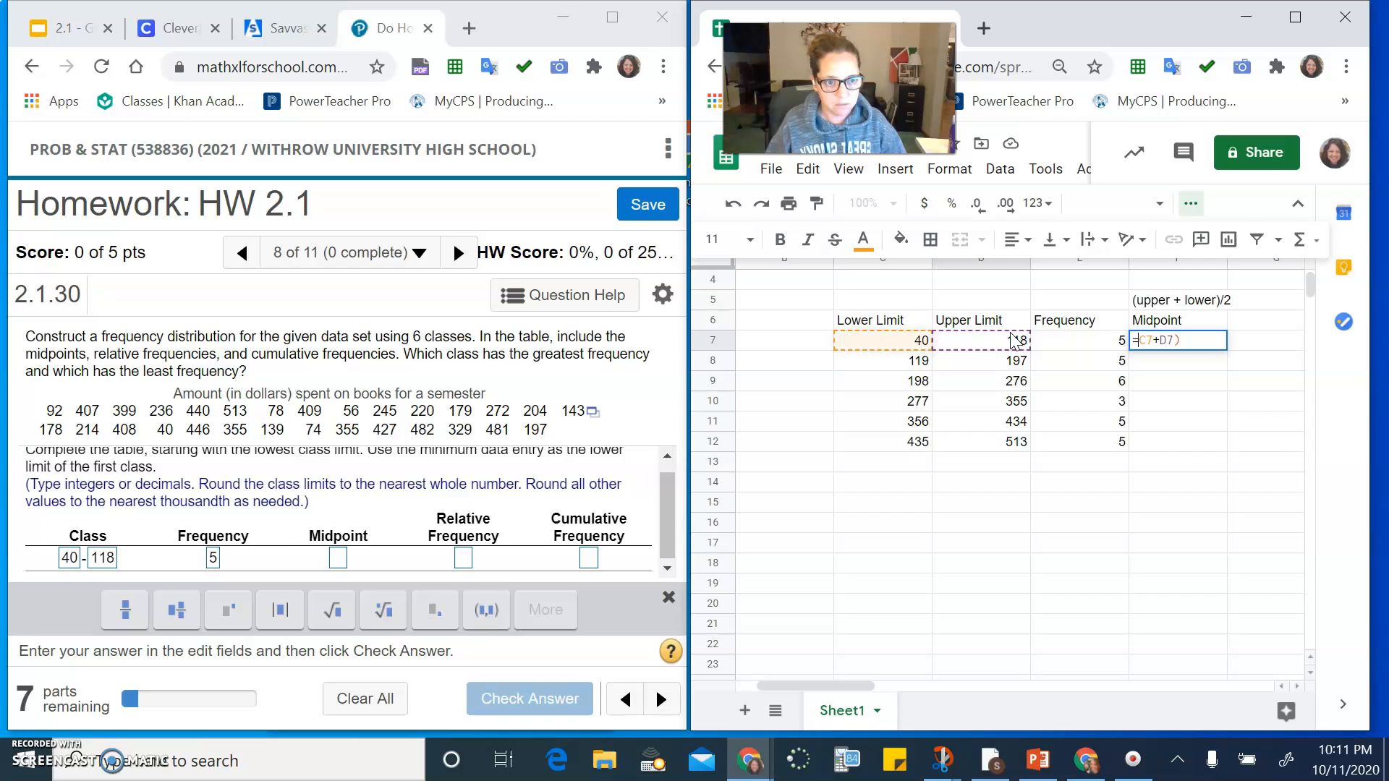
type("(")
key("Right")
key("Right")
key("Right")
key("Right")
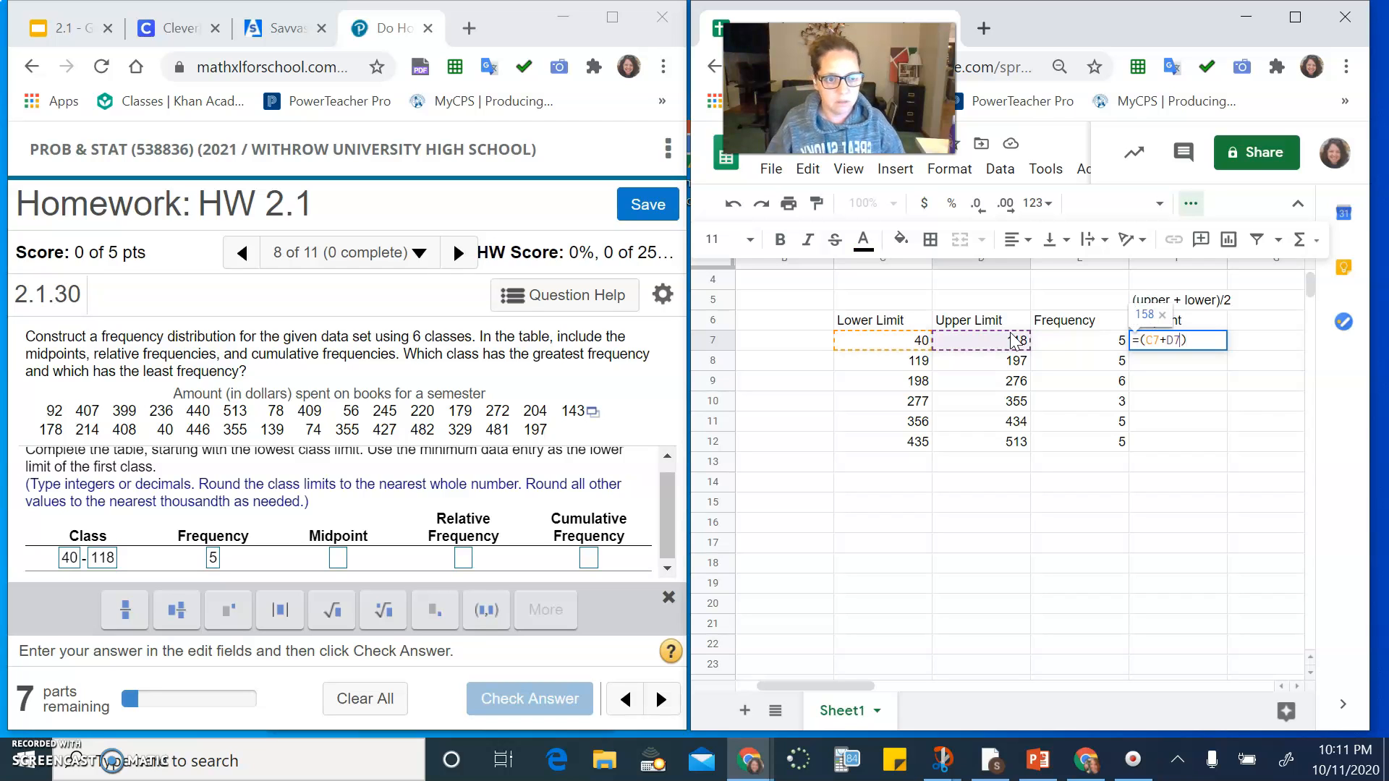
type("/")
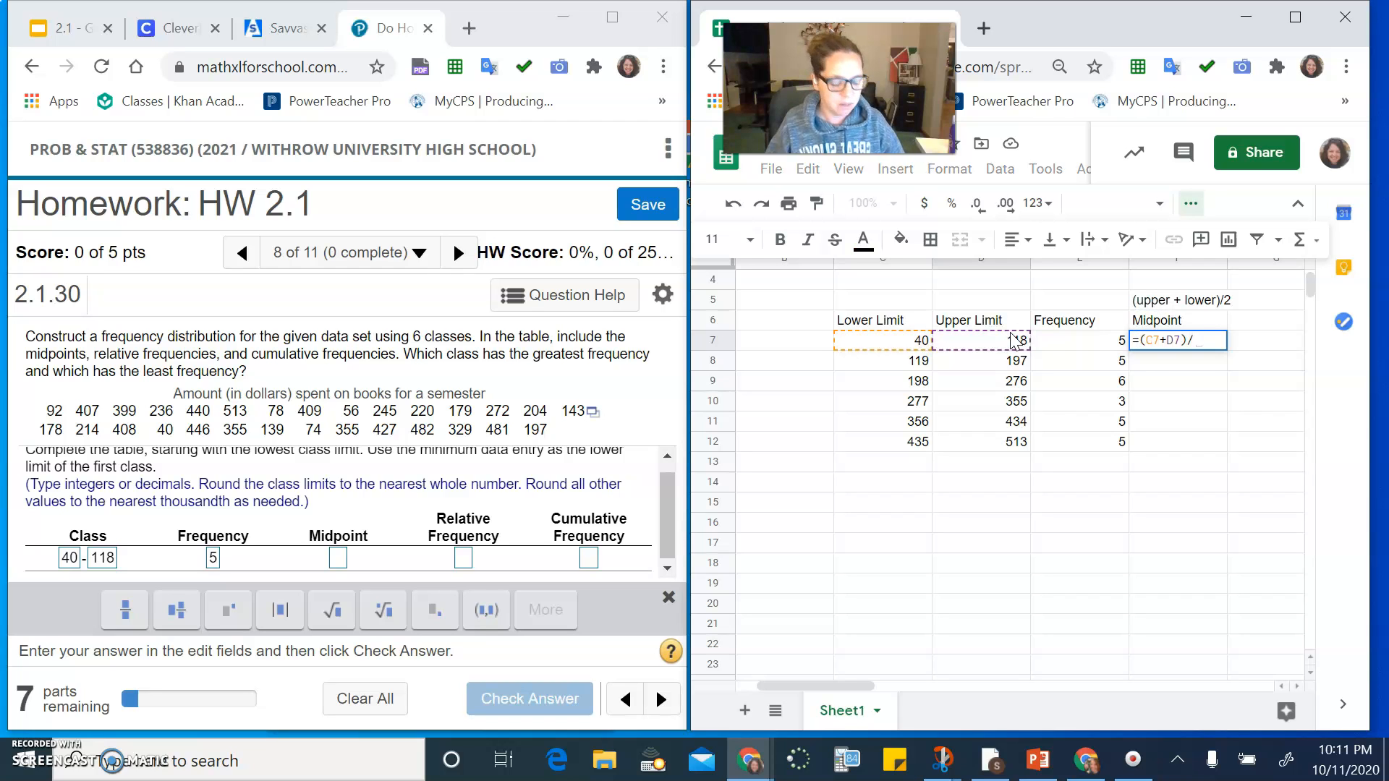
type("2")
key("Return")
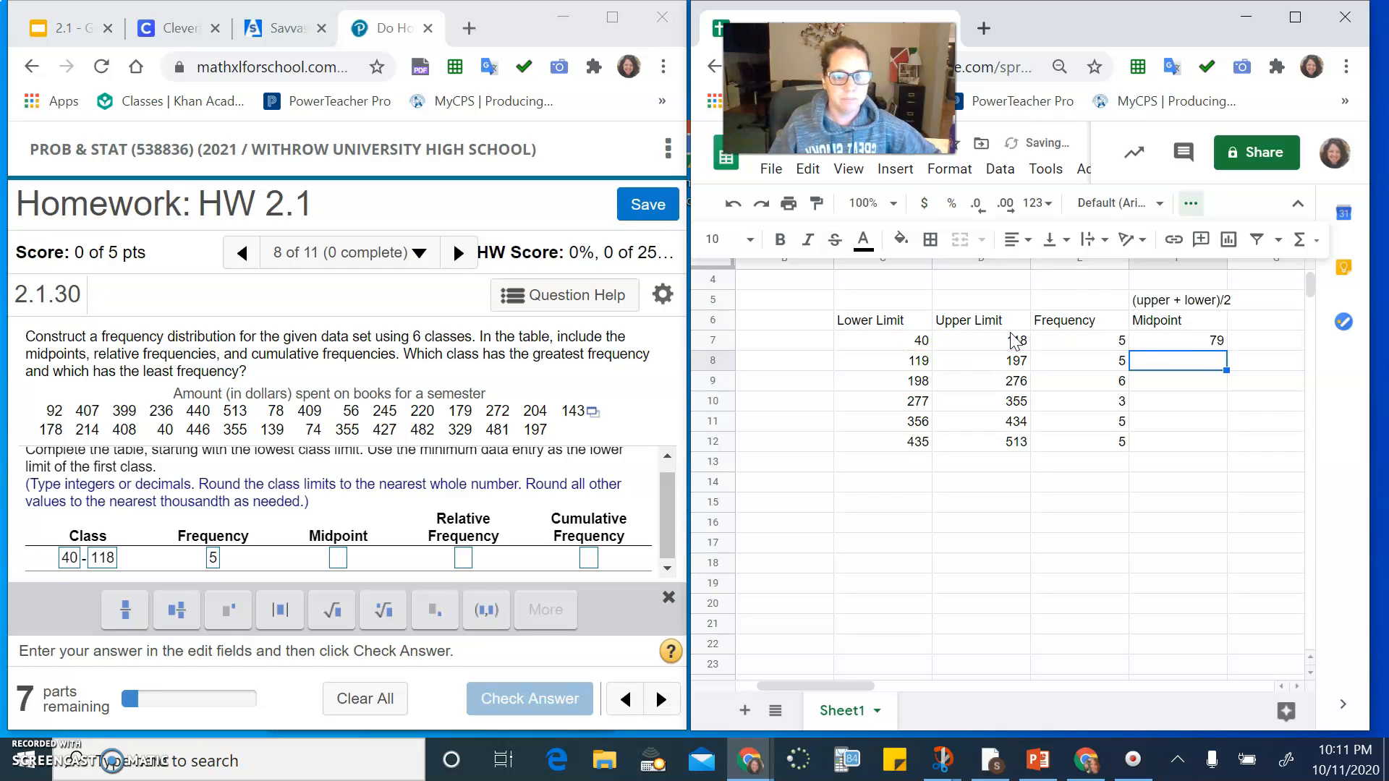
Fill the midpoint formula from F7 down to F12, and enter 79 as the 40-118 class's midpoint in the MathXL table.
left_click(1161, 342)
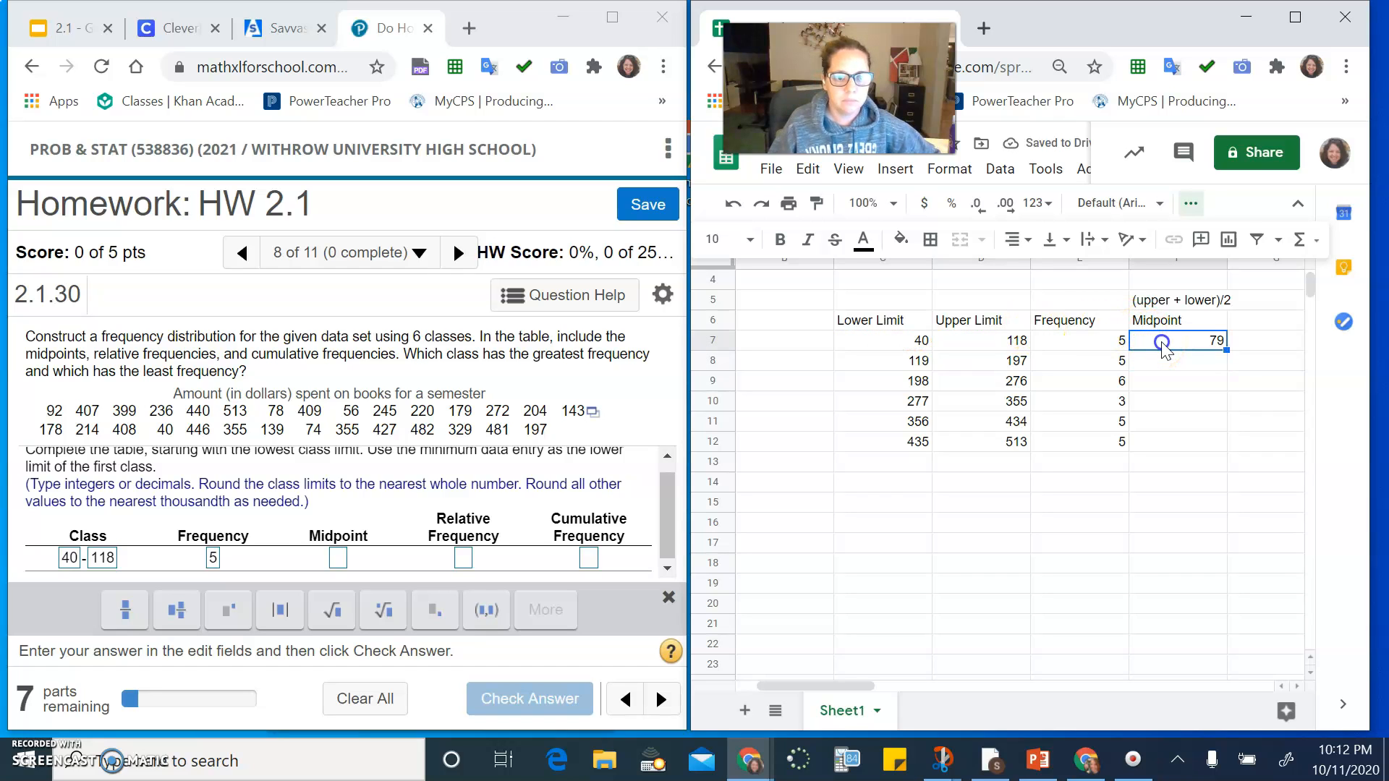
left_click_drag(1227, 350, 1227, 440)
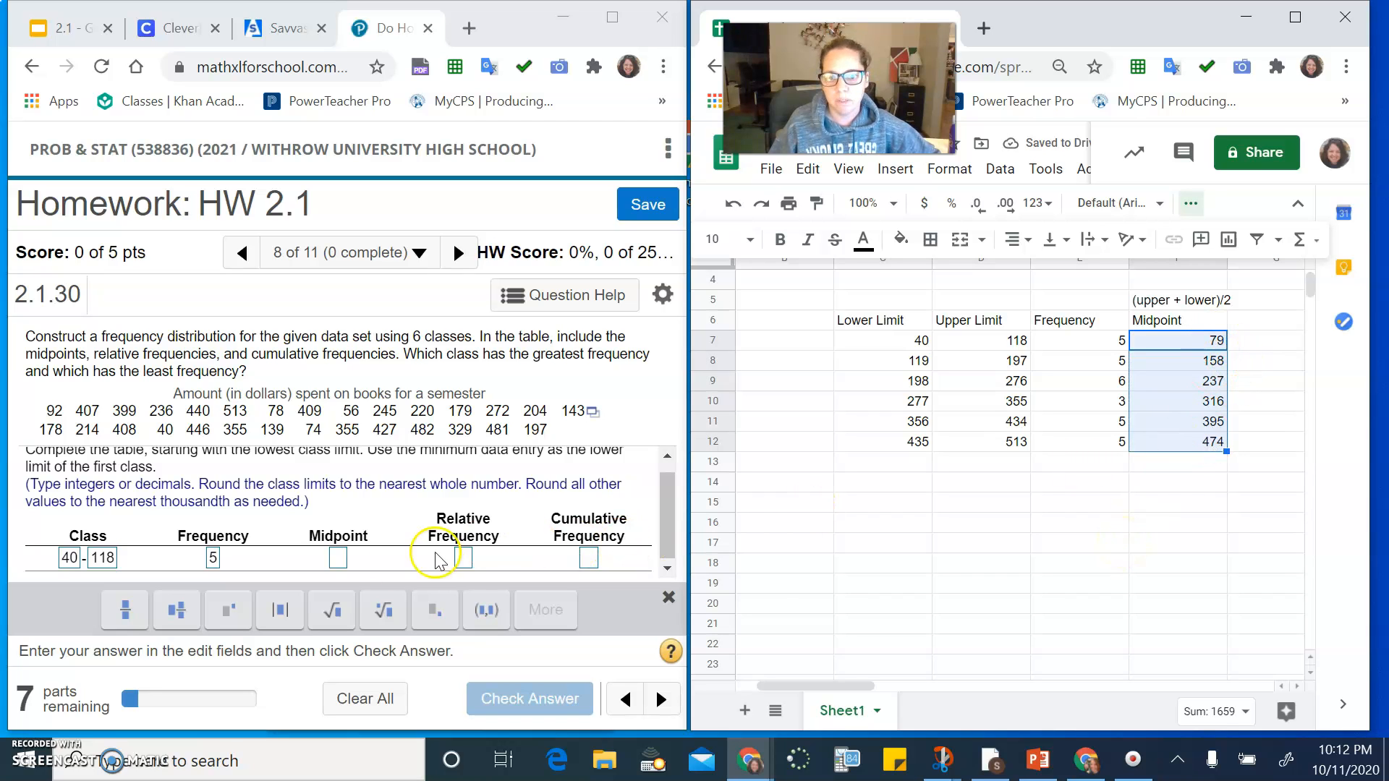
left_click(338, 560)
type("79")
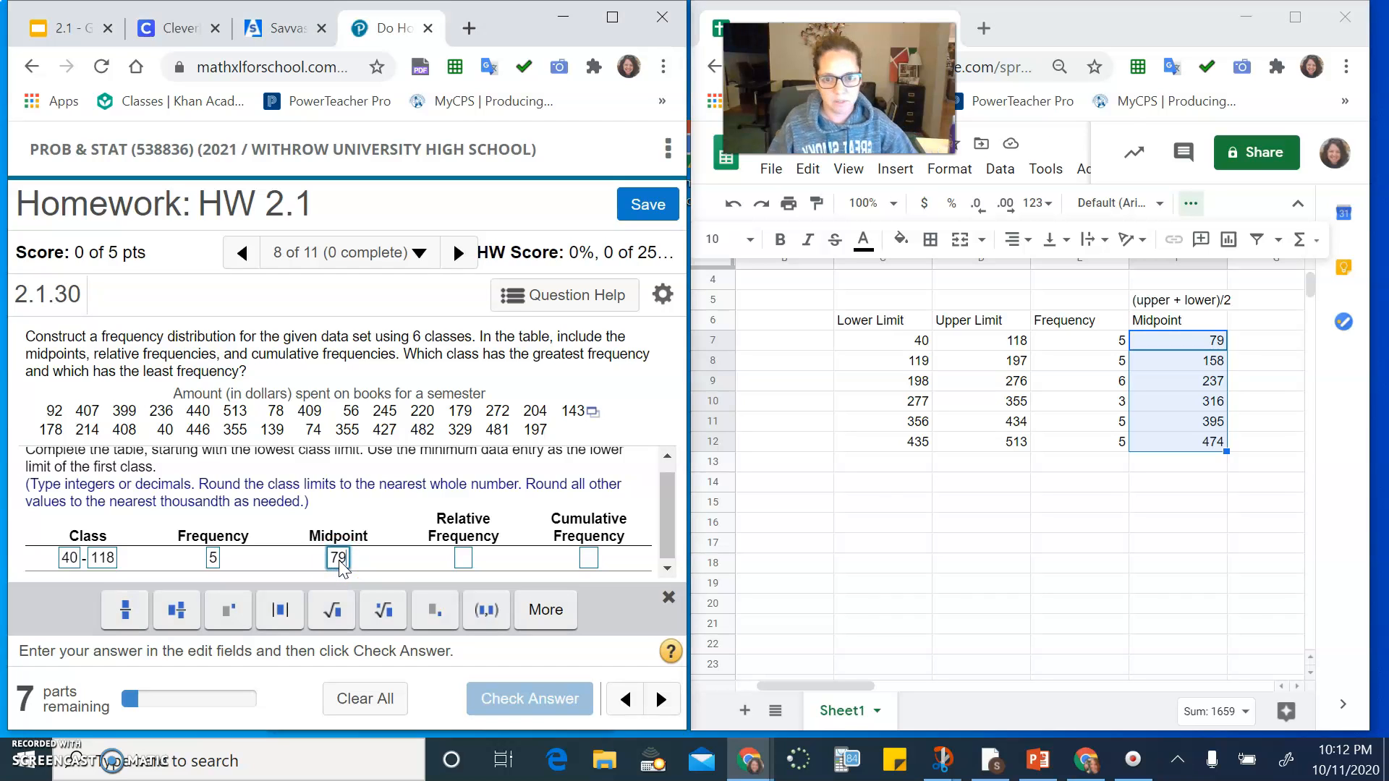
In the spreadsheet, add the header "Relative Freq." in G6 beside the Midpoint column.
left_click(1253, 320)
type("Relative Freq.")
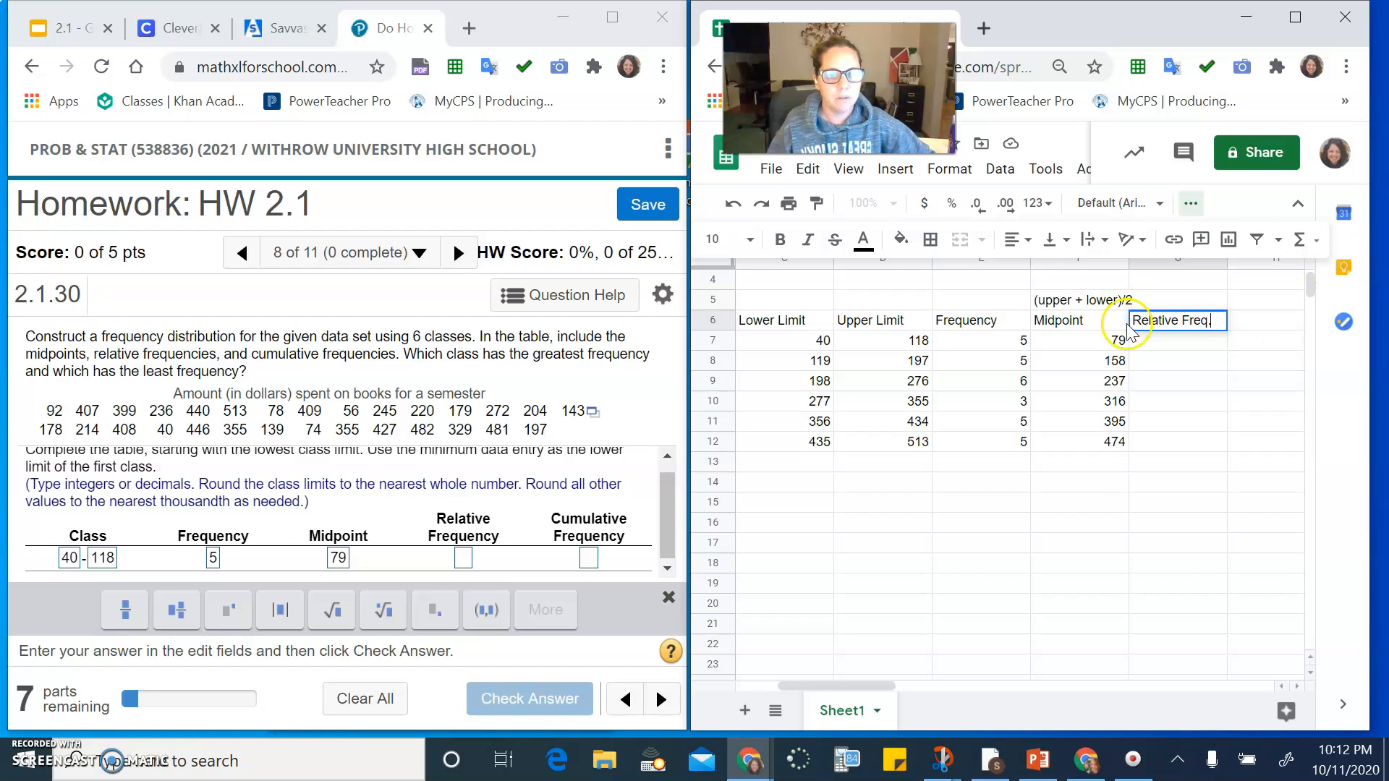
left_click(1177, 297)
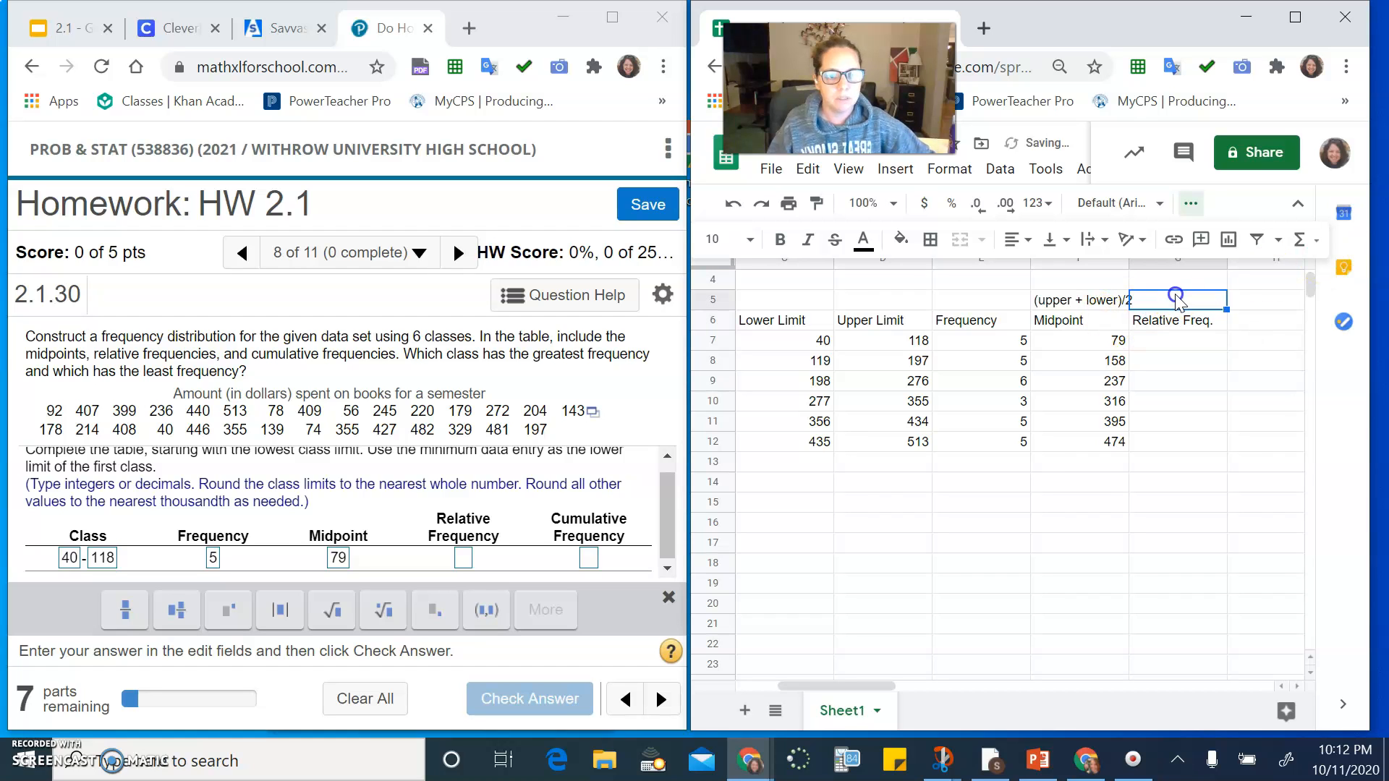
type("freq/")
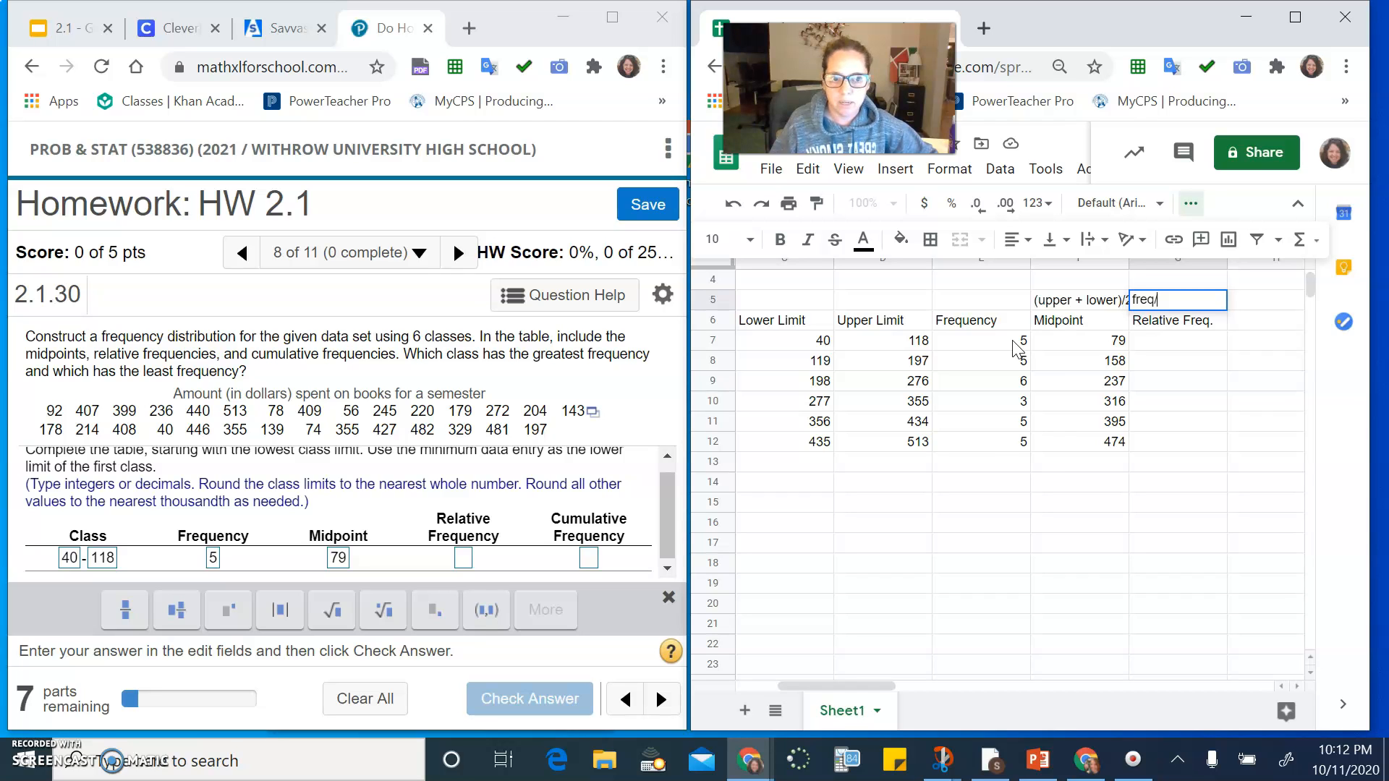
key("Escape")
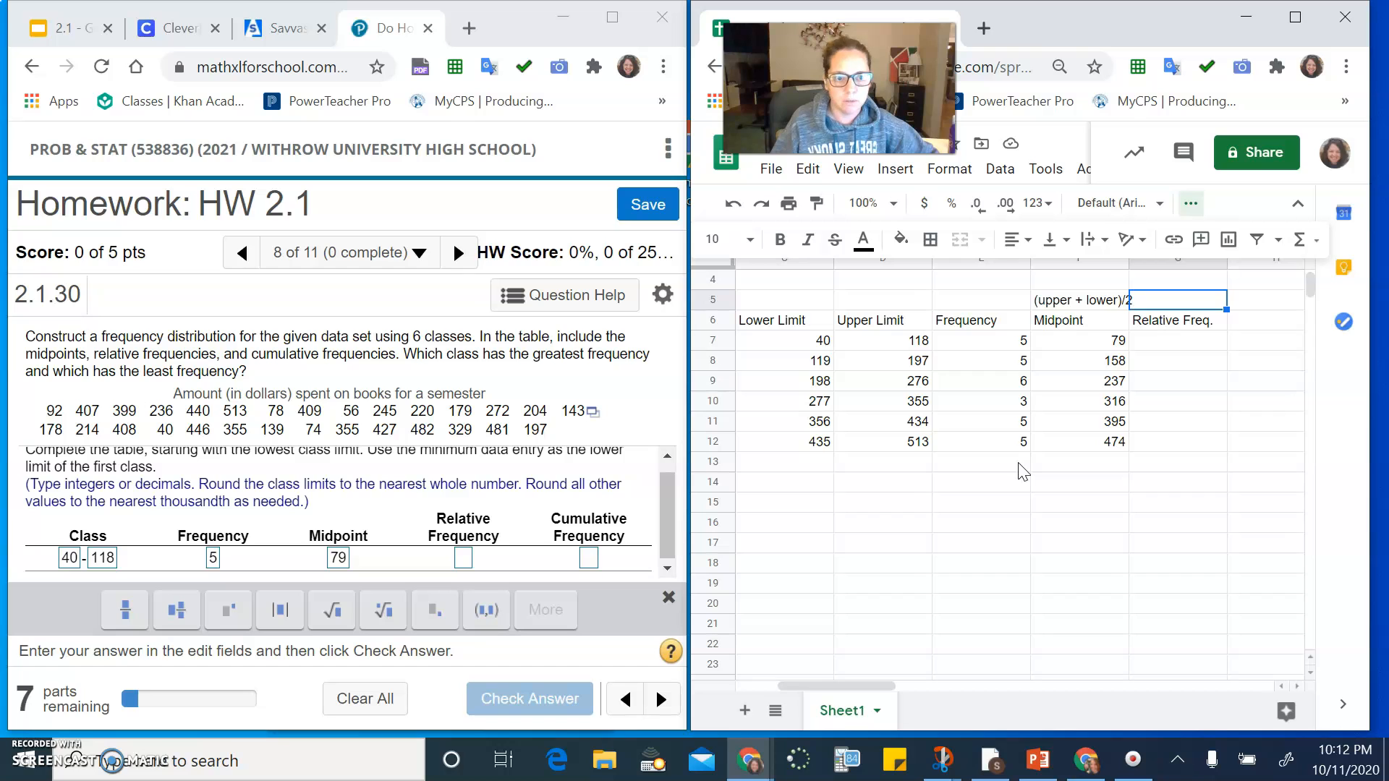
Try to total the Frequency column with a sum formula in E13.
left_click(1016, 460)
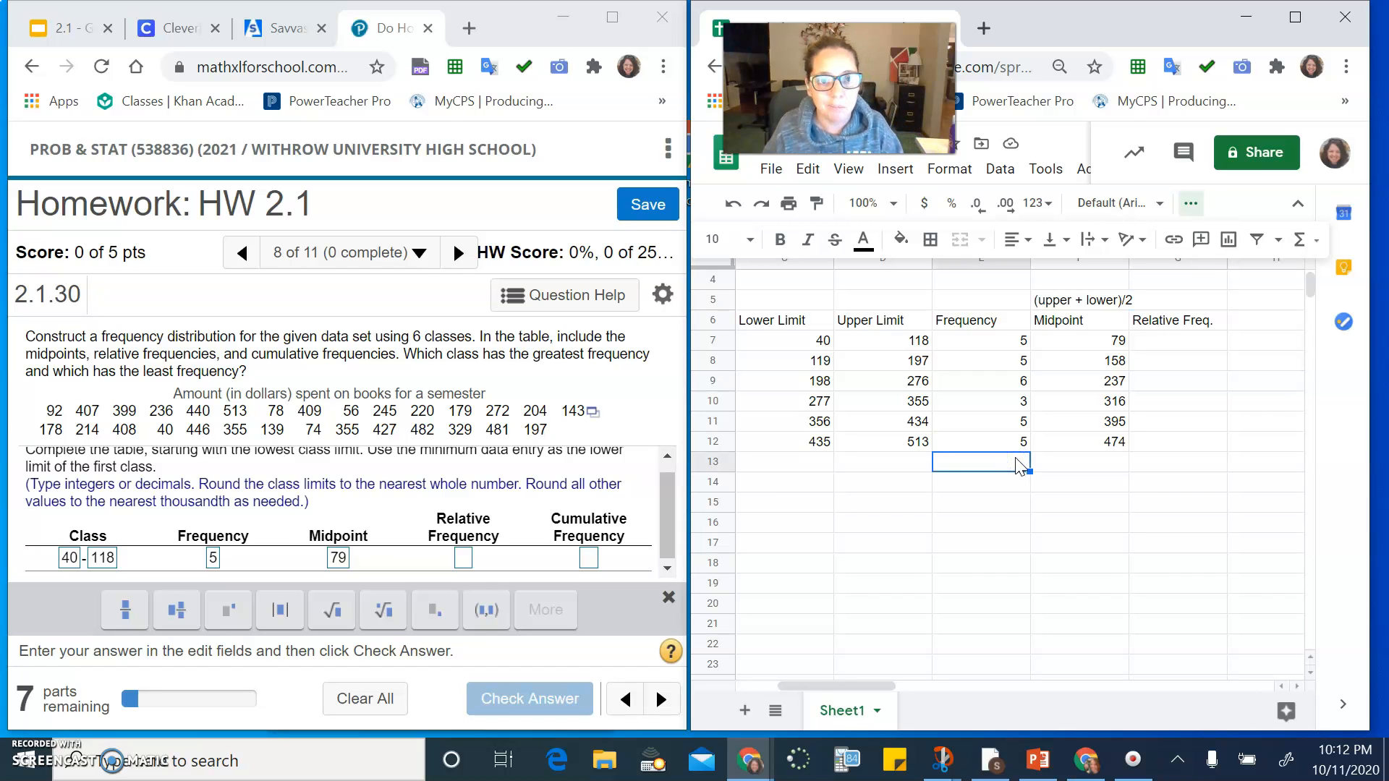
type("=sum")
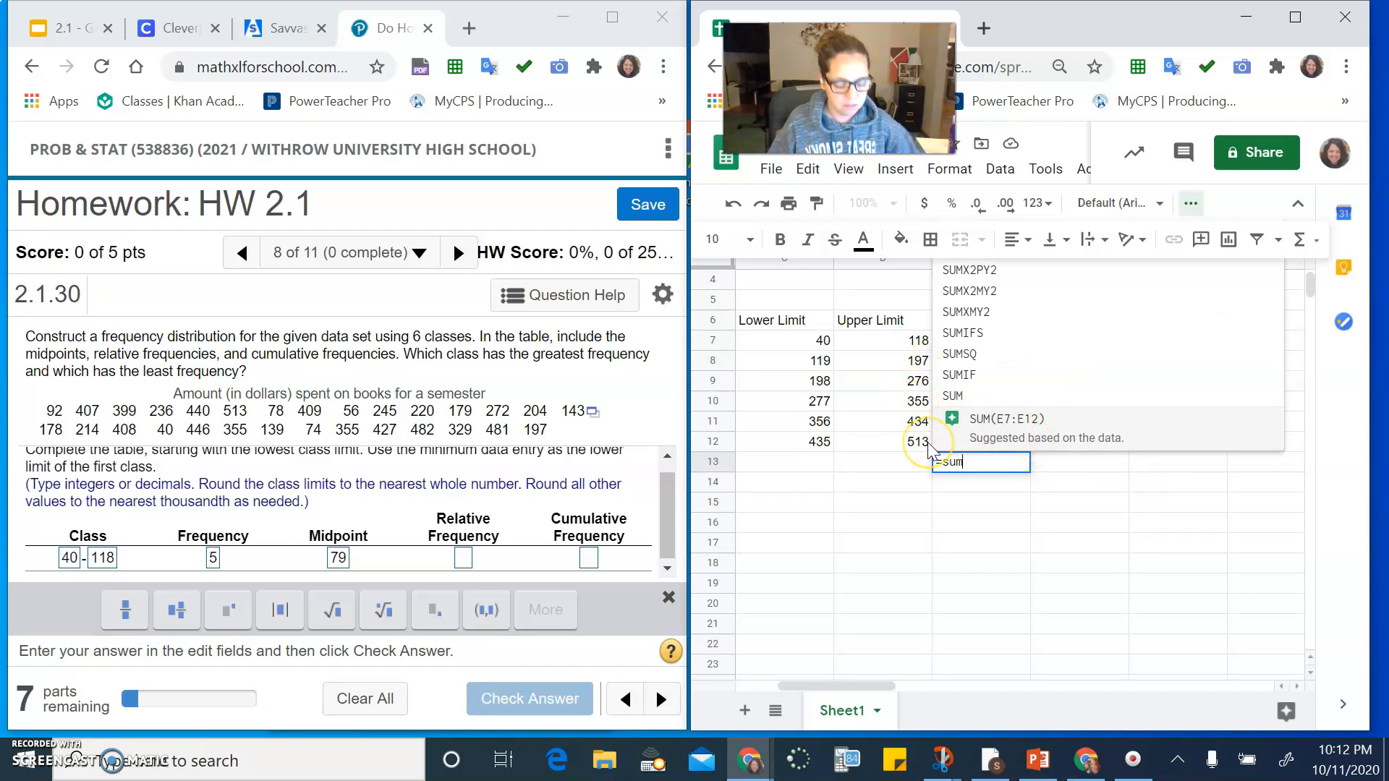
key("Up")
key("Down")
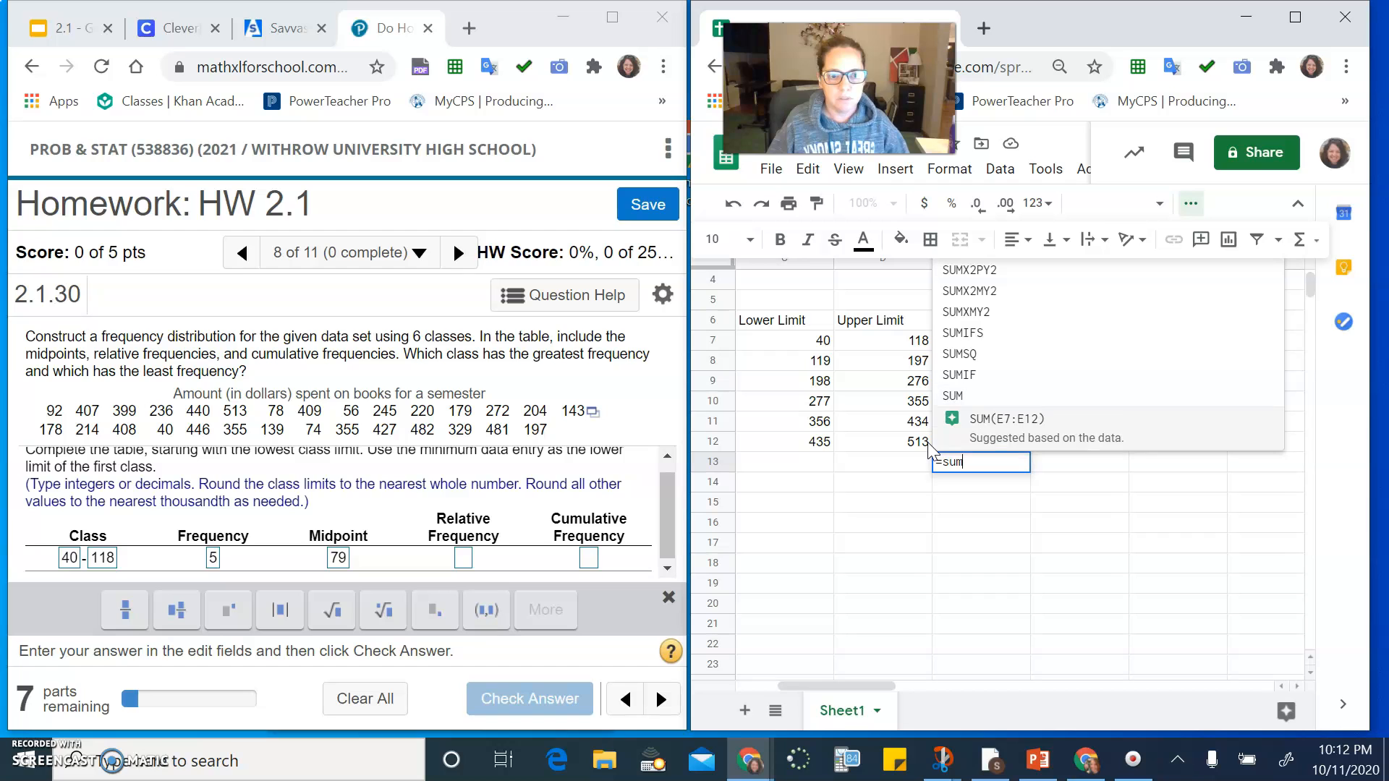
left_click(902, 488)
Total the class frequencies E7:E12 in E13 using the SUM function.
left_click(982, 466)
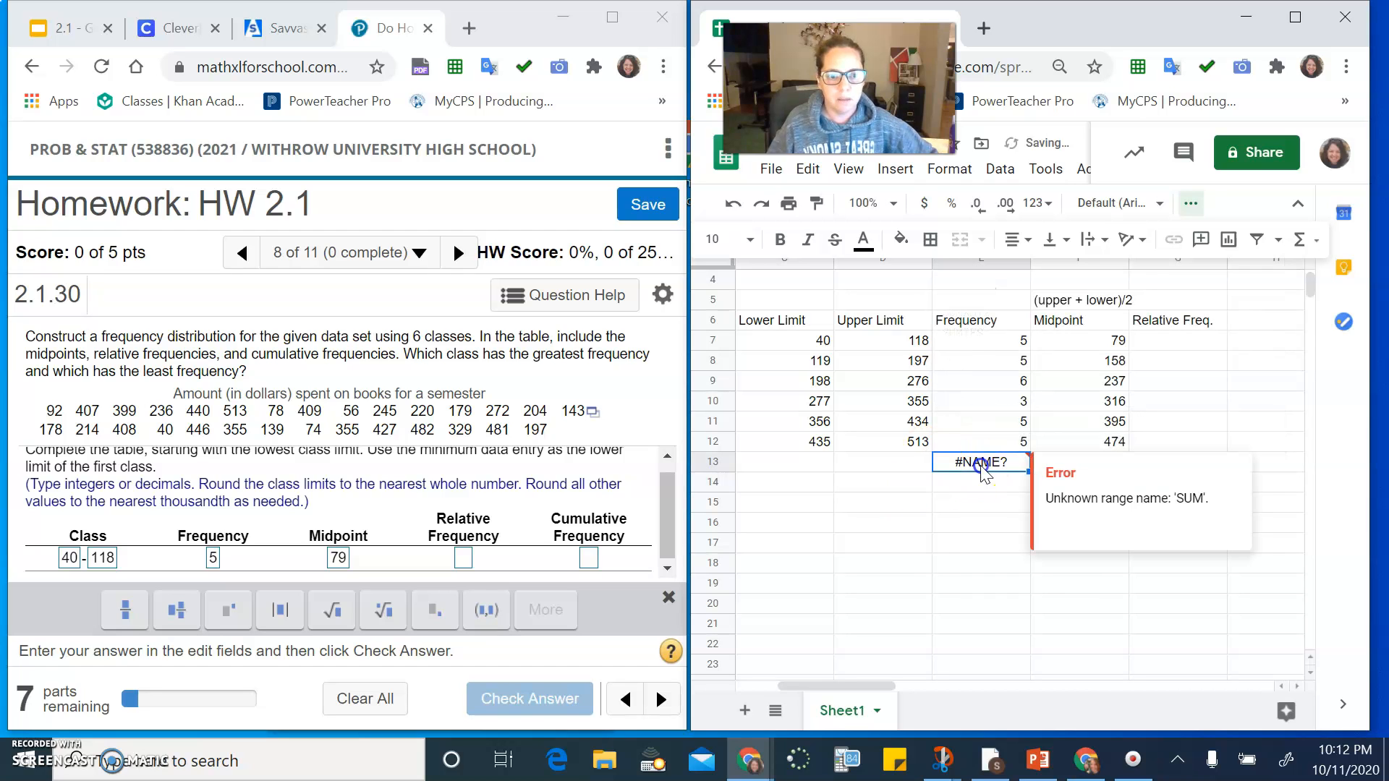
type("=sum(")
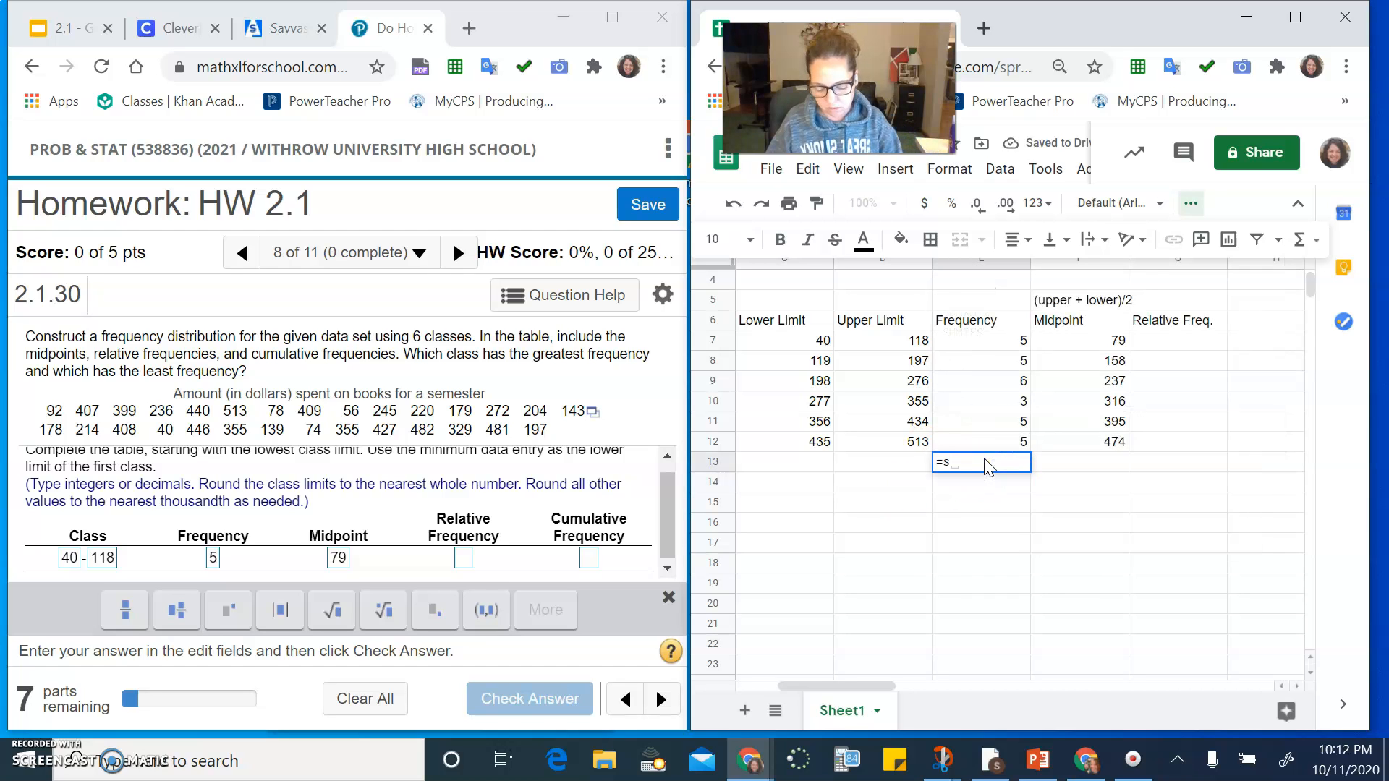
key("Up")
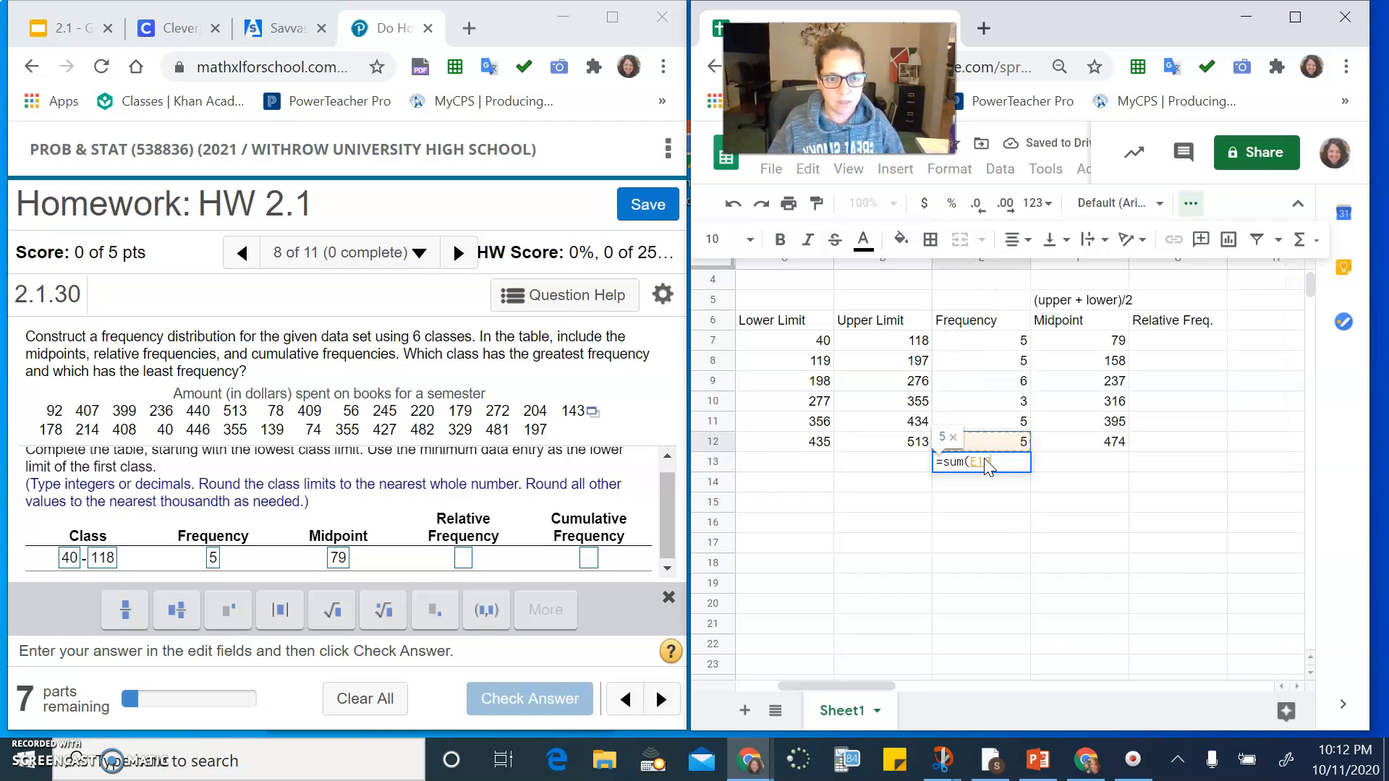
key("shift+Up")
key("shift+Up")
key("shift+Up")
key("shift+Up")
key("shift+Up")
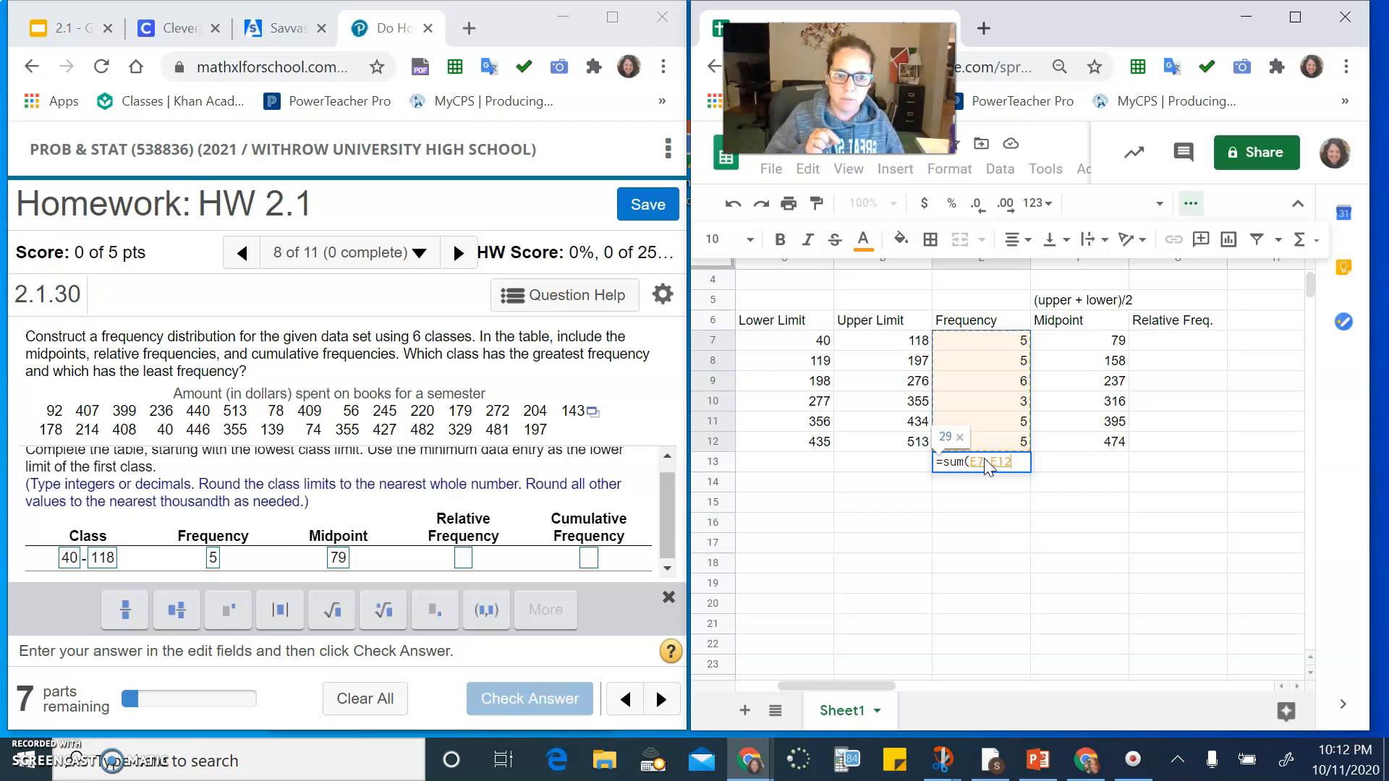
key("Return")
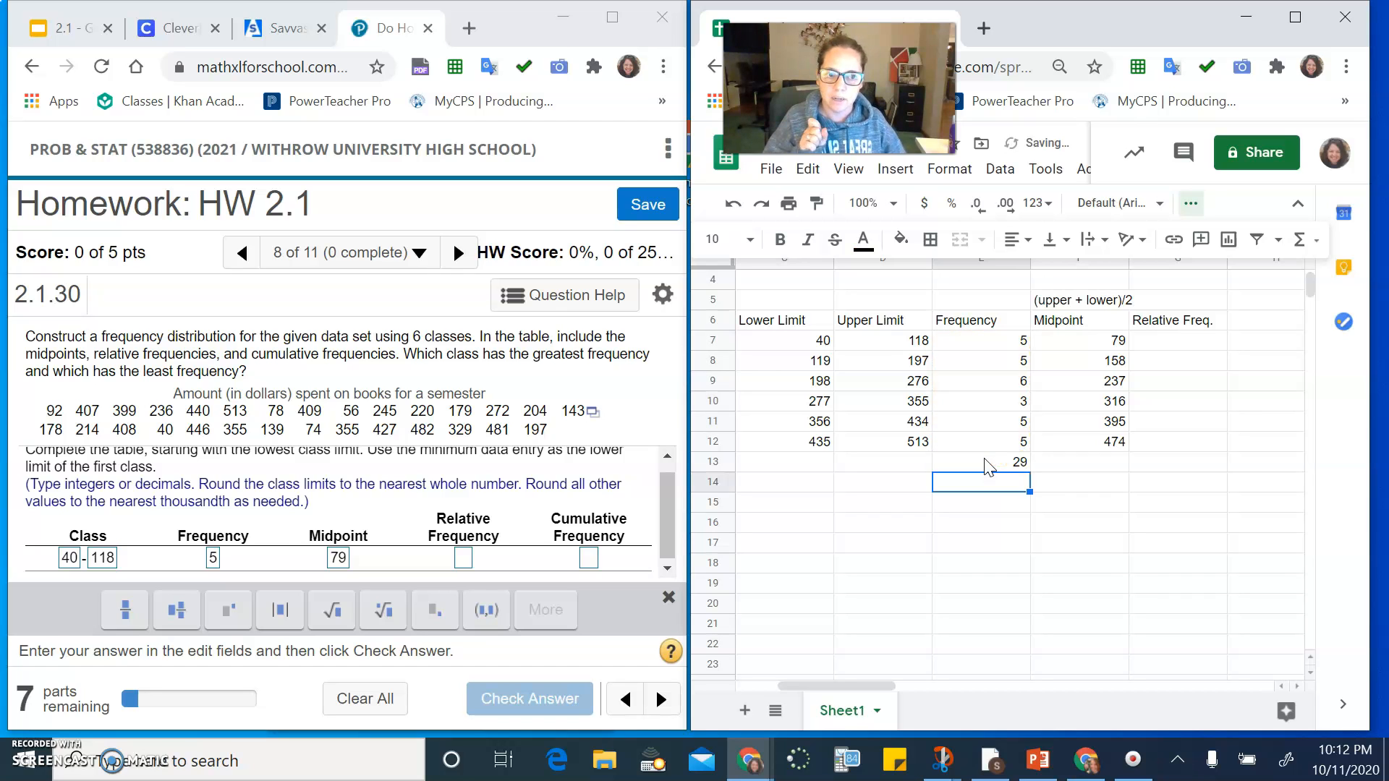
Write the relative frequency rule "freq/sample size" in G5 above the Relative Freq. header.
left_click(1162, 302)
type("f")
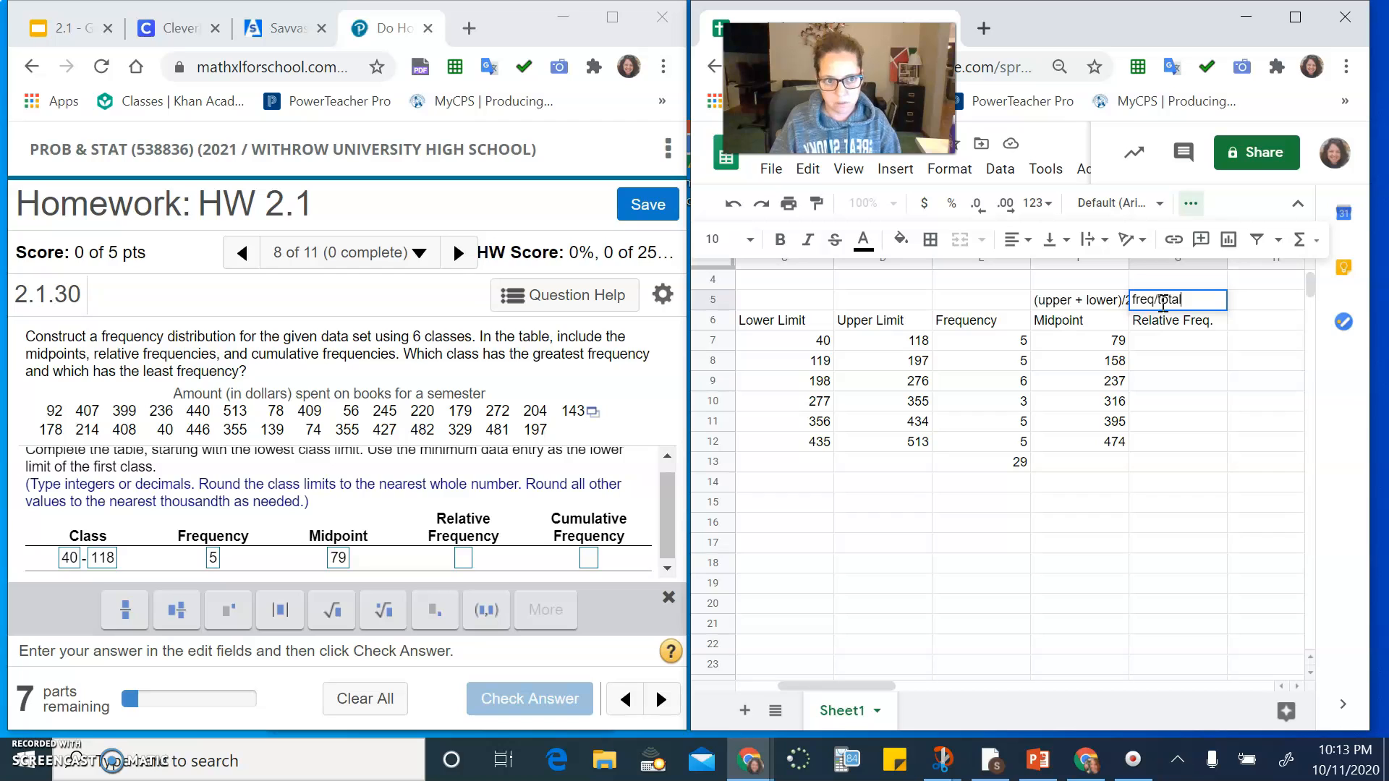
type("req/tota")
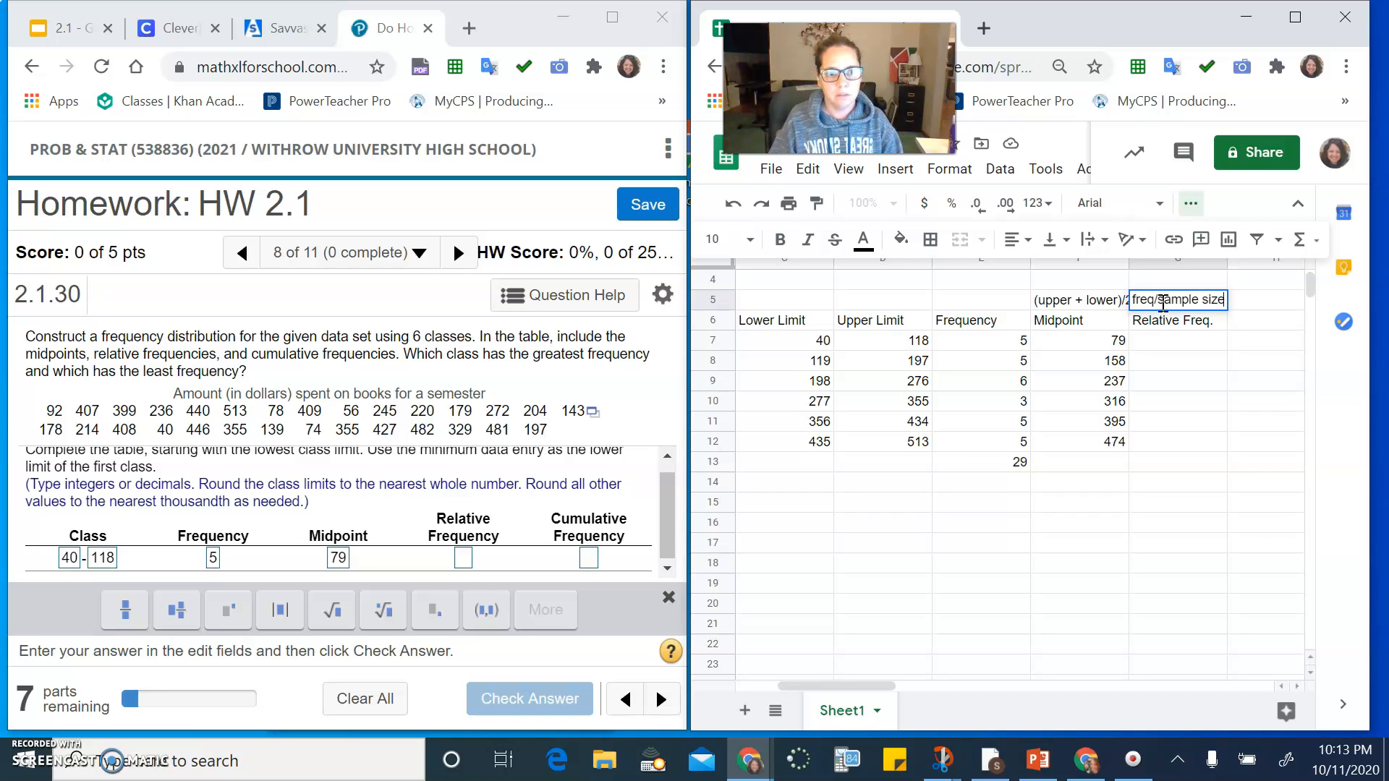
key("Return")
Calculate the first class's relative frequency in G7 with the formula =E7/29.
key("Return")
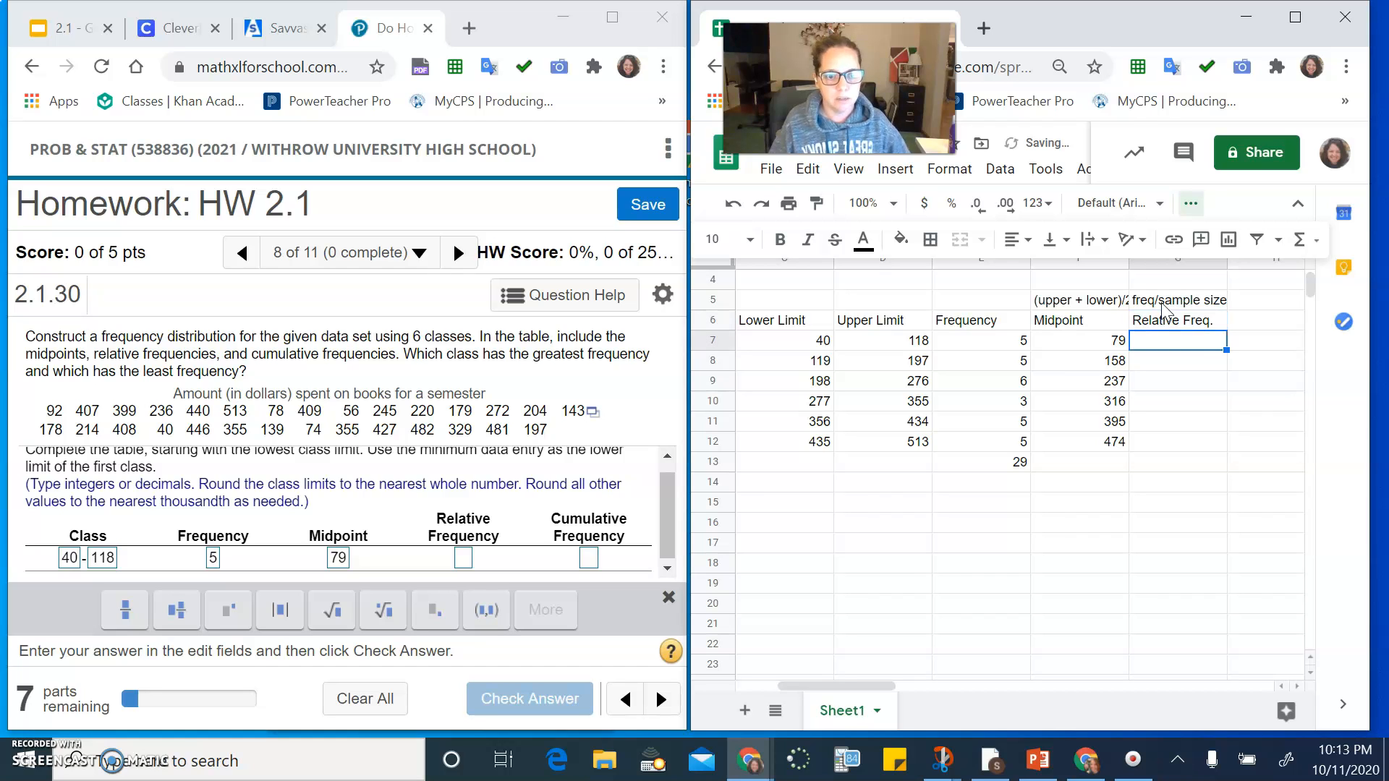
type("=")
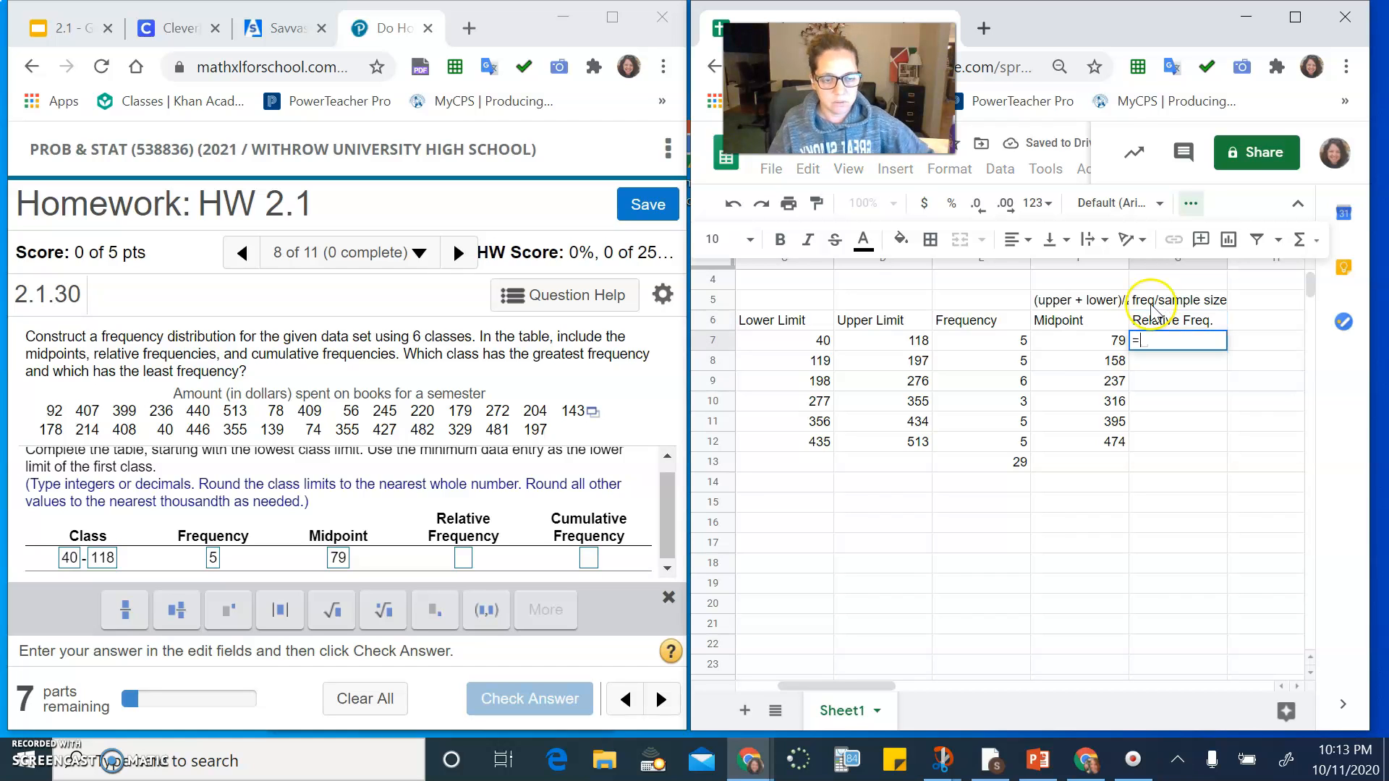
left_click(1016, 341)
type("/")
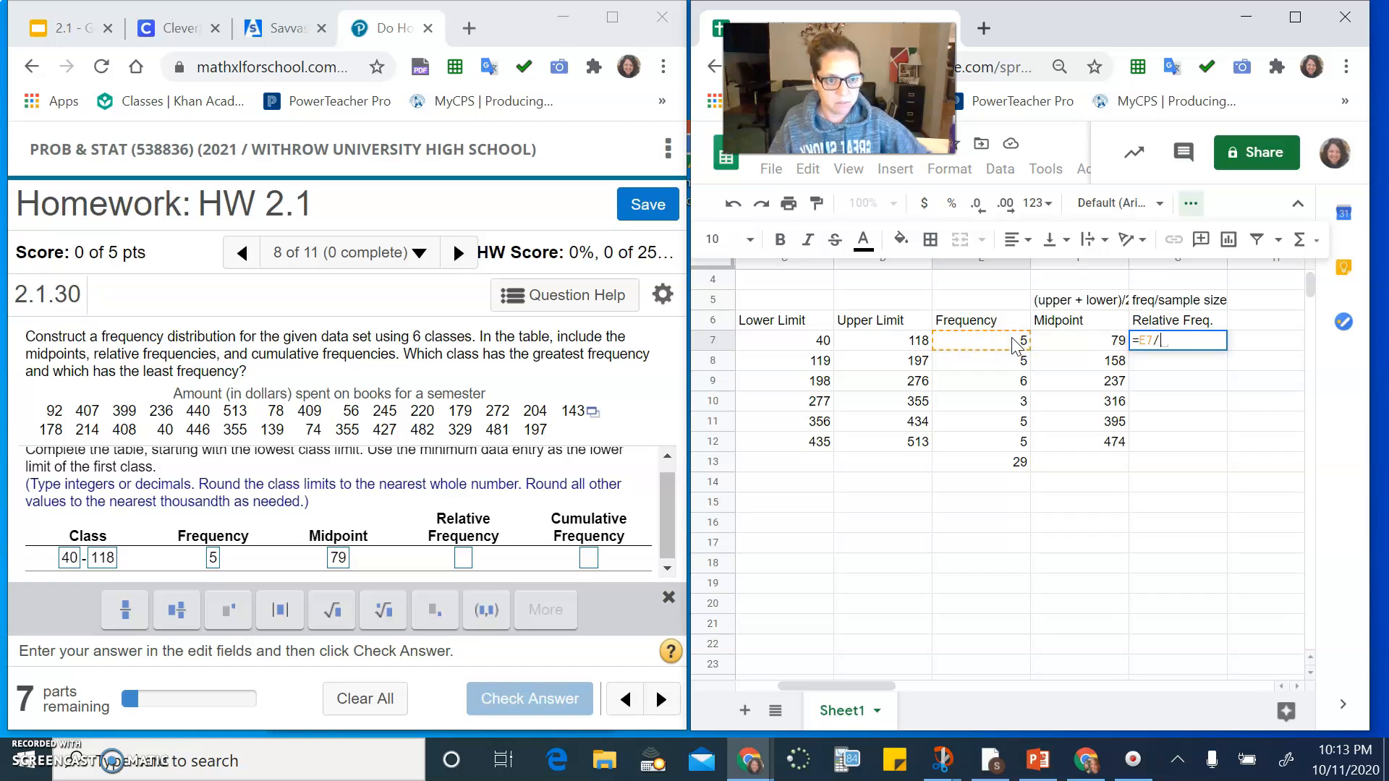
type("29")
key("Return")
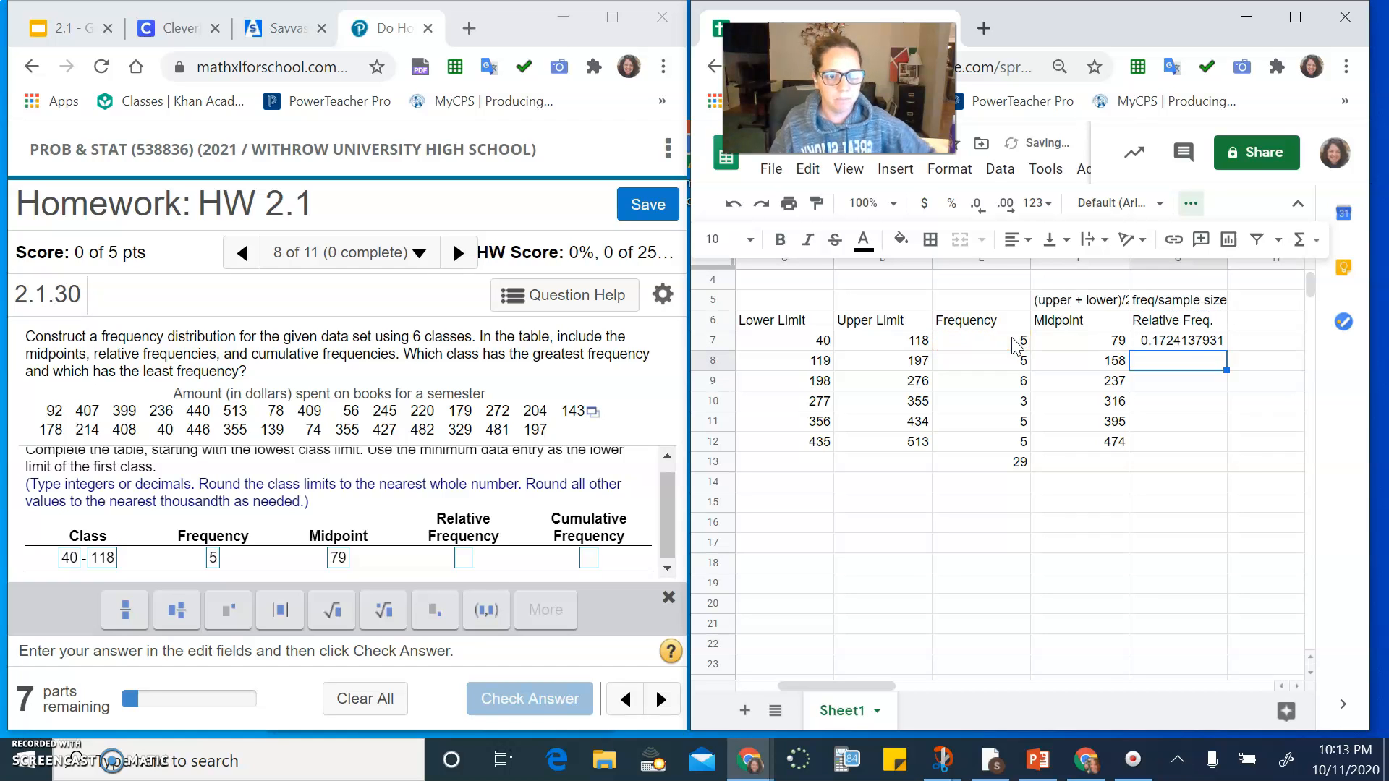
Highlight the MathXL rounding instruction and enter 0.172 as the 40-118 class's relative frequency.
left_click(463, 558)
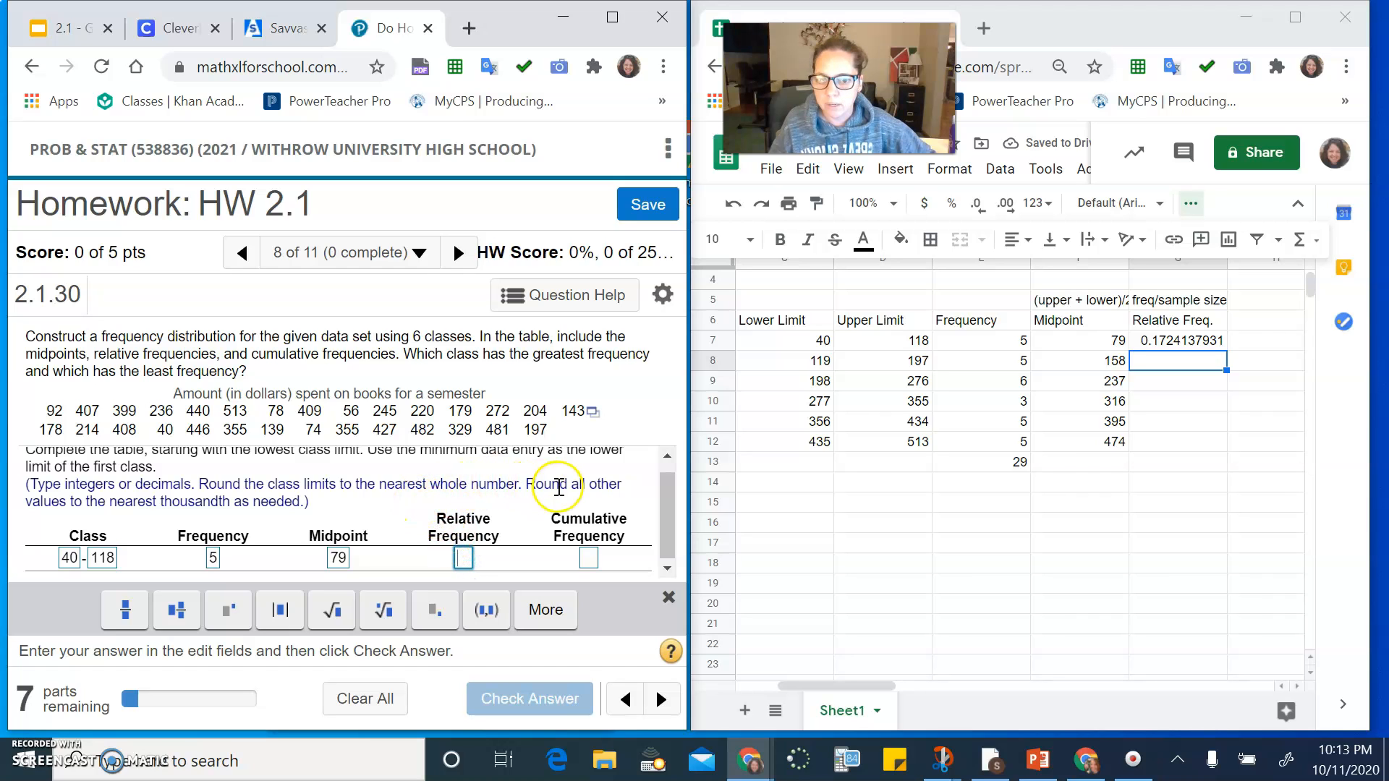
left_click_drag(99, 502, 300, 505)
left_click(462, 561)
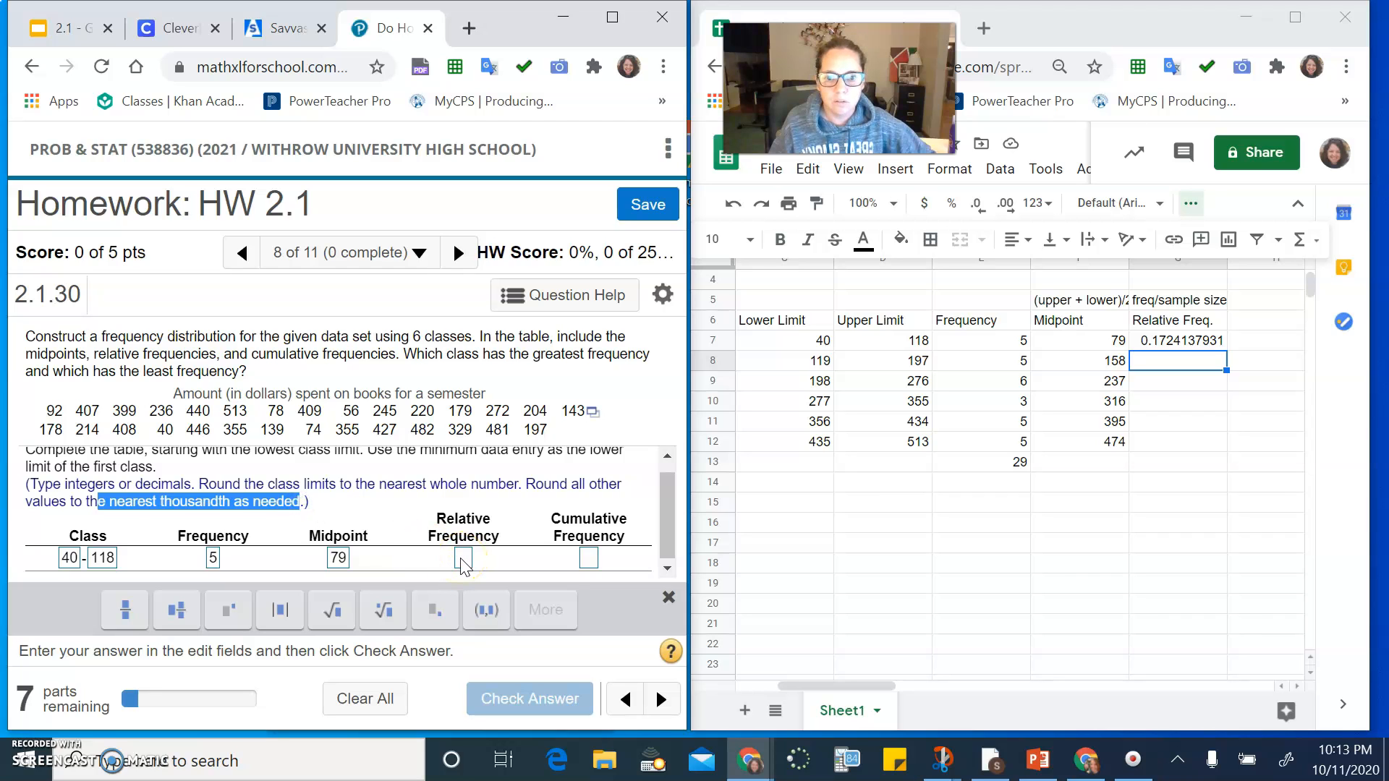
left_click(463, 561)
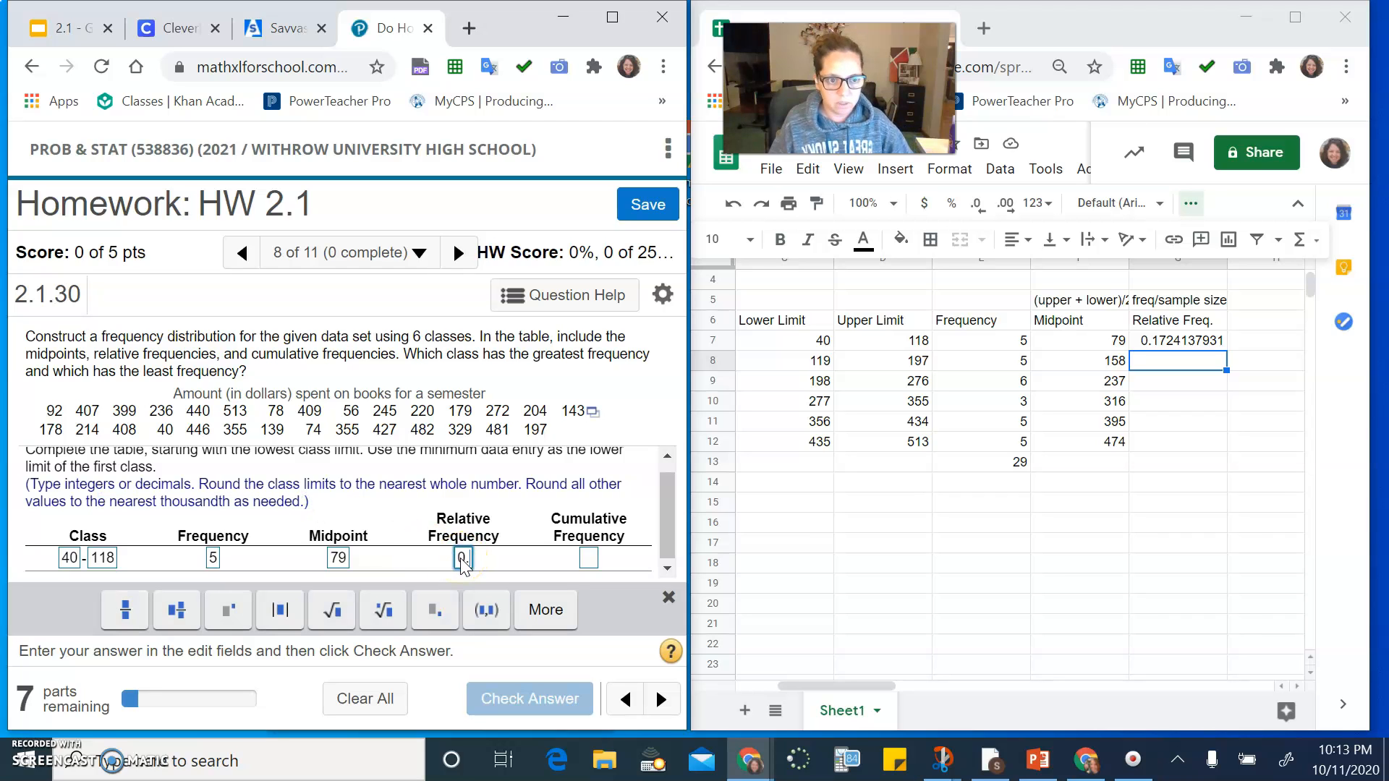
type("0.172")
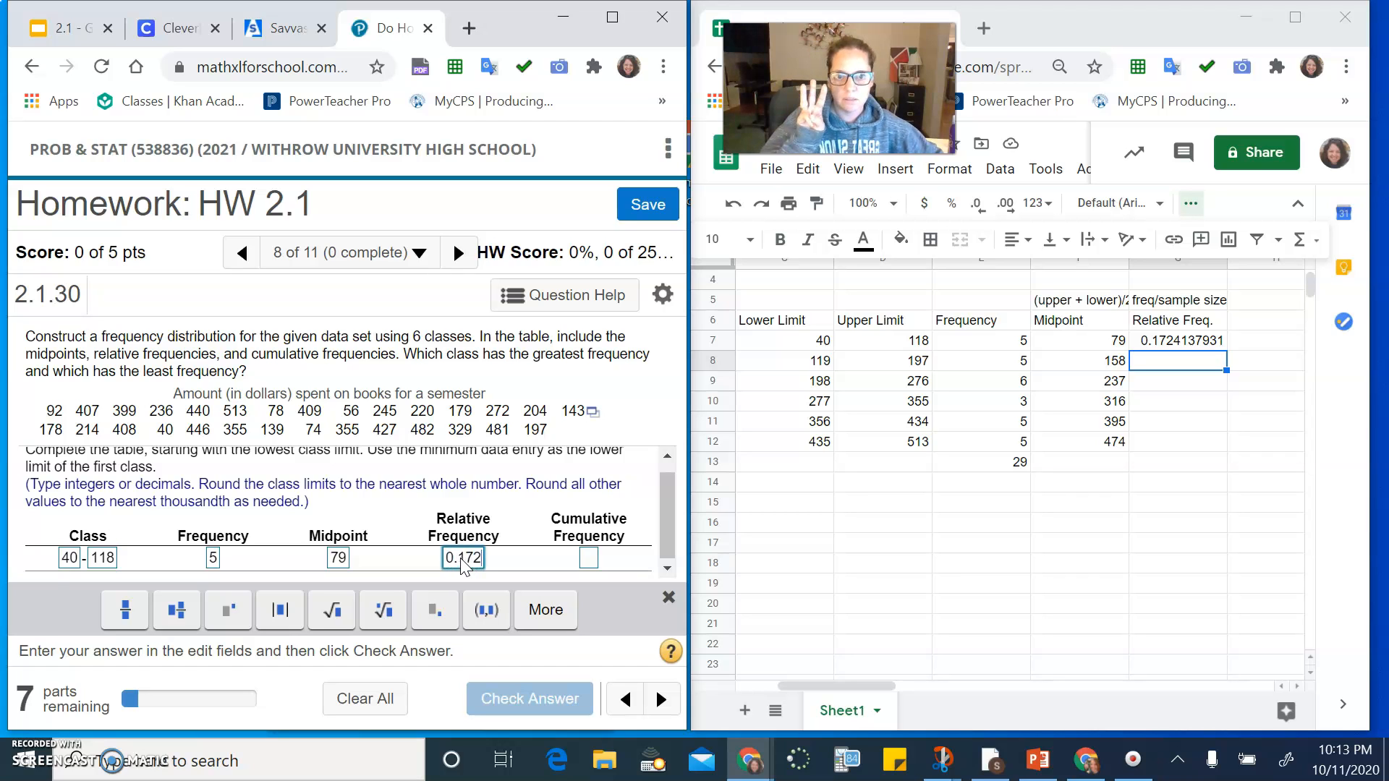
Copy the relative frequency formula from G7 down through G12 for the remaining classes.
left_click(595, 563)
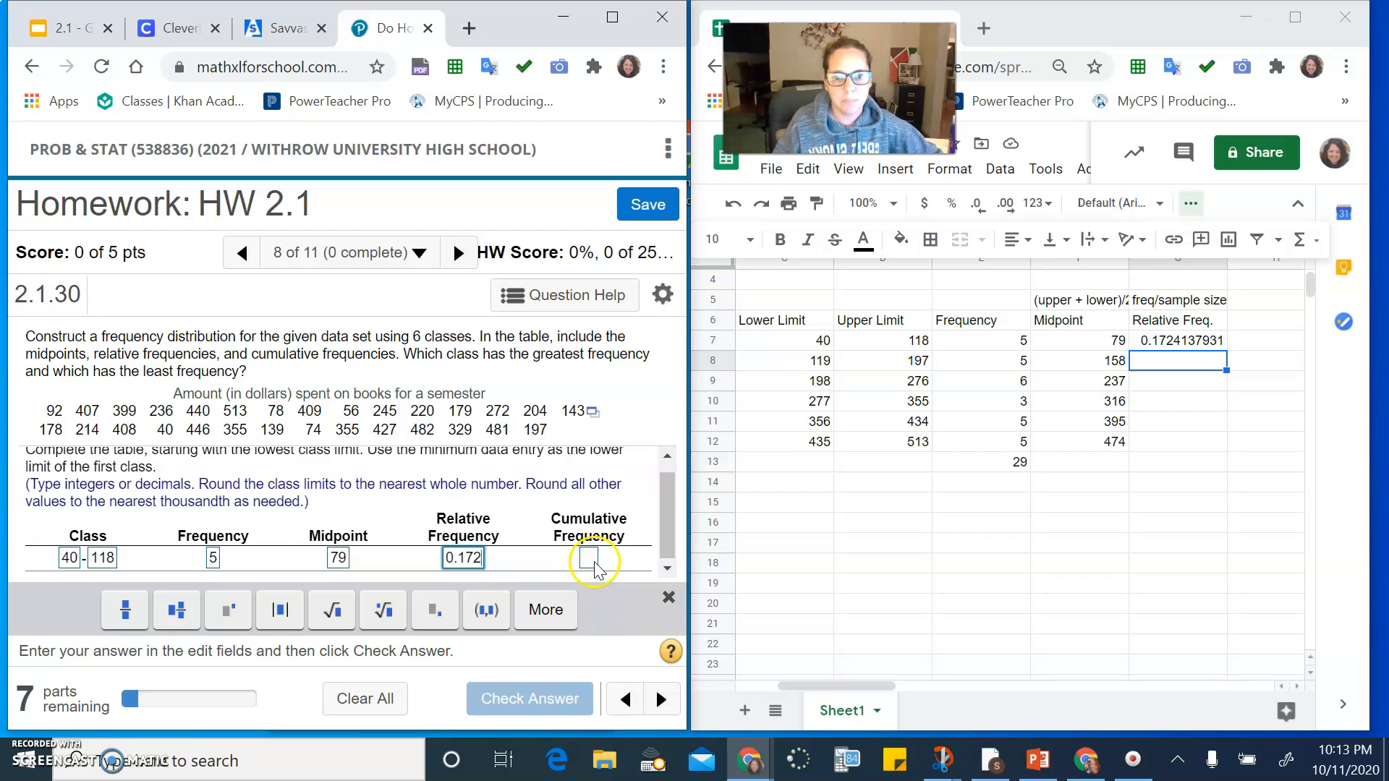
left_click(1161, 341)
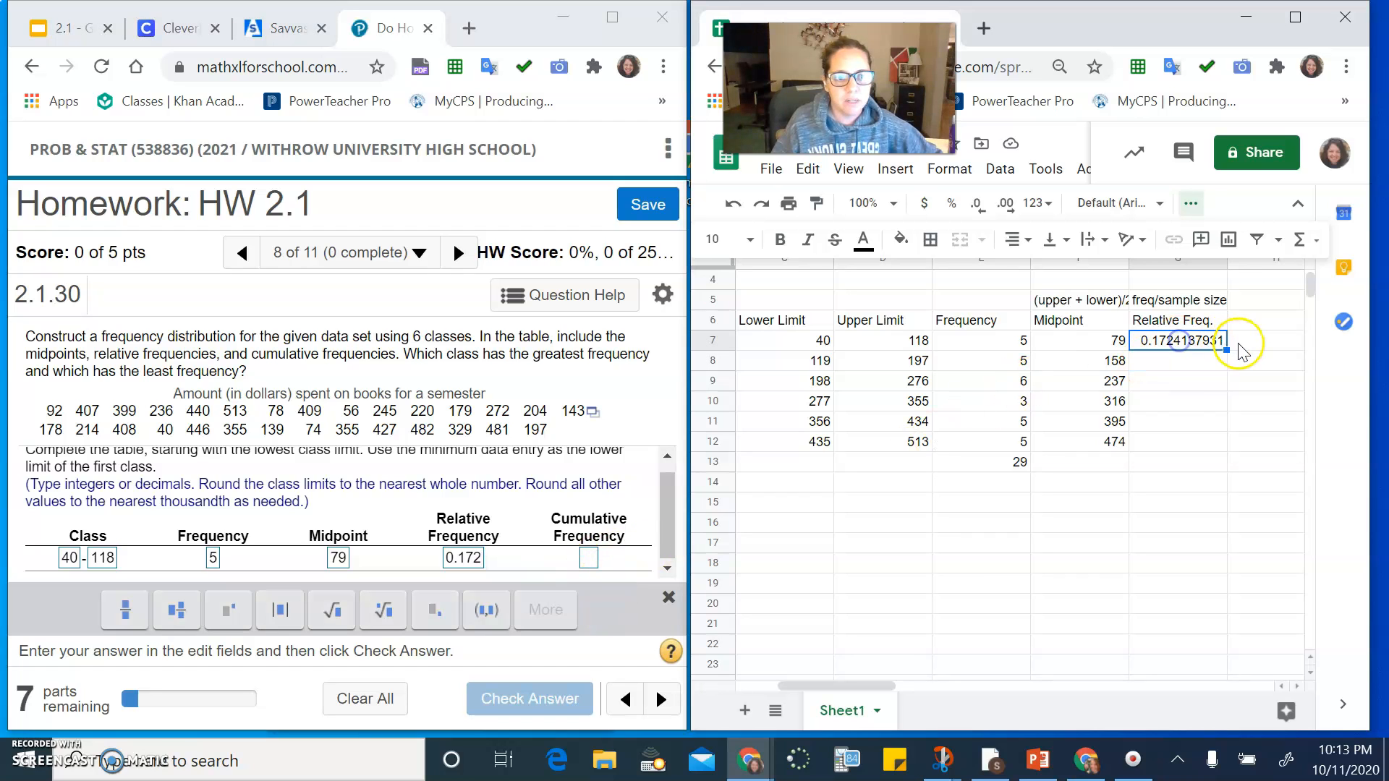
left_click_drag(1228, 350, 1213, 441)
Add a "Cumulative Freq." header in H6 and write the rule "add up the freq." above it in H5.
left_click(588, 556)
left_click(1262, 320)
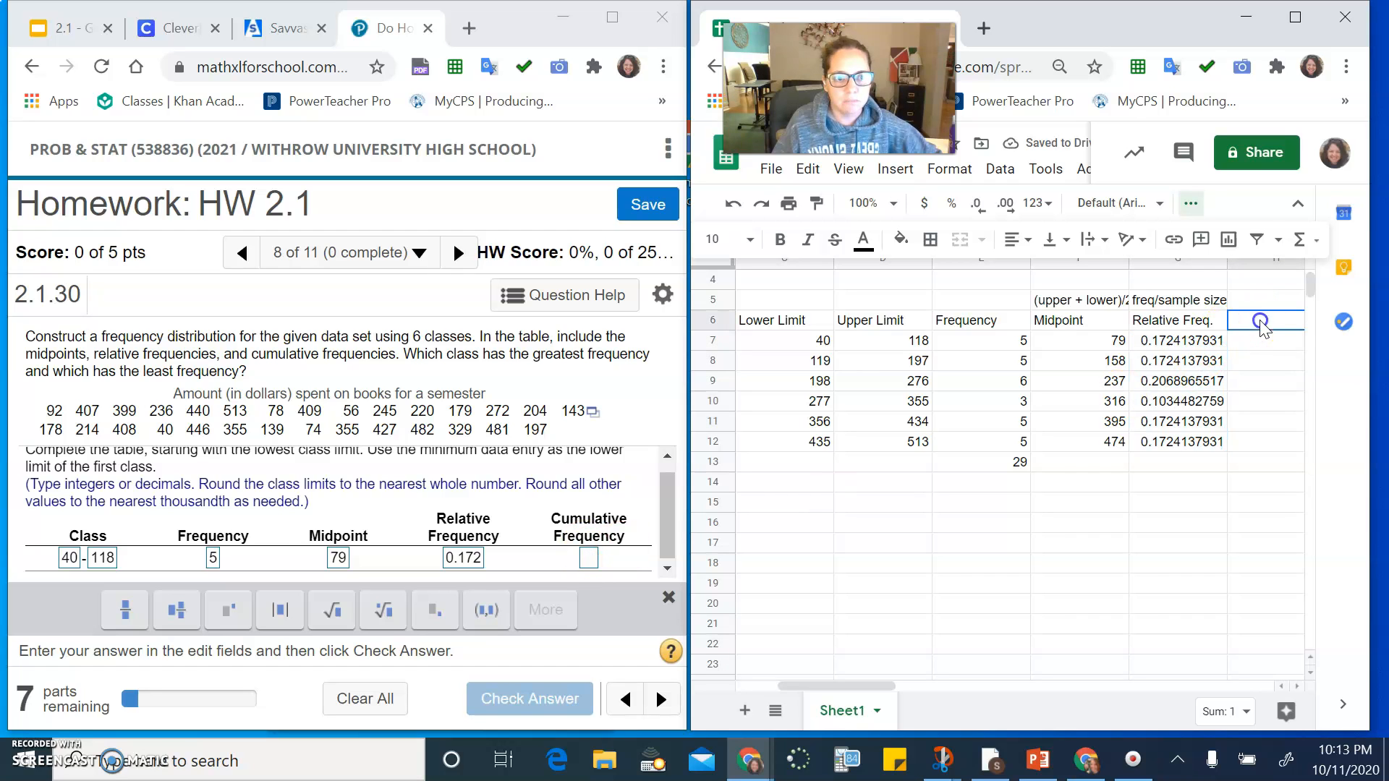
type("Cumulative Freq.")
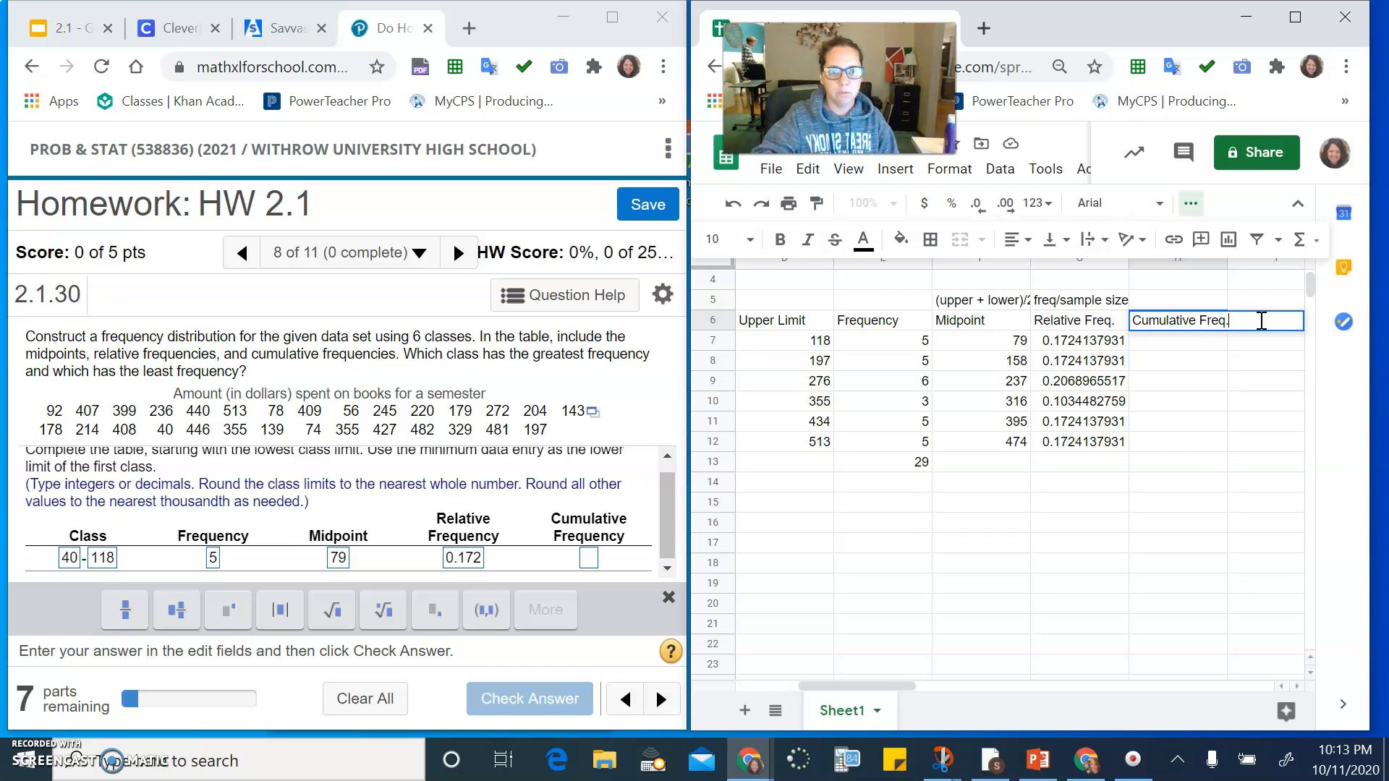
left_click(1145, 303)
type("add")
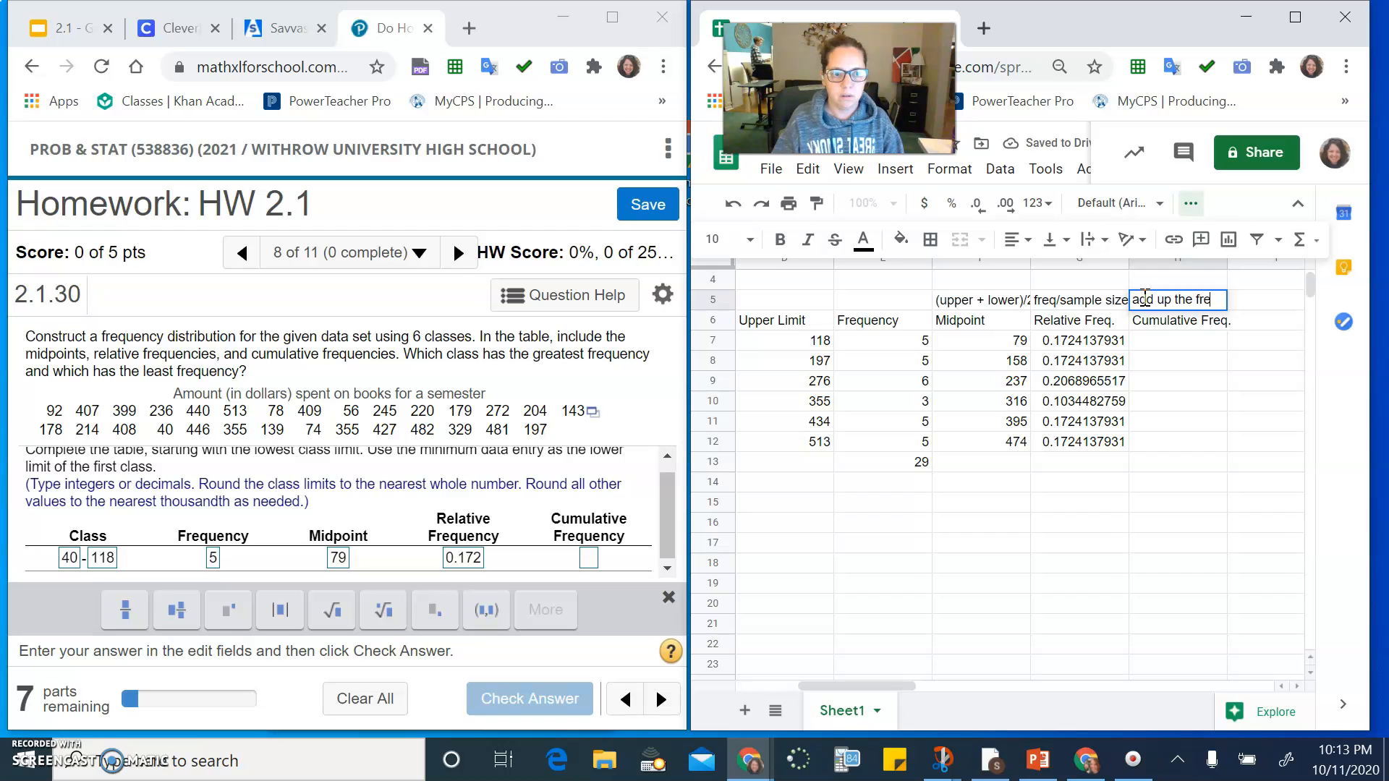
type(" up the freq.")
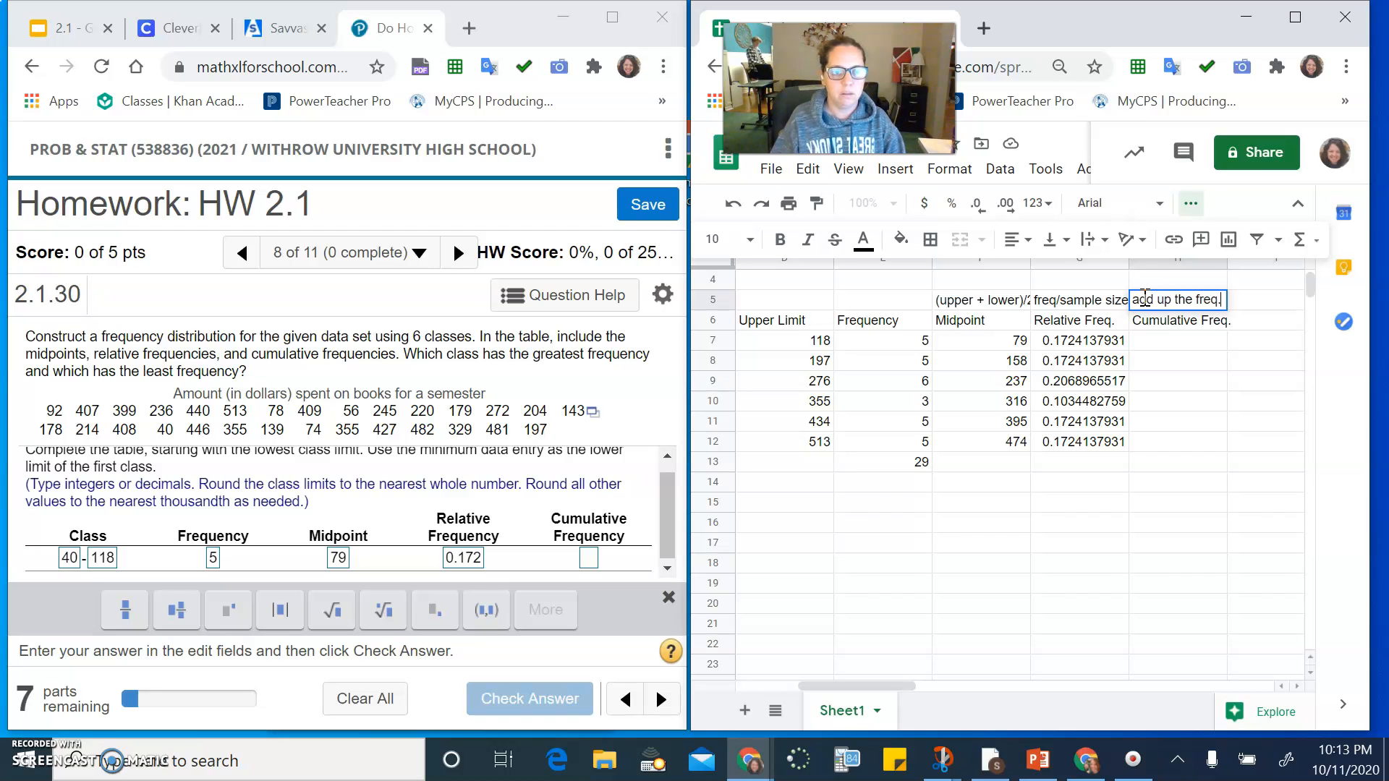
Enter 5 as the first class's cumulative frequency in H7.
left_click(1158, 343)
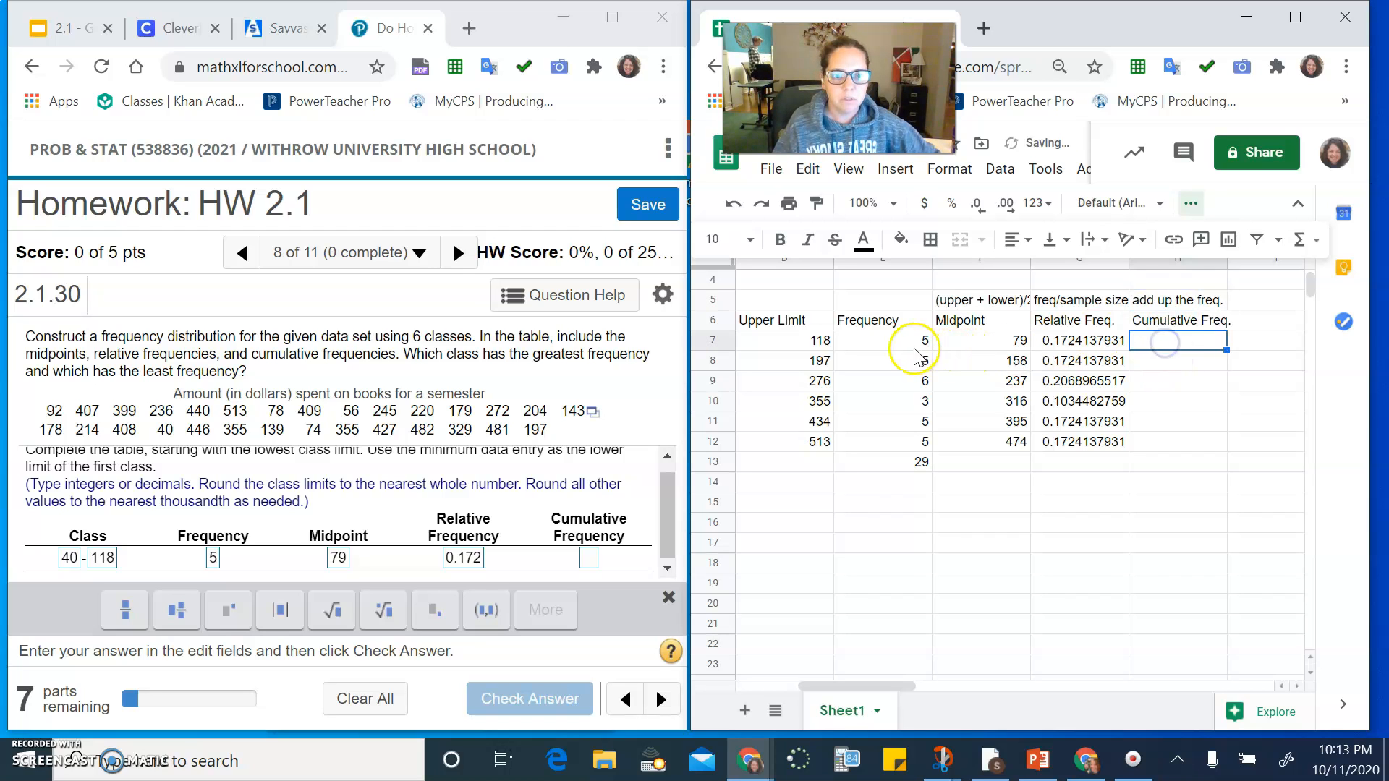
left_click(1154, 340)
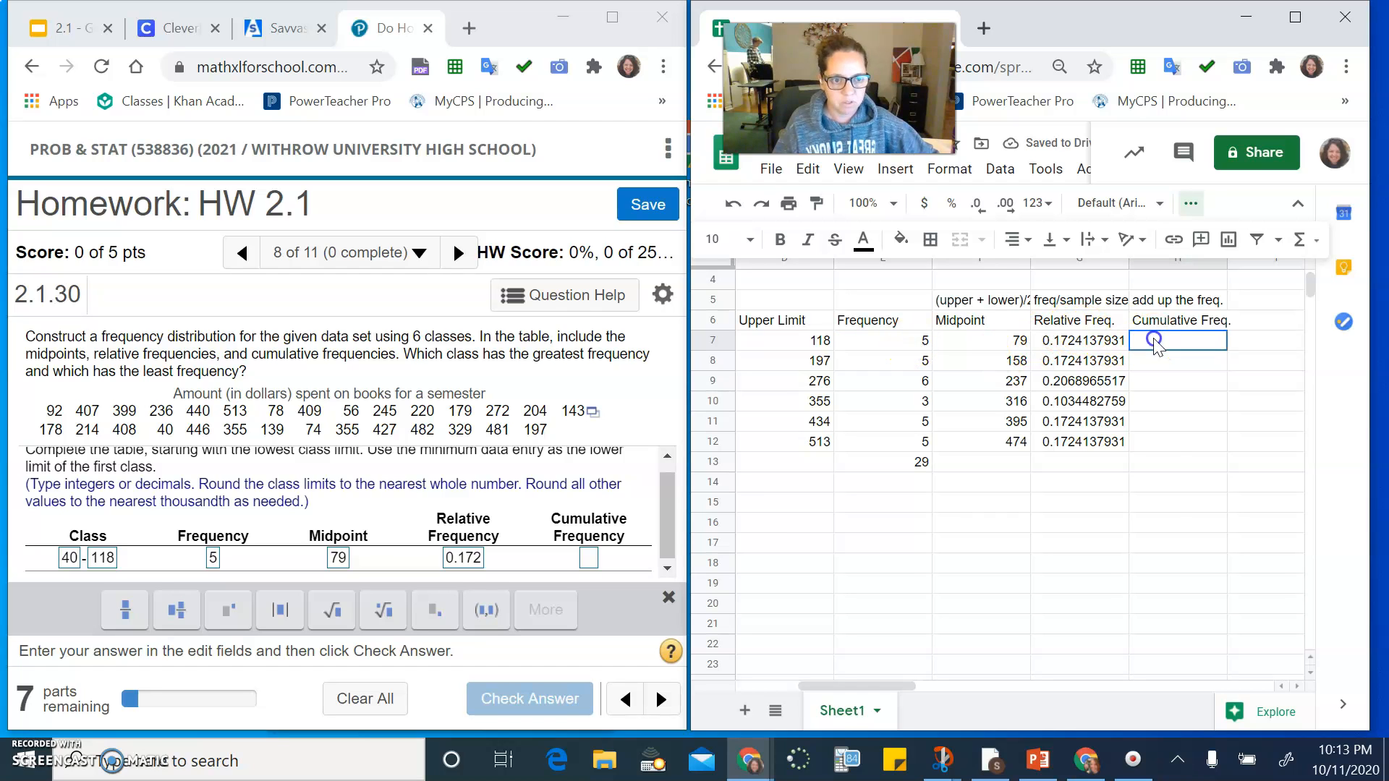
type("5")
key("Return")
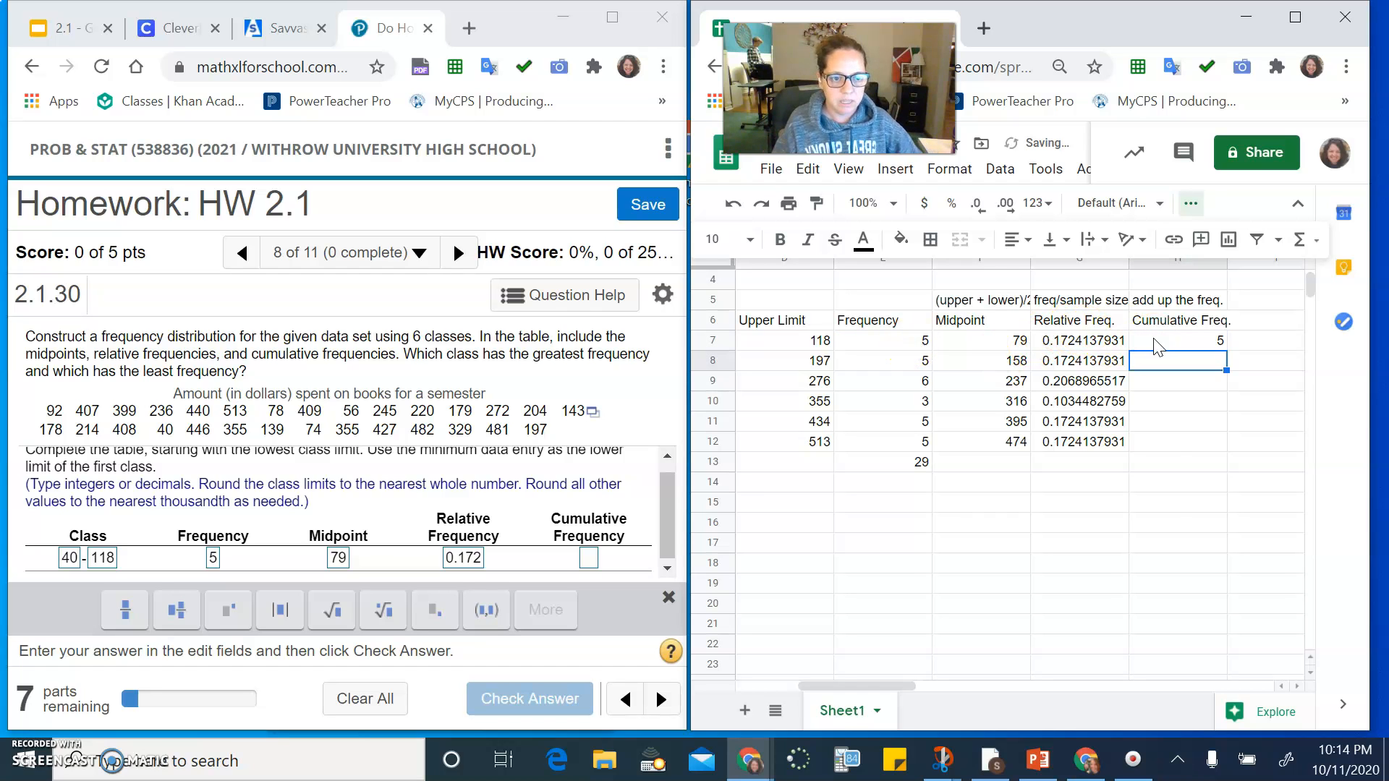
Calculate the second class's cumulative frequency in H8 with =H7+E8 and copy the formula down through H12.
left_click(1156, 344)
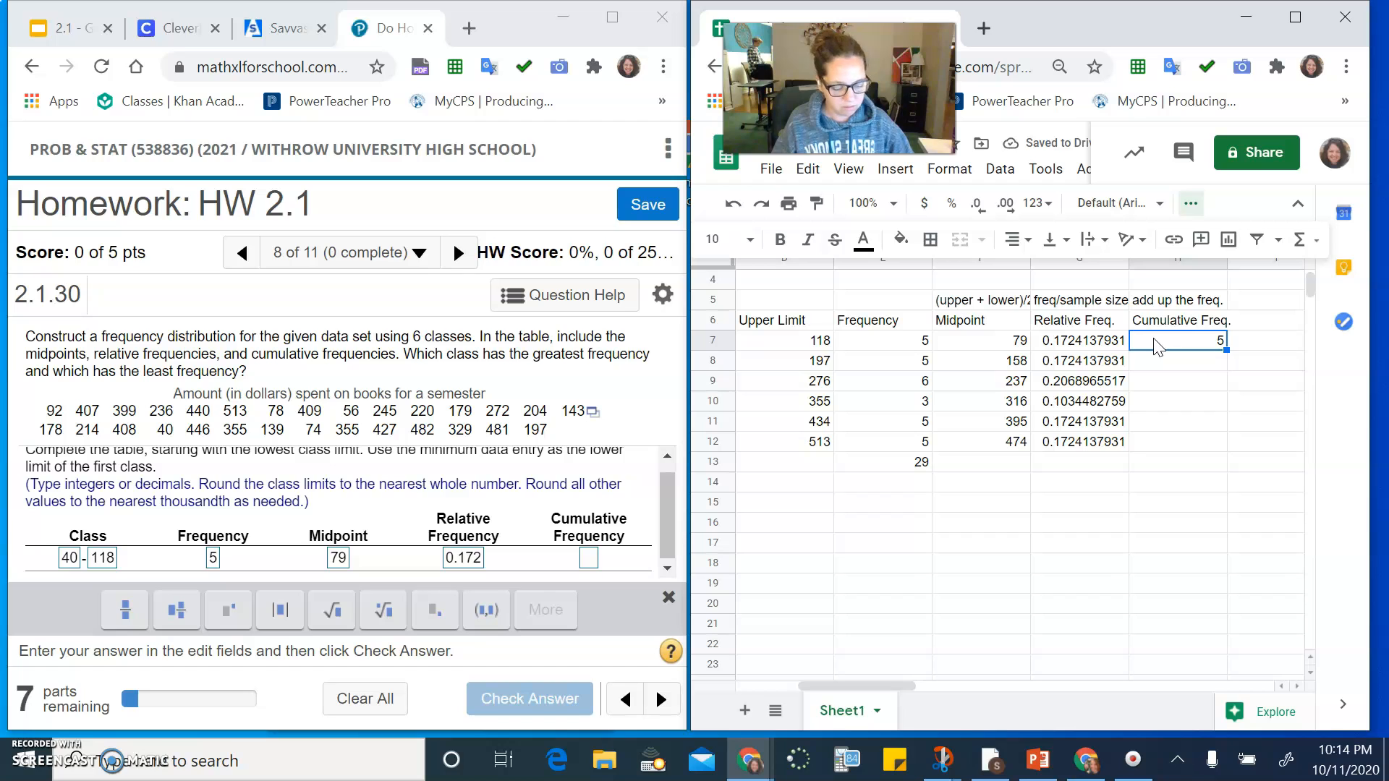
key("Down")
type("=")
left_click(1155, 345)
type("+")
left_click(910, 364)
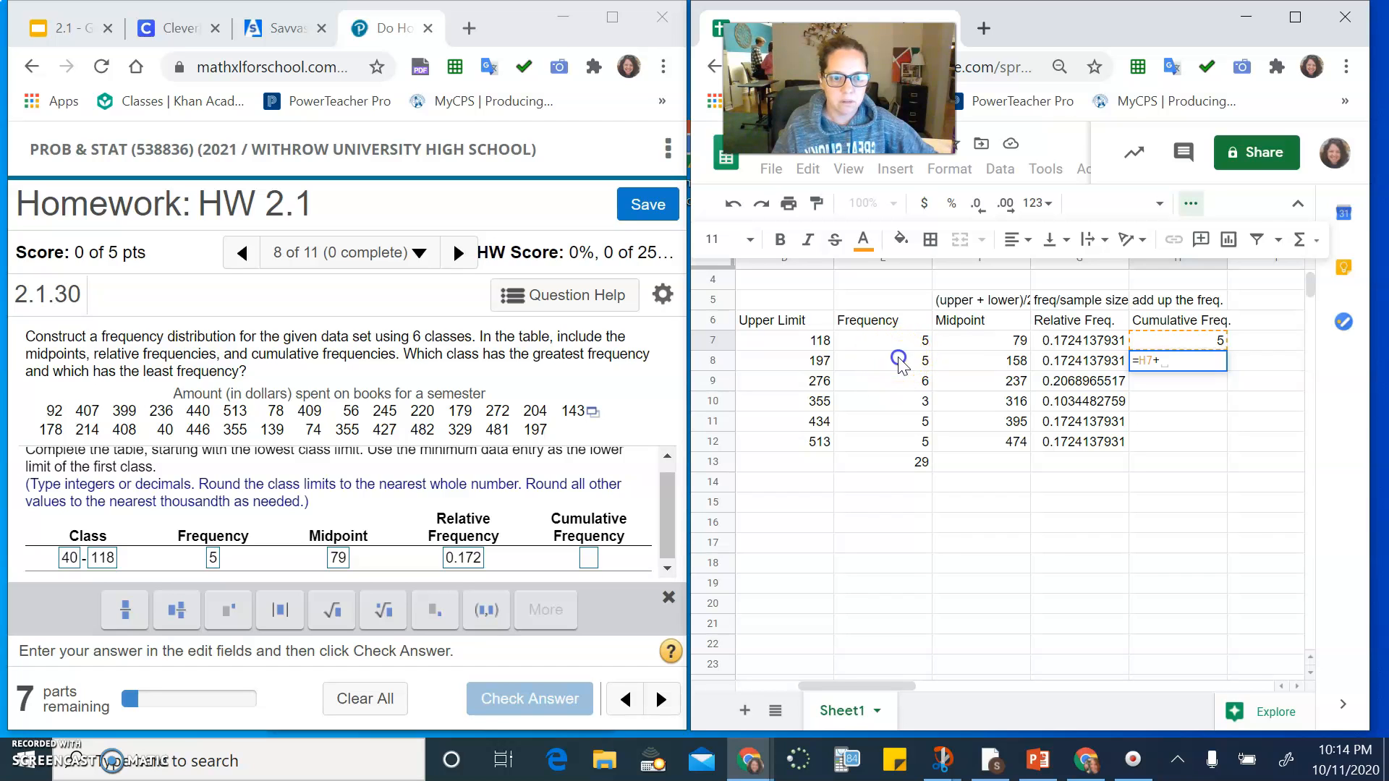
left_click(902, 363)
key("Return")
left_click(1223, 363)
left_click_drag(1228, 371, 1237, 448)
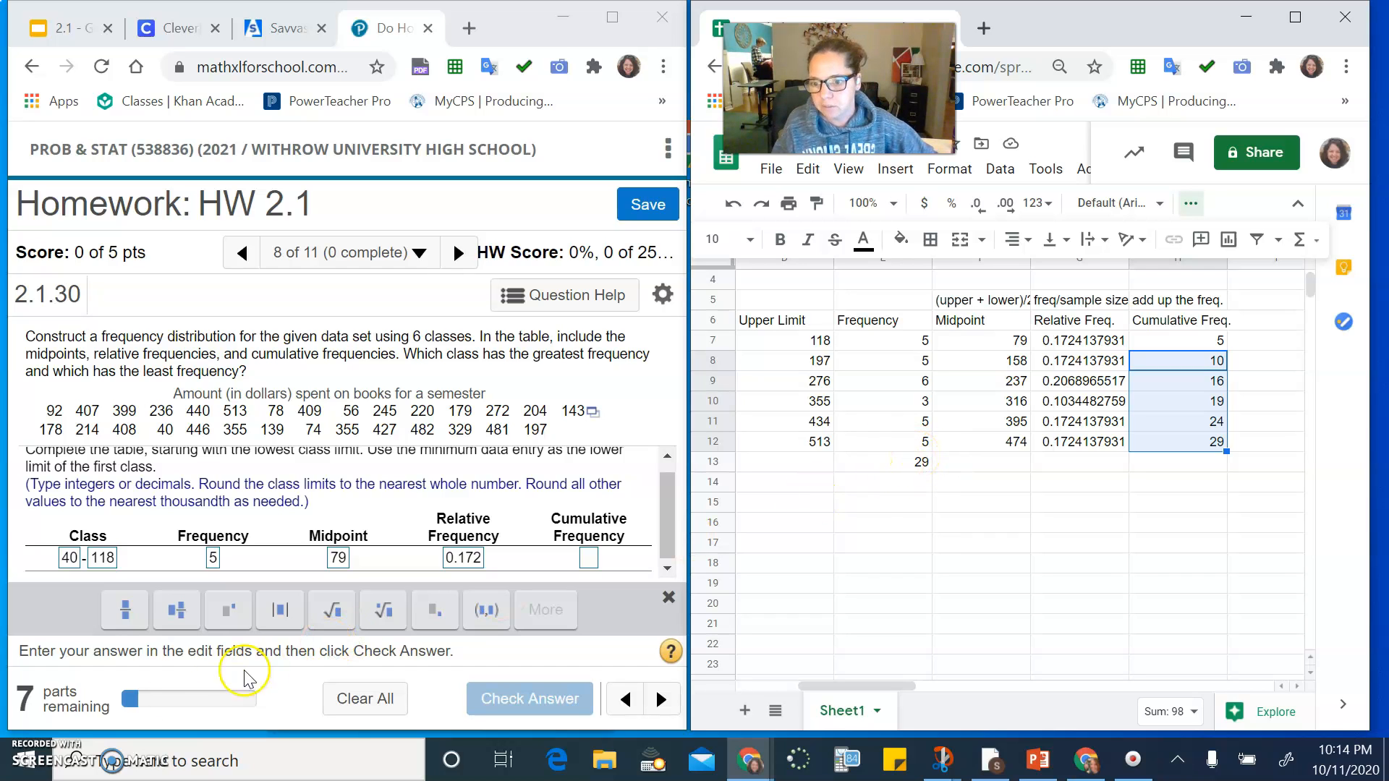
Enter 5 as the 40-118 class's cumulative frequency in the MathXL table and check the answer.
left_click(589, 557)
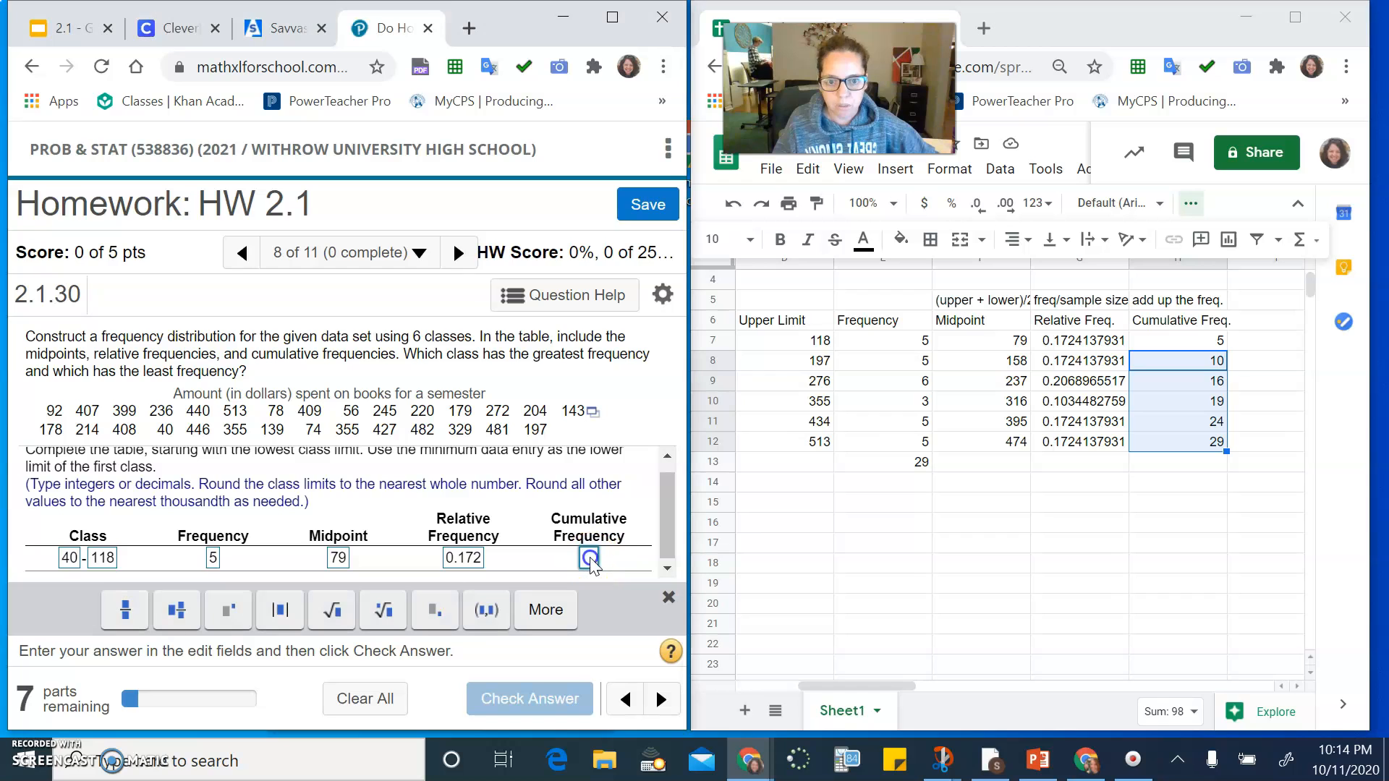
type("5")
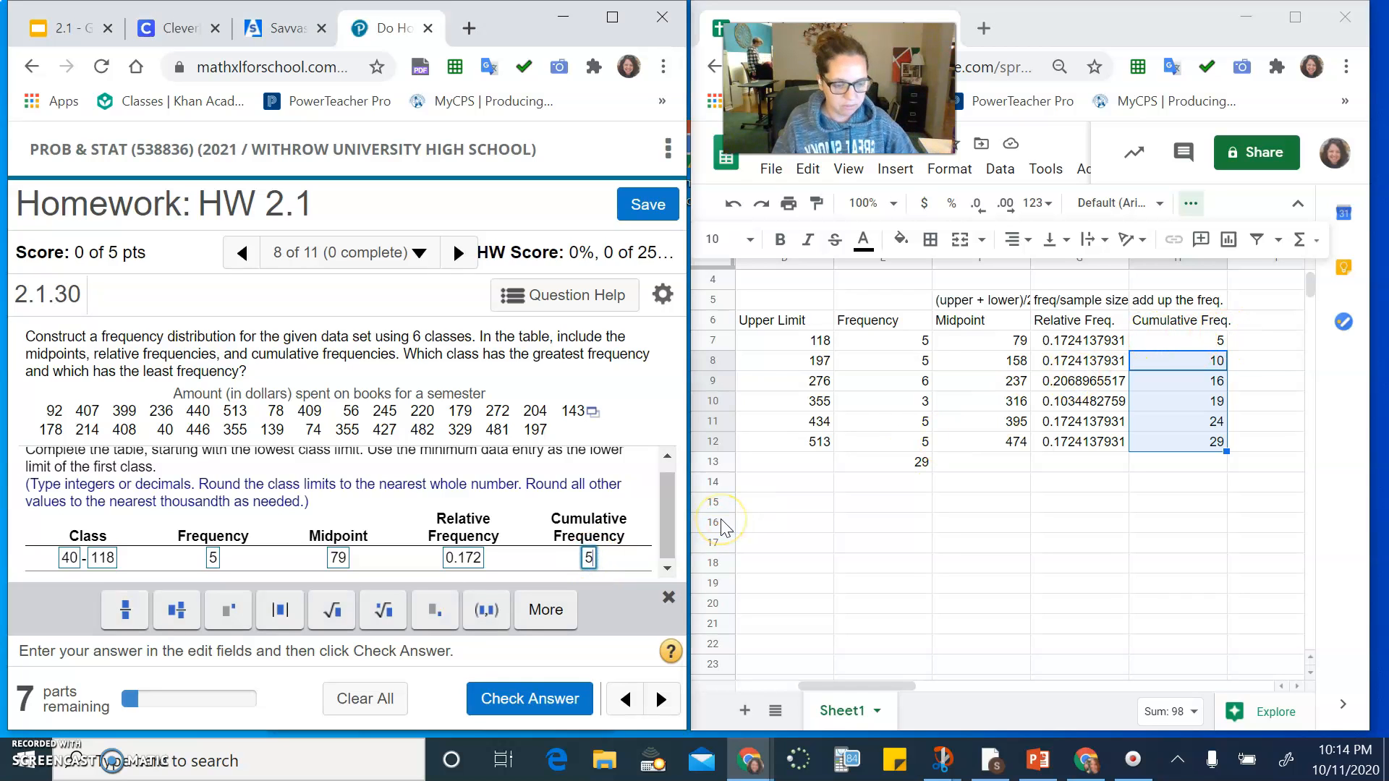
left_click(507, 697)
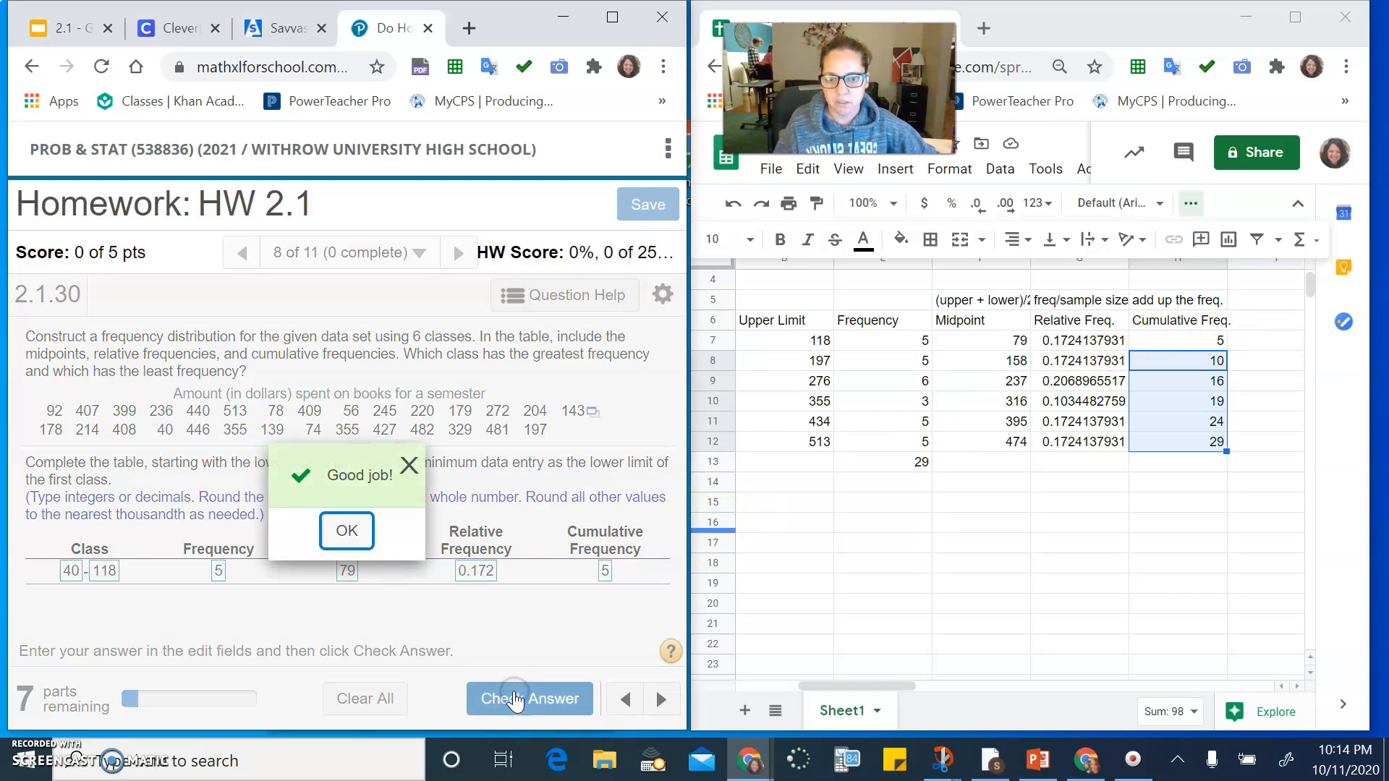
left_click(350, 533)
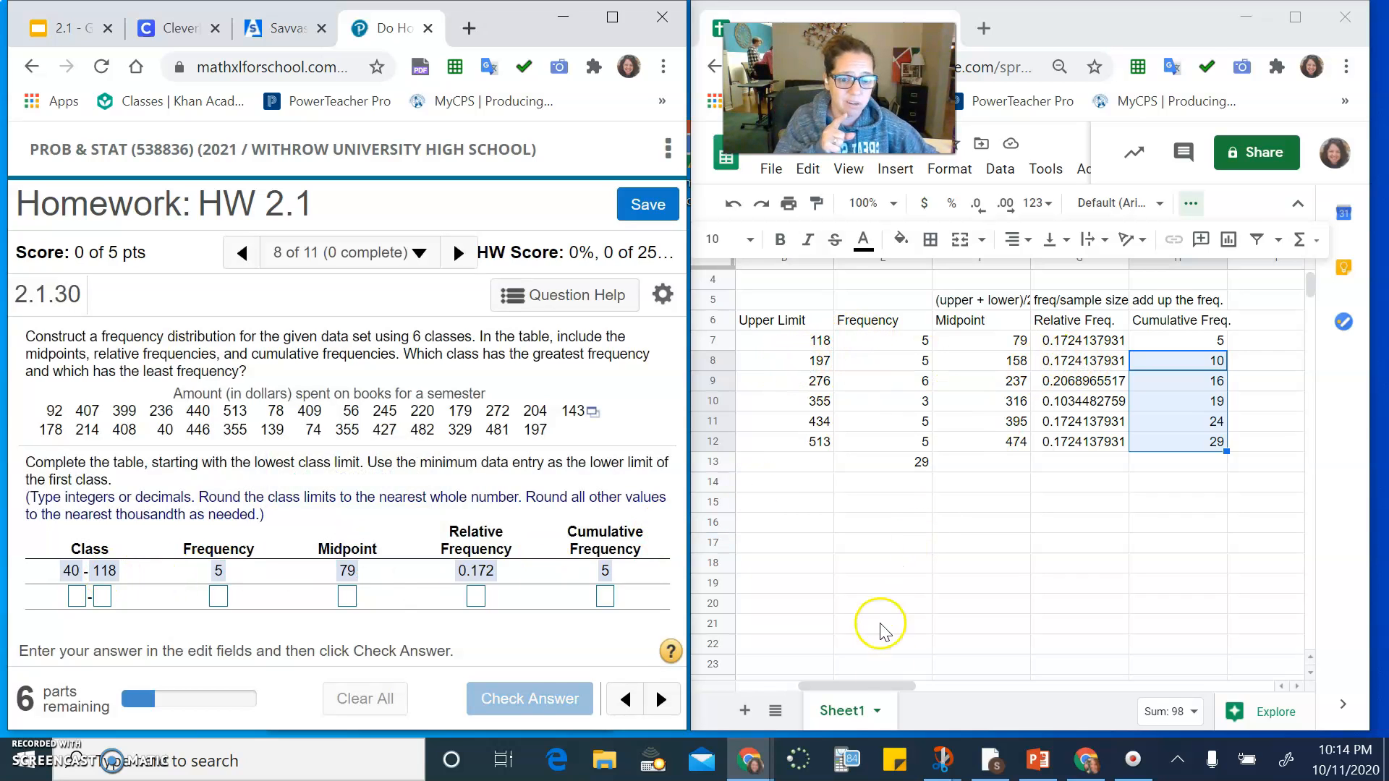
Narrow the Lower Limit column in the spreadsheet so all the frequency distribution columns fit in view.
left_click_drag(883, 688, 809, 689)
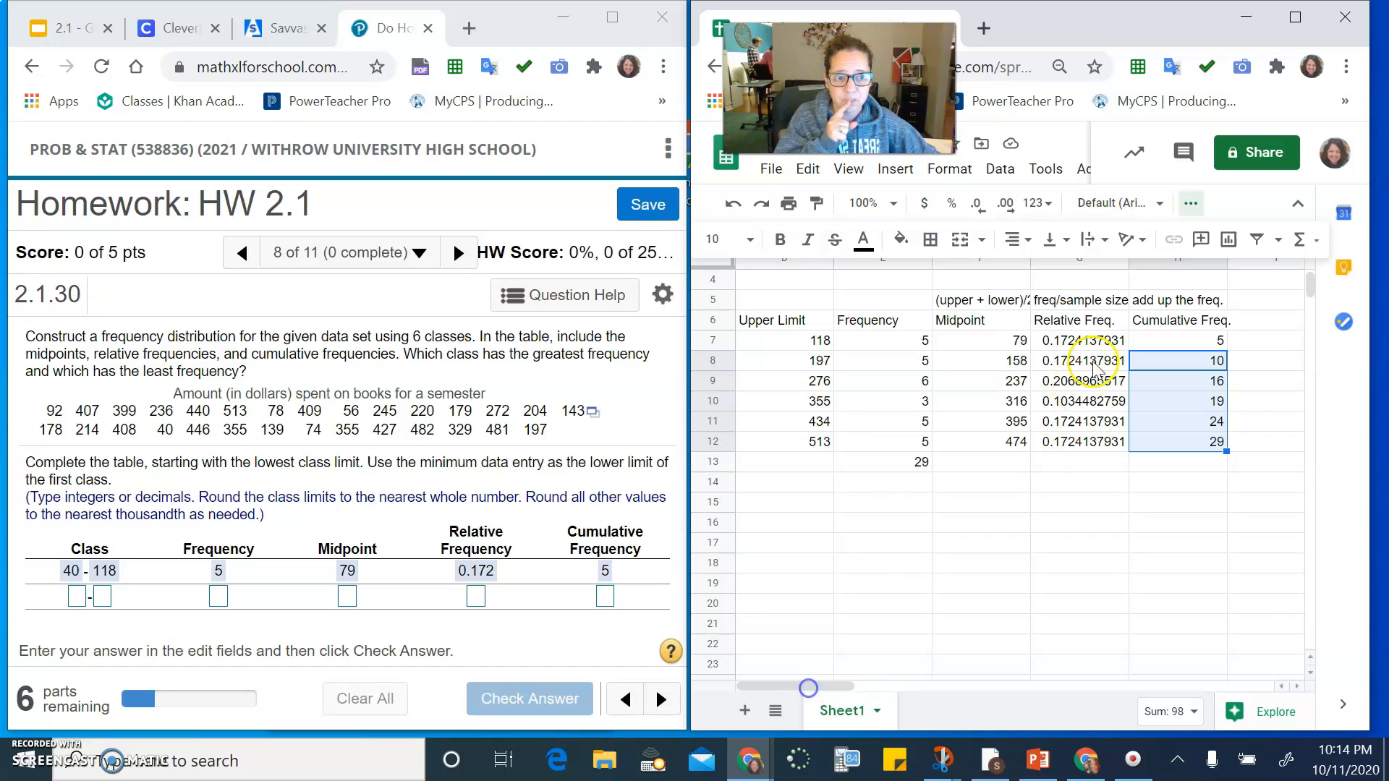
left_click_drag(1221, 262, 1190, 263)
left_click_drag(843, 682, 773, 696)
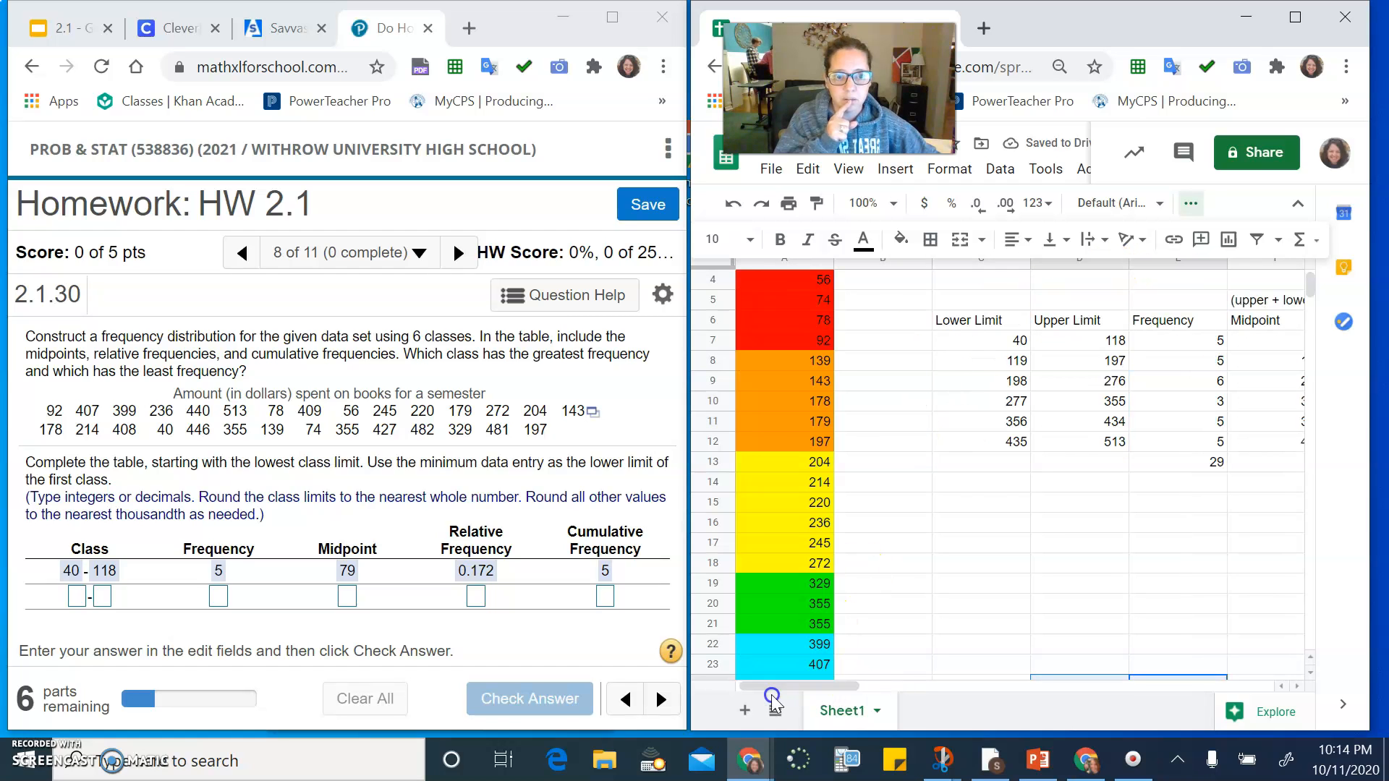
left_click_drag(1030, 262, 1002, 272)
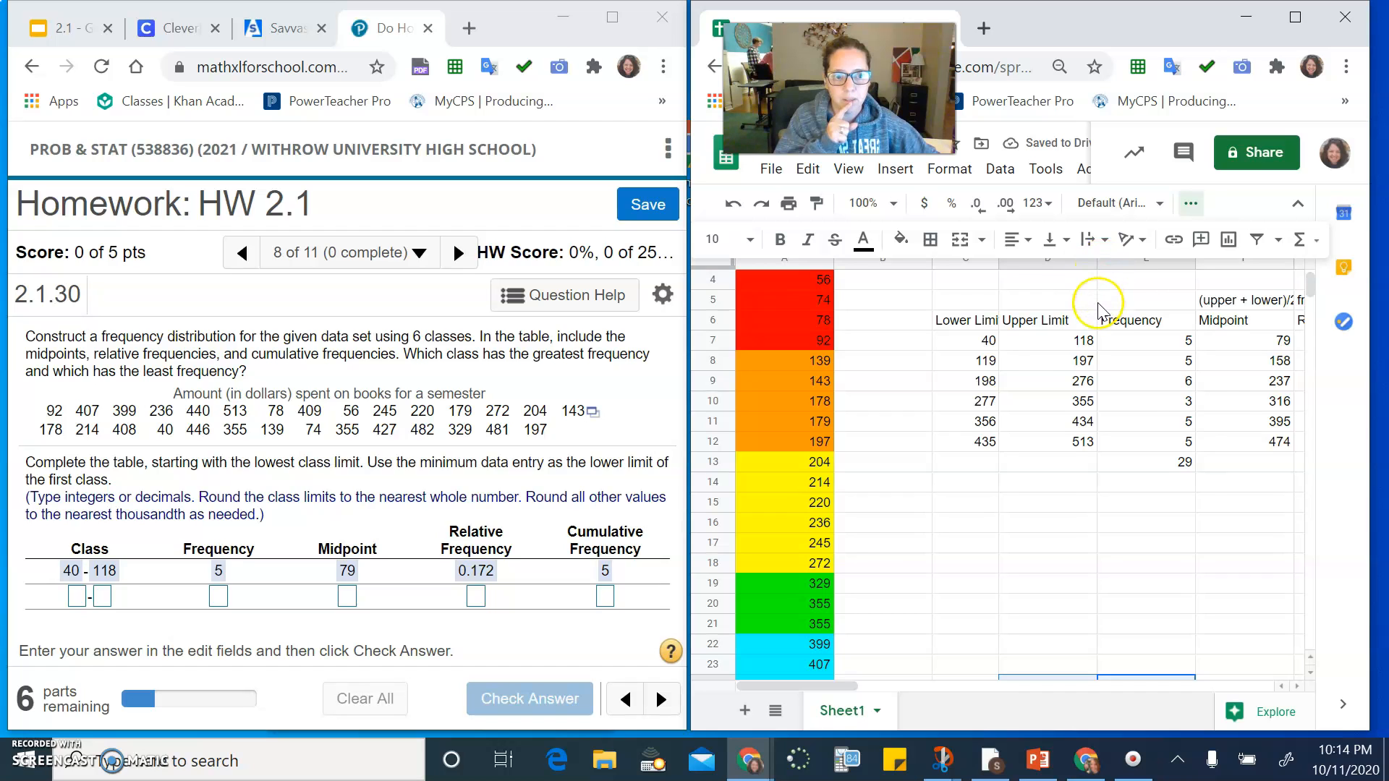
scroll(1101, 281, "up", 1)
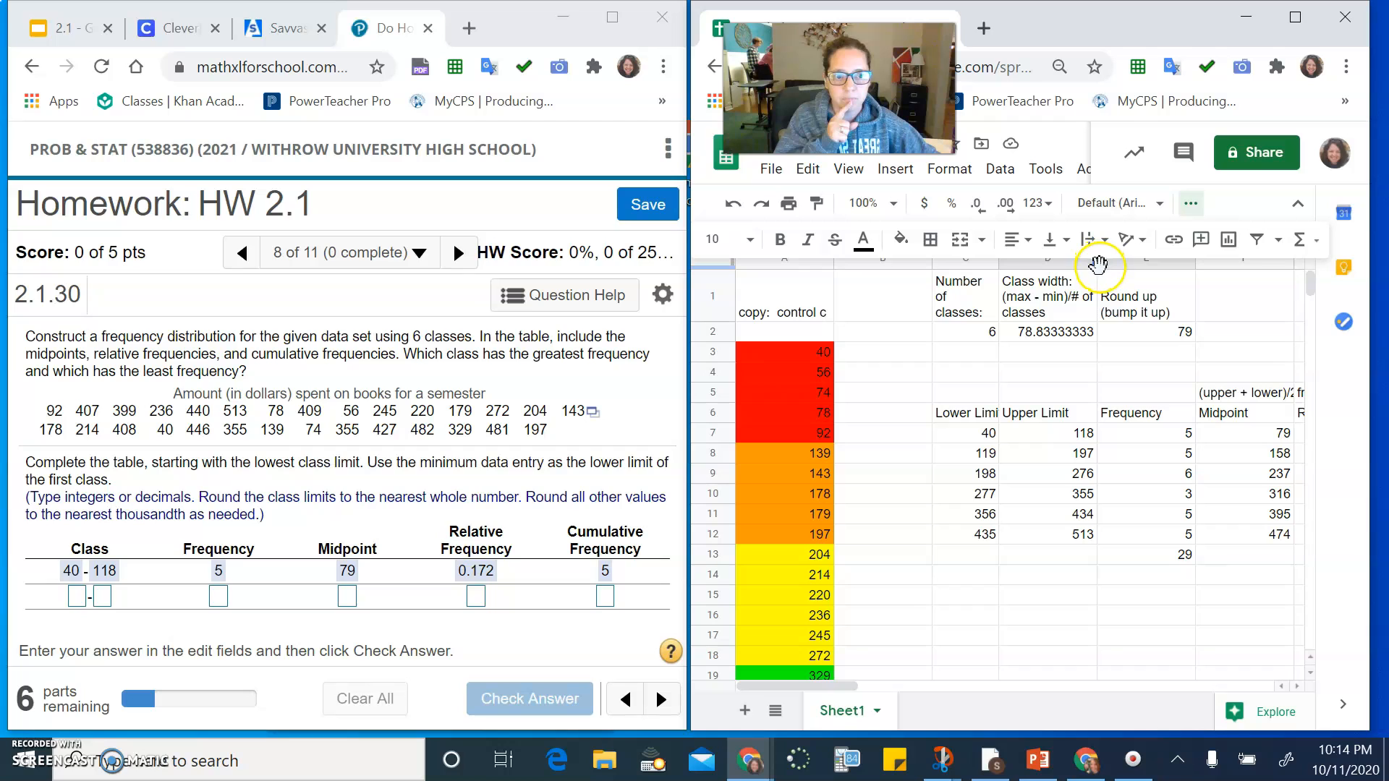
left_click(1098, 267)
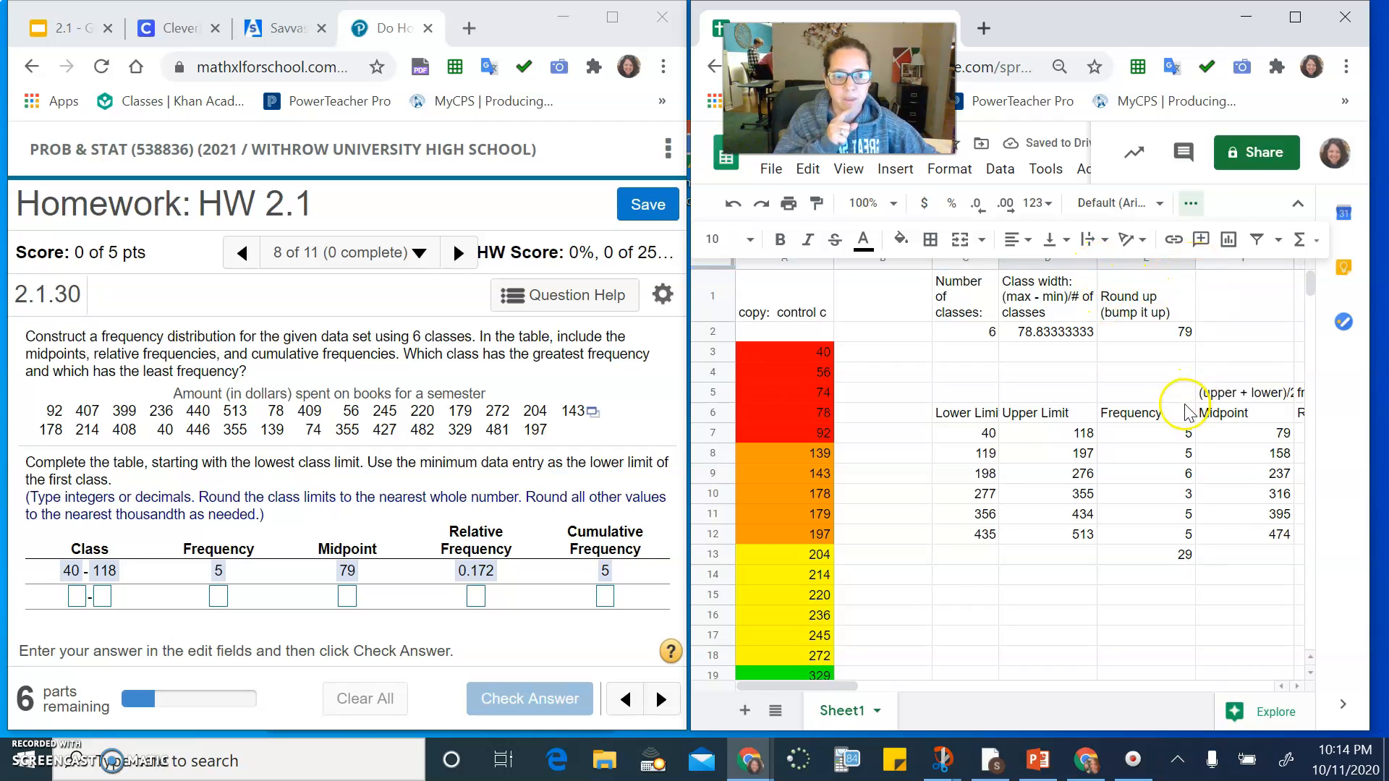
left_click_drag(852, 688, 900, 688)
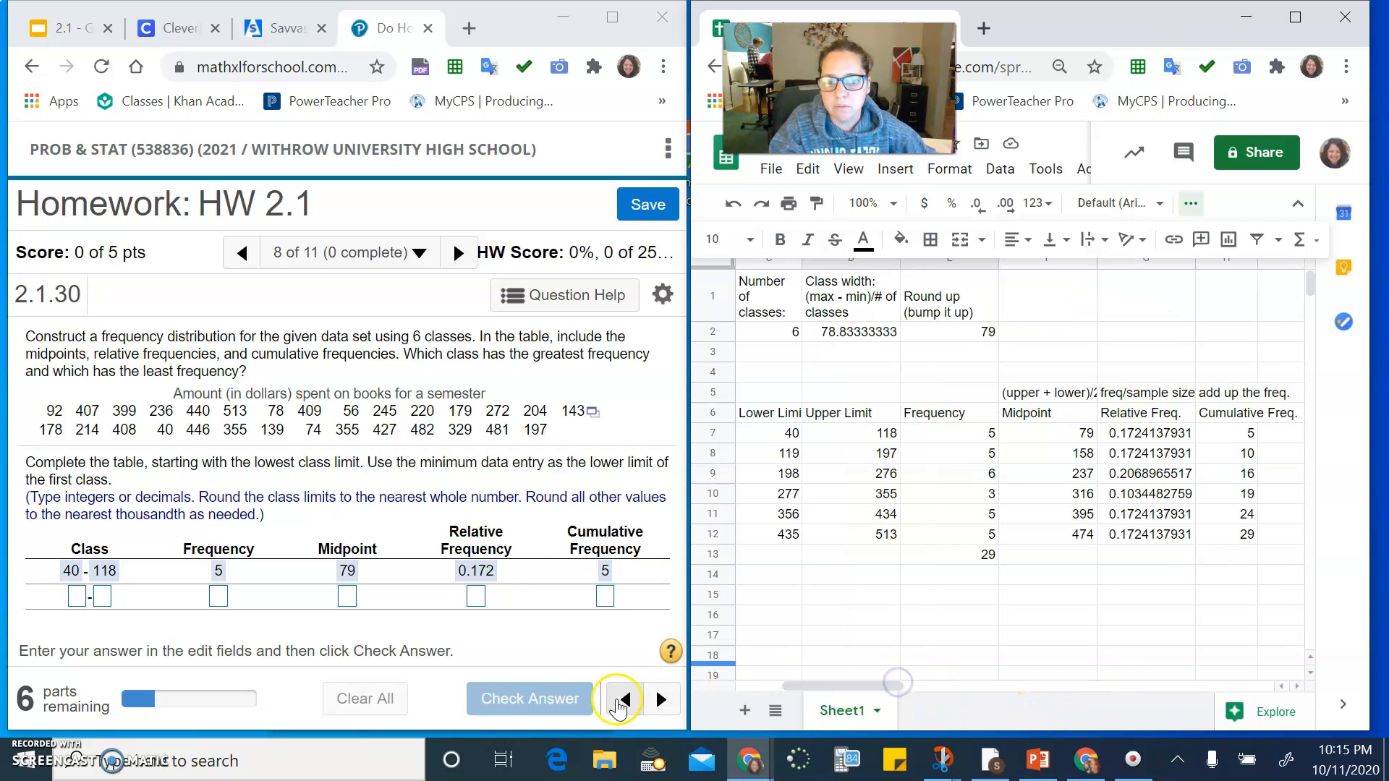
Highlight the second class's spreadsheet row and enter its limits, 119 and 197, in the MathXL table.
left_click_drag(776, 458, 1233, 455)
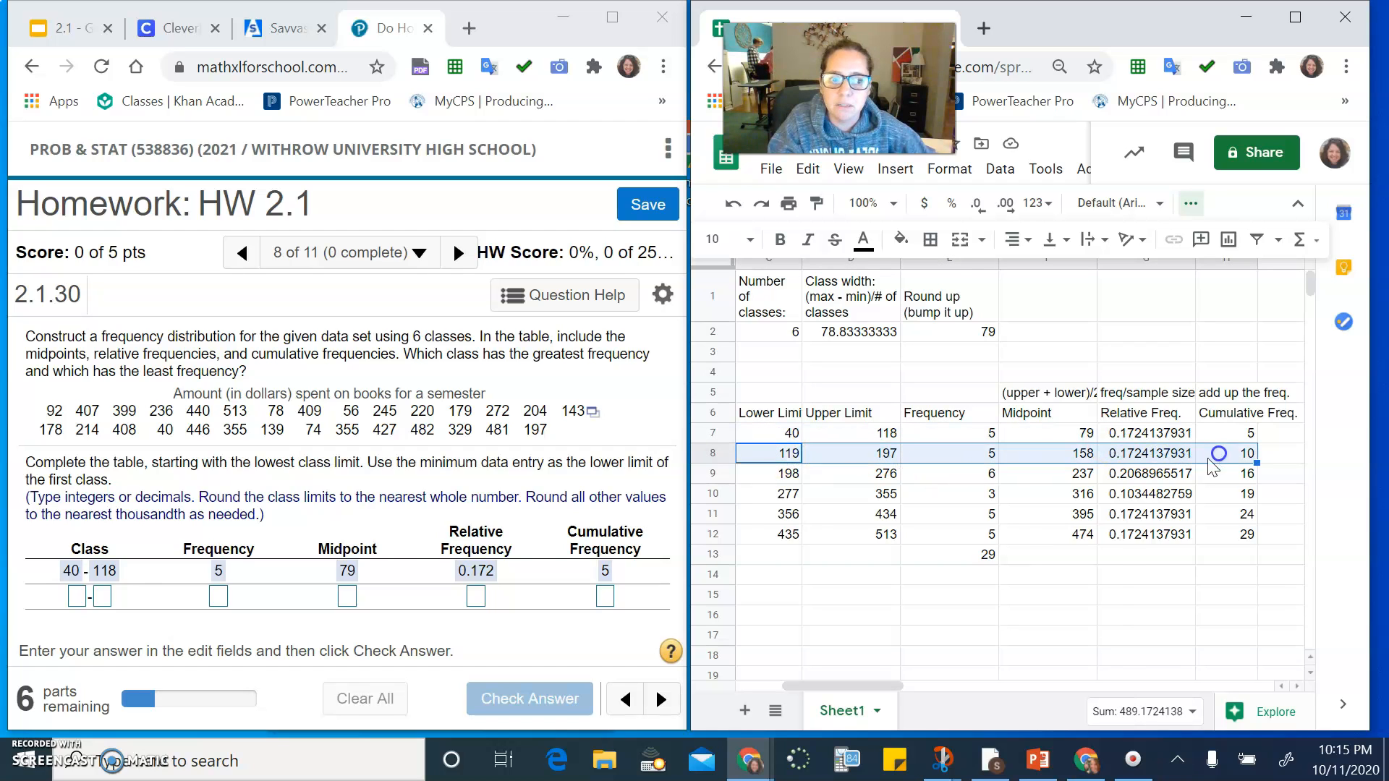
left_click(78, 600)
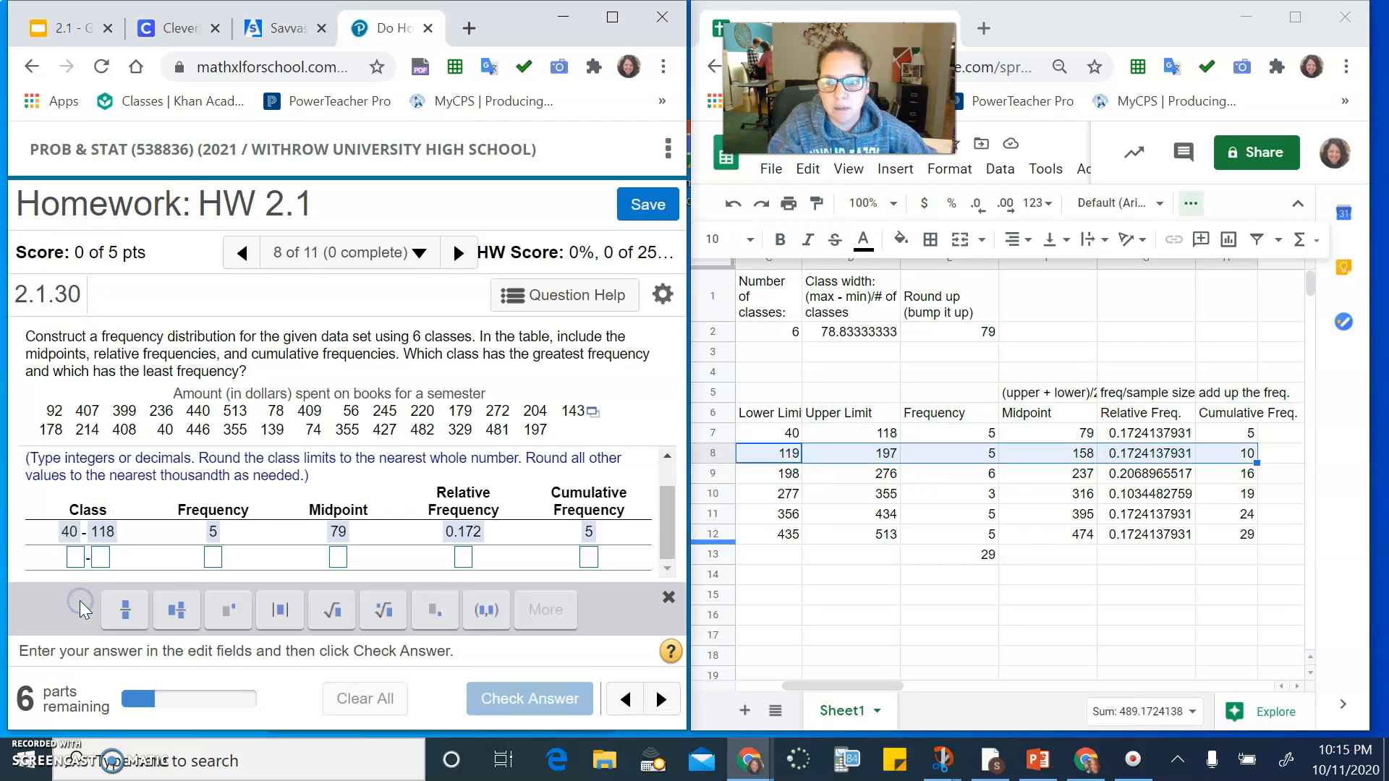
left_click(75, 557)
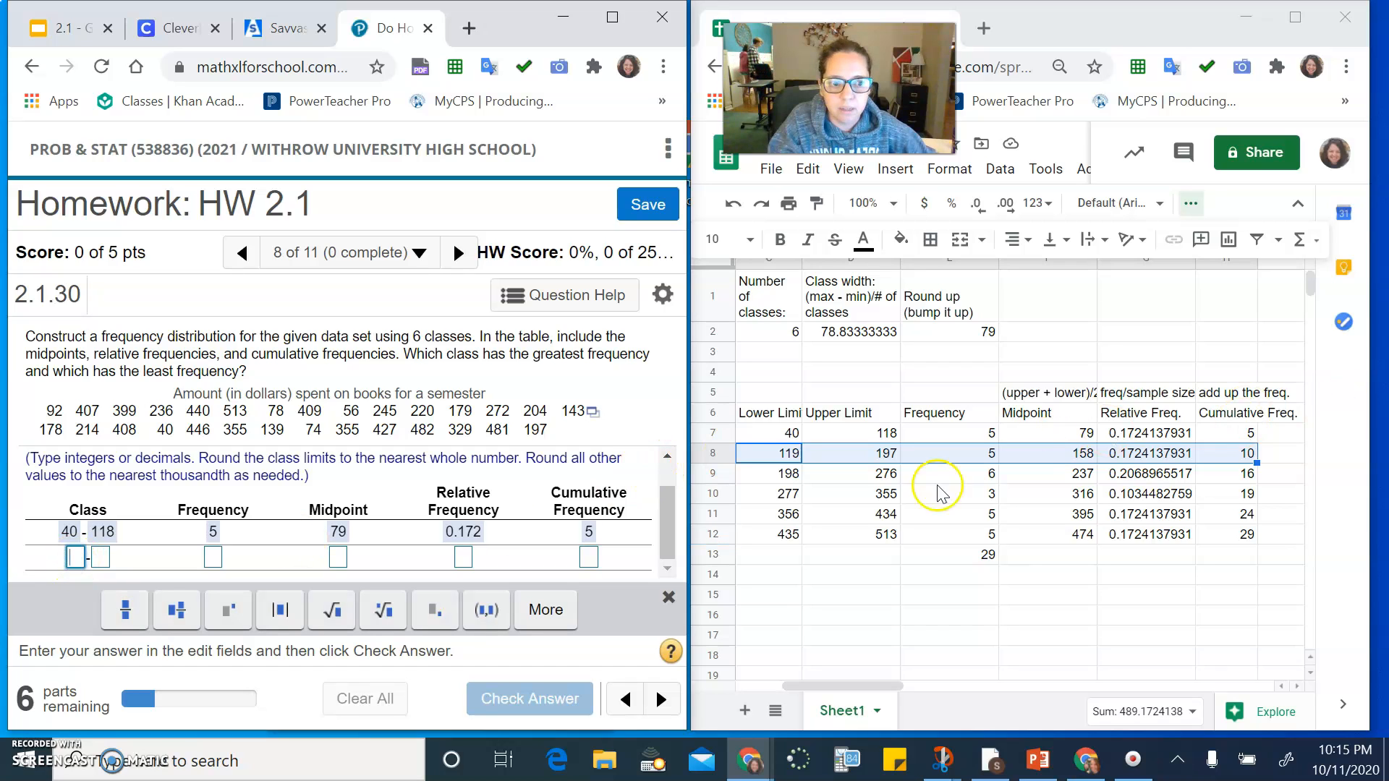
type("119")
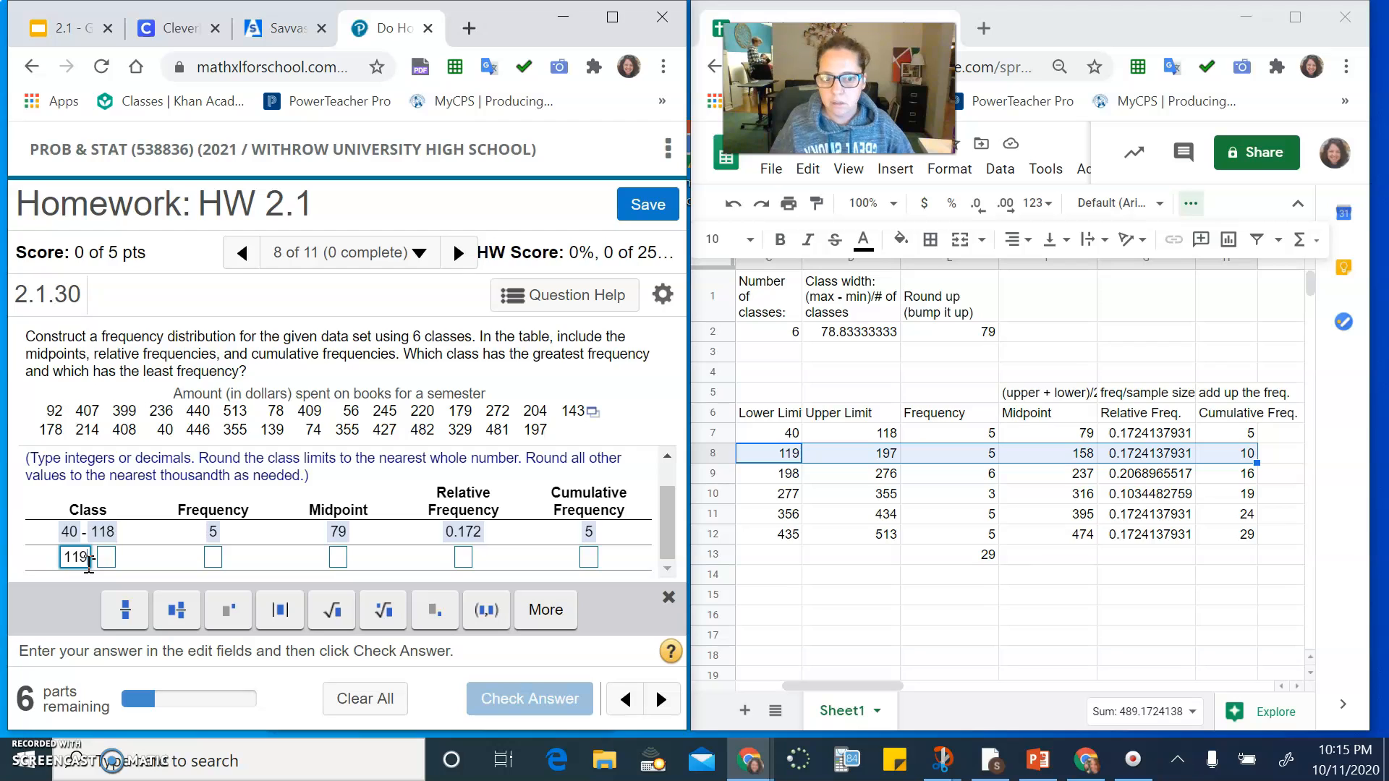
key("Tab")
type("197")
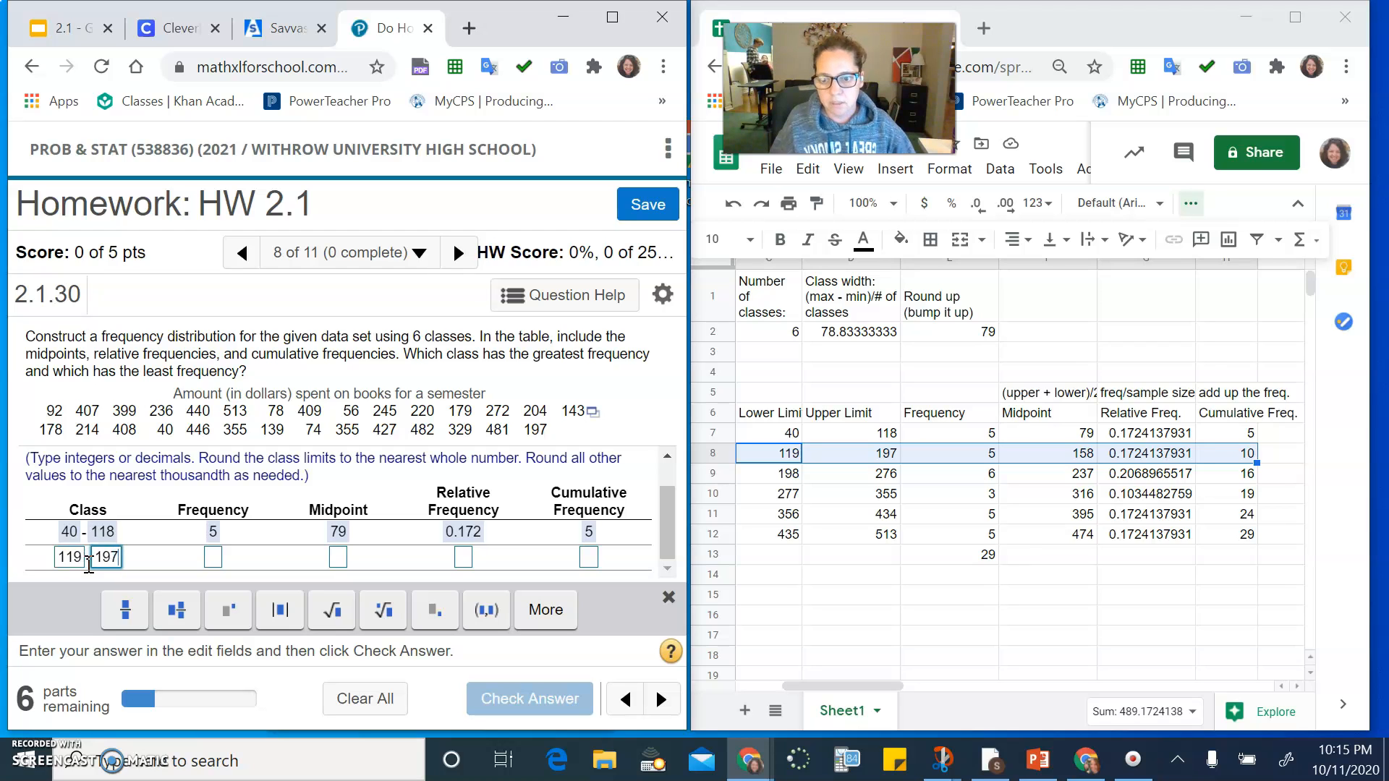
Complete the 119-197 class with frequency 5, midpoint 158, relative frequency 0.172 and cumulative frequency 10, and check the answer.
key("Tab")
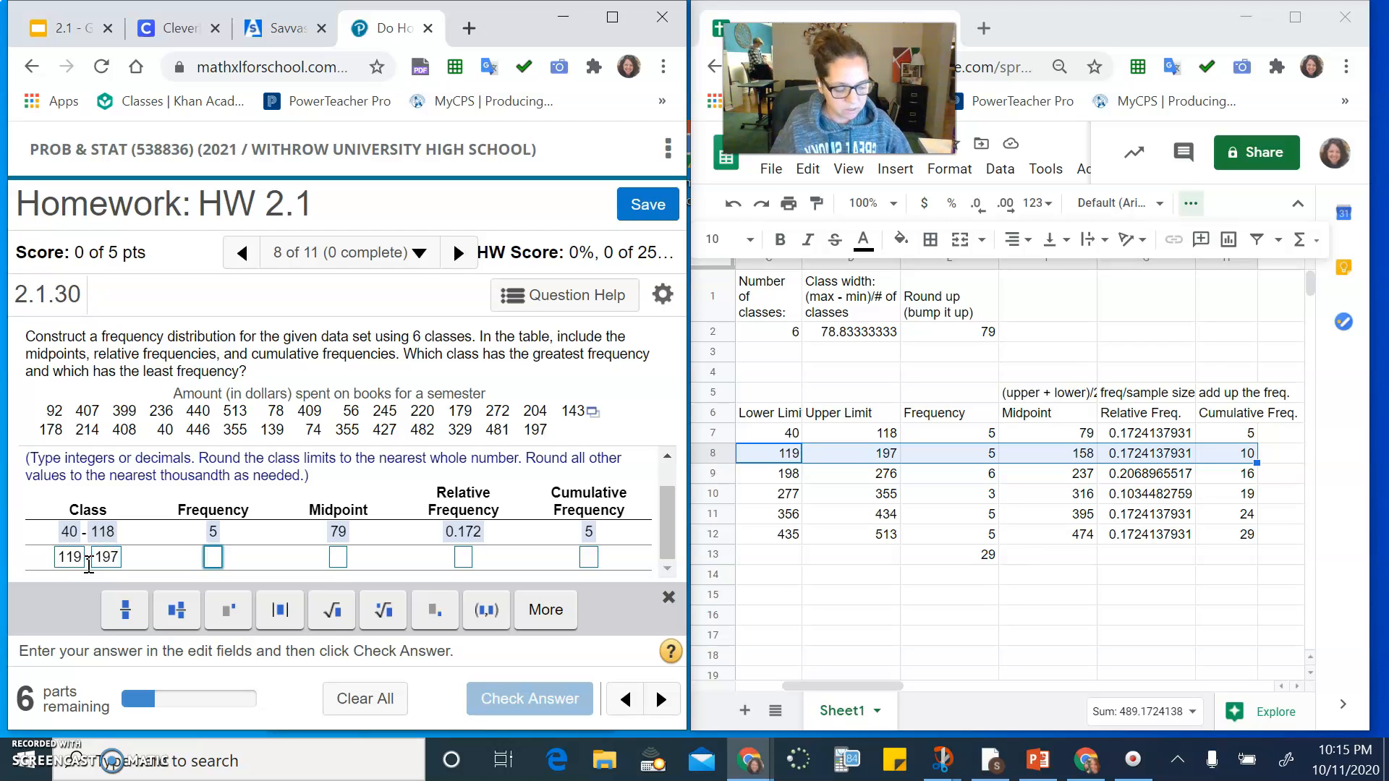
key("Tab")
type("158")
key("Tab")
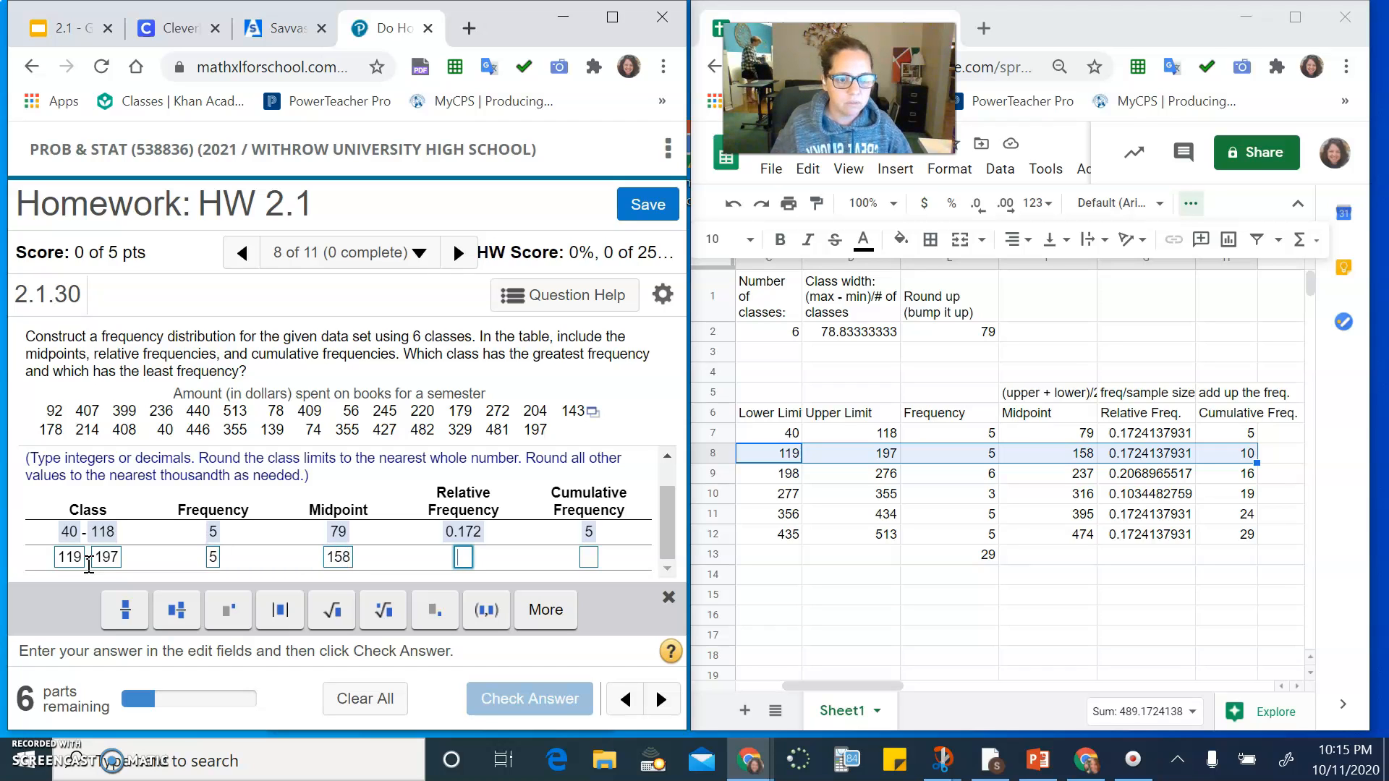
type("0.")
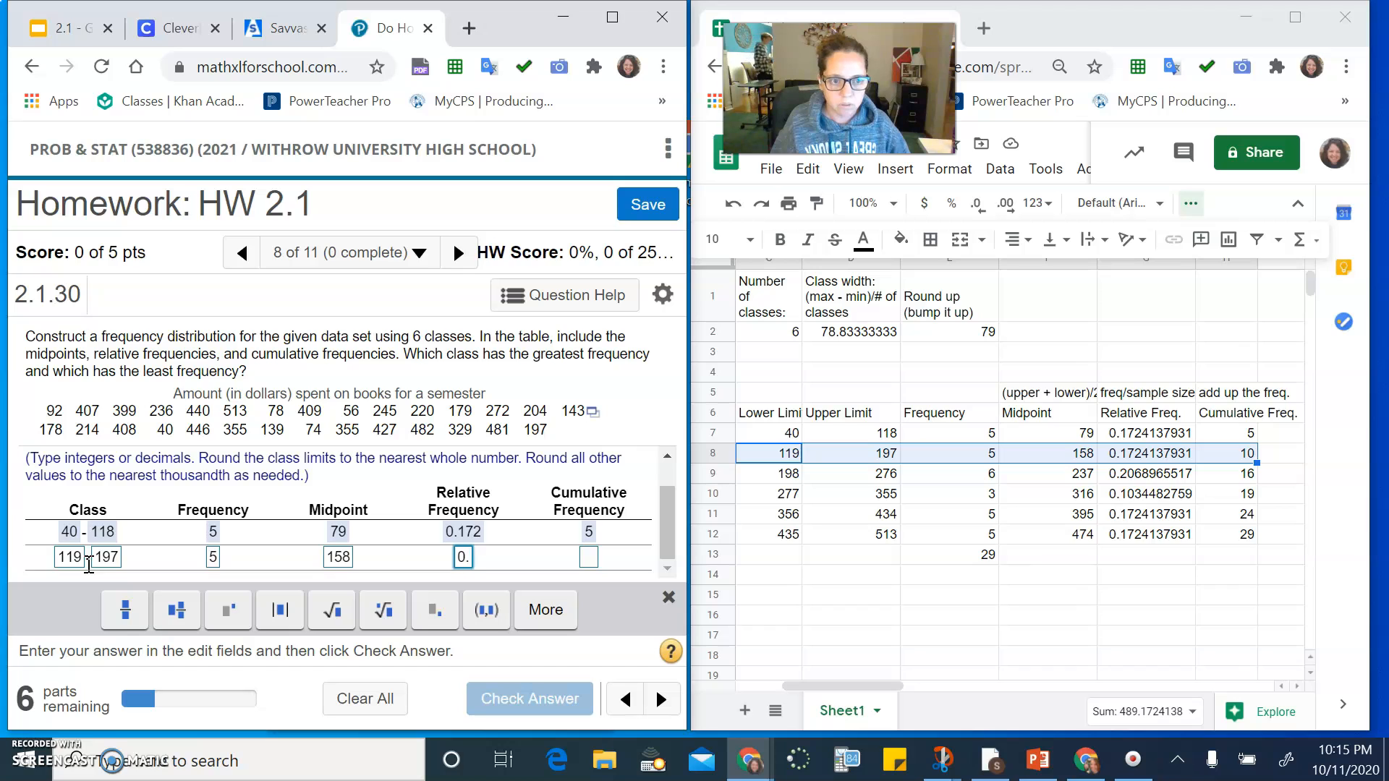
type("172")
key("Tab")
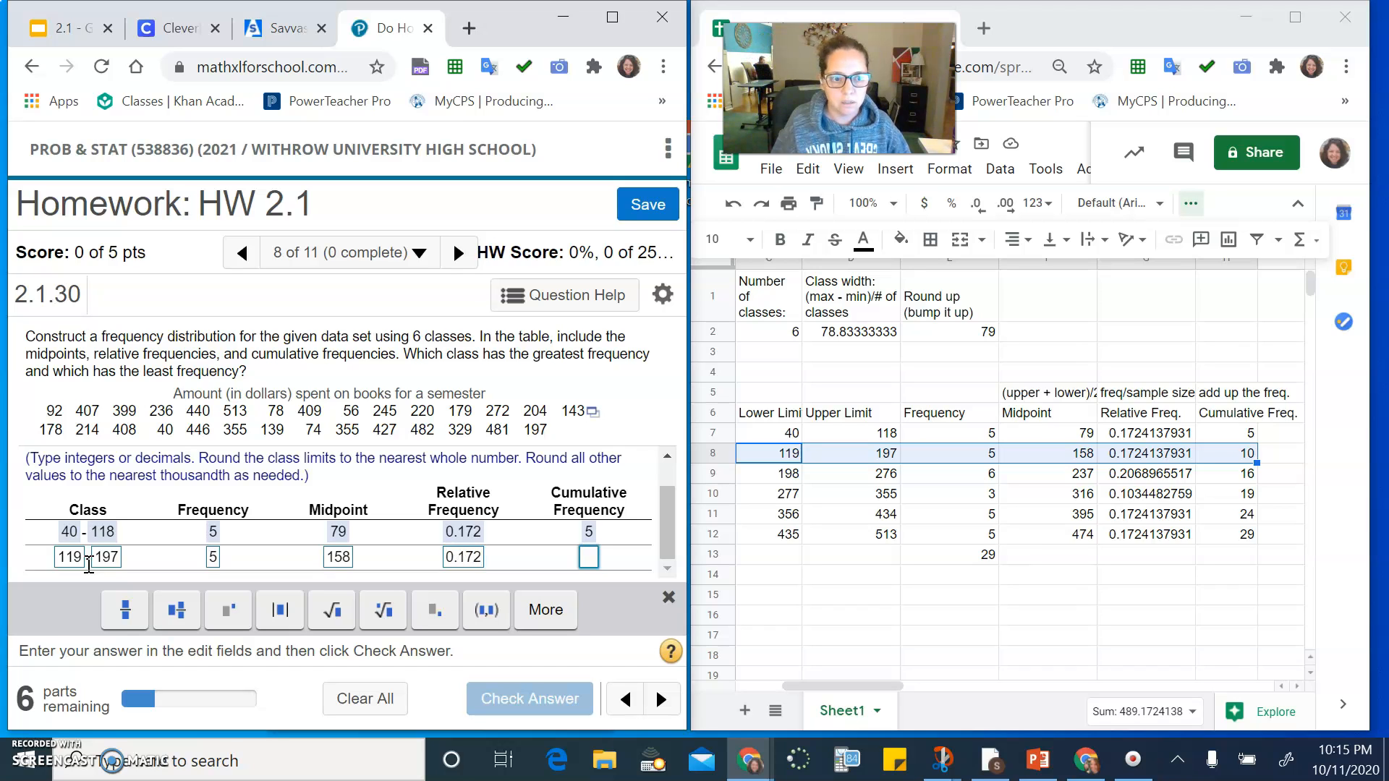
type("10")
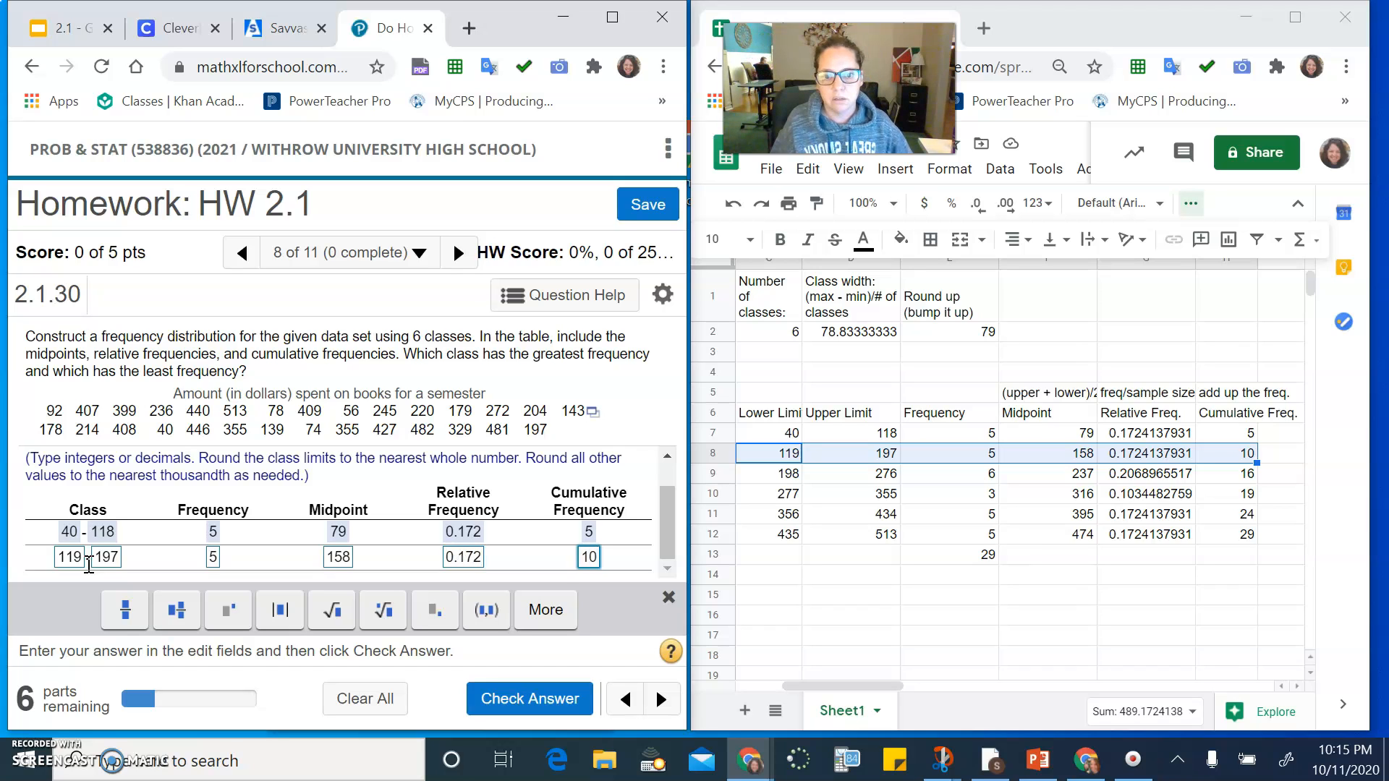
key("Return")
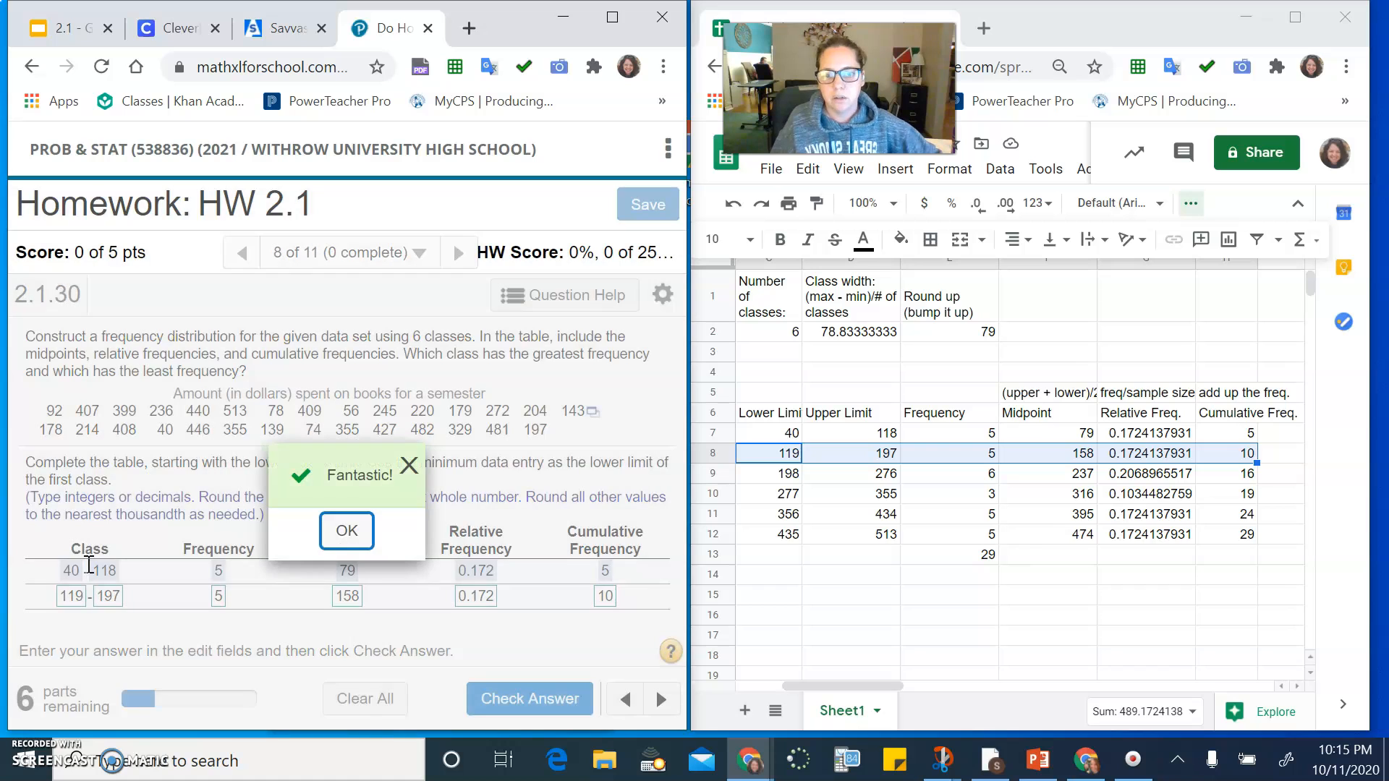
left_click(345, 526)
Fill the first two class rows, C7:H8, with yellow in the spreadsheet.
left_click_drag(778, 433, 1223, 455)
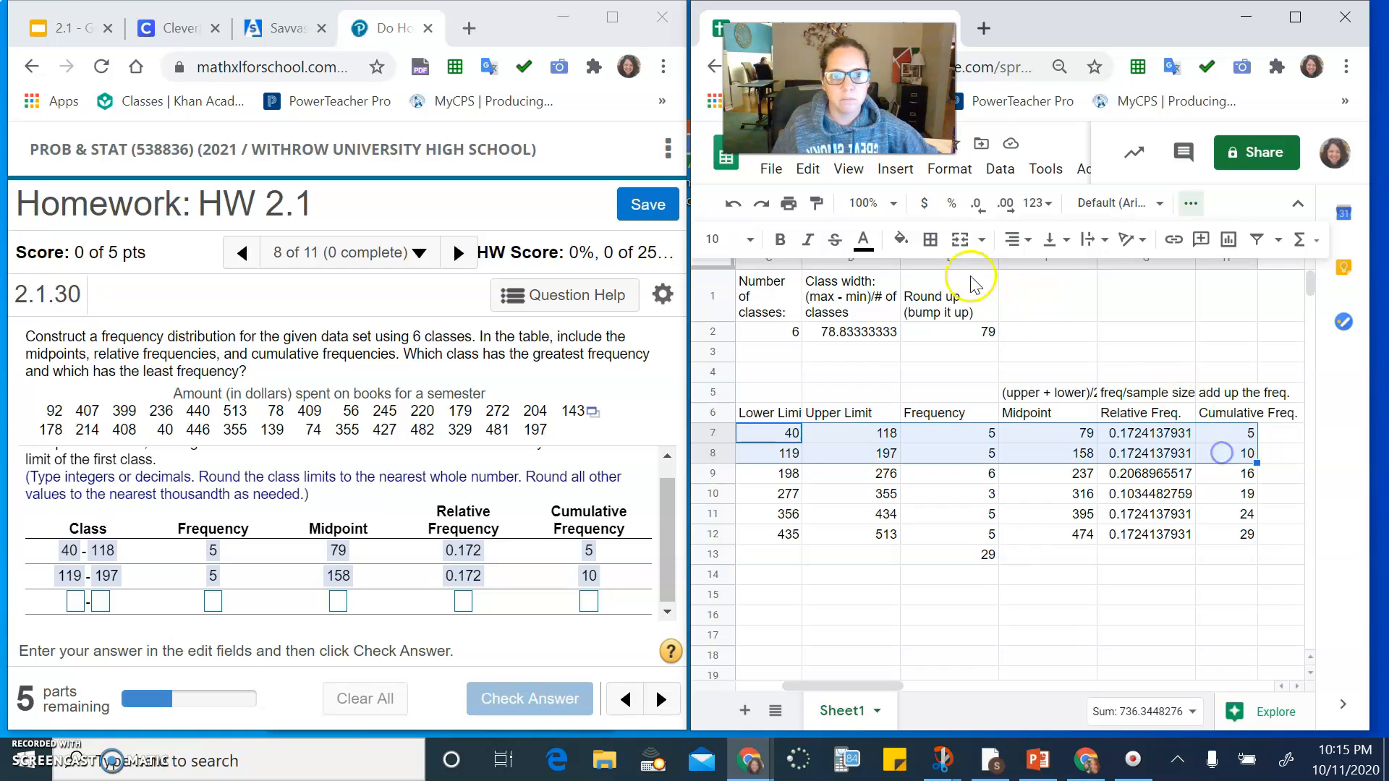
left_click(901, 240)
left_click(974, 329)
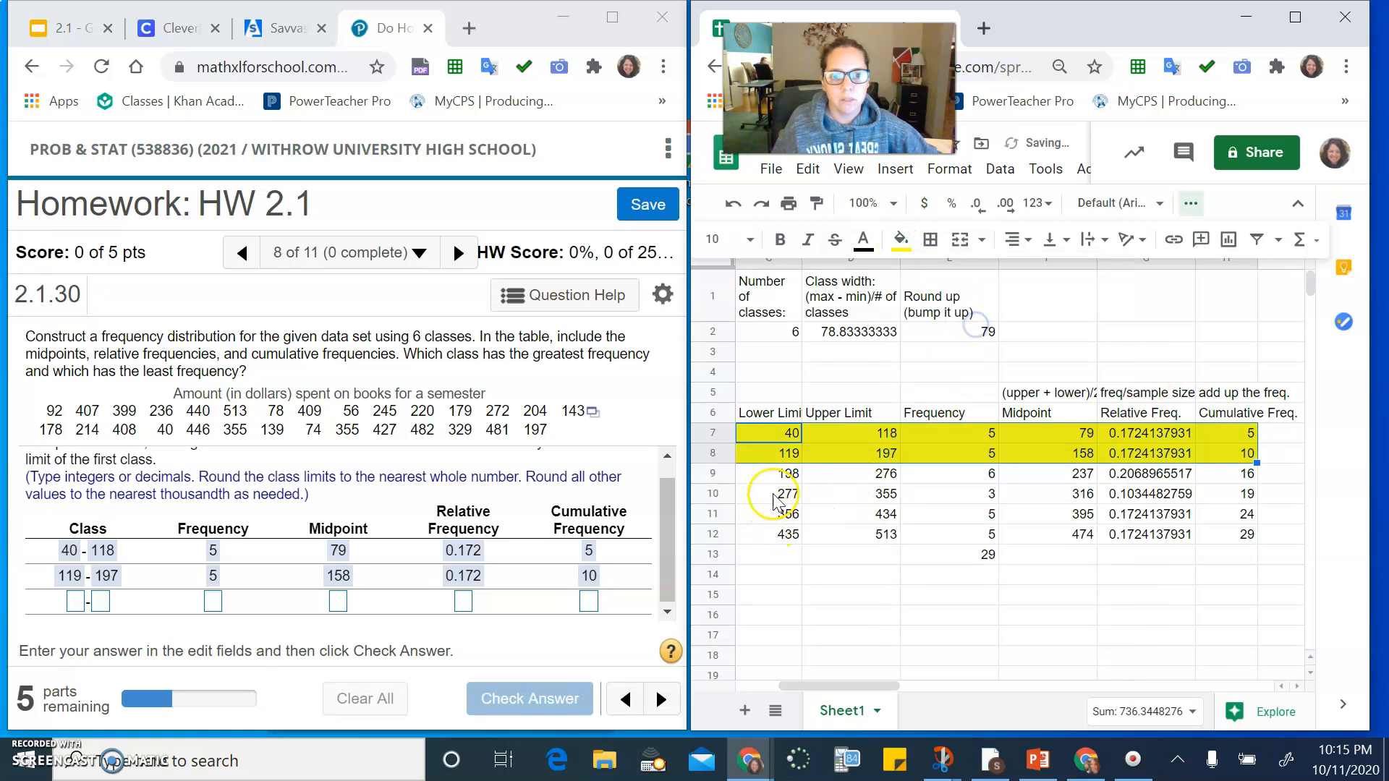
Mark the third class's lower limit cell in the spreadsheet and enter that class's limits, 198 and 276, in the MathXL table.
left_click(774, 490)
left_click(778, 474)
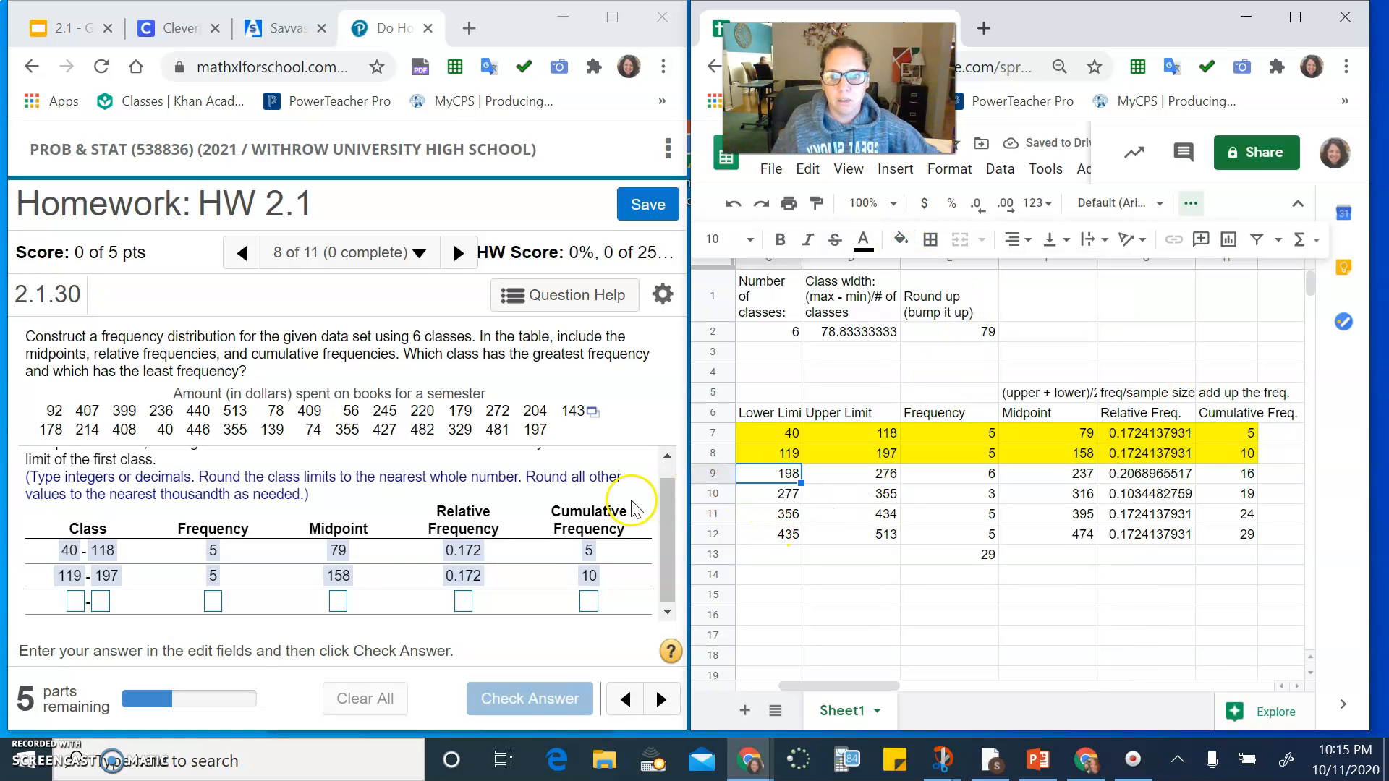
left_click(75, 600)
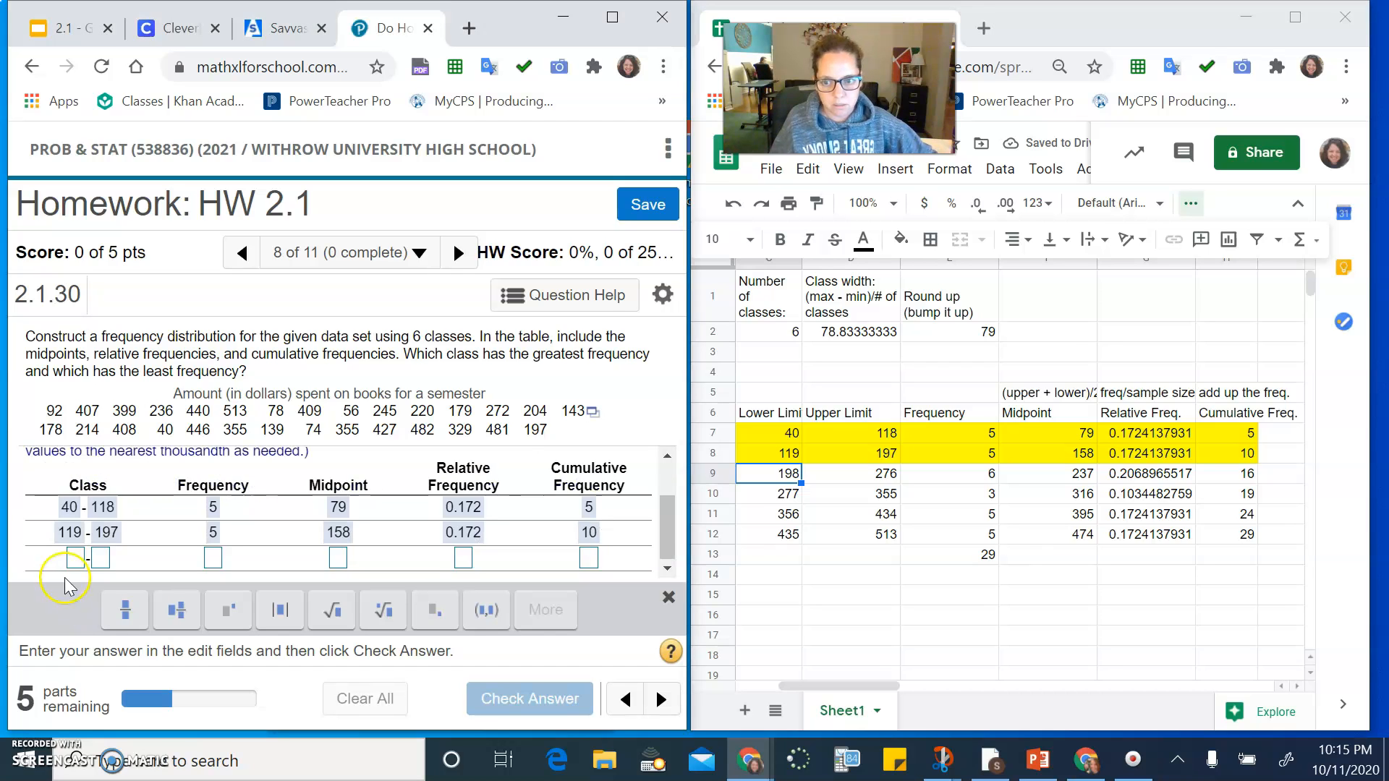
type("198")
key("Tab")
type("276")
key("Tab")
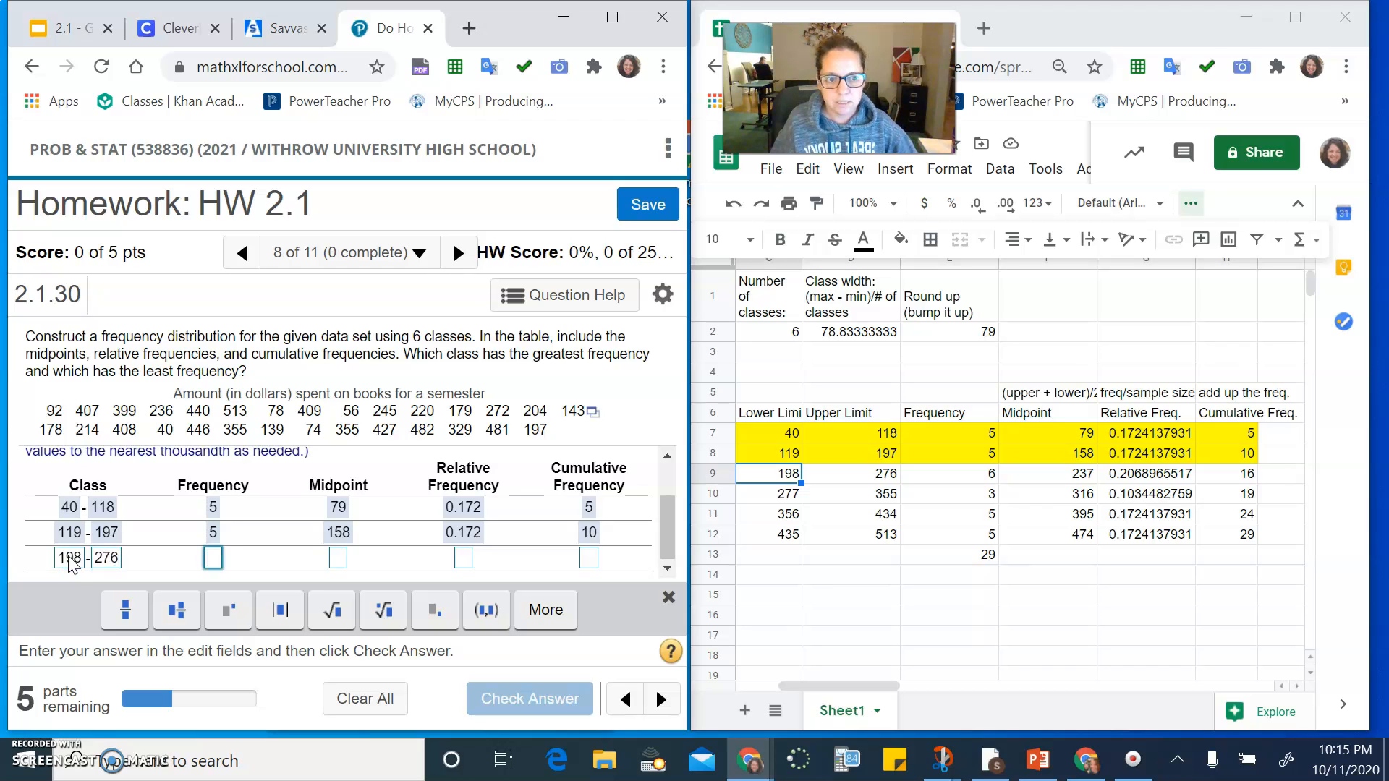
Complete the 198-276 class with frequency 6, midpoint 237, relative frequency 0.207 and cumulative frequency 16, and check the answer.
key("Tab")
type("237")
key("Tab")
type("0.207")
key("Tab")
type("16")
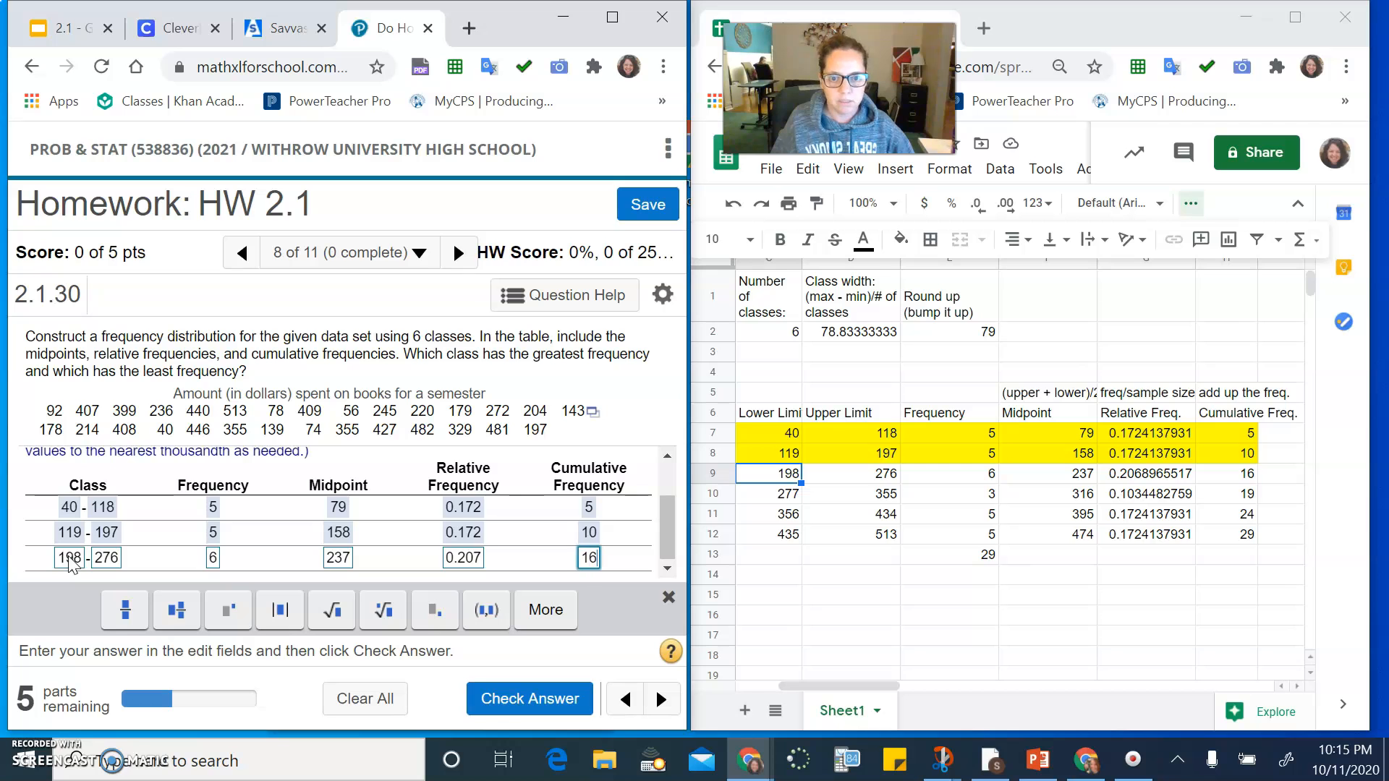
left_click(536, 696)
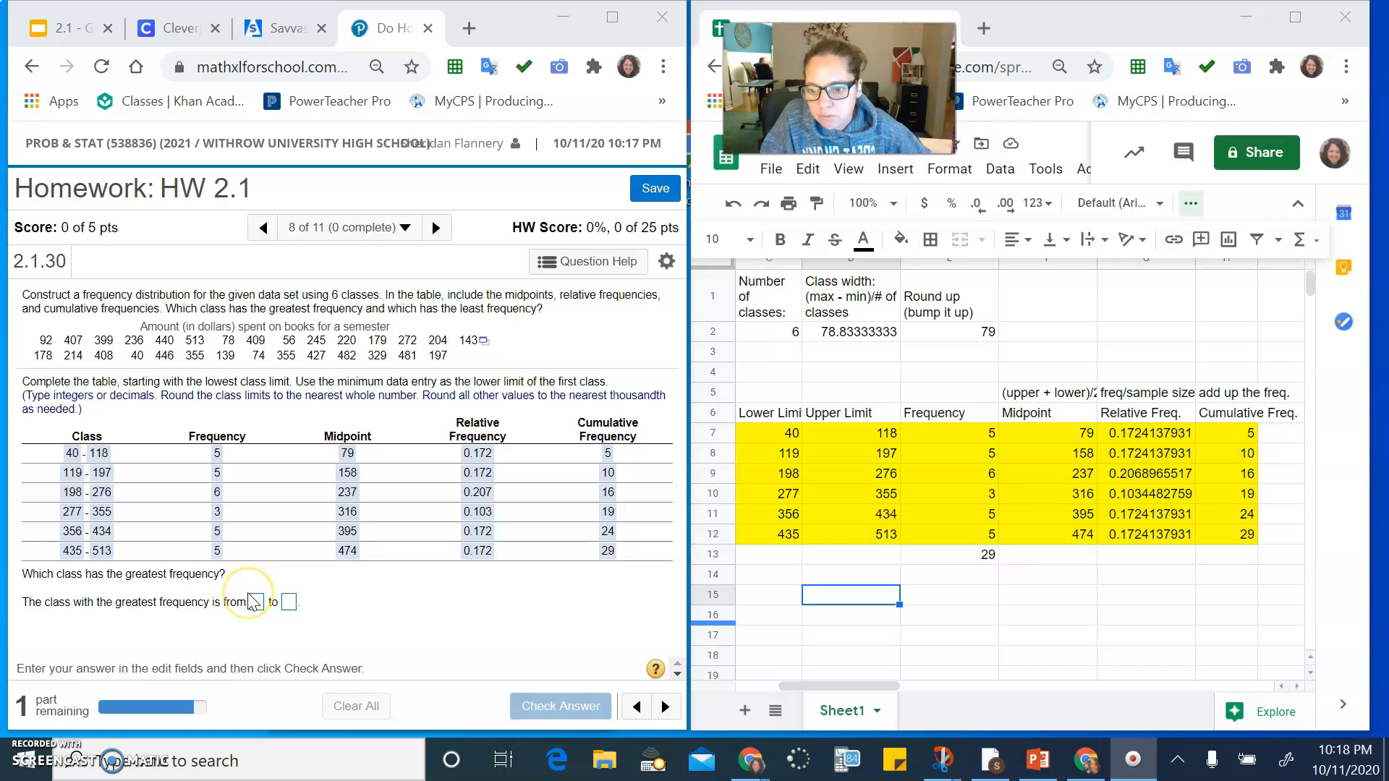
Select the 198-276 class's limits and frequency in the spreadsheet, answer 198 to 276 as the greatest-frequency class, and check it.
left_click(966, 470)
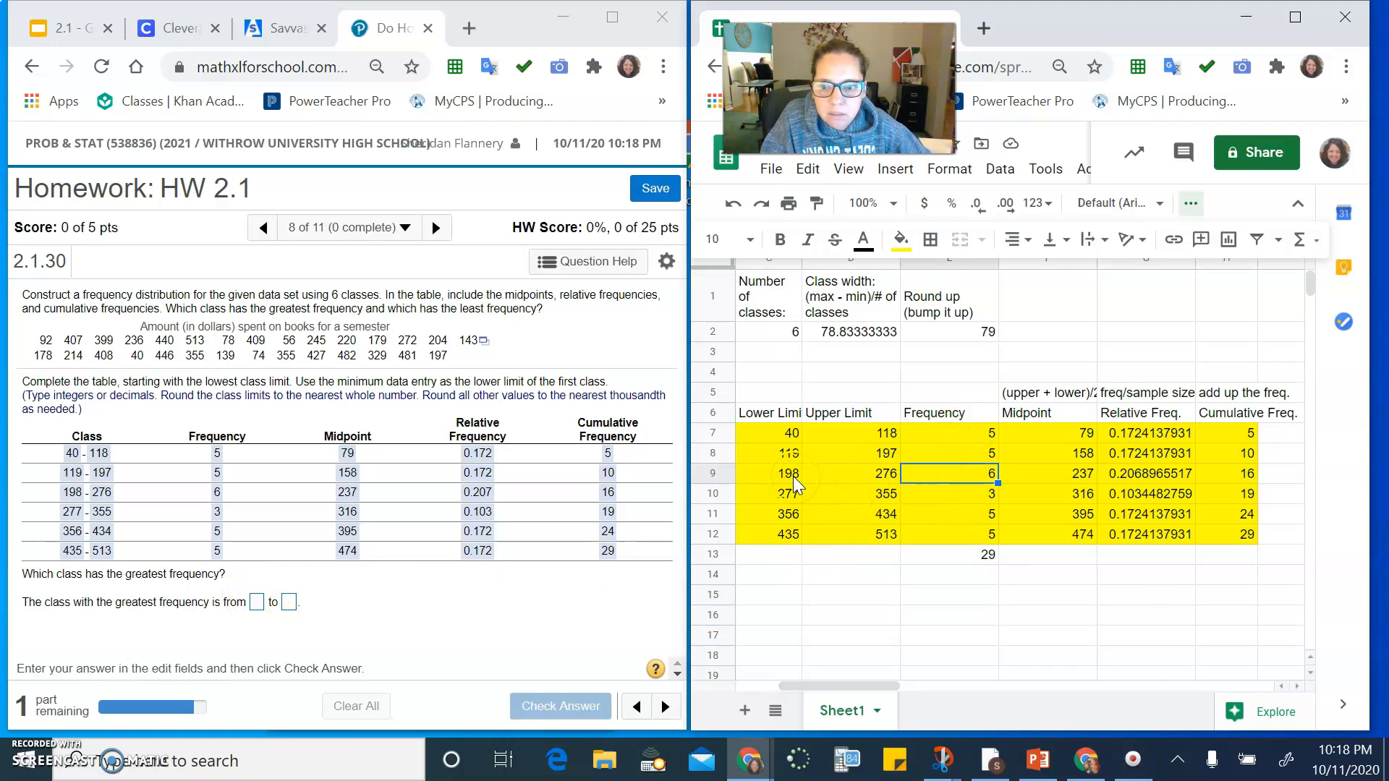
left_click_drag(790, 478, 941, 474)
left_click(261, 604)
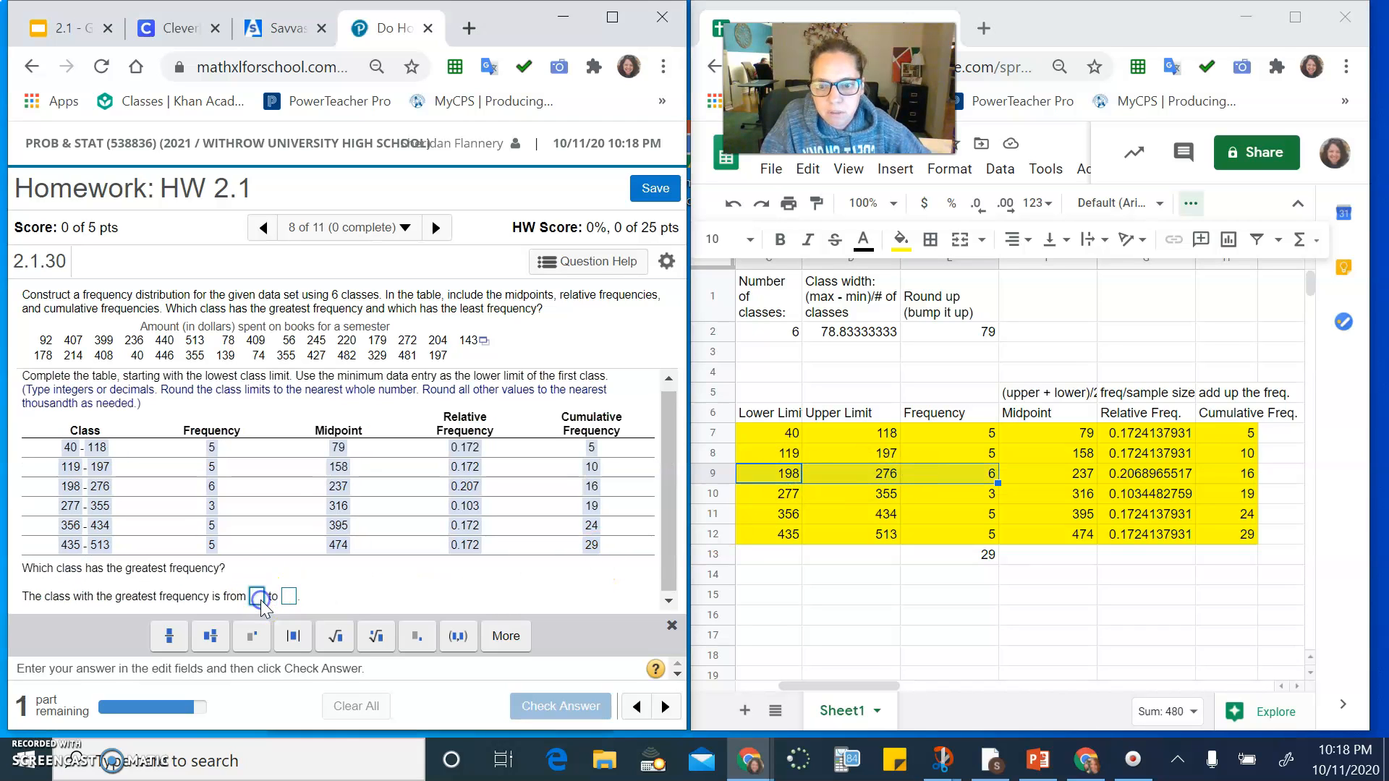
type("198")
key("Tab")
type("2")
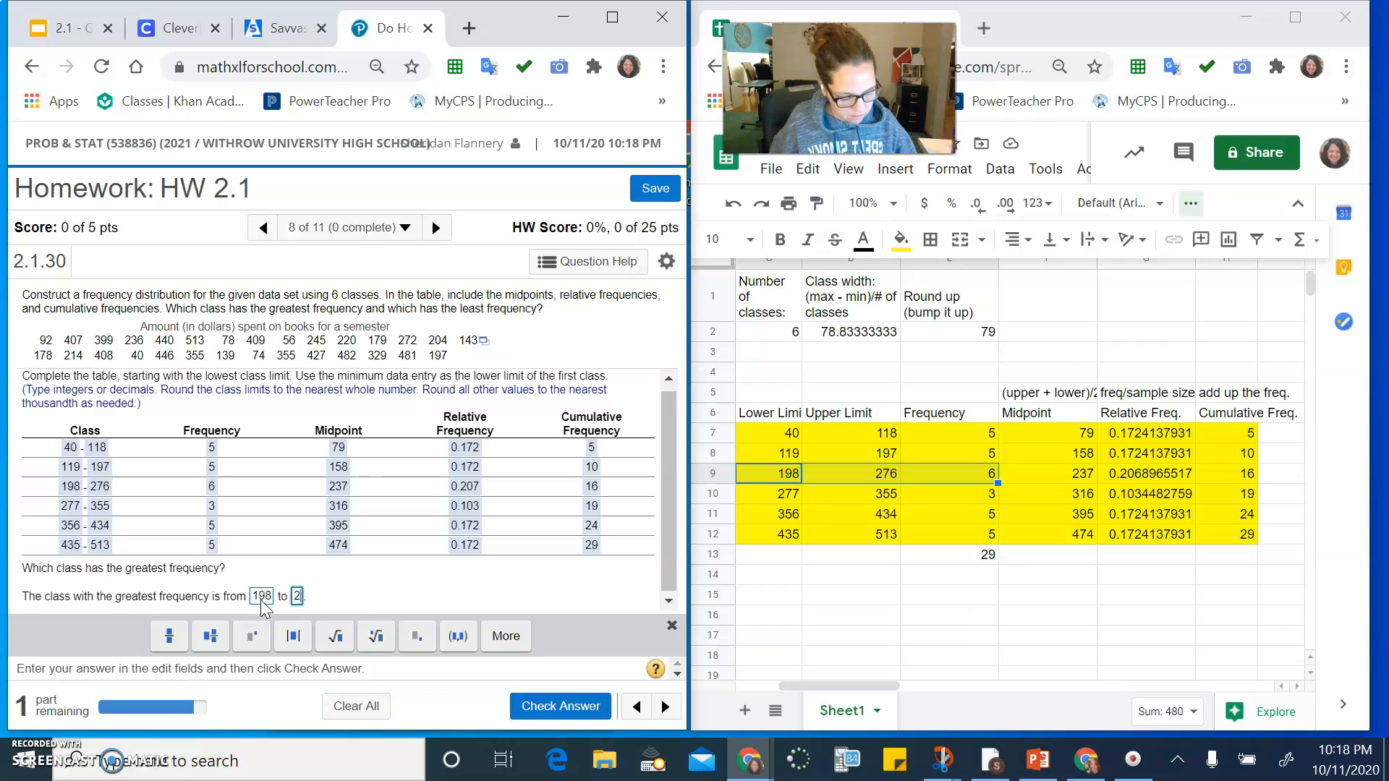
type("76")
left_click(541, 705)
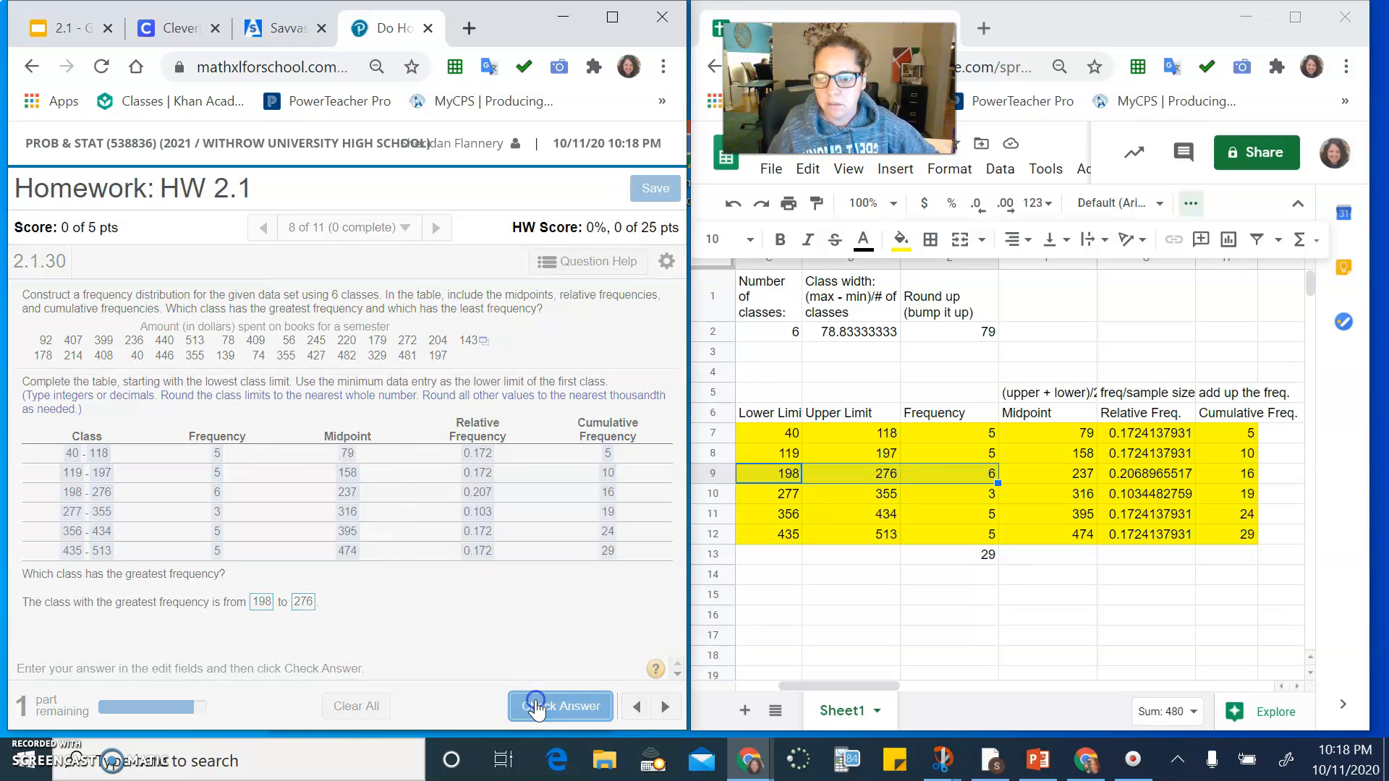
left_click(347, 510)
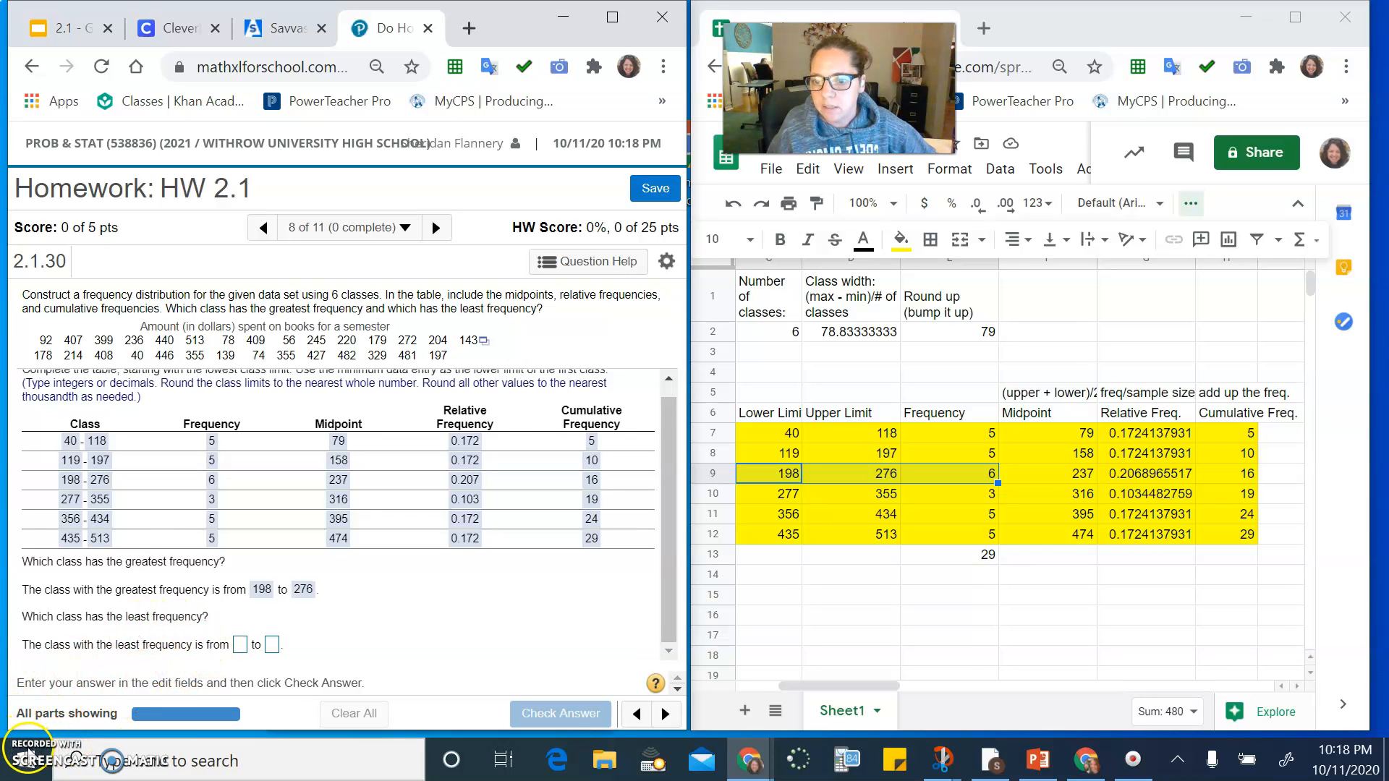
Answer that the class with the least frequency is from 277 to 355 and check the answer.
left_click(241, 611)
type("277")
key("Tab")
type("3")
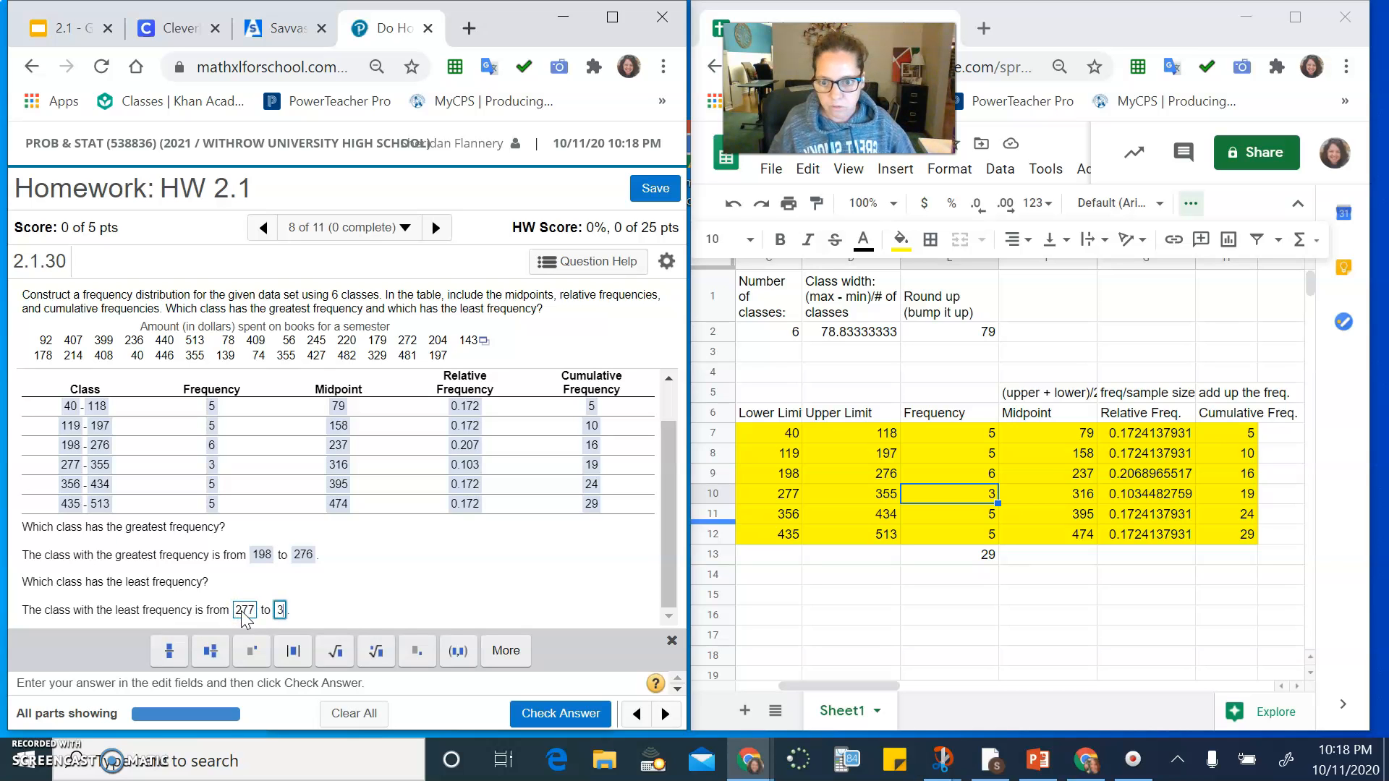
type("55")
left_click(549, 713)
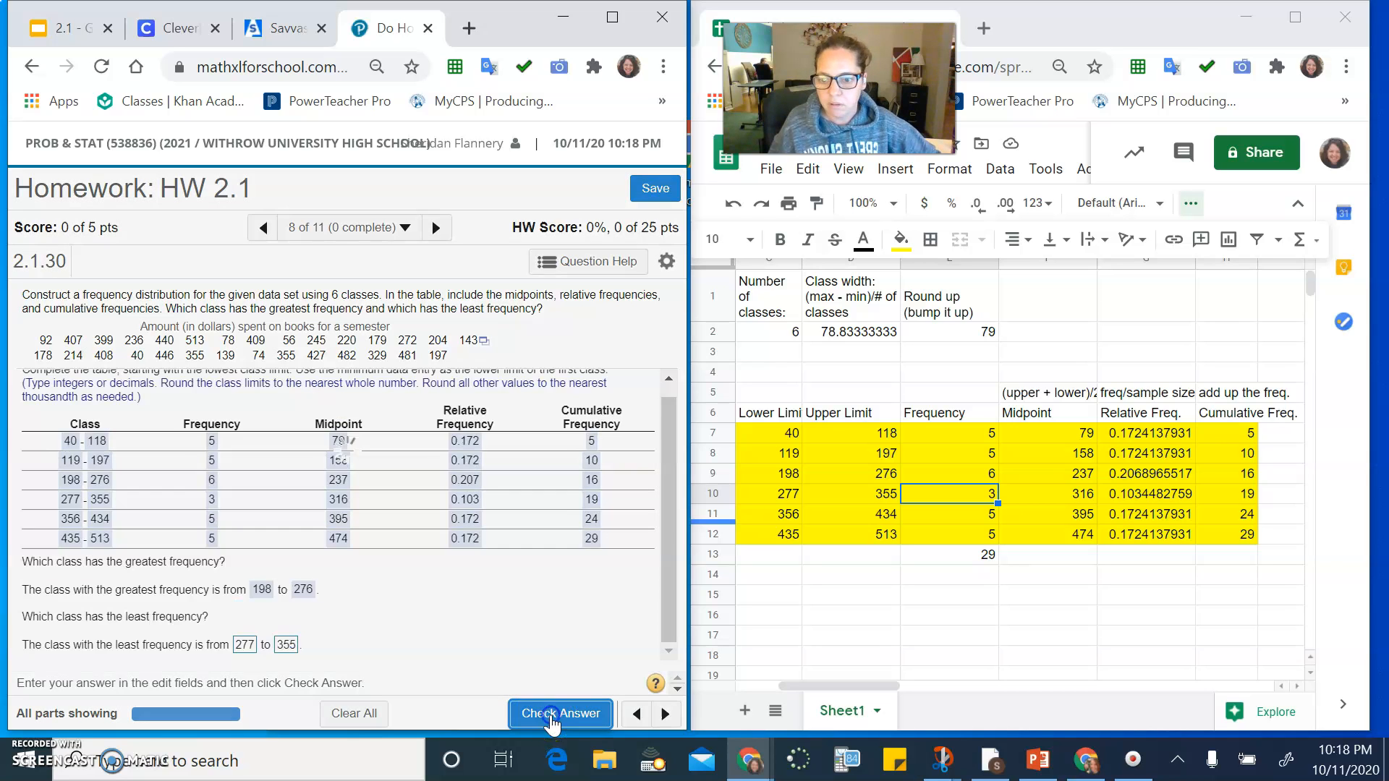